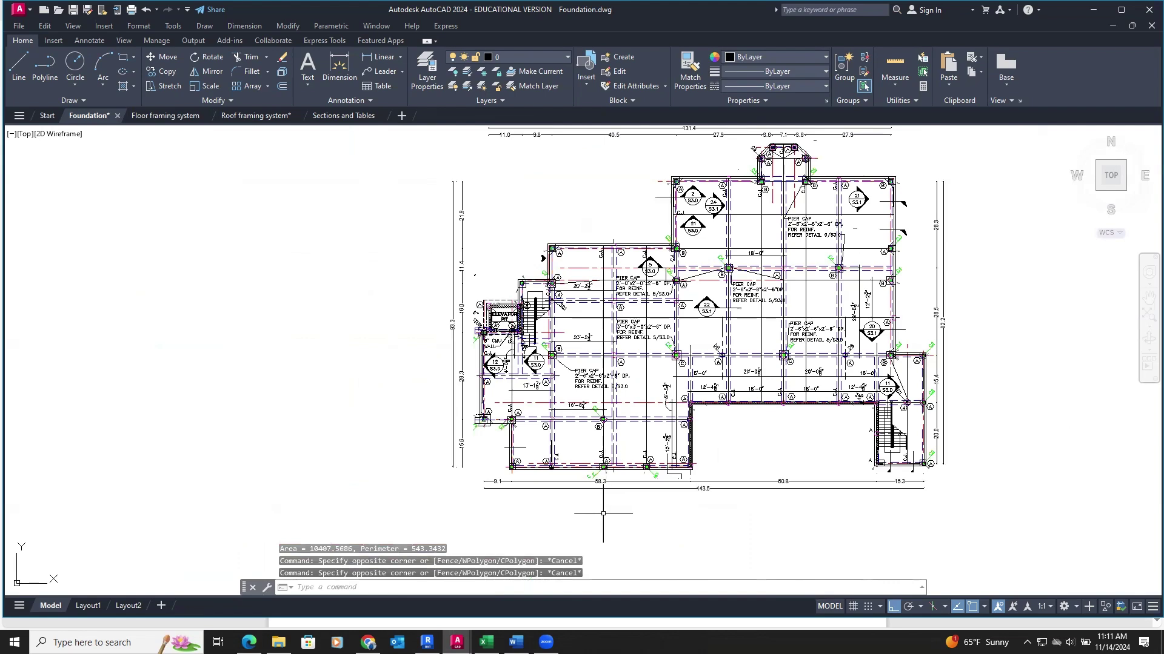
Examine the pier and grade beam layout in the foundation plan, and the matching 3D structural model in Revit.
click(603, 506)
key(Escape)
scroll(617, 305, up, 6)
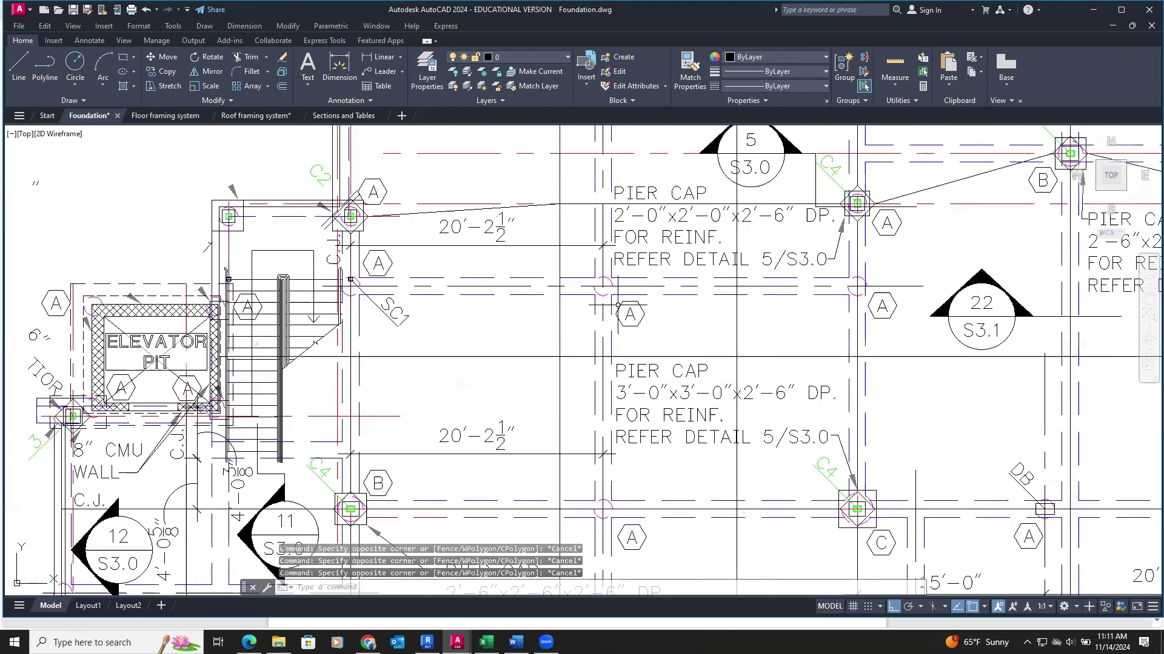
drag(652, 359, 627, 403)
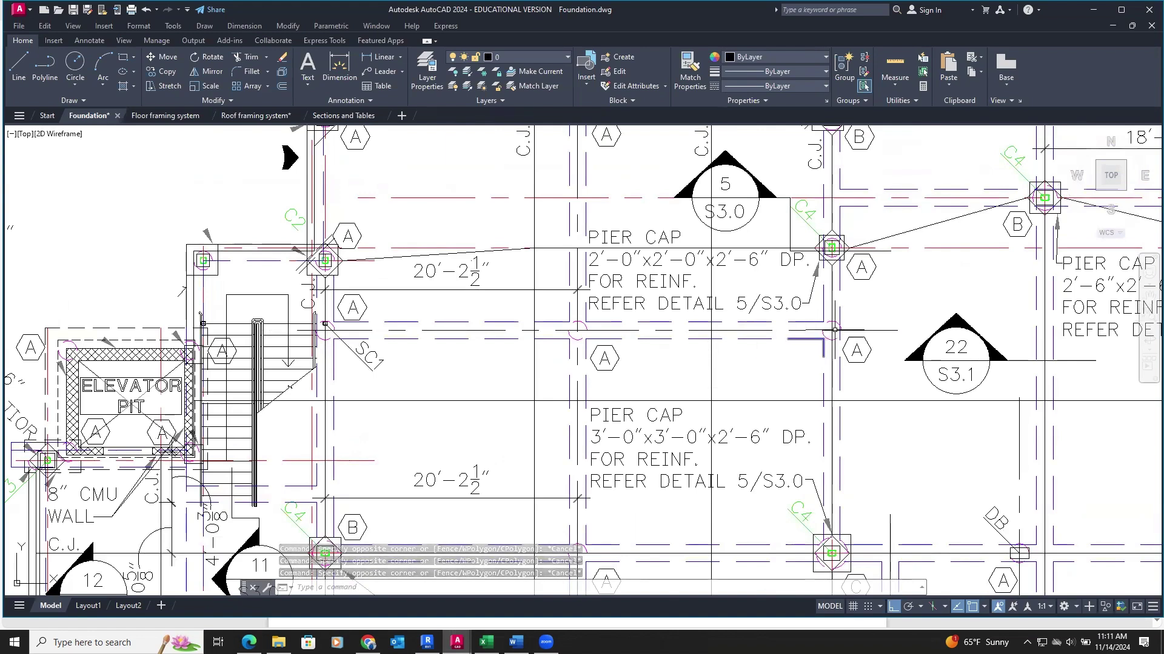
scroll(584, 330, up, 4)
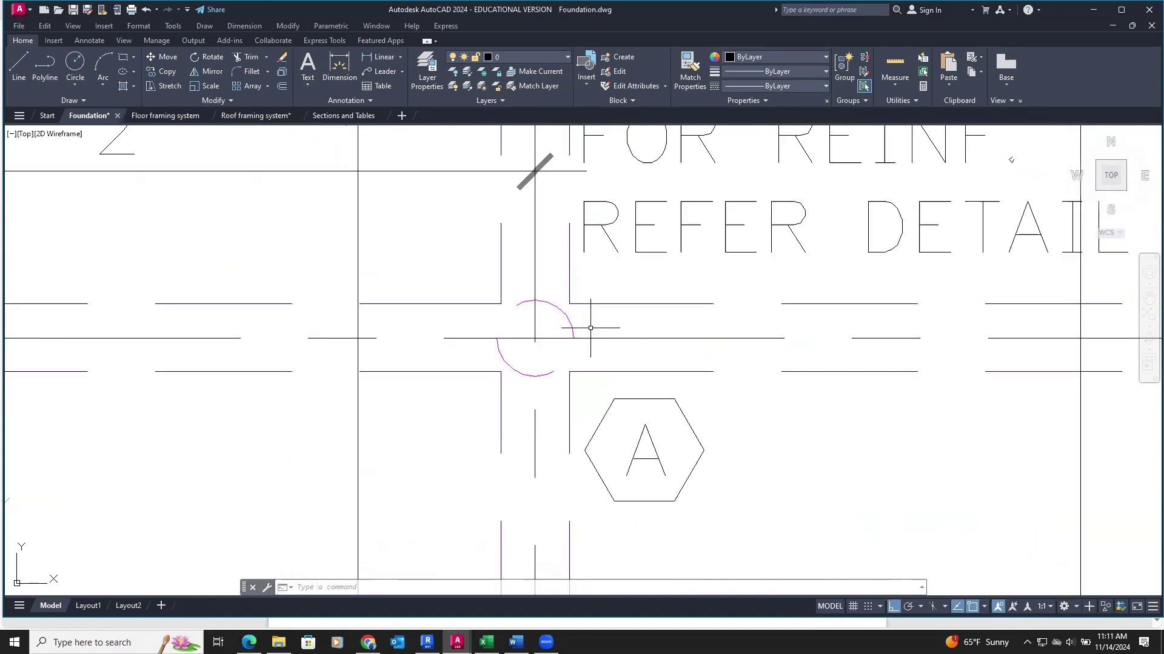
scroll(570, 330, down, 3)
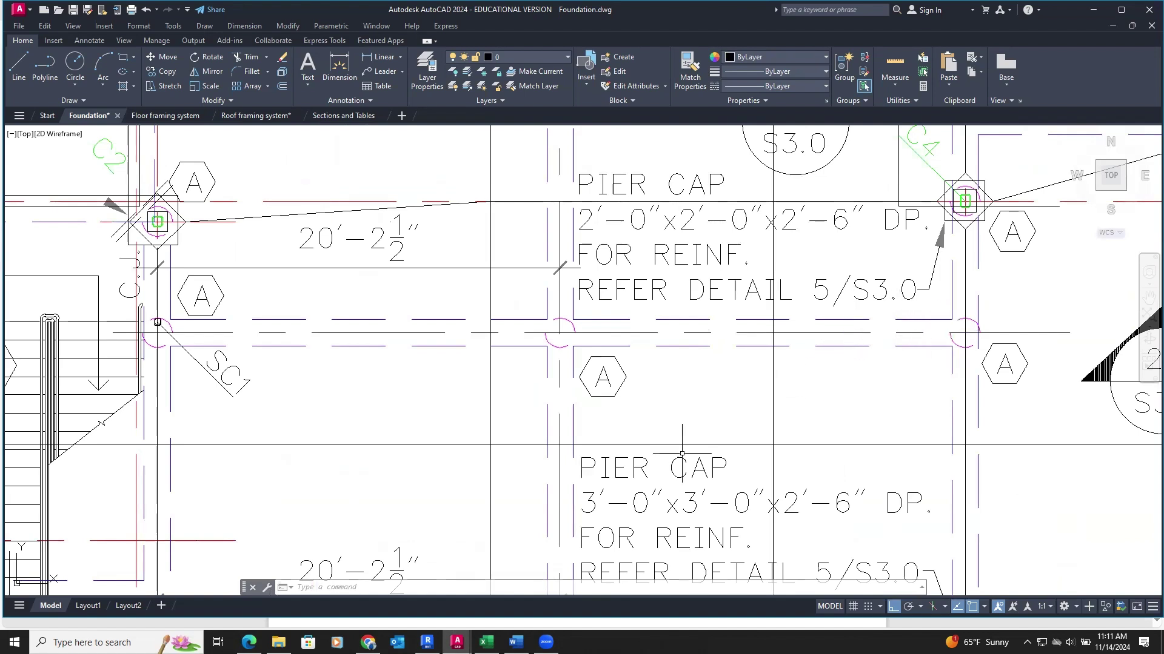
click(426, 642)
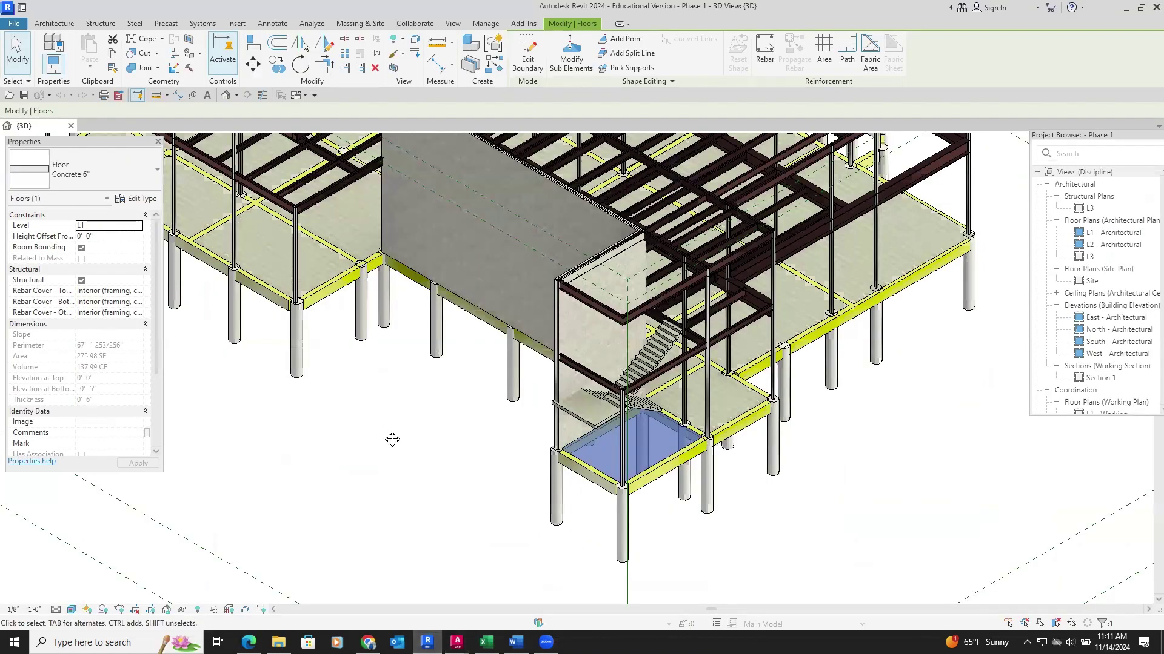
scroll(390, 424, up, 4)
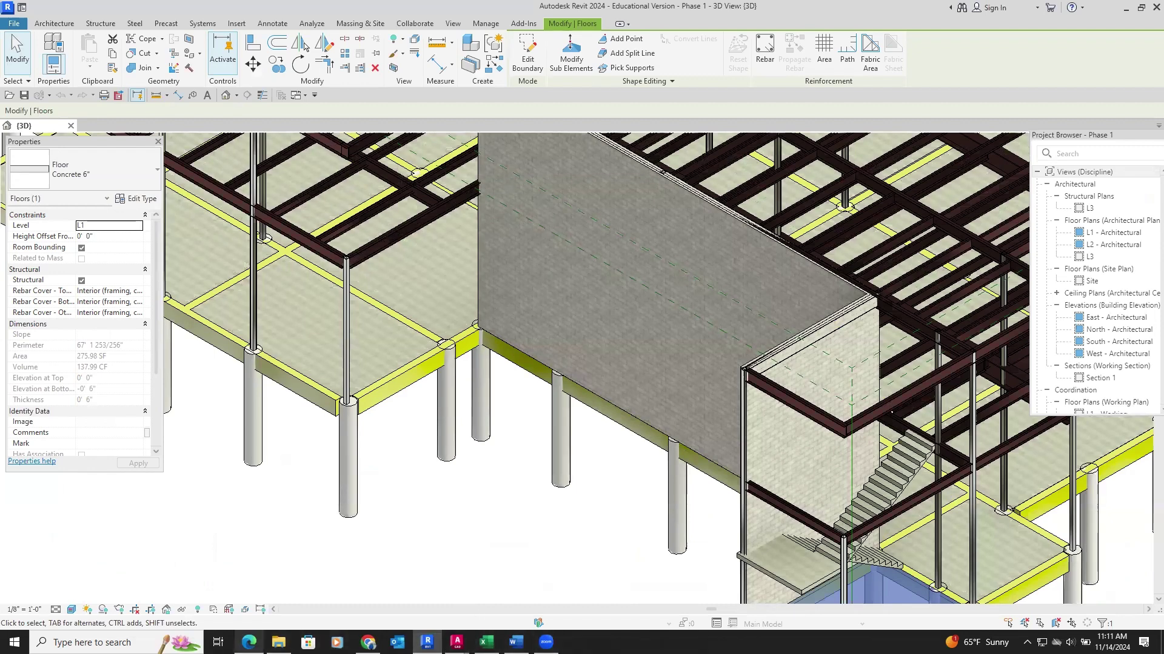
Switch to the Term Project Statement PDF and mark the drilled pier, pier cap and slab in the section with red check marks.
click(239, 643)
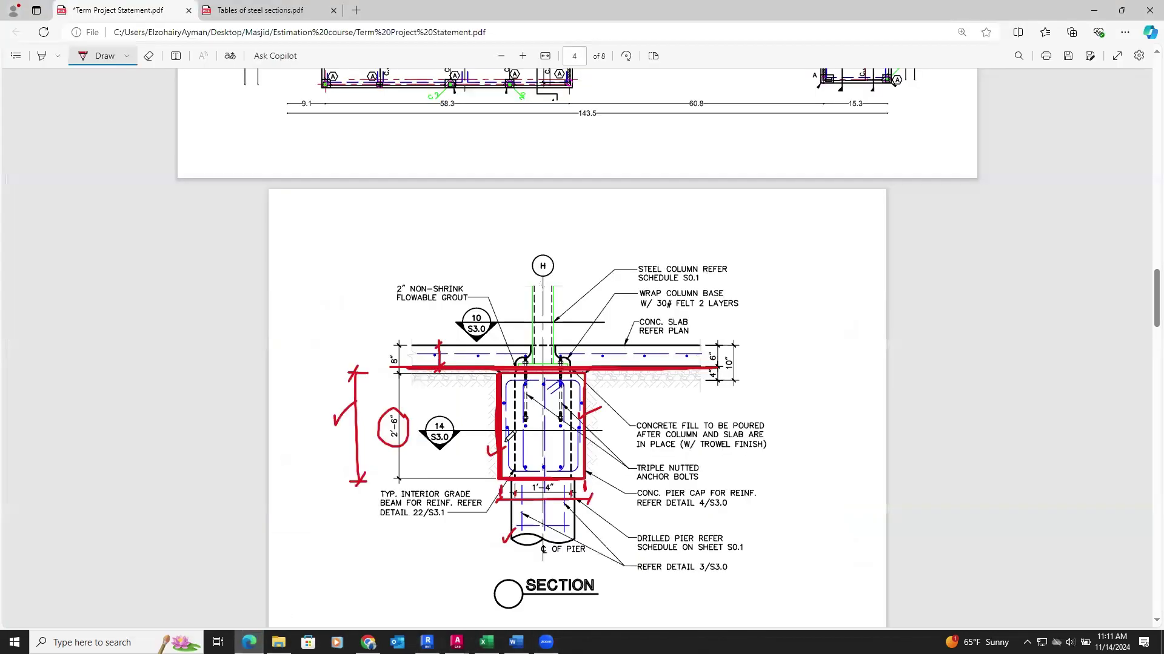
mouse_move(488, 519)
mouse_down()
mouse_move(494, 532)
mouse_move(513, 516)
mouse_up()
drag(487, 416, 498, 410)
drag(478, 356, 494, 348)
Switch to the Excel workbook and rename Sheet1 as Foundation.
click(486, 642)
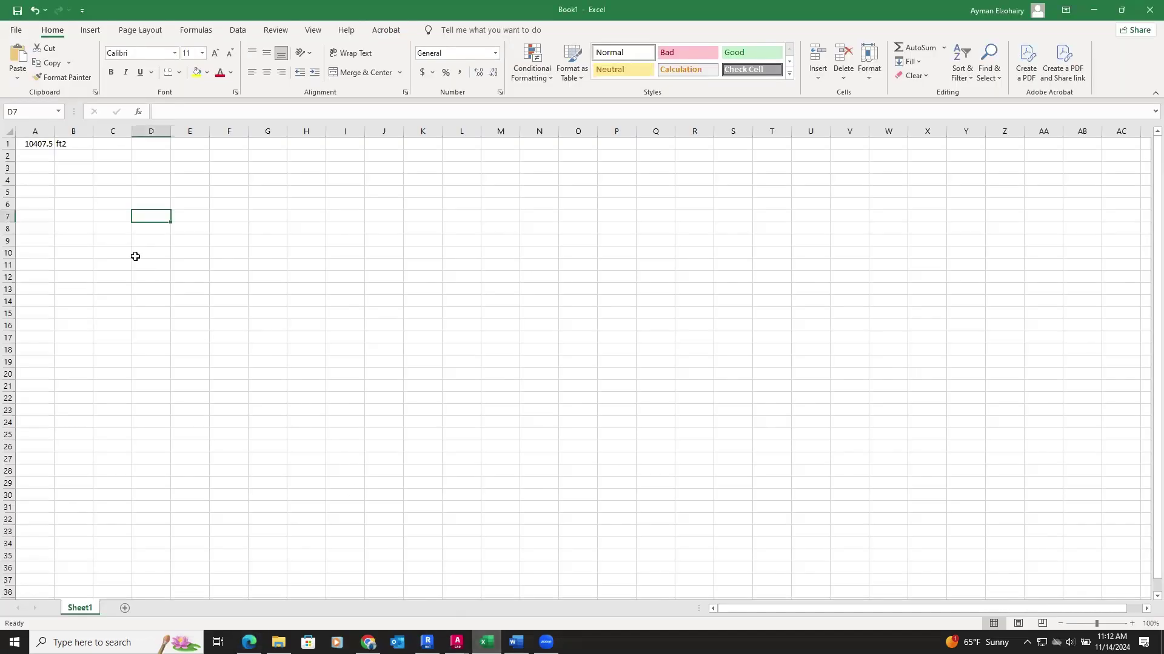
right_click(87, 611)
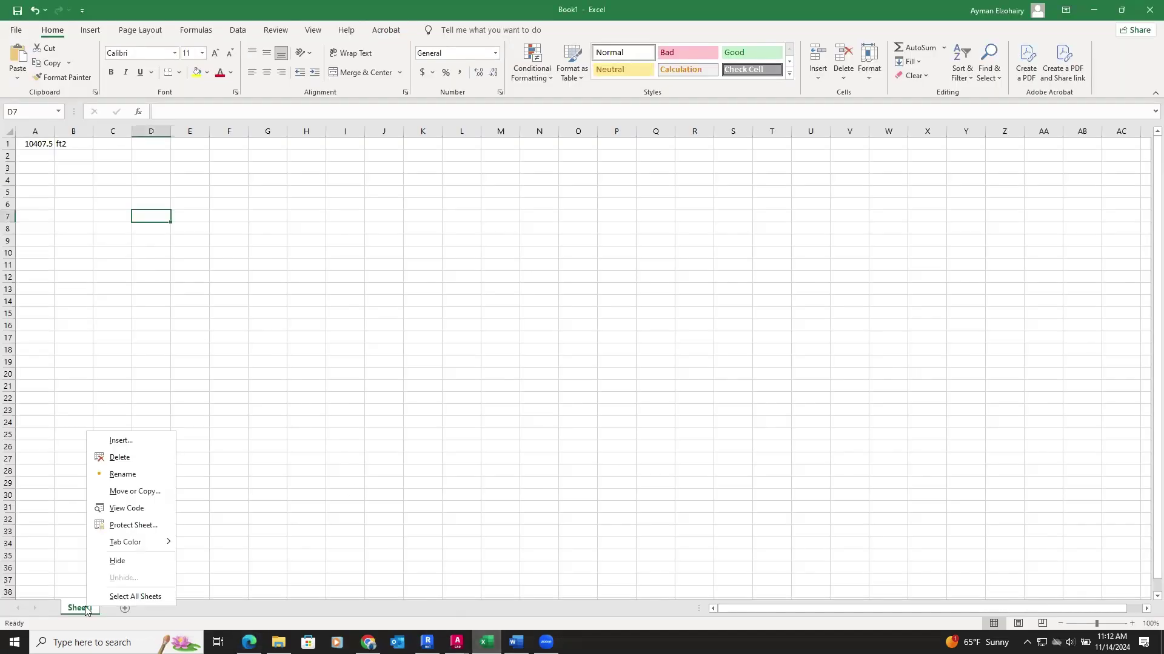
click(122, 474)
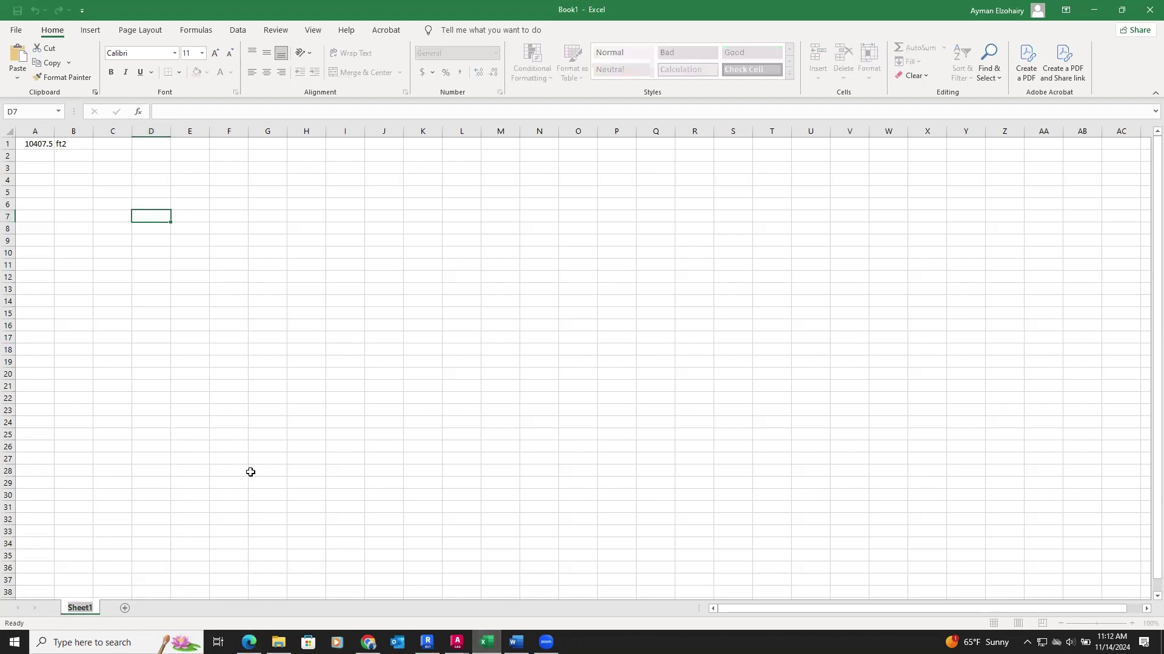
text(Foundation)
click(251, 472)
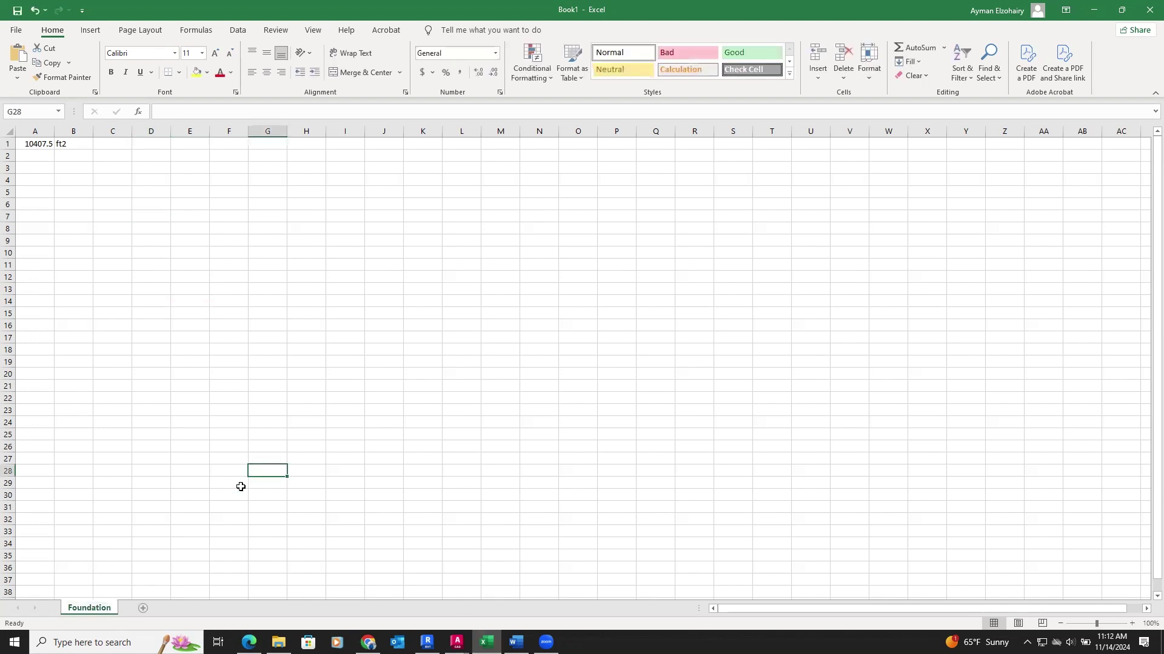
Add a second worksheet and name it Floor framing system.
click(143, 608)
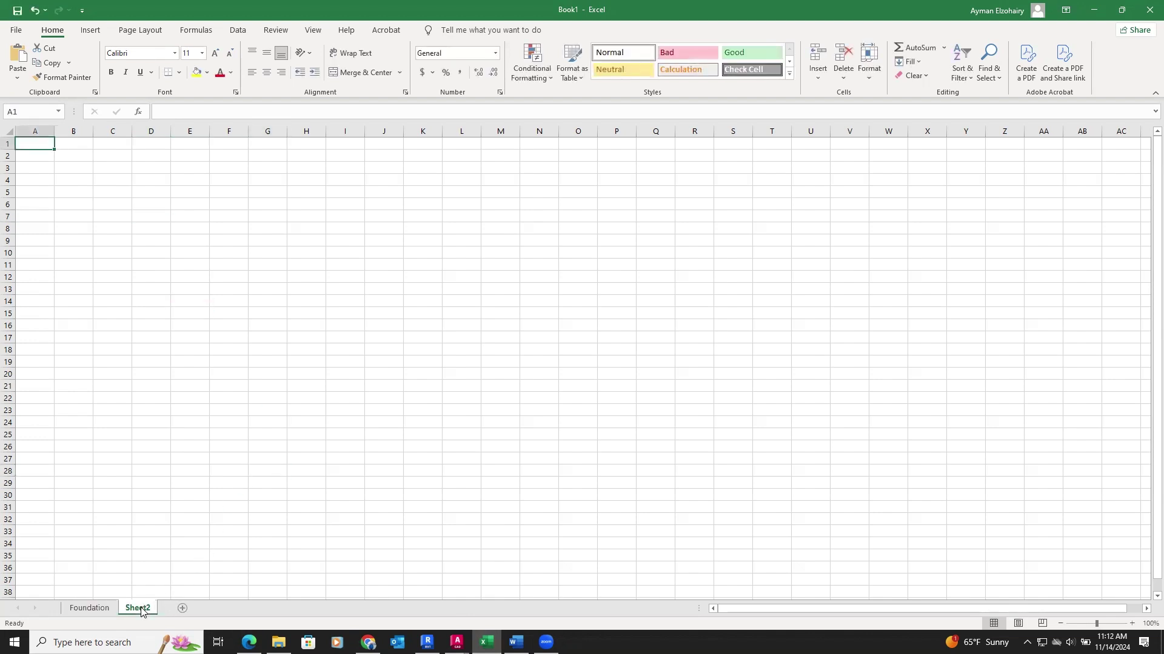
right_click(141, 610)
click(166, 473)
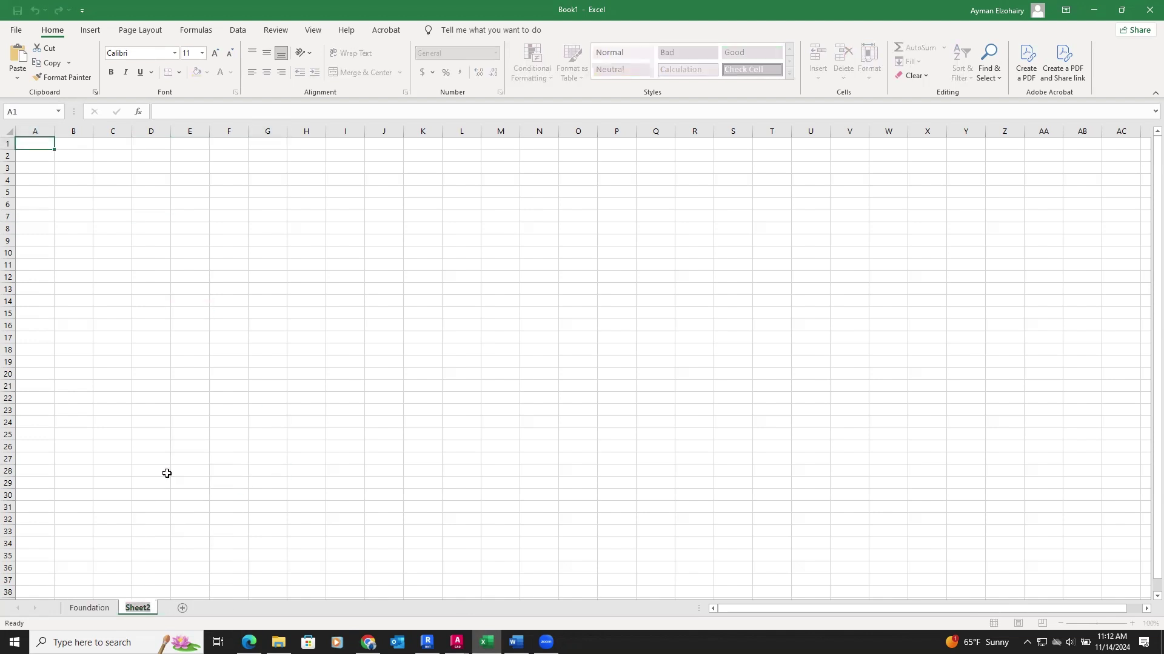
text(Floor framing)
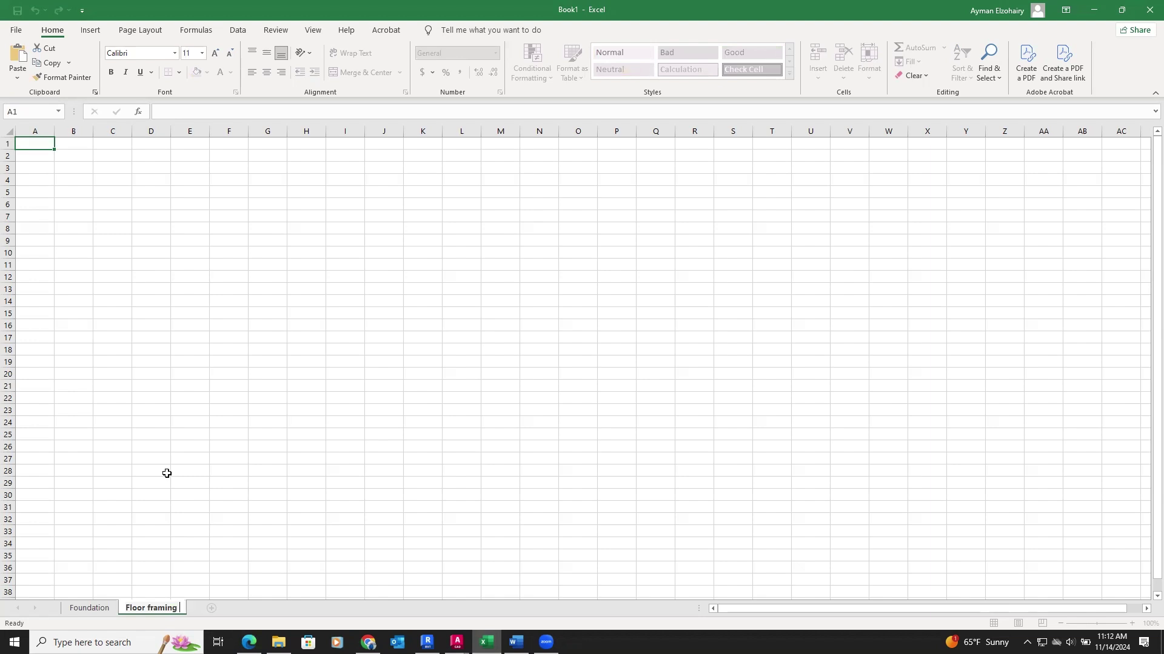
text( system)
click(167, 473)
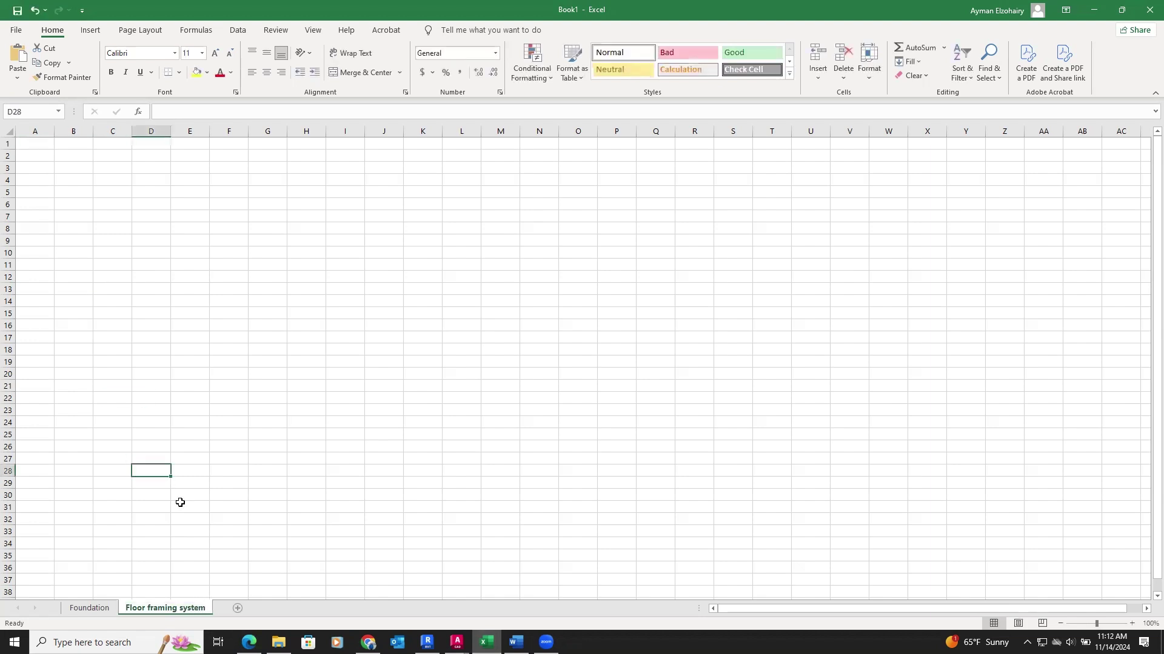
Add a third worksheet and name it Roof framing system.
click(237, 609)
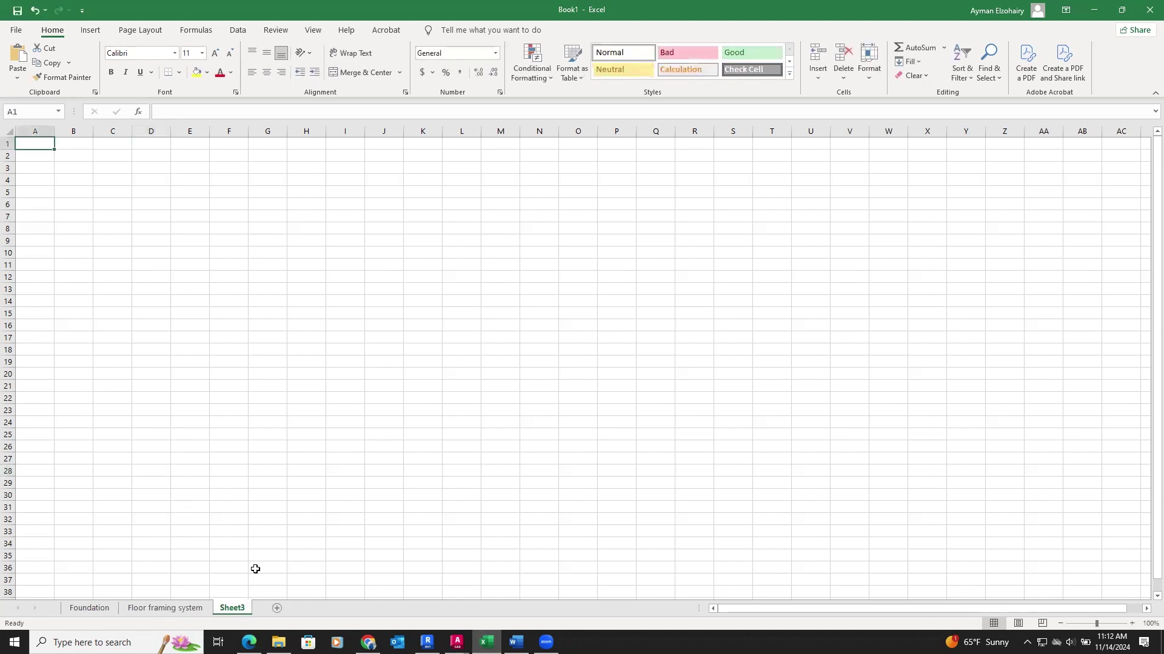
right_click(236, 611)
click(272, 473)
text(Roof f)
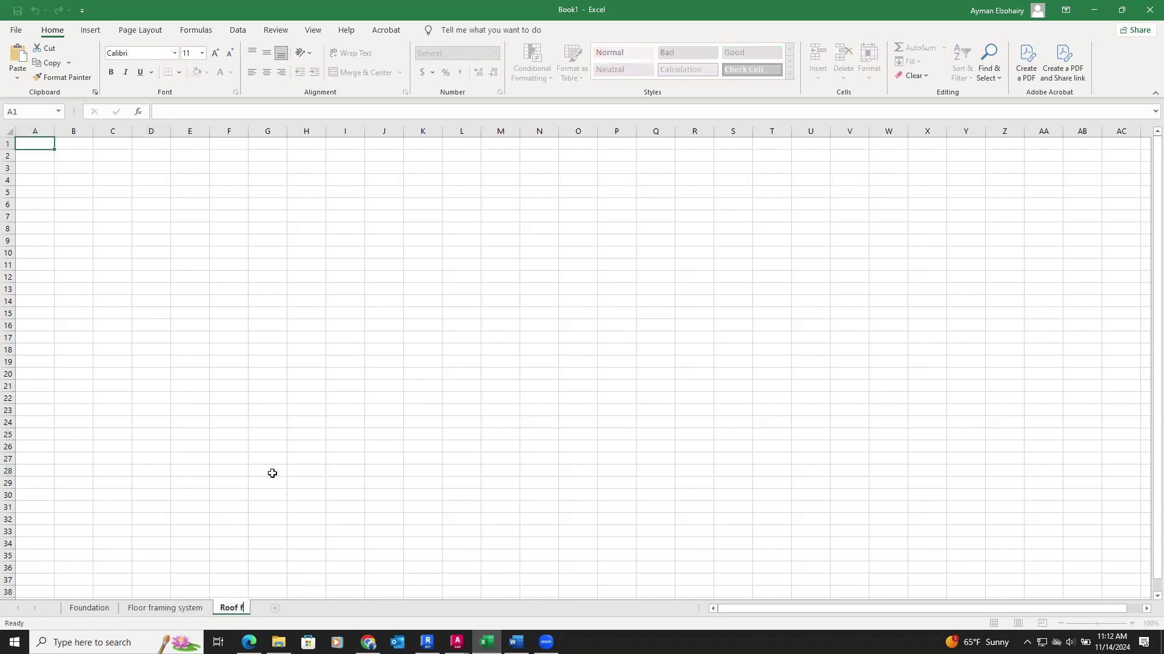
text(raming system)
click(272, 473)
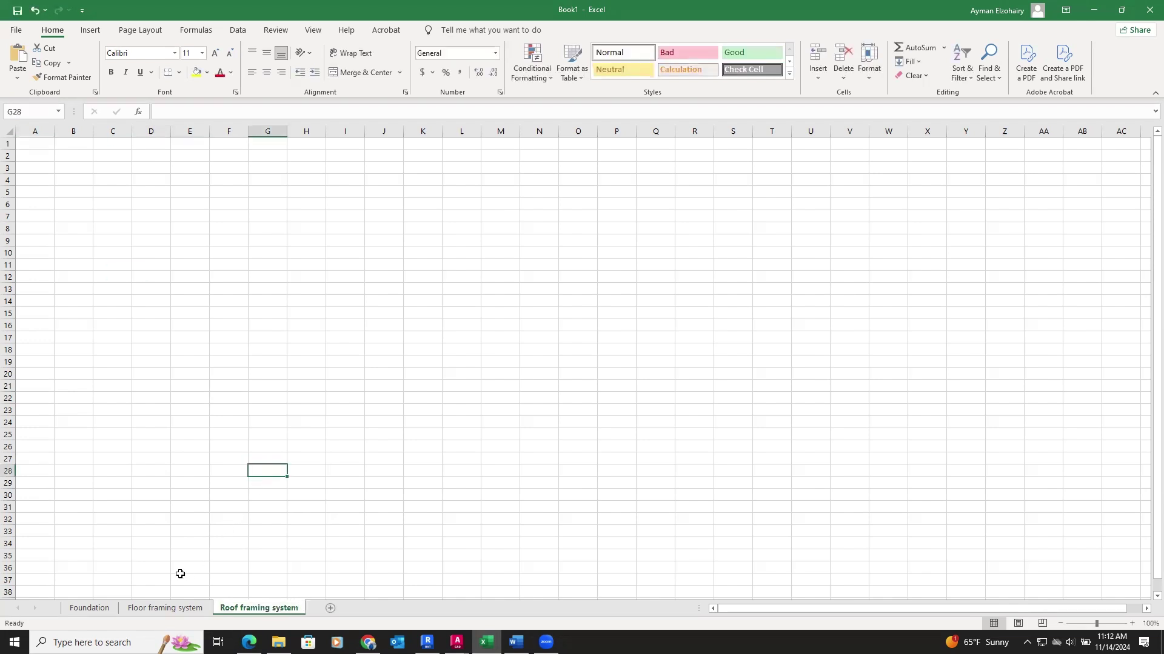
click(100, 610)
click(148, 609)
click(240, 609)
On the Foundation sheet, enter the section labels Piers in B3, Beams in B15 and Slab in B25.
click(90, 609)
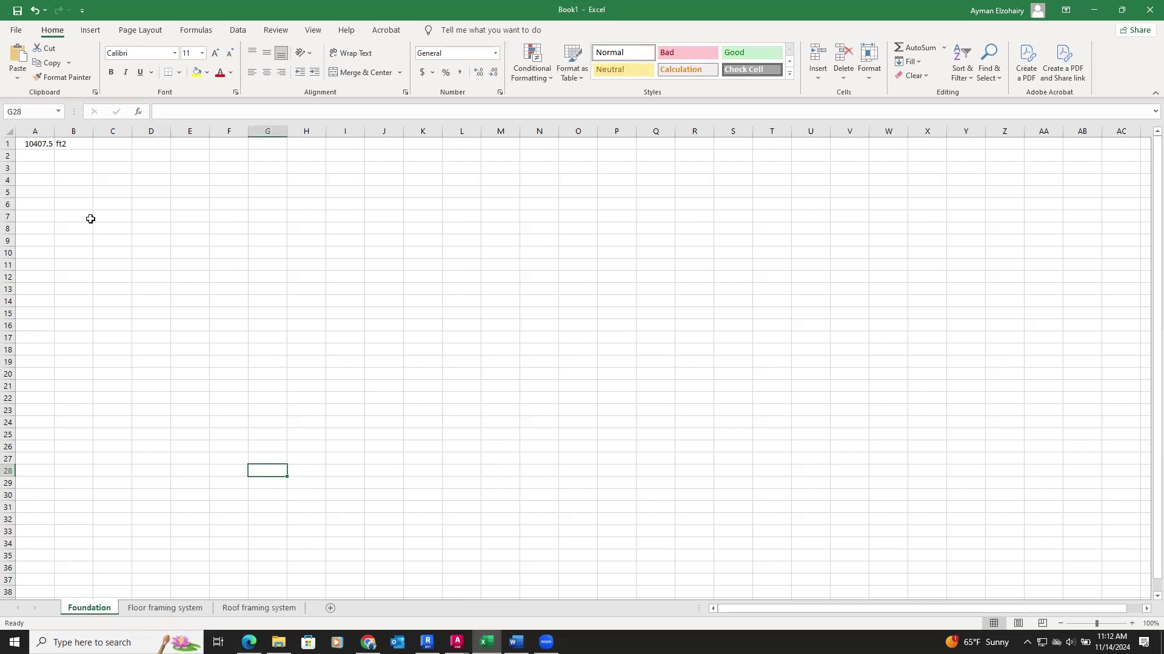
click(77, 168)
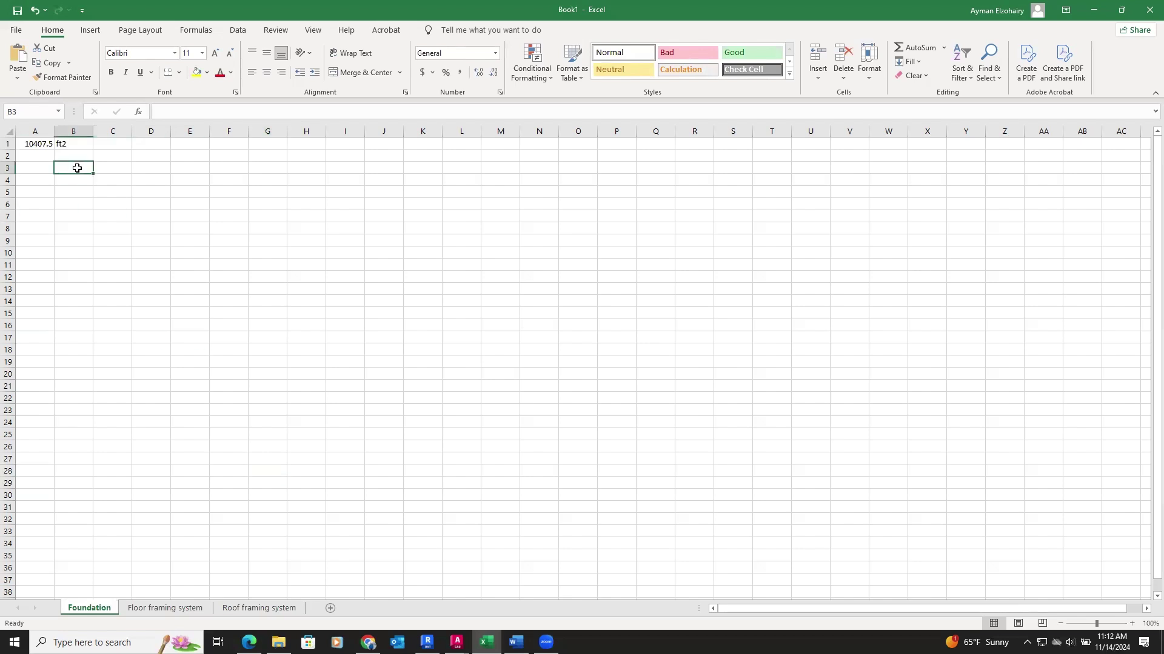
text(Piers)
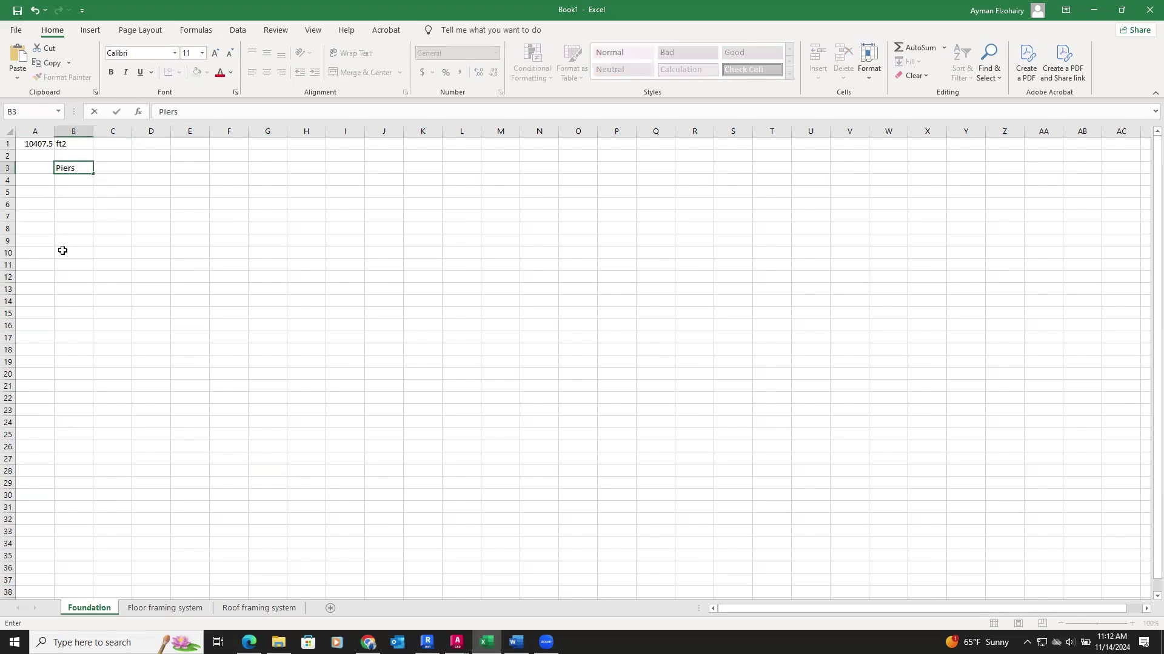
click(70, 314)
text(B)
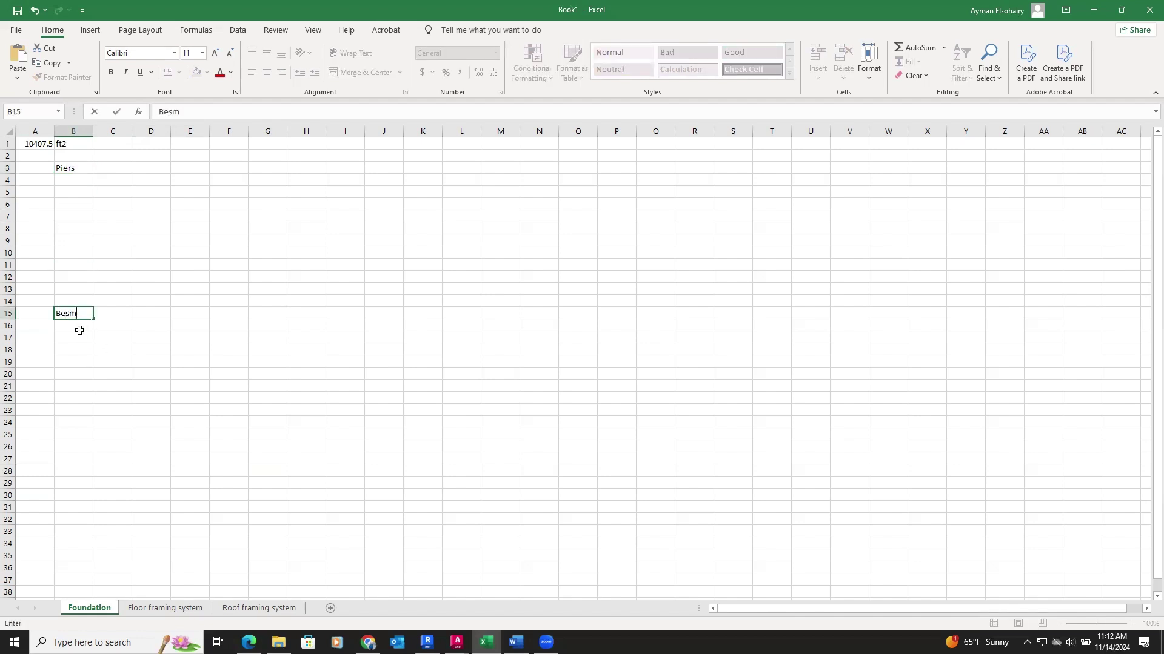
text(eams)
click(74, 434)
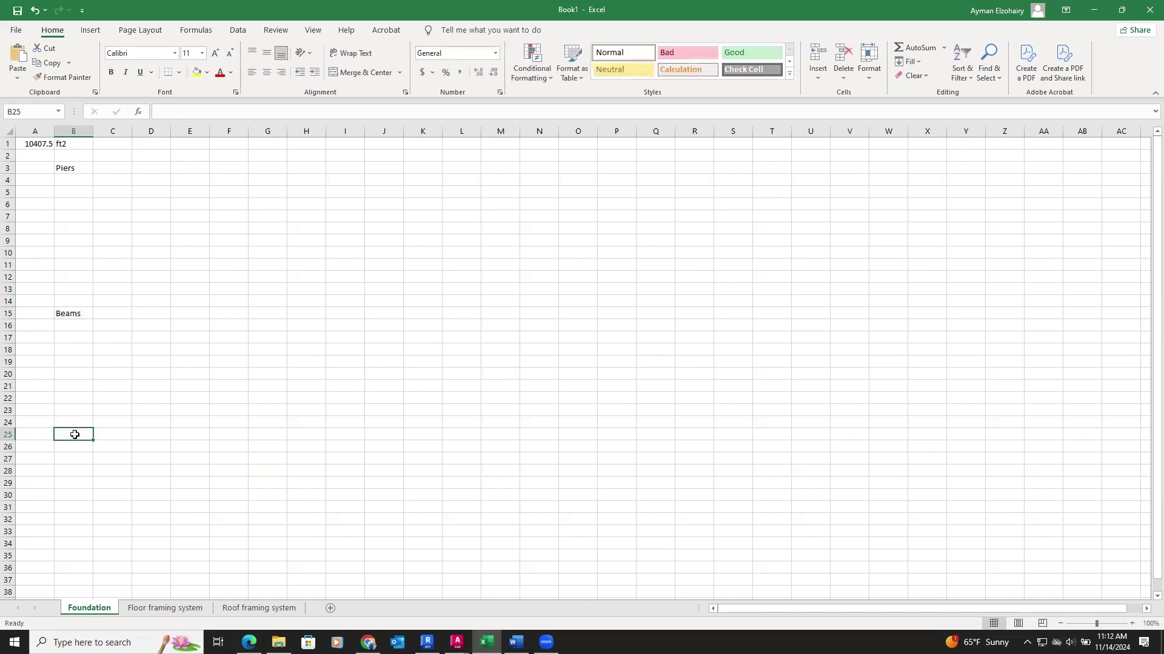
text(Slab)
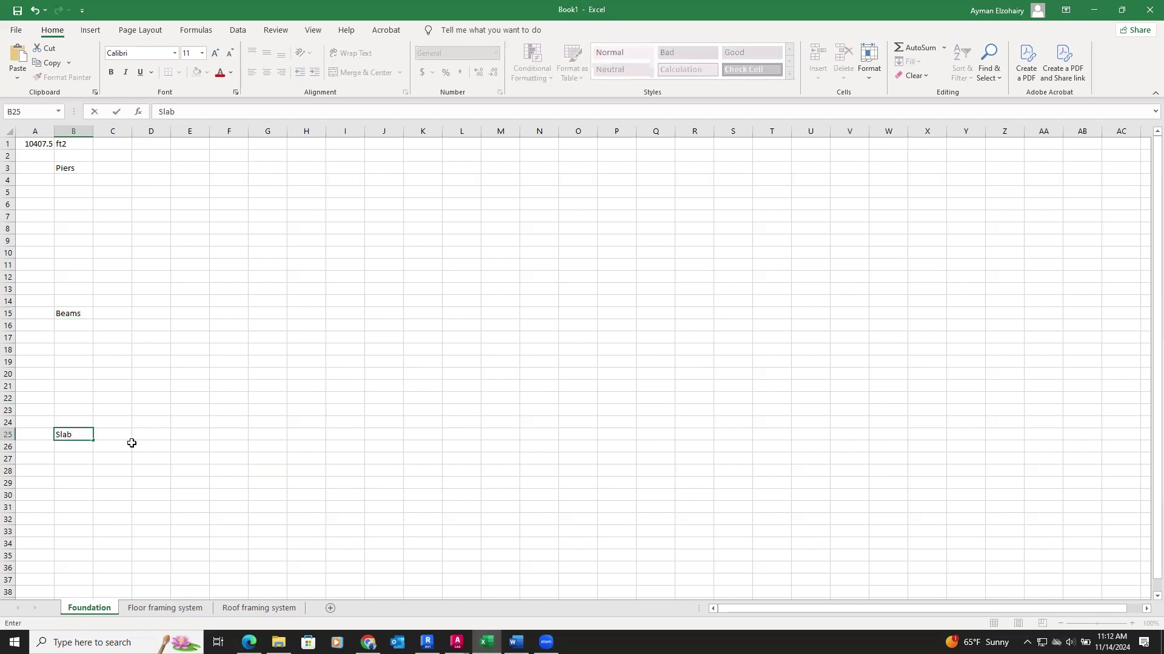
click(296, 421)
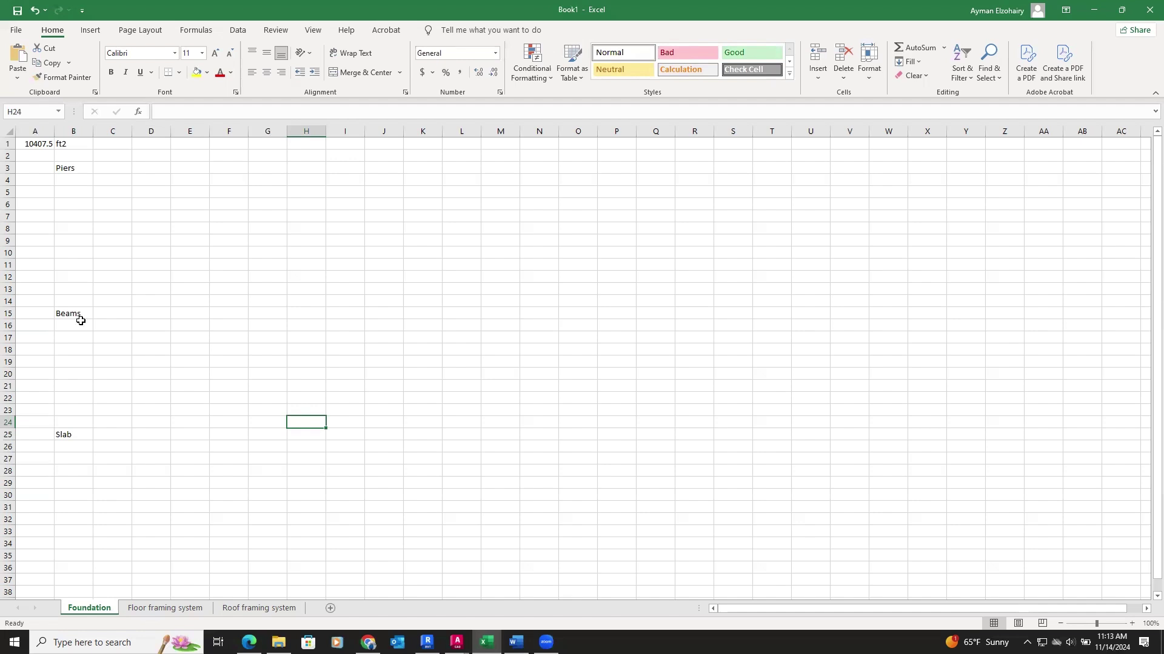
List the pier marks A, B and C under Piers in cells B4 to B6.
click(80, 181)
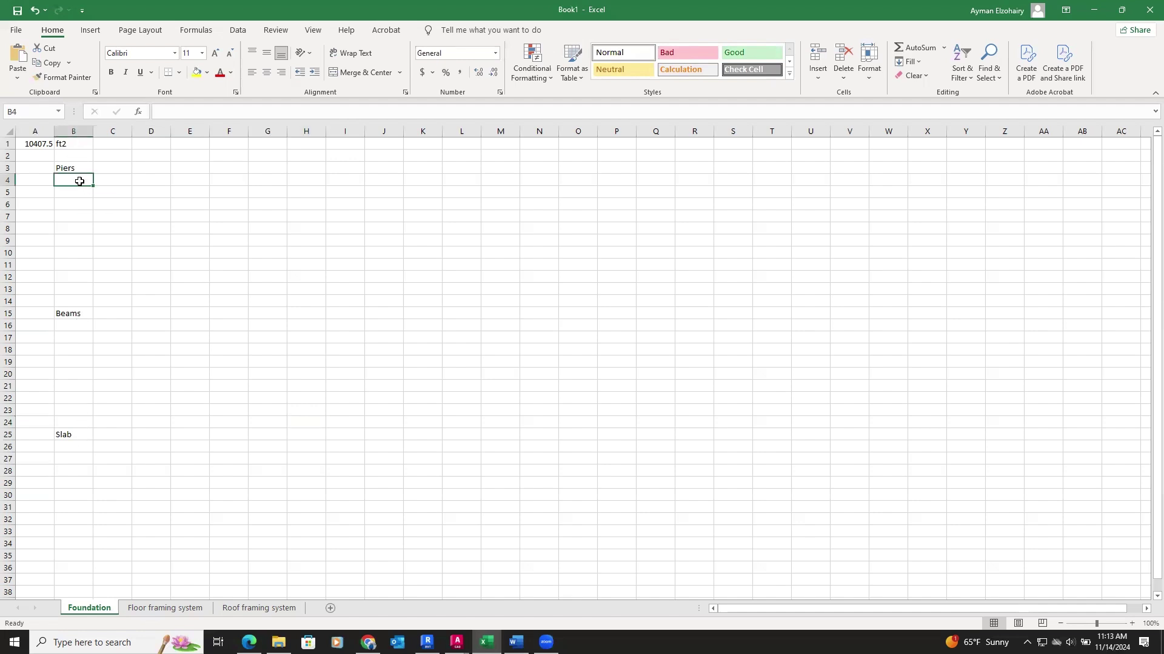
text(A)
click(73, 192)
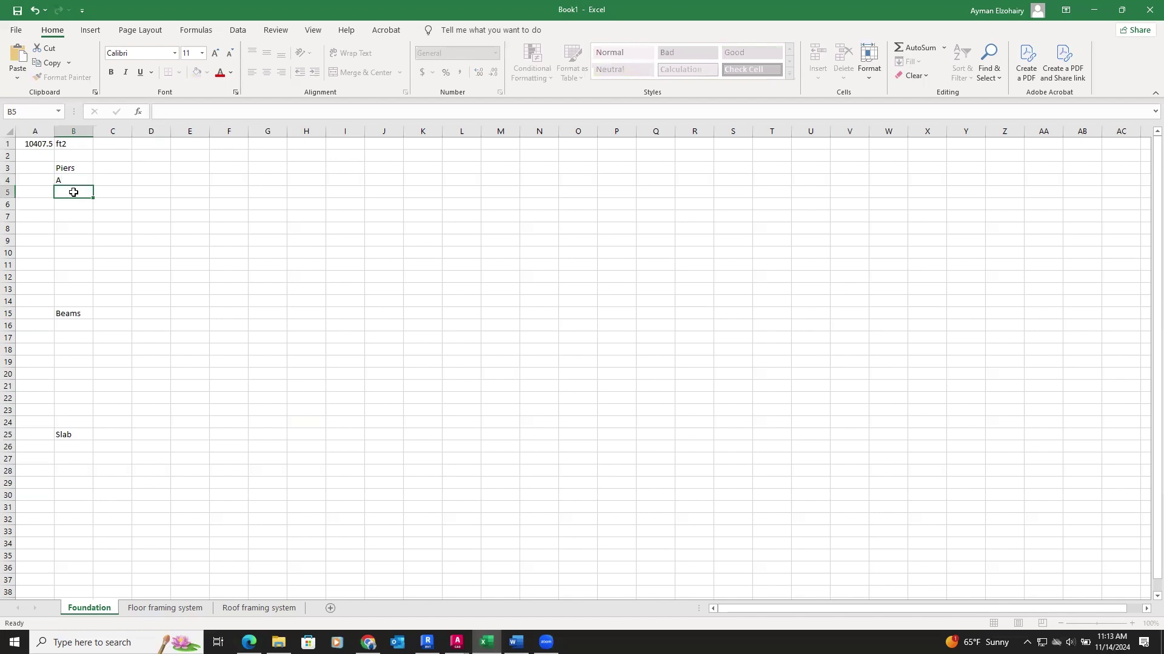
text(B)
click(75, 205)
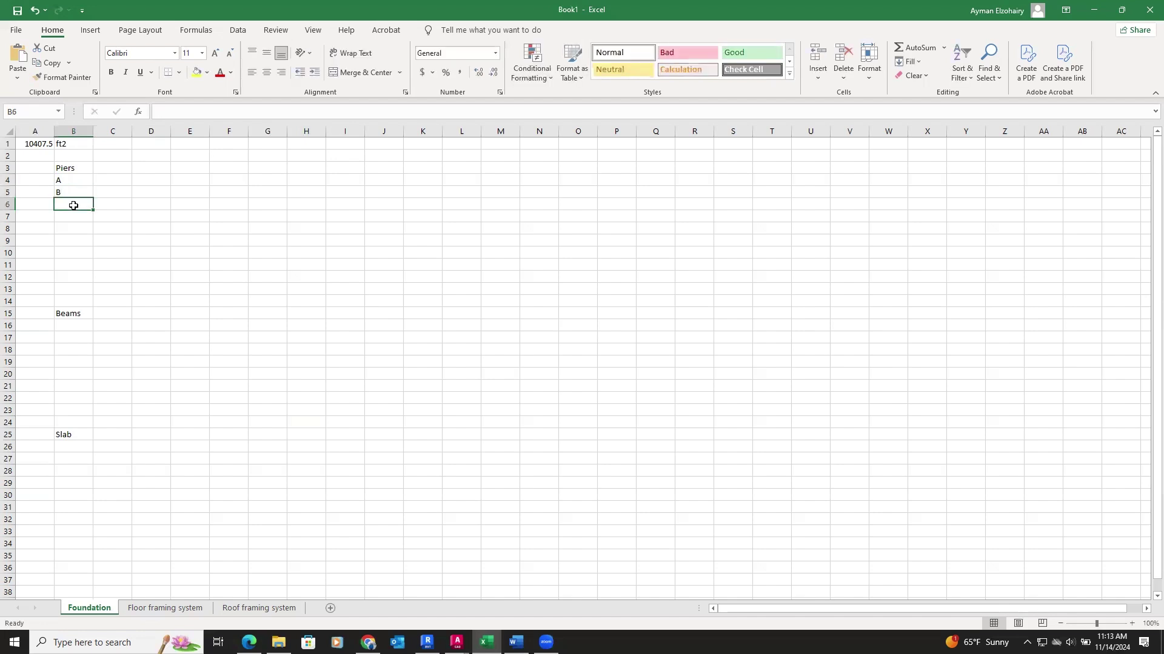
text(C)
Check pier A's shaft size in the PDF's drilled pier schedule and enter 1.5 in cell C4 of the Excel sheet.
click(103, 180)
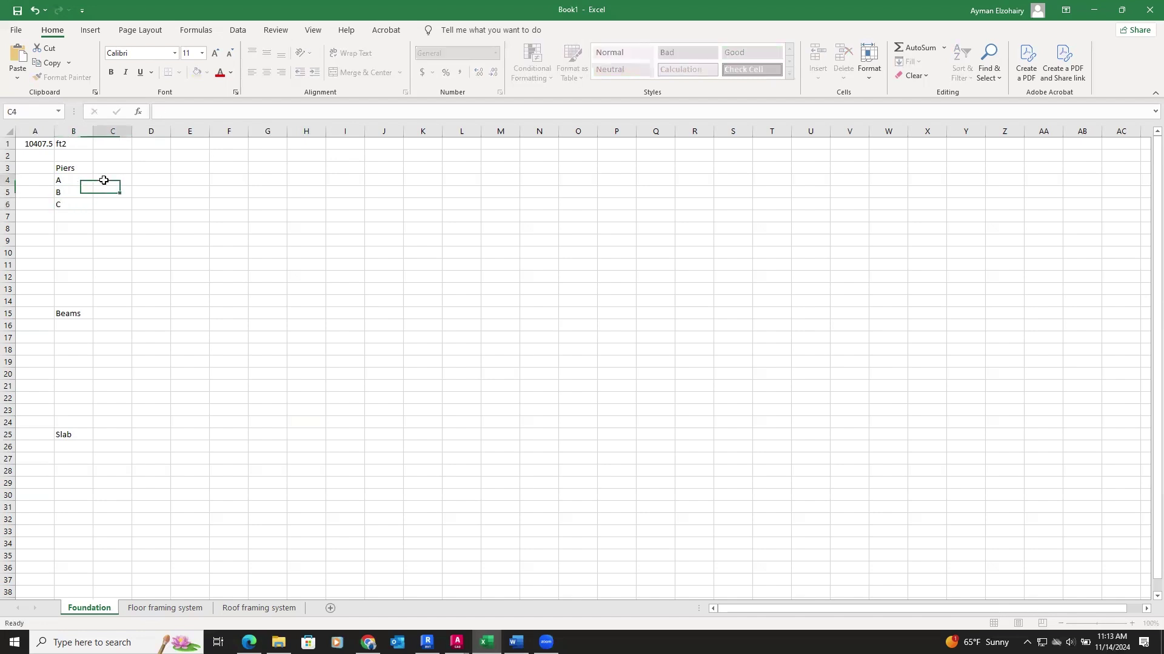
key(alt+Tab)
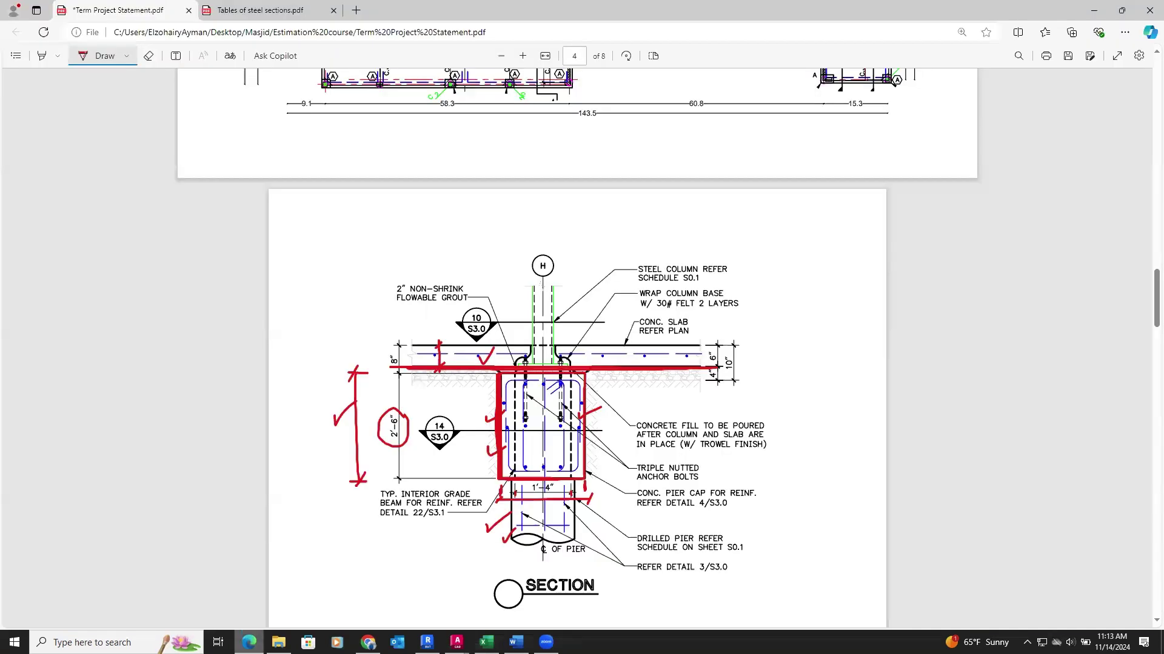
scroll(361, 374, down, 5)
scroll(361, 374, down, 9)
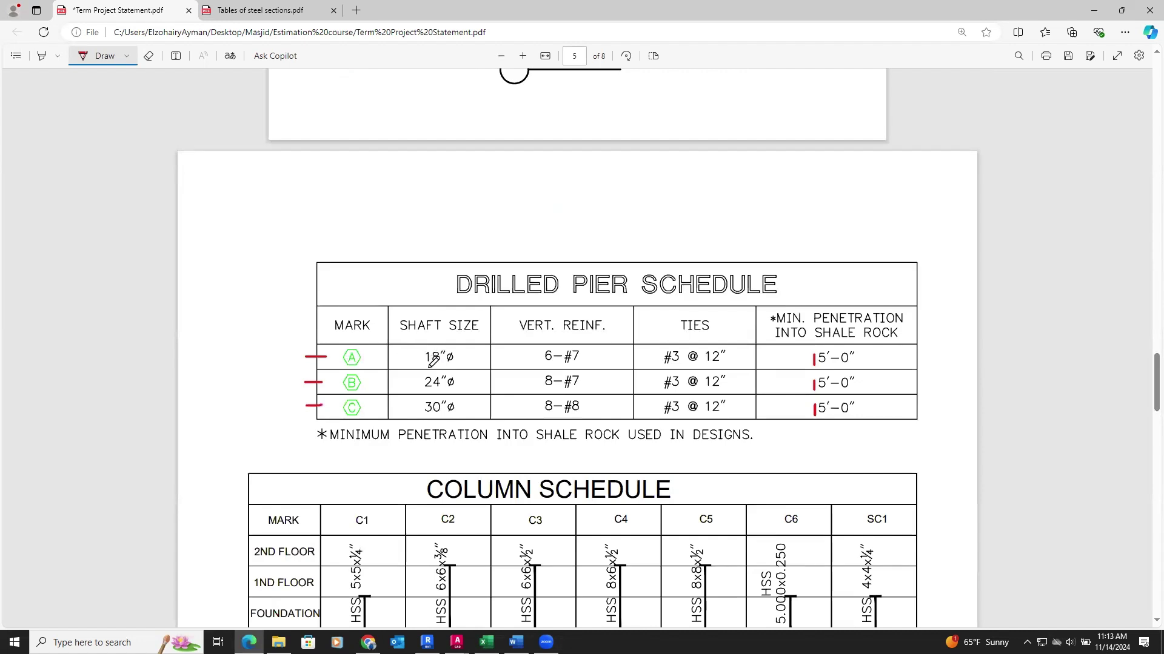
mouse_move(430, 367)
mouse_down()
mouse_move(429, 350)
mouse_move(460, 343)
mouse_move(459, 364)
mouse_move(431, 364)
mouse_up()
key(alt+Tab)
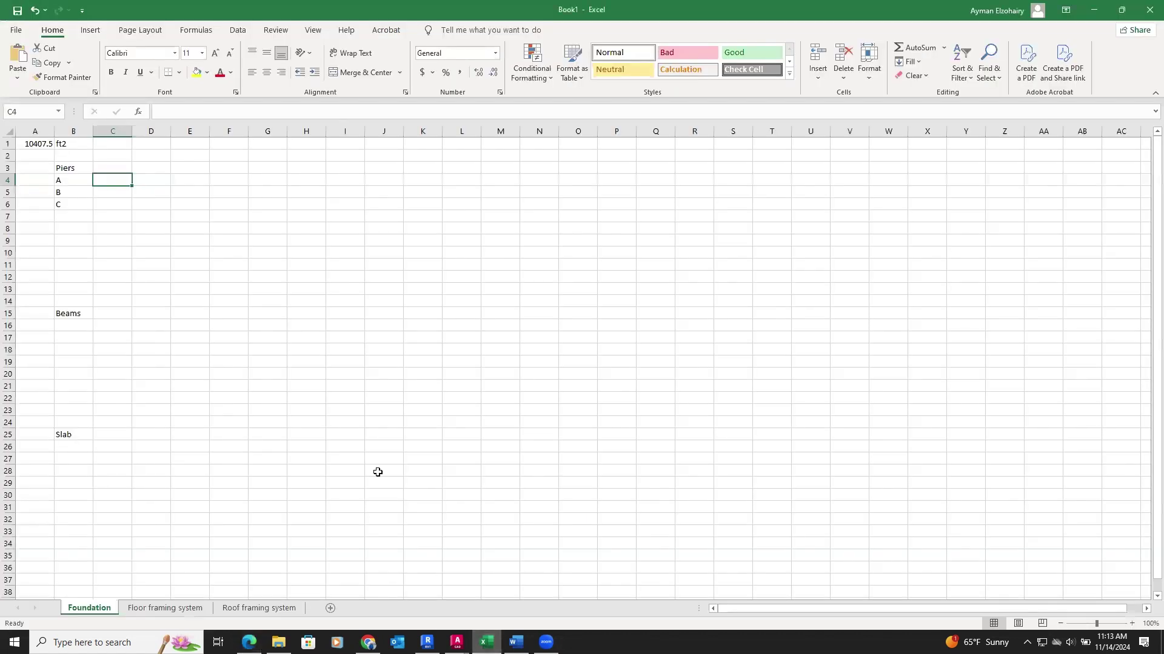
text(1.5)
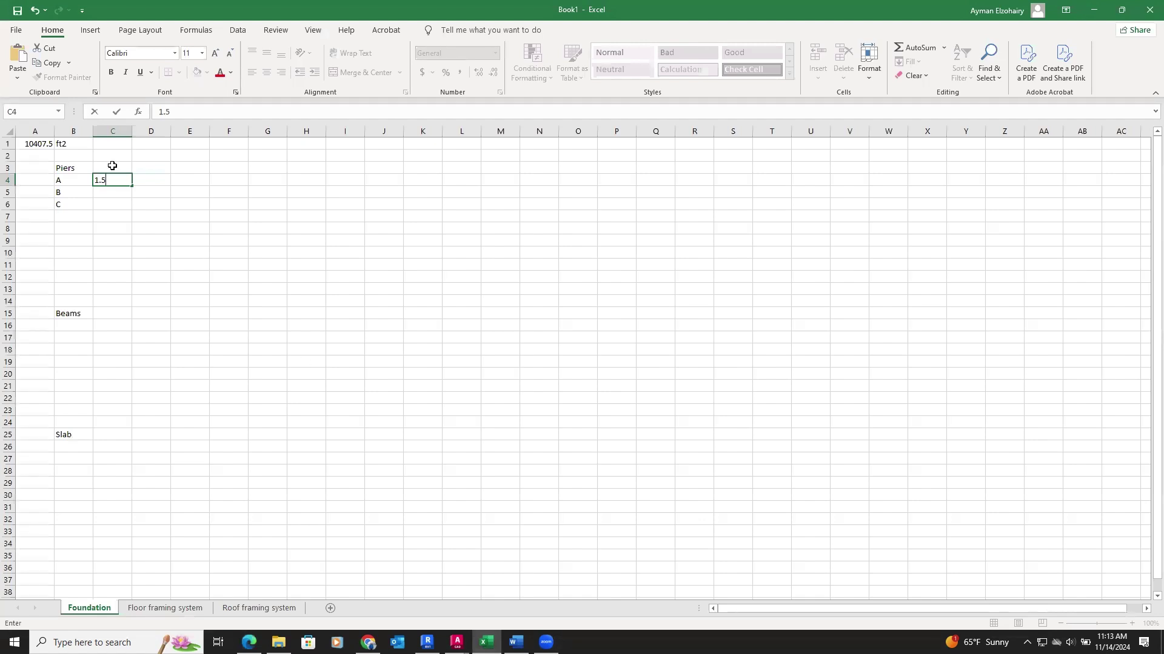
Label C3 as D and D3 as L, and enter 15 as pier A's length in D4.
click(112, 165)
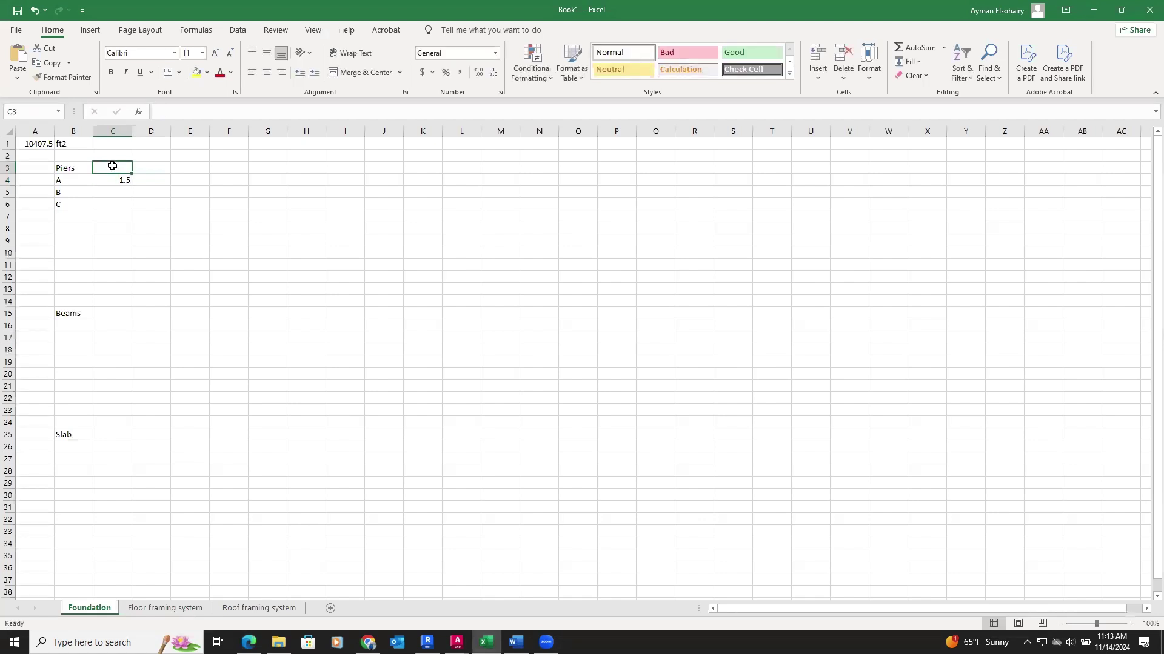
text(L)
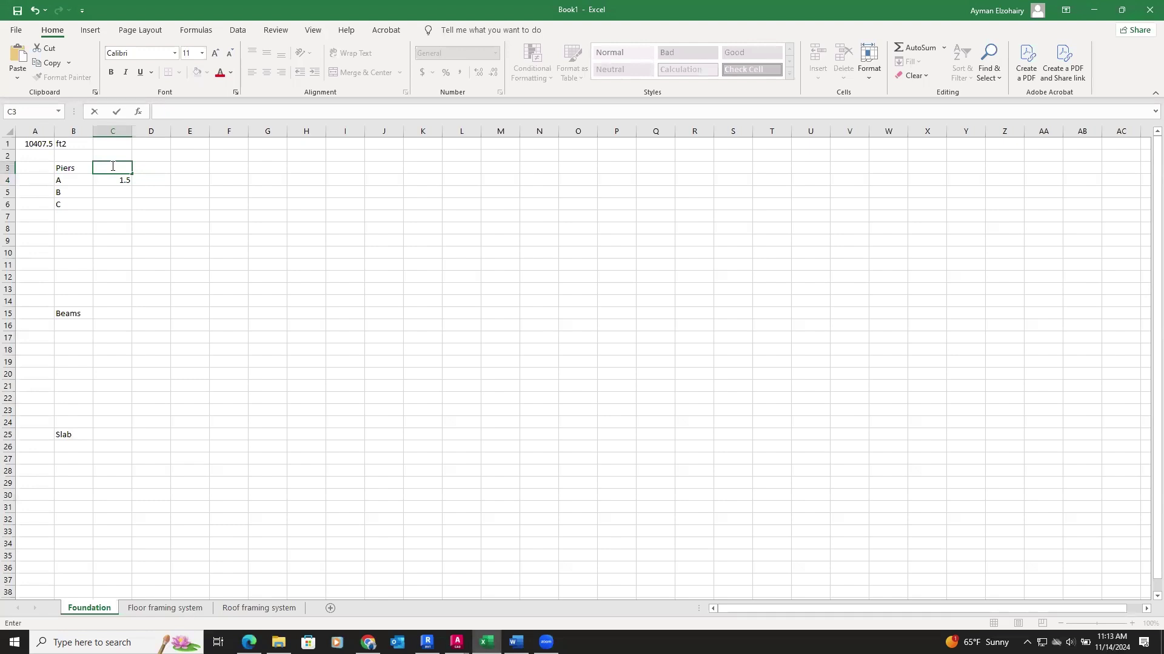
click(152, 167)
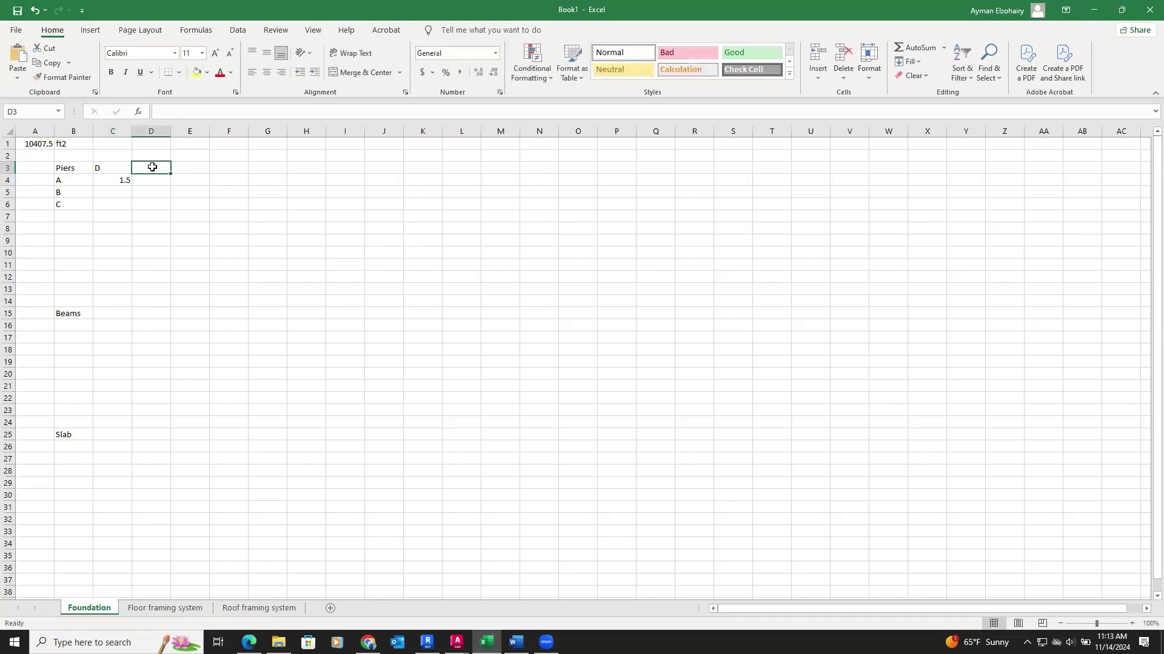
text(L)
click(152, 178)
text(15)
Underline pier B's 24" shaft size in the PDF's drilled pier schedule, and enter 2.0 in C5 and 15 in D5 of the Excel sheet.
click(118, 189)
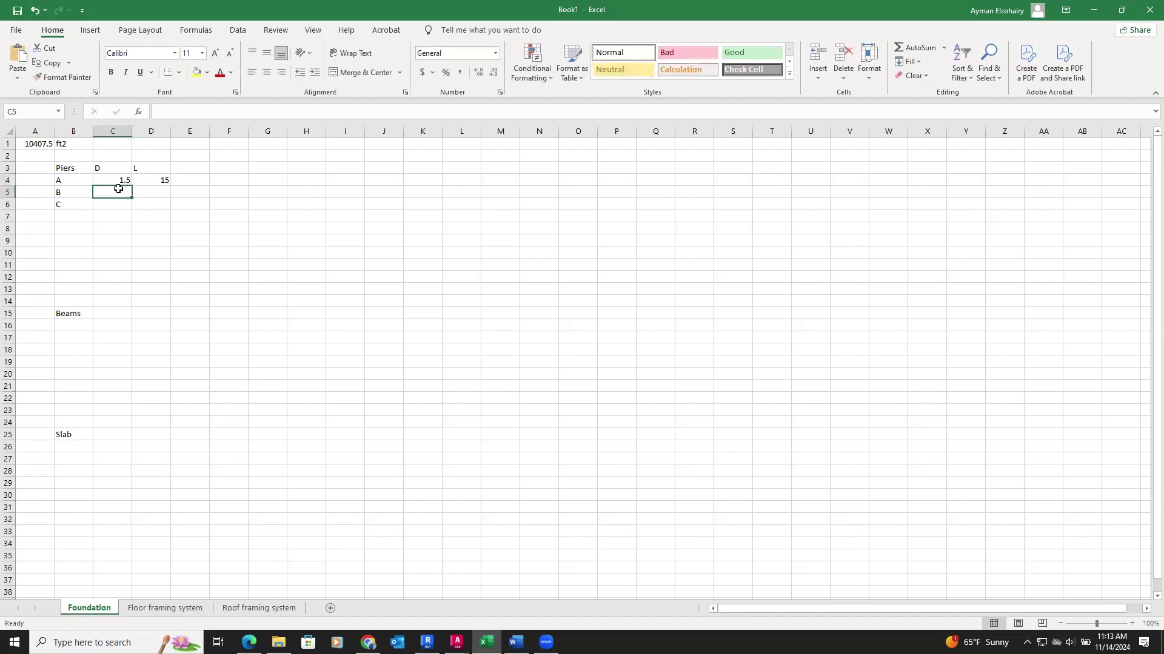
click(248, 642)
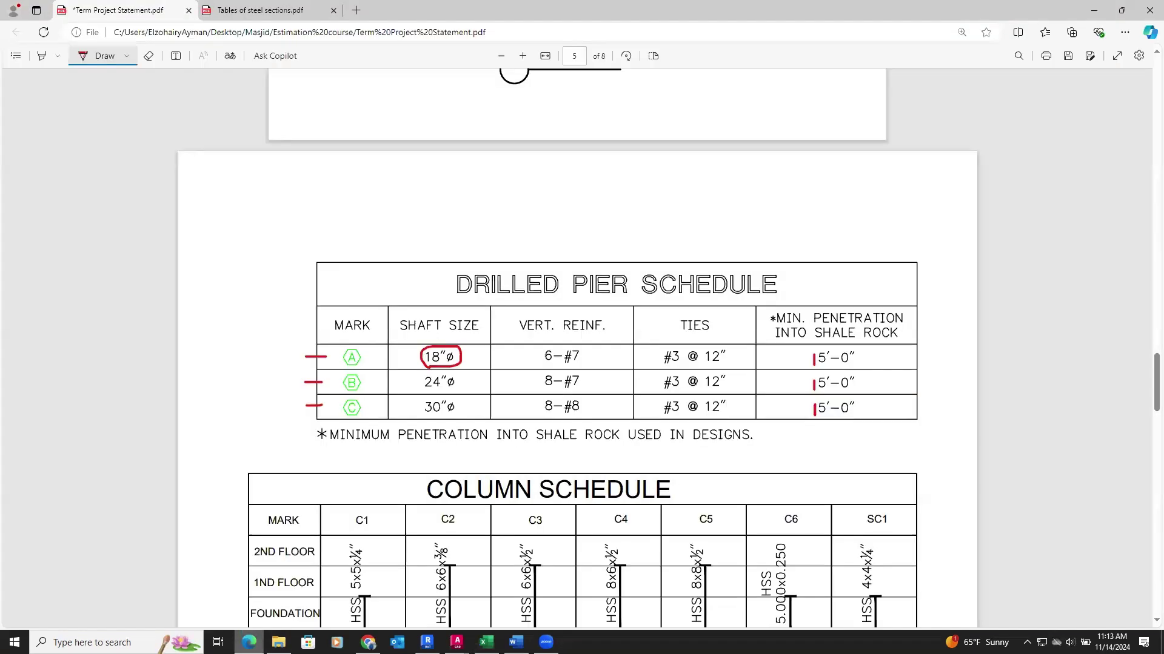
drag(420, 390, 453, 389)
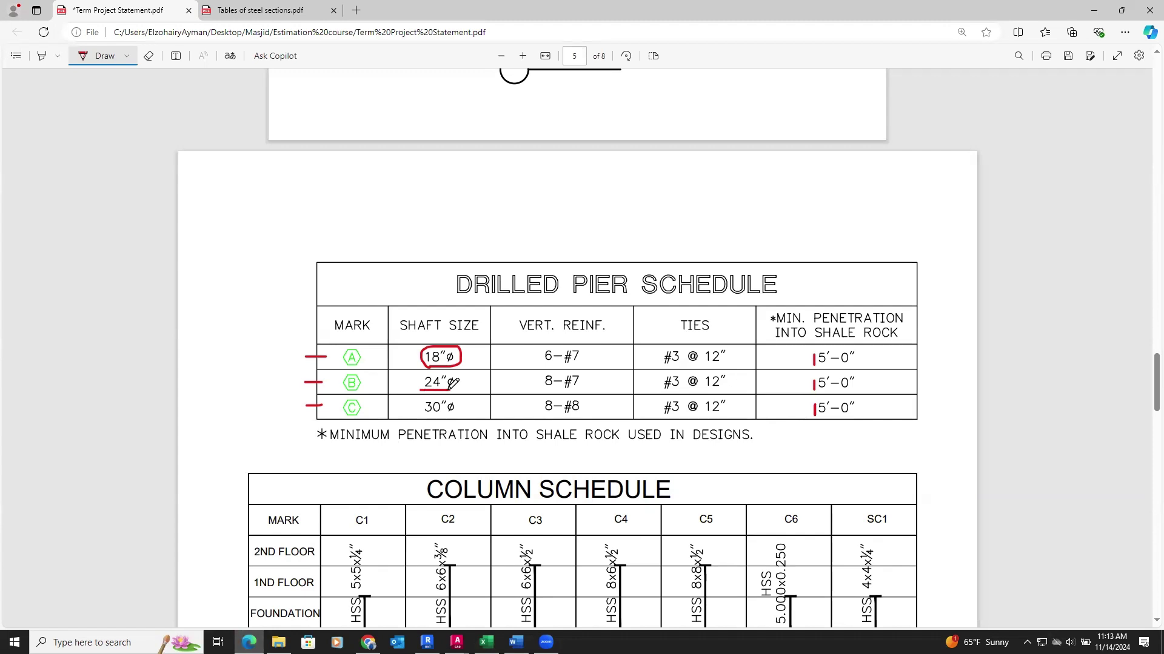
click(486, 643)
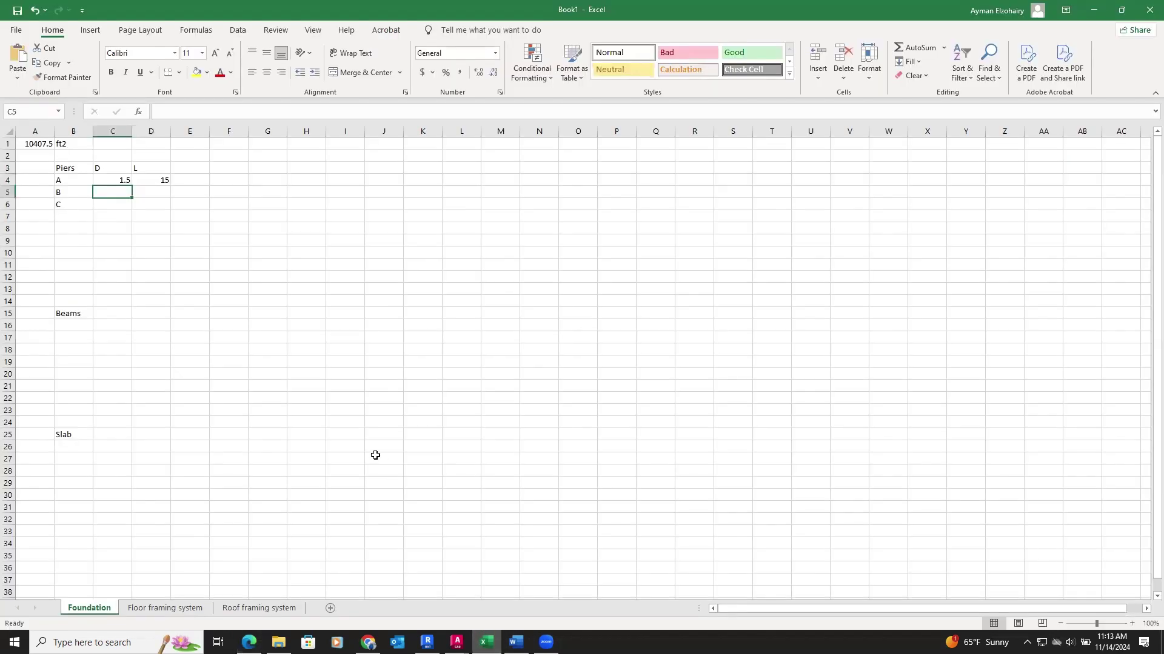
text(2.)
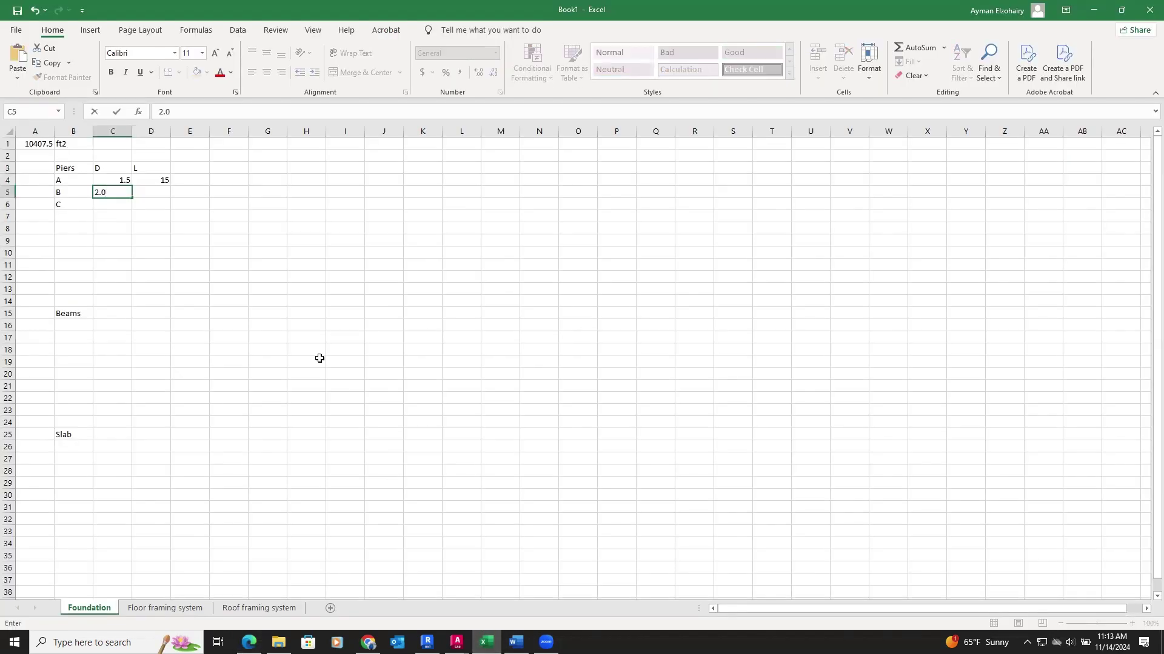
click(163, 194)
text(1)
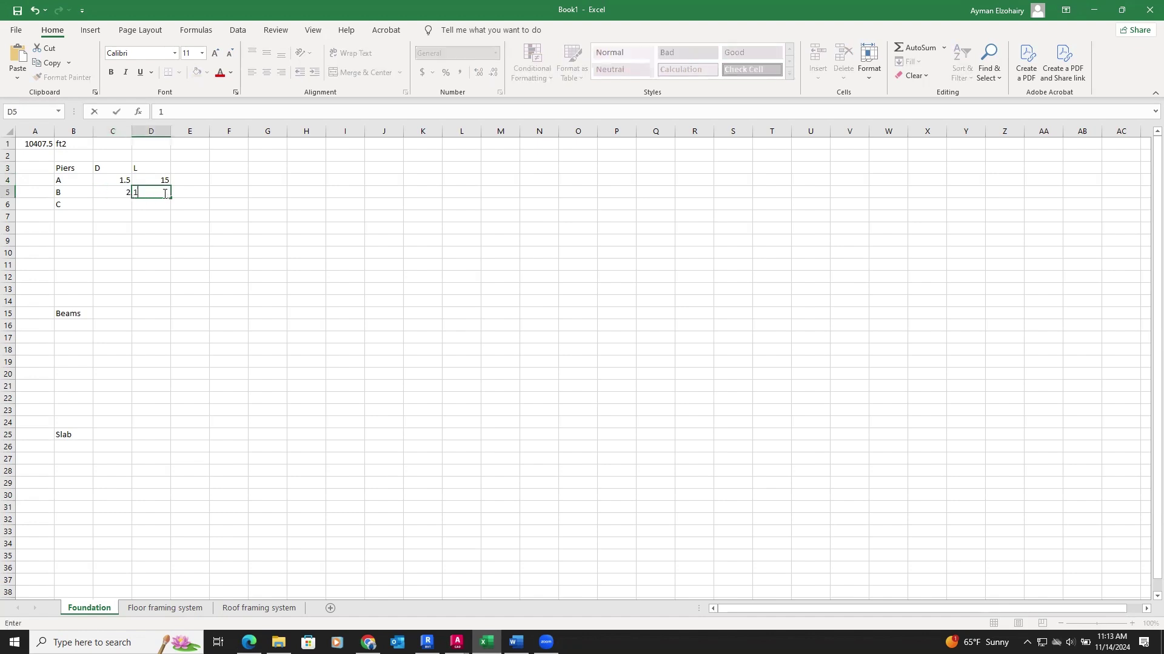
text(5)
Check pier C's shaft size in the PDF schedule, and enter 2.5 in C6 and 15 in D6 of the Excel sheet.
click(114, 206)
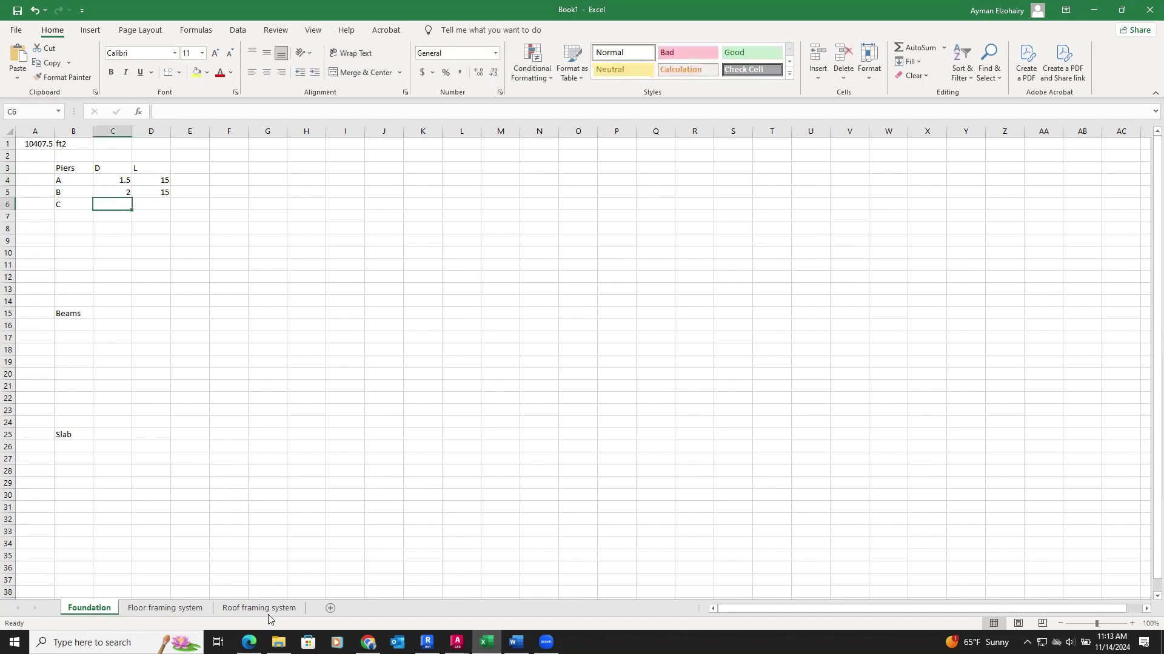
click(249, 642)
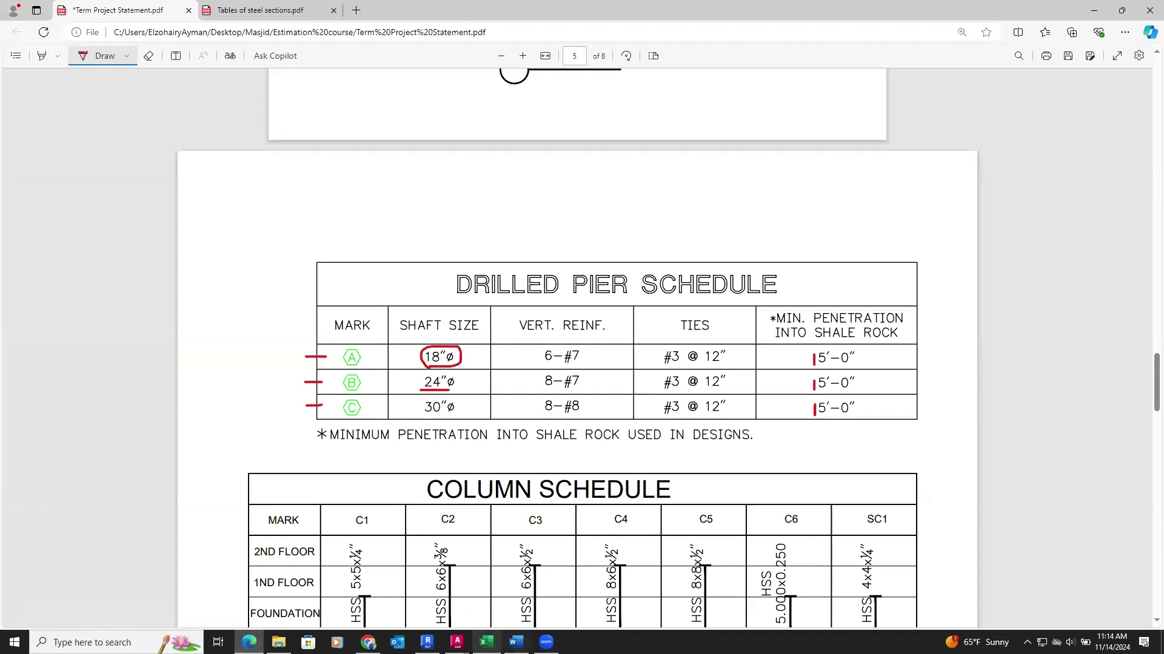
click(486, 643)
text(2.5)
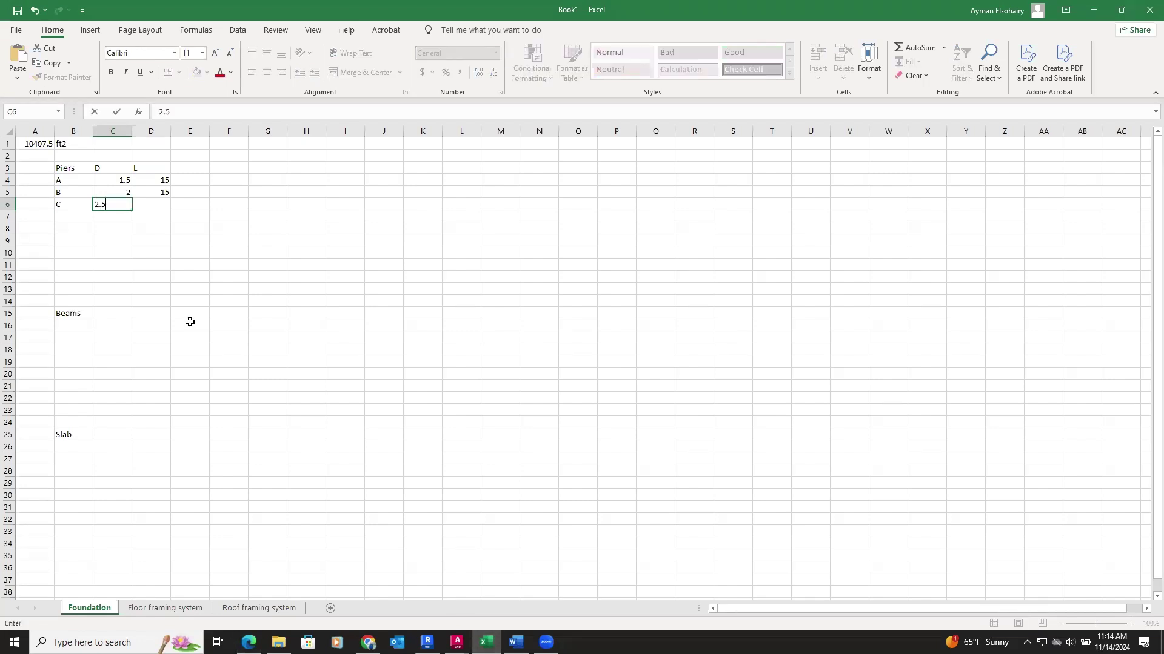
click(163, 204)
text(1)
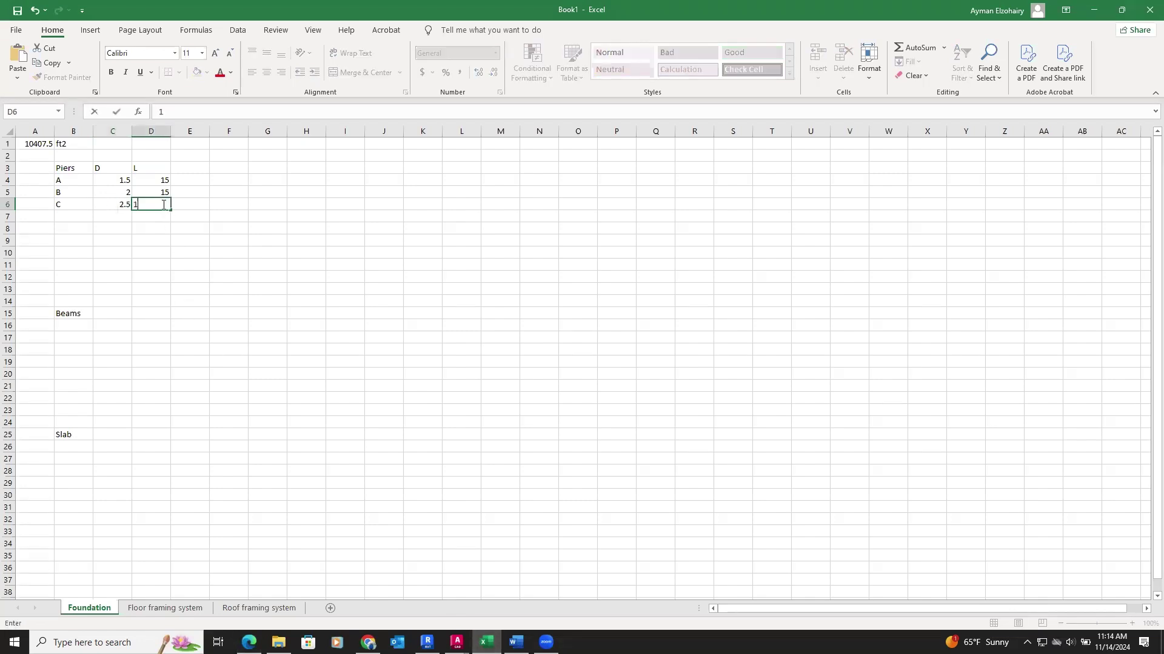
text(5)
Set the pier table headers to D (ft) in C3, L (ft) in D3 and Number in E3.
click(186, 169)
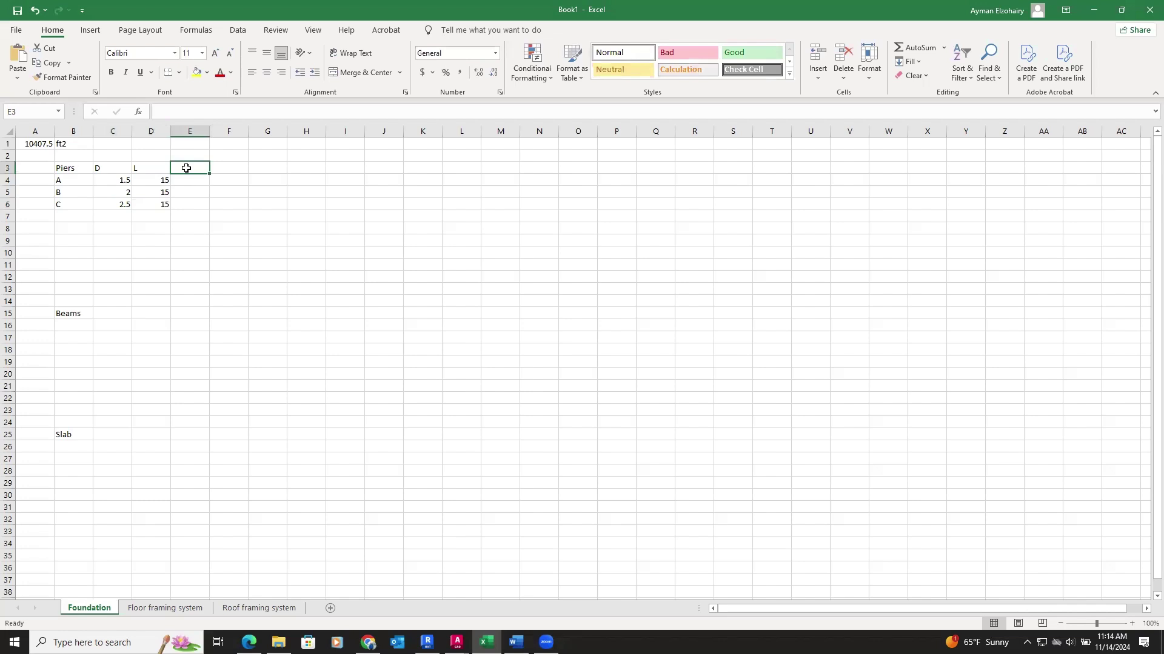
text(N)
click(206, 267)
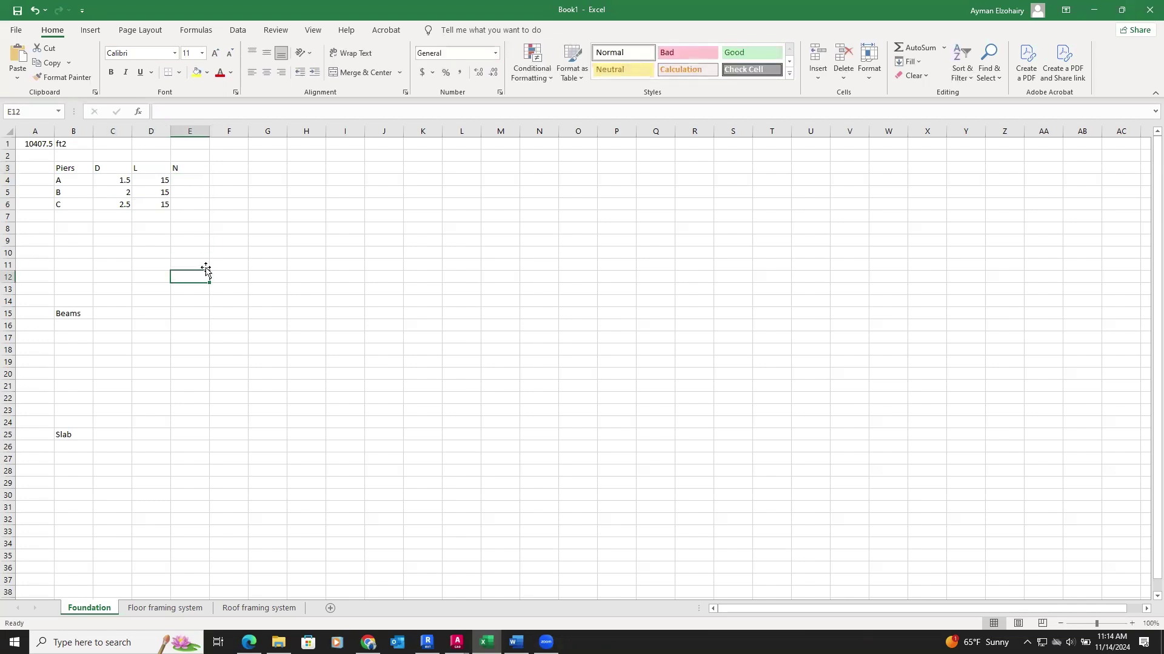
click(109, 166)
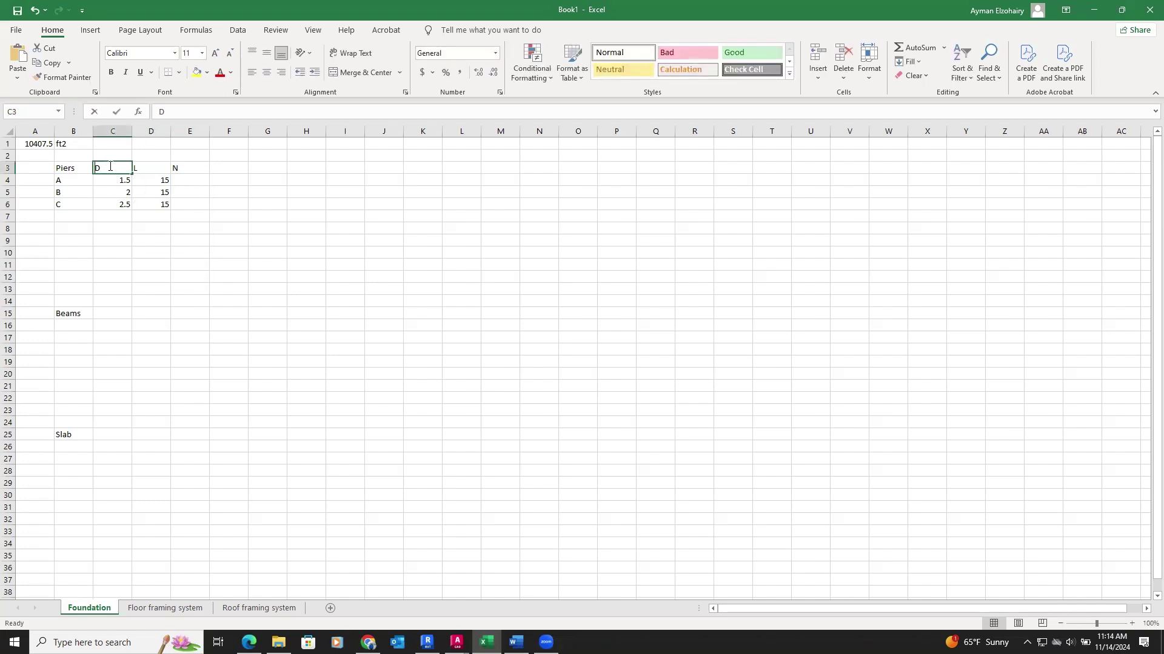
double_click(109, 166)
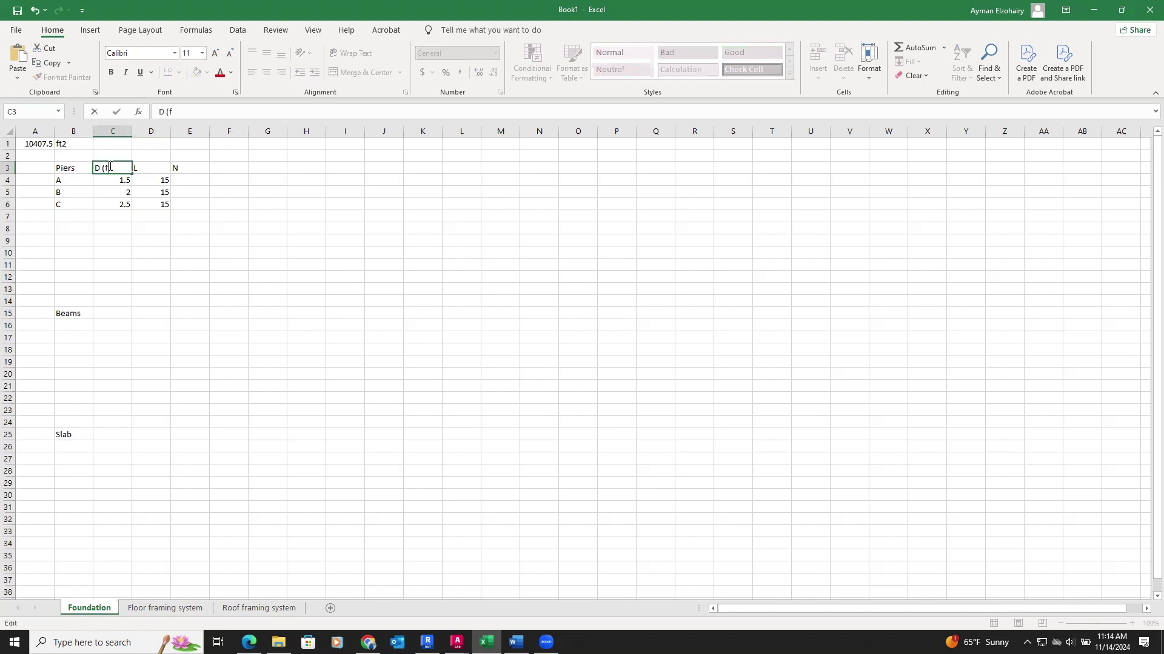
click(147, 168)
double_click(148, 168)
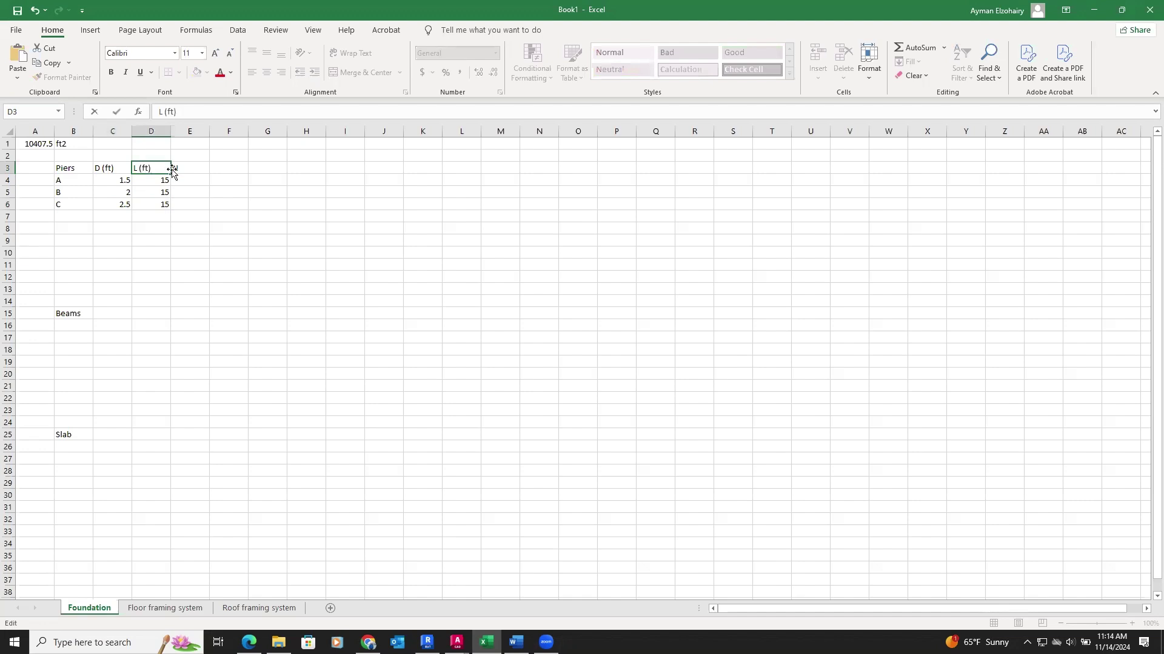
click(197, 169)
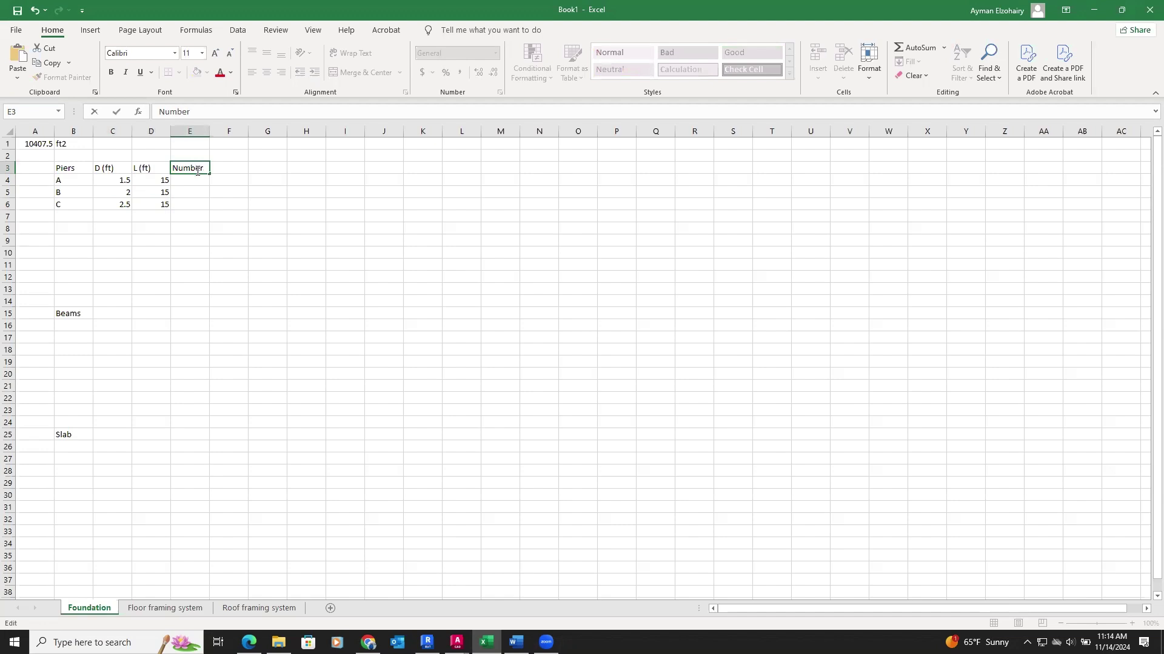
text(umber)
click(196, 182)
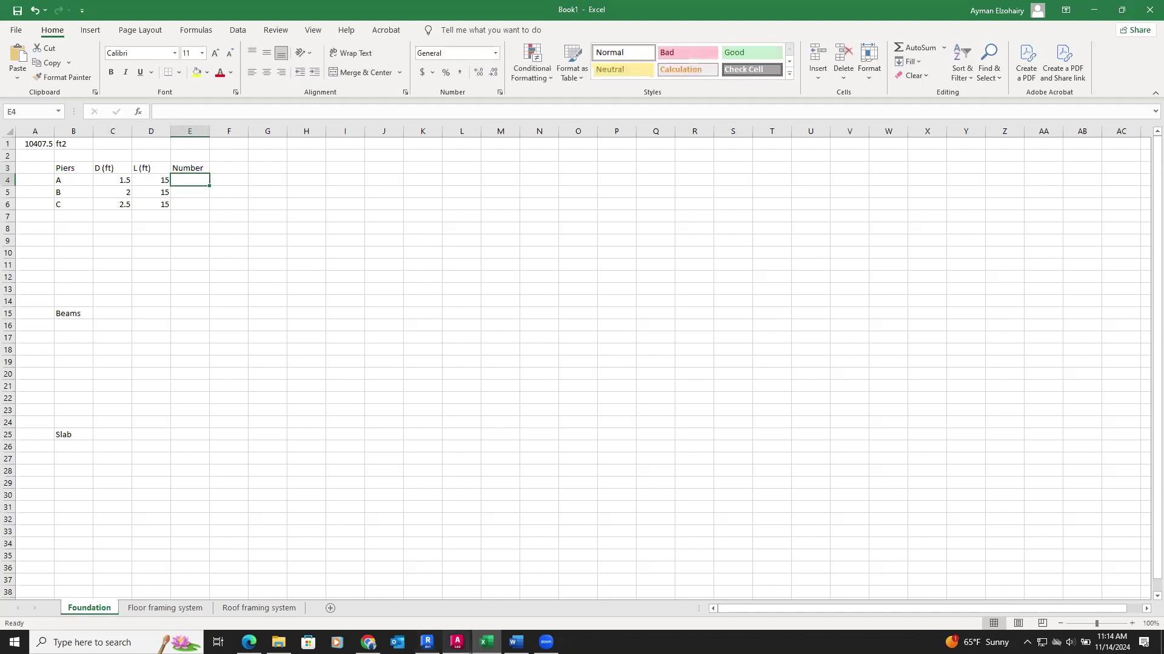
Switch to AutoCAD and count the piers marked A across the whole foundation plan.
mouse_move(457, 643)
click(293, 594)
scroll(333, 436, down, 5)
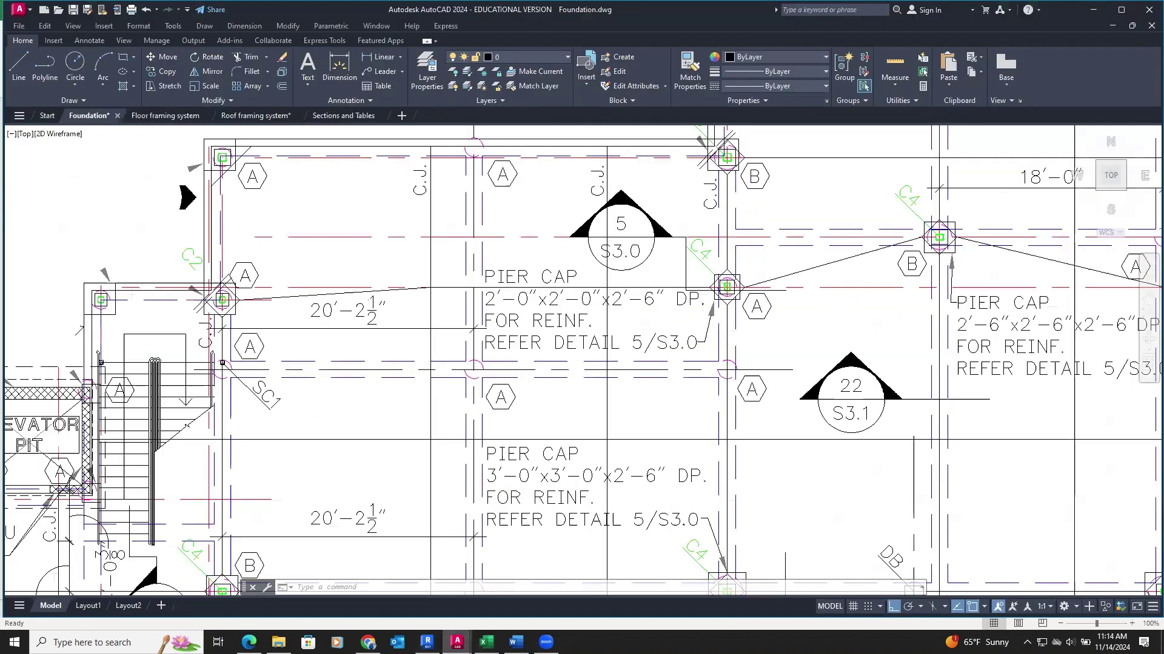
scroll(333, 548, up, 6)
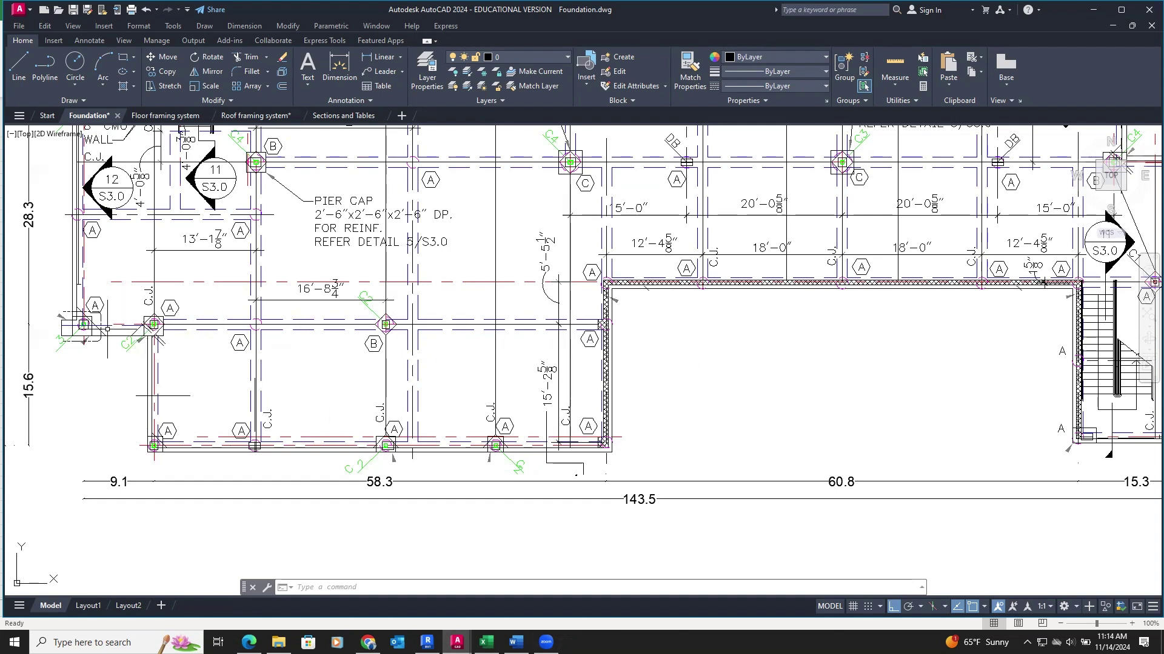
drag(523, 326, 430, 358)
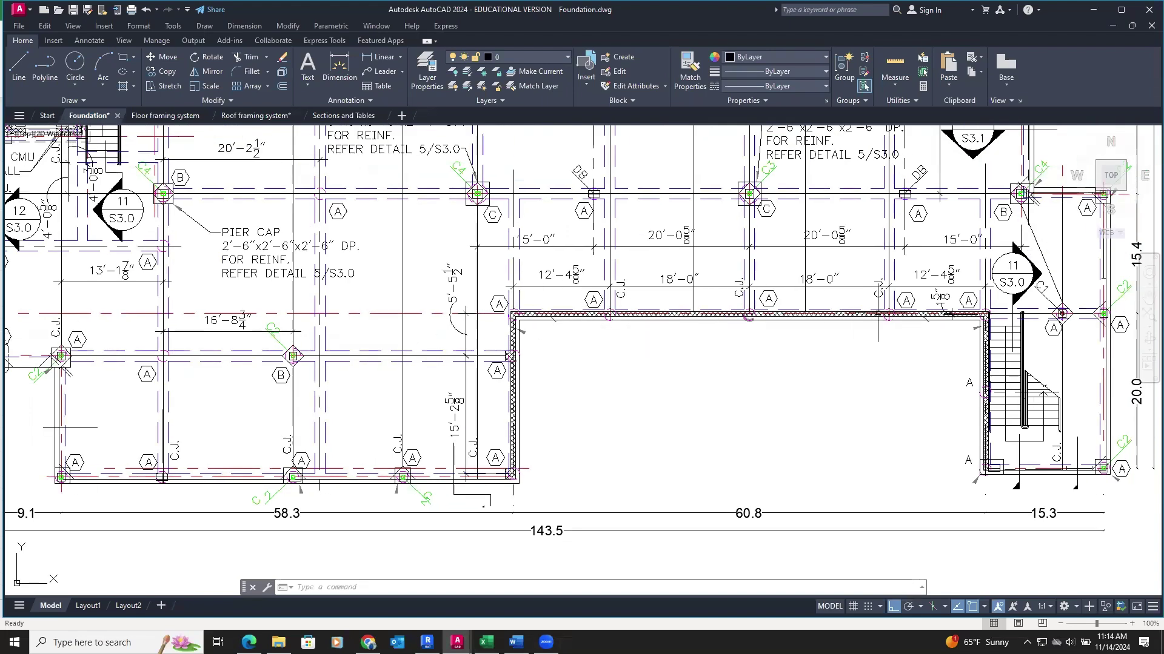
drag(952, 313, 880, 313)
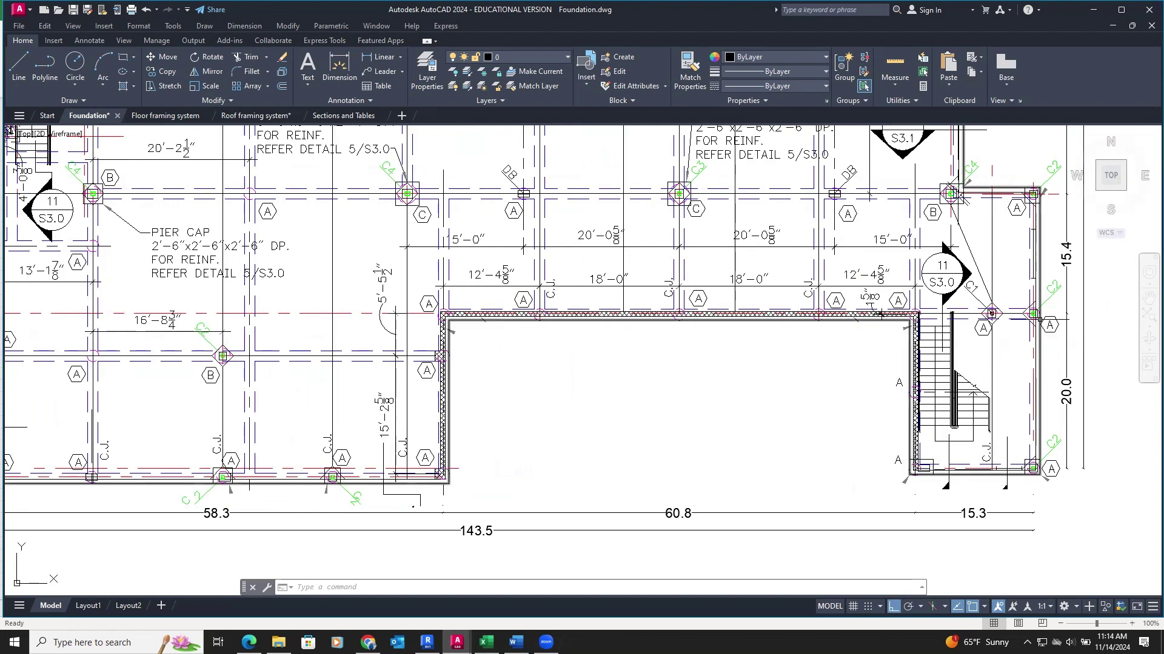
mouse_move(1023, 319)
mouse_down()
mouse_move(1053, 410)
mouse_move(1076, 417)
mouse_up()
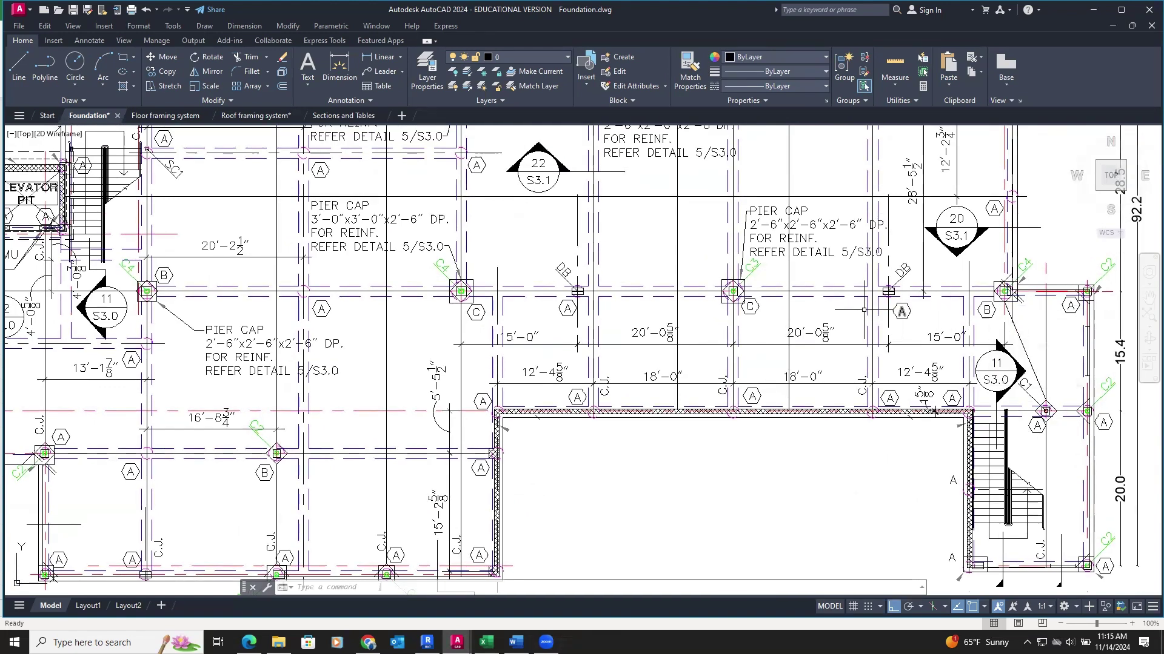
scroll(764, 309, left, 5)
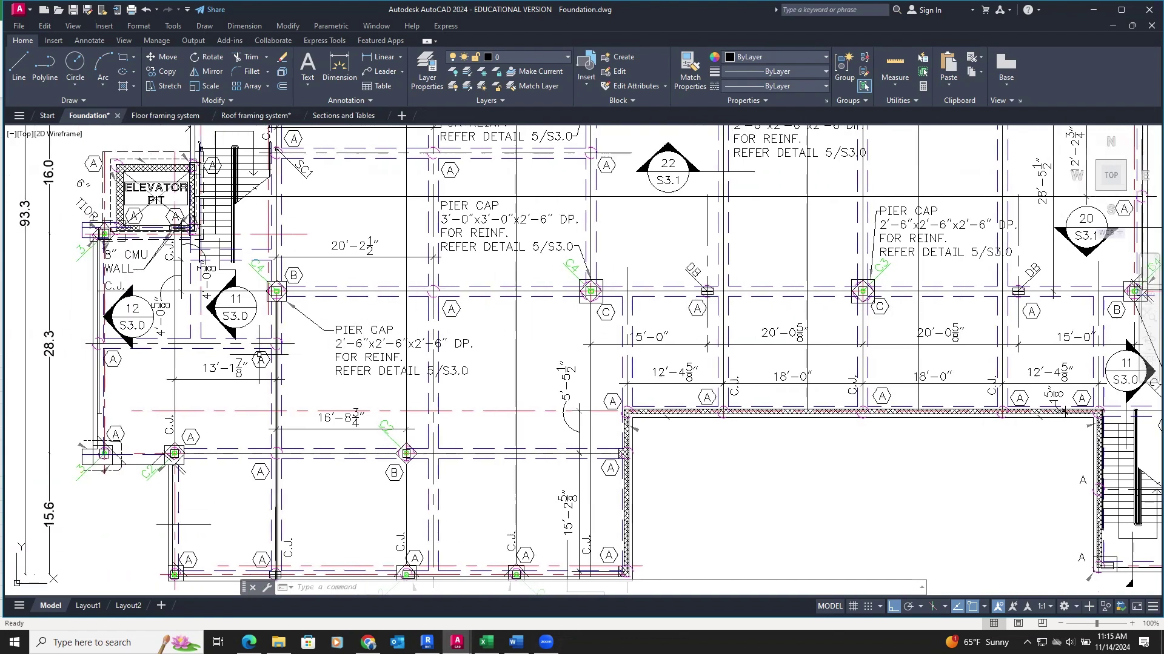
scroll(121, 358, up, 4)
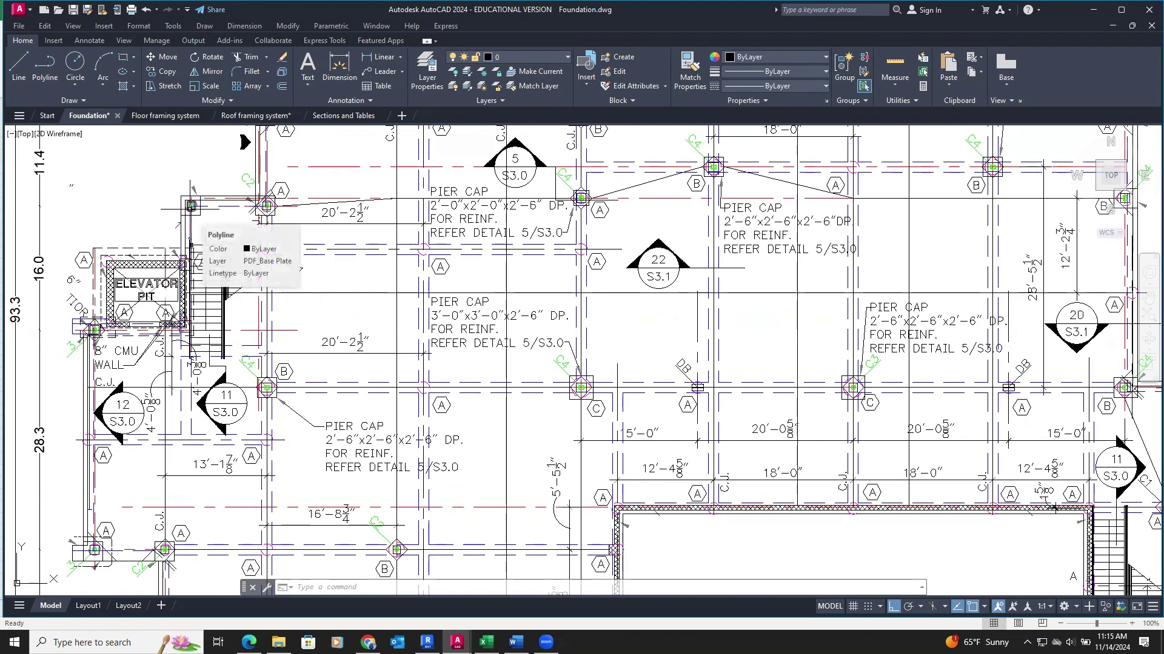
drag(275, 281, 153, 310)
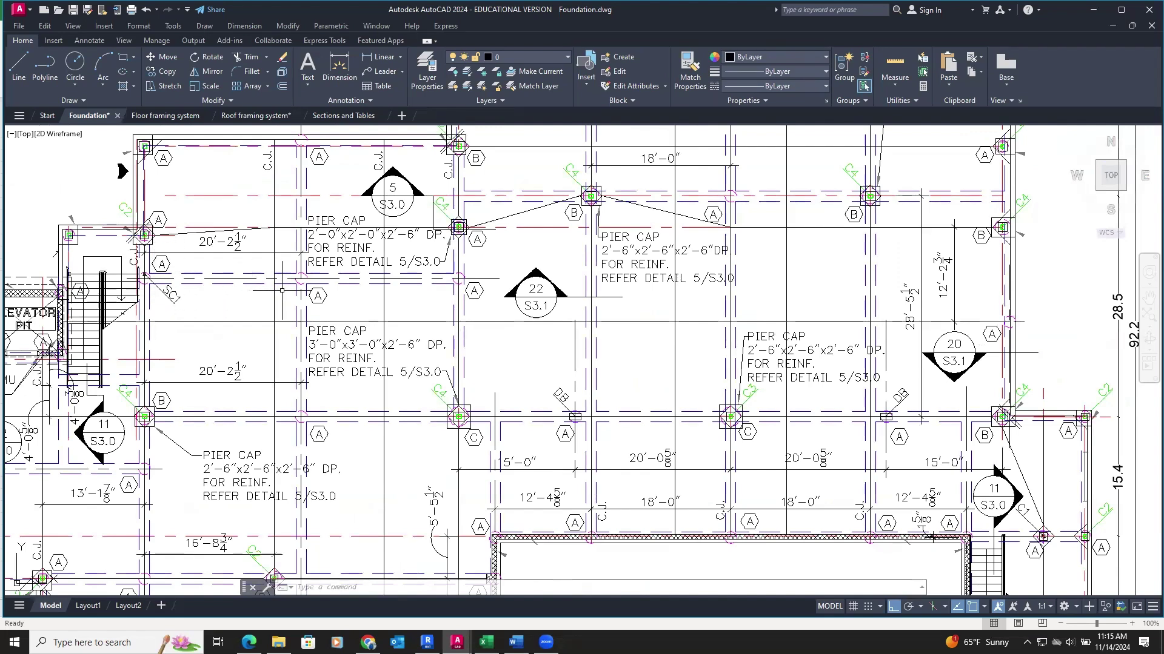
drag(444, 290, 291, 311)
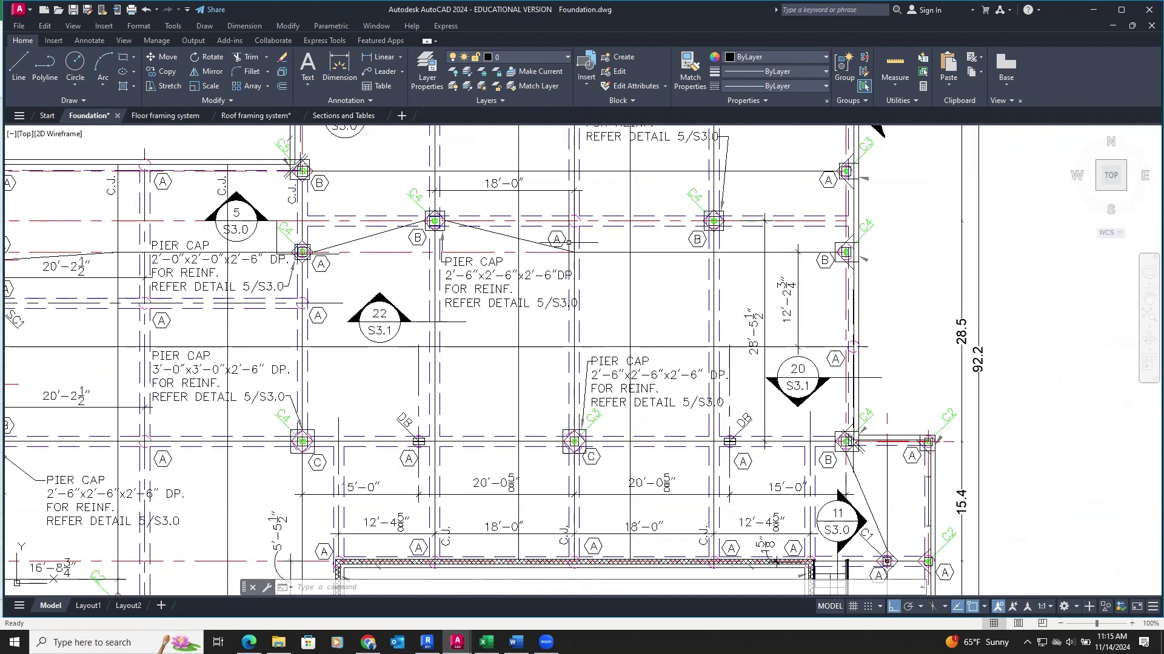
drag(569, 246, 541, 302)
drag(769, 243, 829, 289)
drag(258, 291, 338, 290)
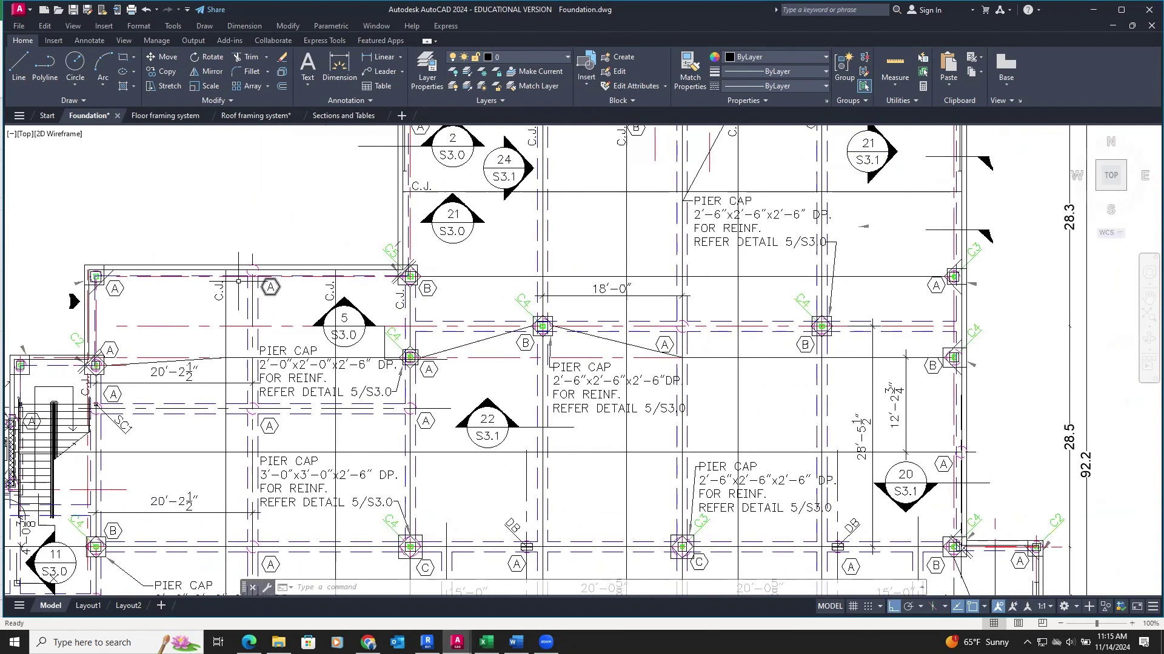
drag(495, 269, 440, 379)
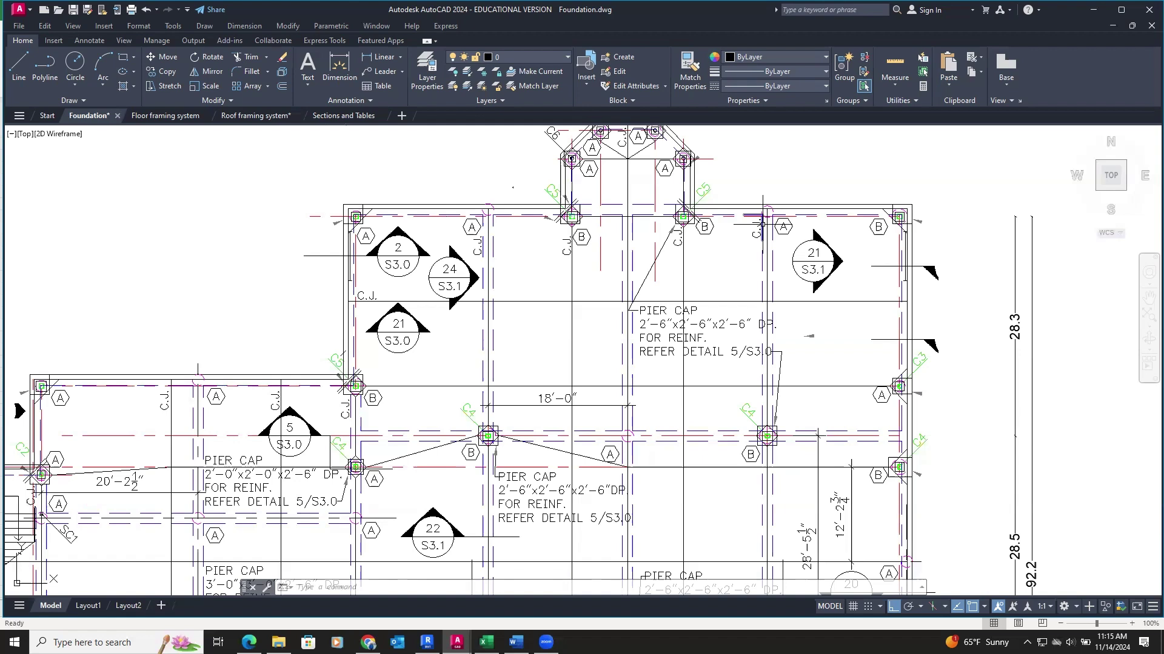
drag(761, 234, 808, 284)
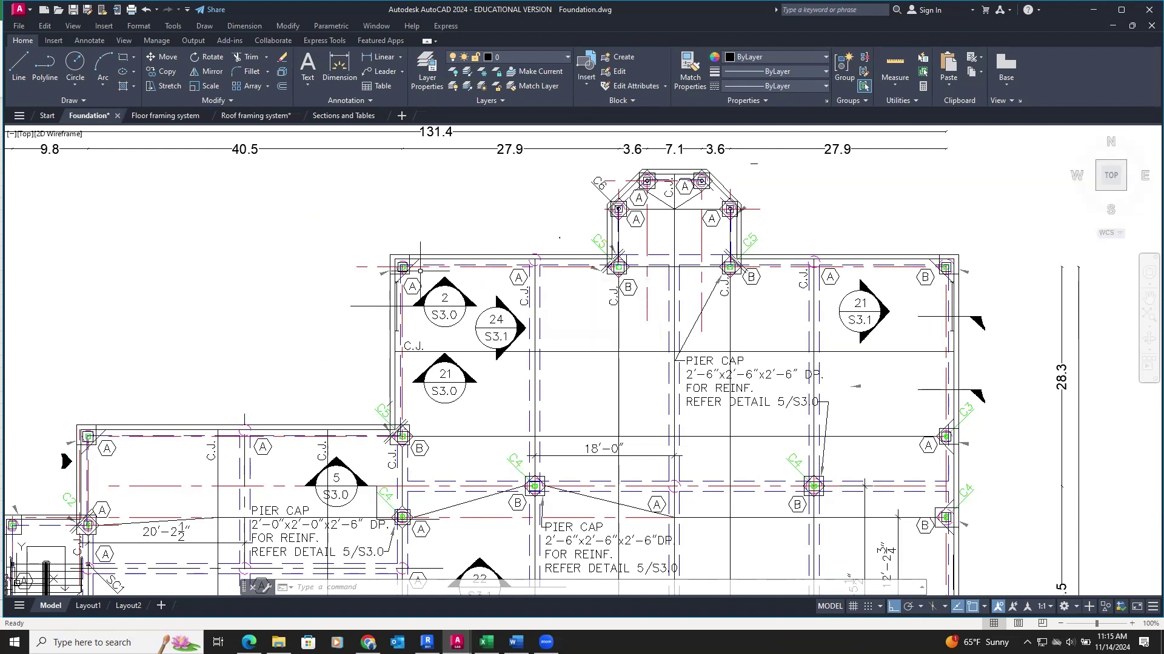
Return to Excel and enter 45 as the number of A piers in cell E4.
key(alt+Tab)
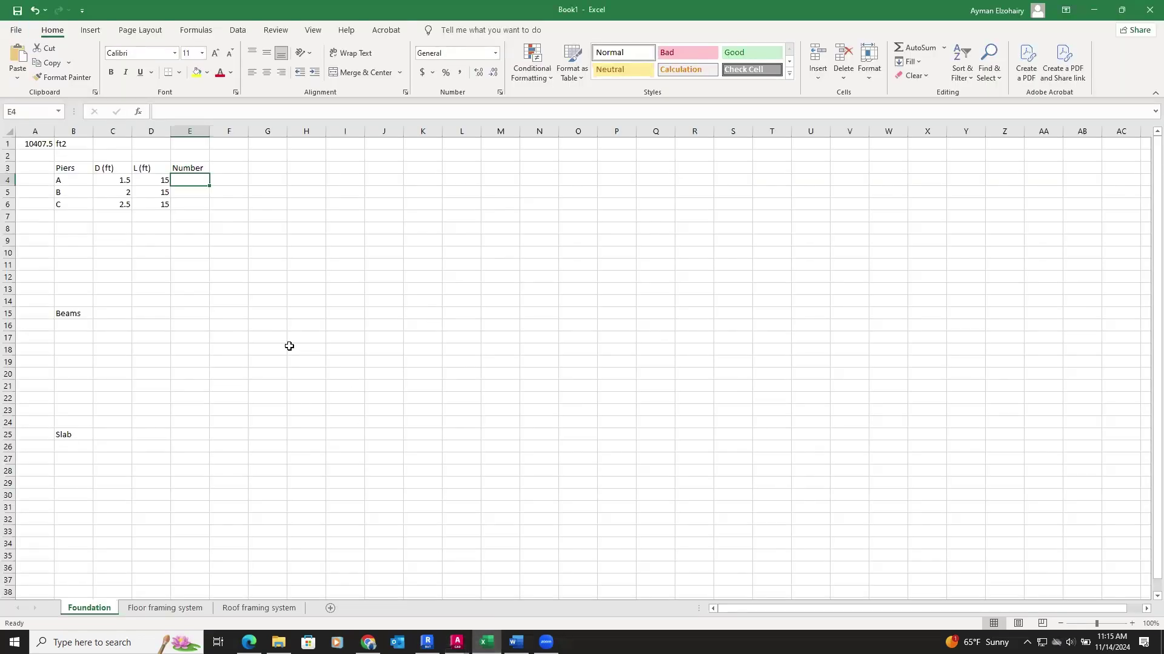
text(45)
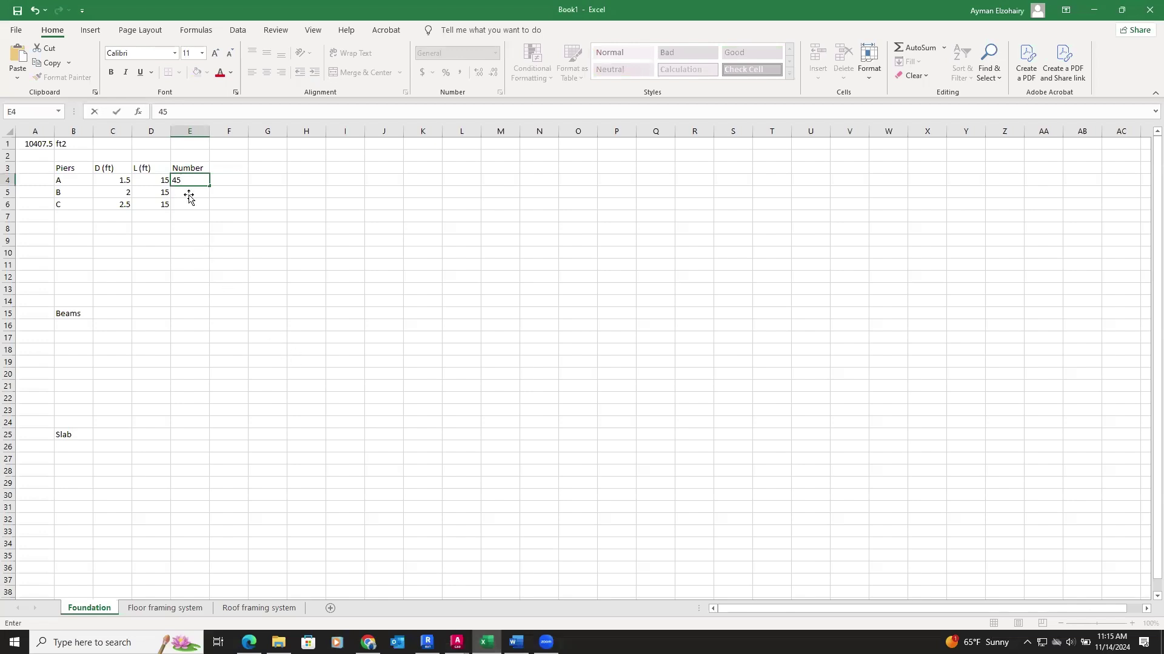
key(Return)
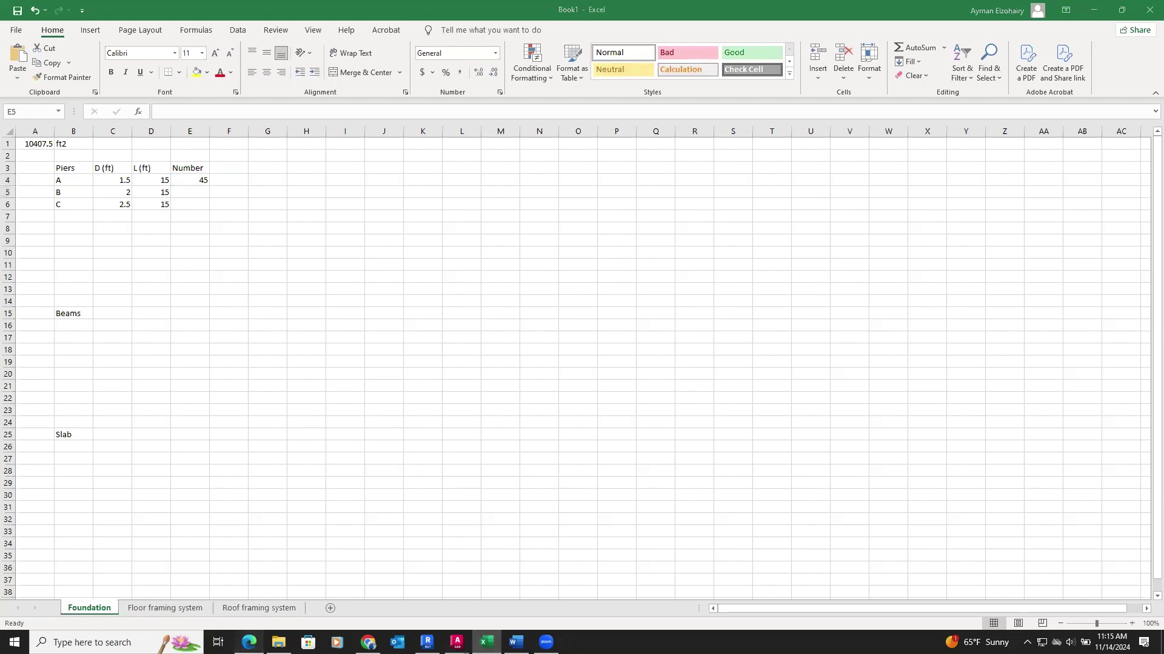
Switch to the Term Project Statement PDF and view the foundation plan on page 3.
click(248, 642)
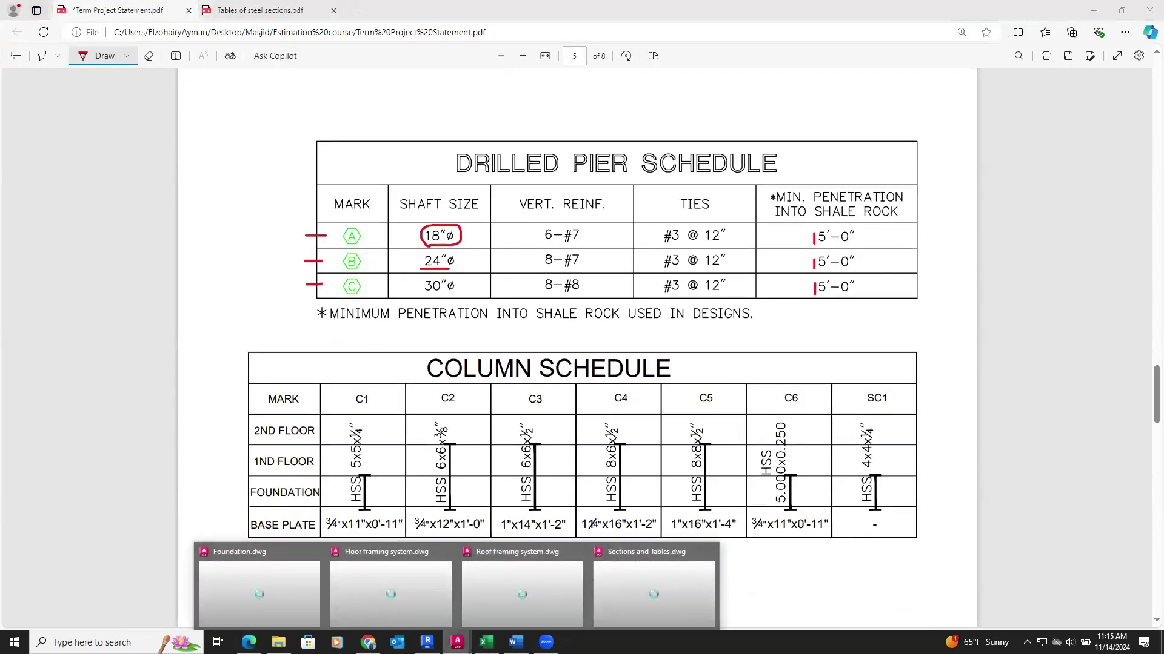
scroll(346, 403, up, 5)
scroll(346, 403, up, 15)
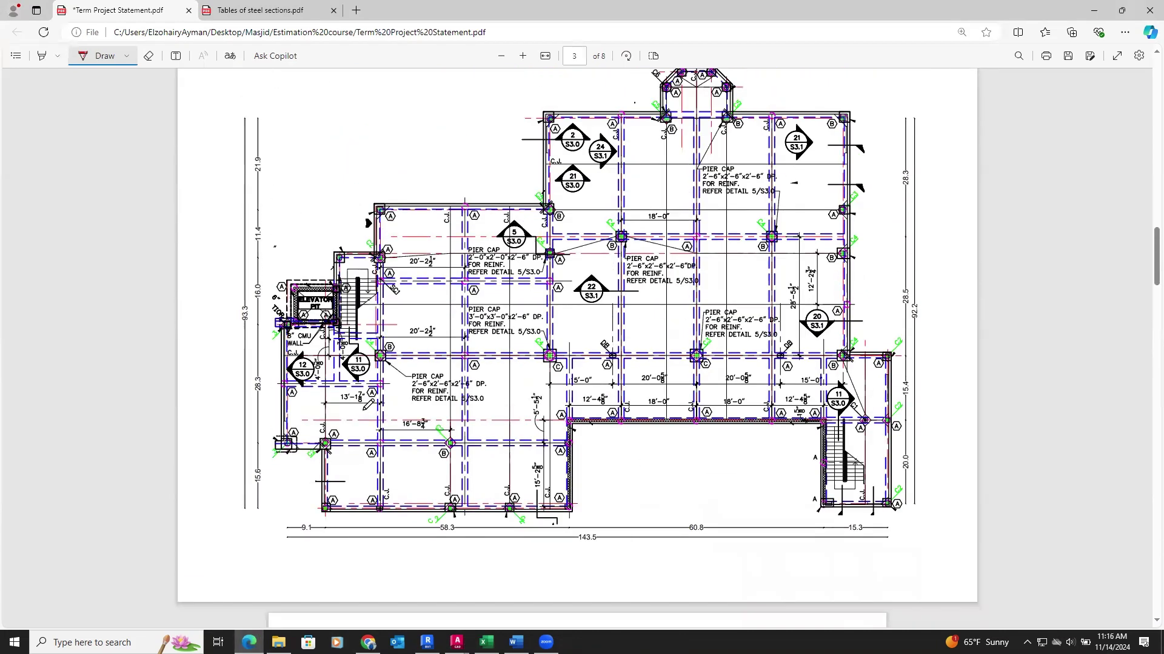
Switch to Foundation.dwg in AutoCAD and count the piers marked B across the whole foundation plan.
mouse_move(457, 643)
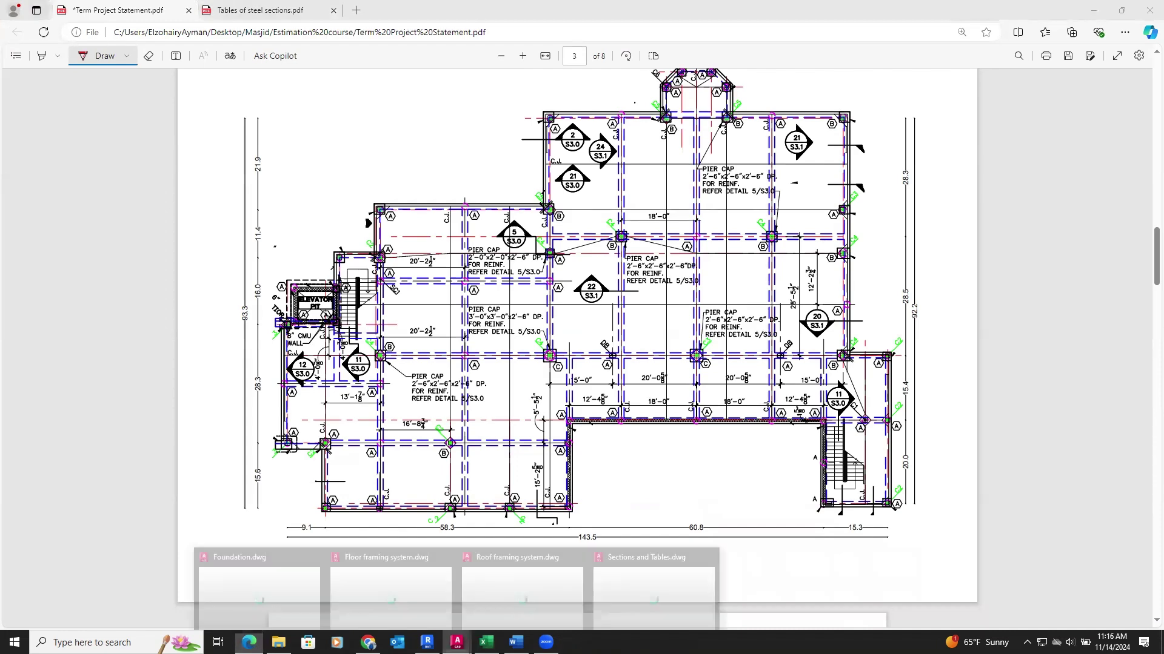
click(260, 584)
scroll(594, 297, down, 8)
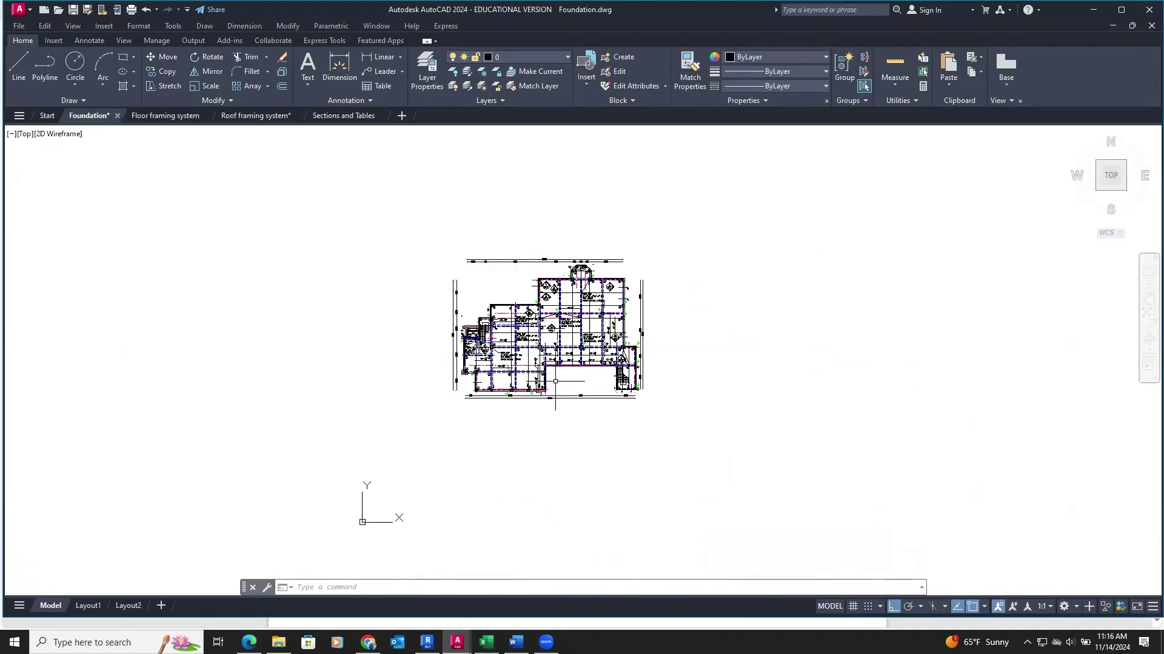
scroll(558, 370, up, 6)
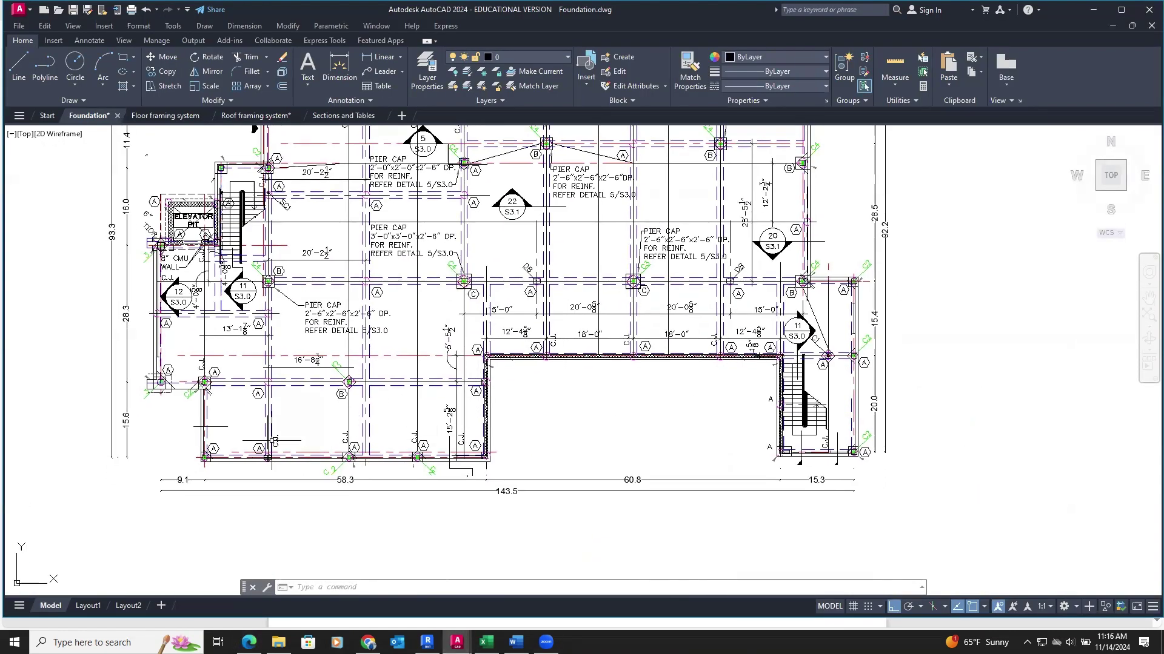
scroll(277, 441, up, 2)
scroll(548, 423, up, 1)
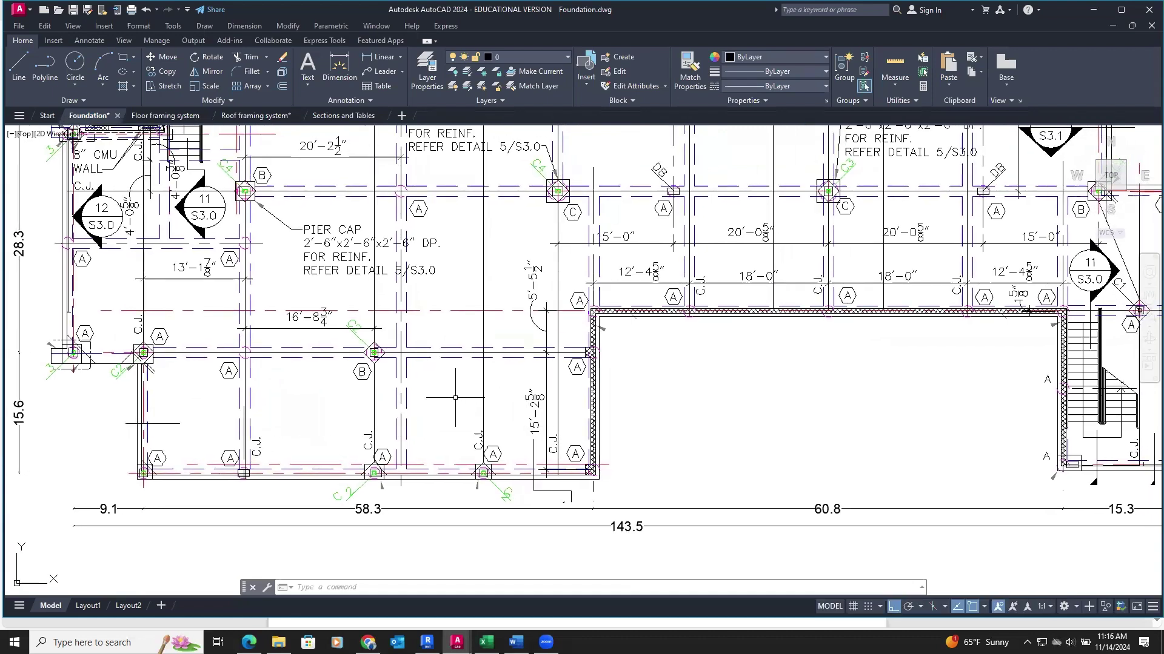
scroll(455, 396, down, 1)
drag(631, 352, 462, 377)
drag(754, 397, 769, 416)
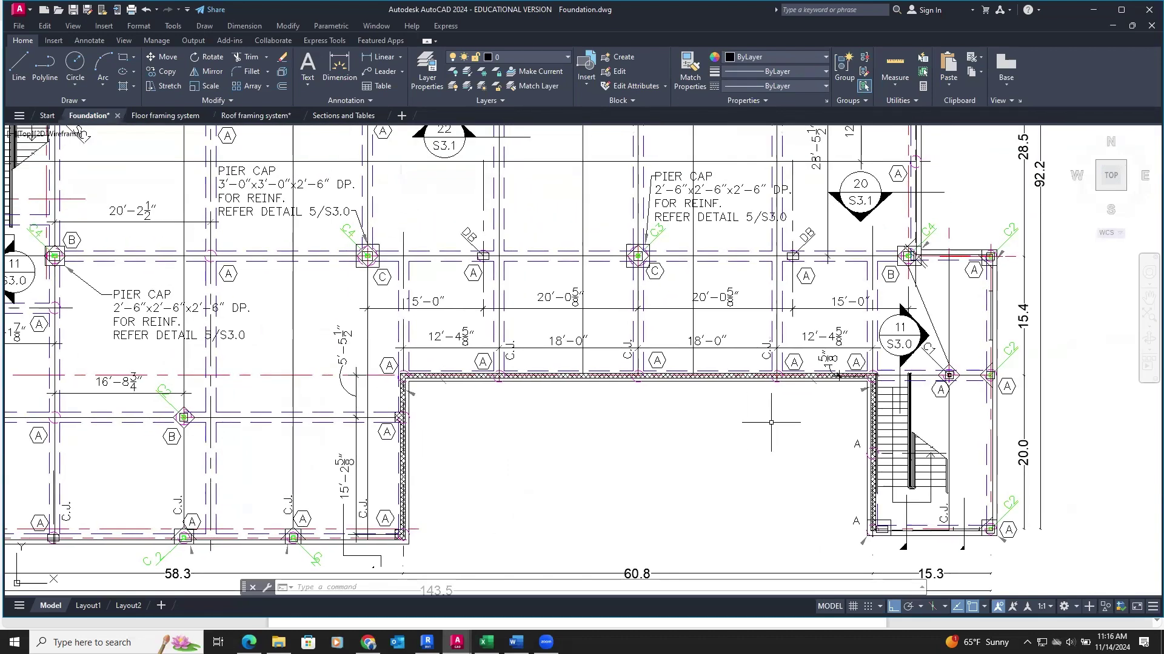
drag(806, 286, 934, 313)
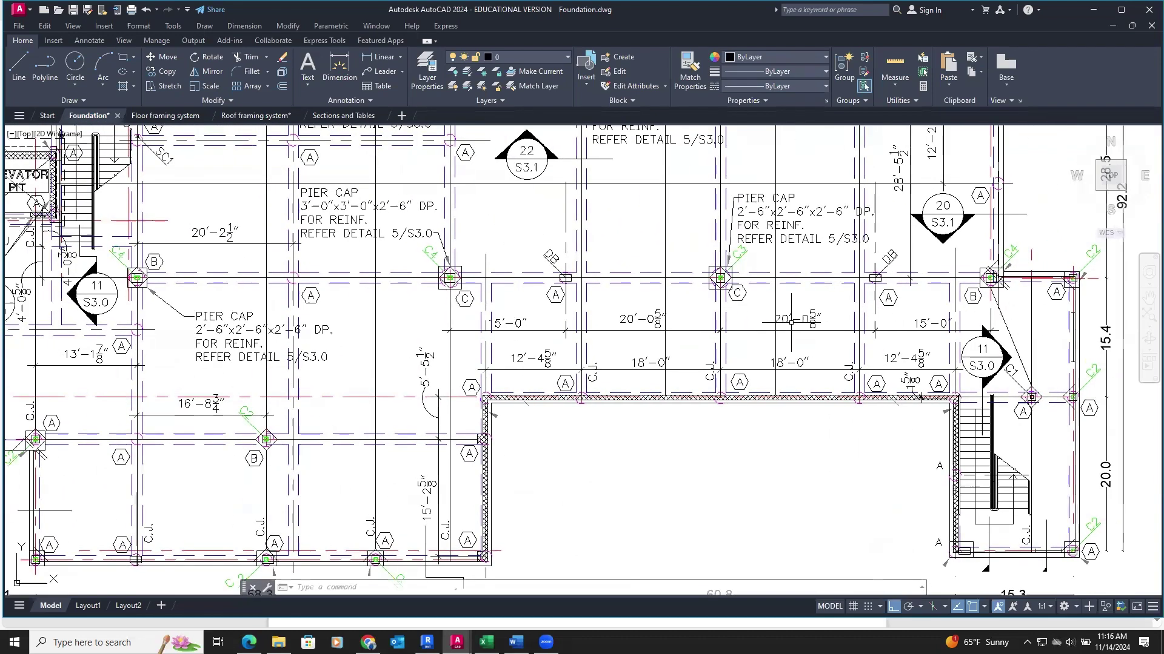
drag(549, 317, 612, 321)
drag(269, 278, 280, 367)
drag(357, 278, 310, 331)
drag(647, 211, 580, 244)
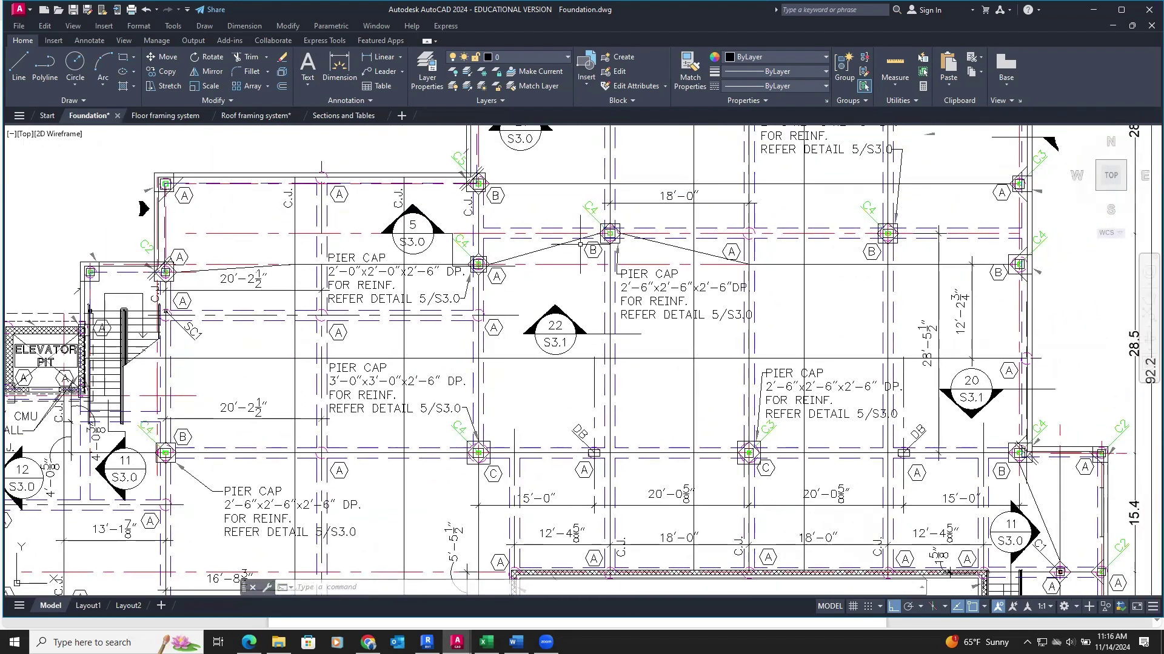
drag(778, 271, 717, 311)
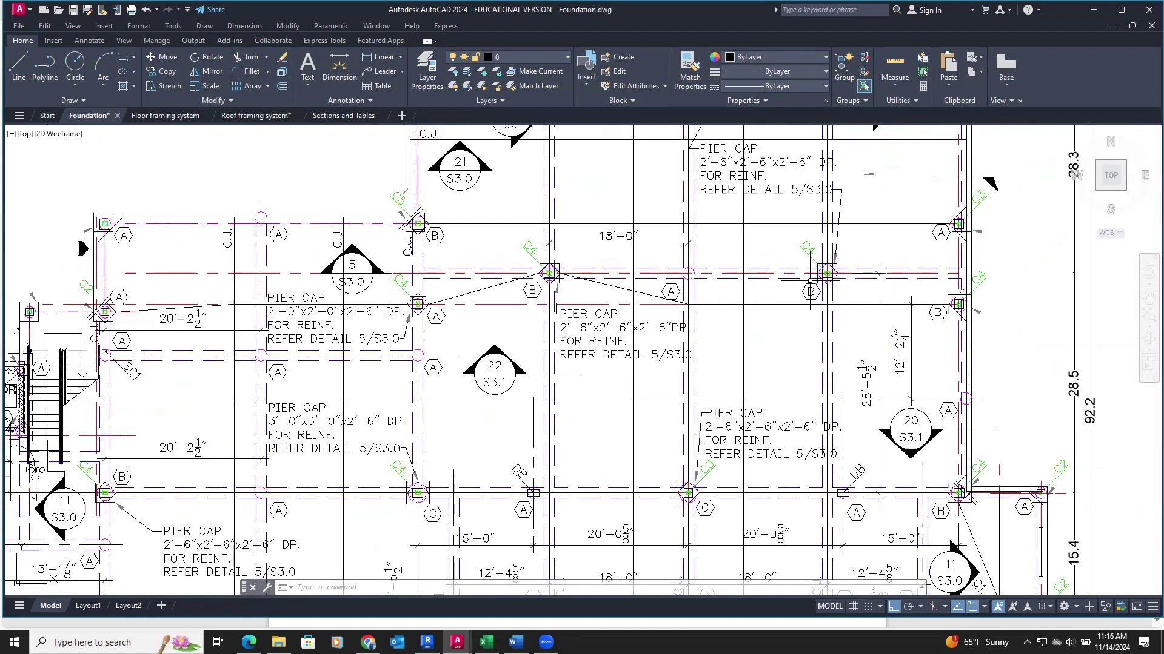
drag(945, 299, 956, 368)
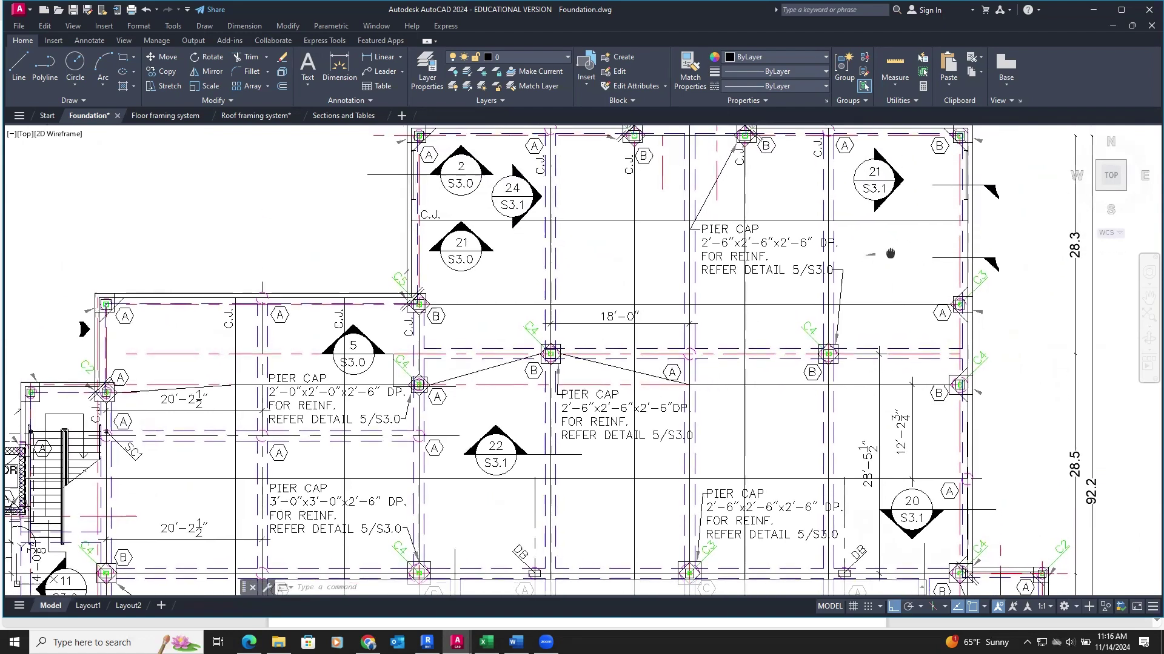
drag(850, 241, 866, 289)
drag(503, 269, 467, 343)
drag(618, 260, 540, 269)
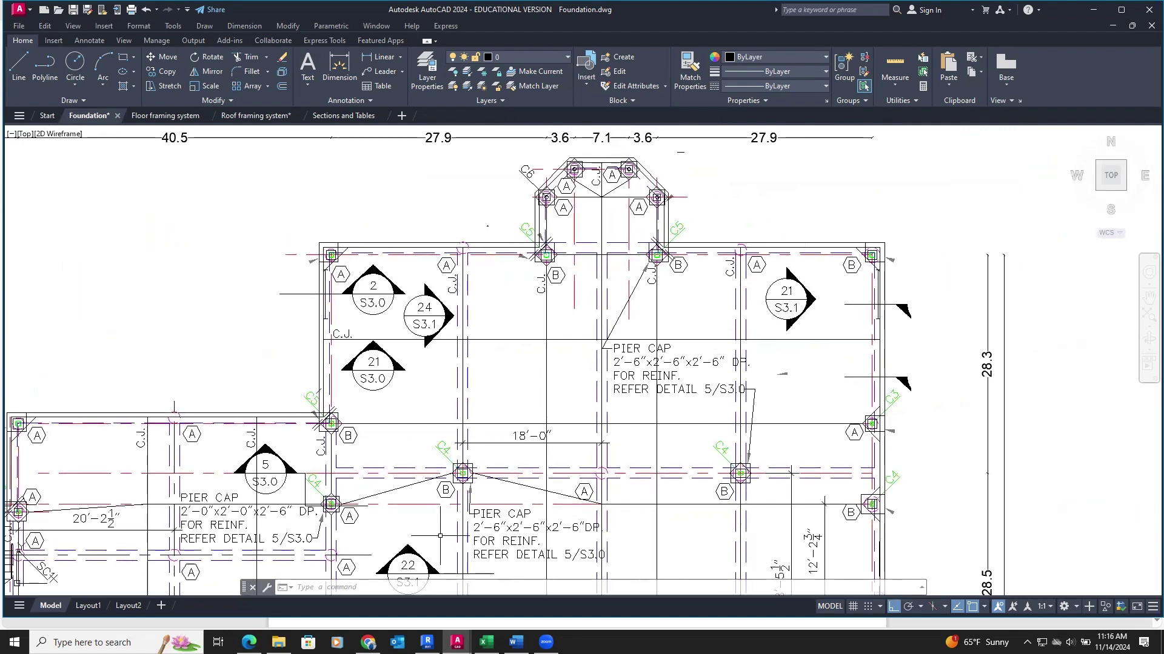
Return to Excel and enter 10 as the number of B piers in cell E5.
key(alt+Tab)
text(1)
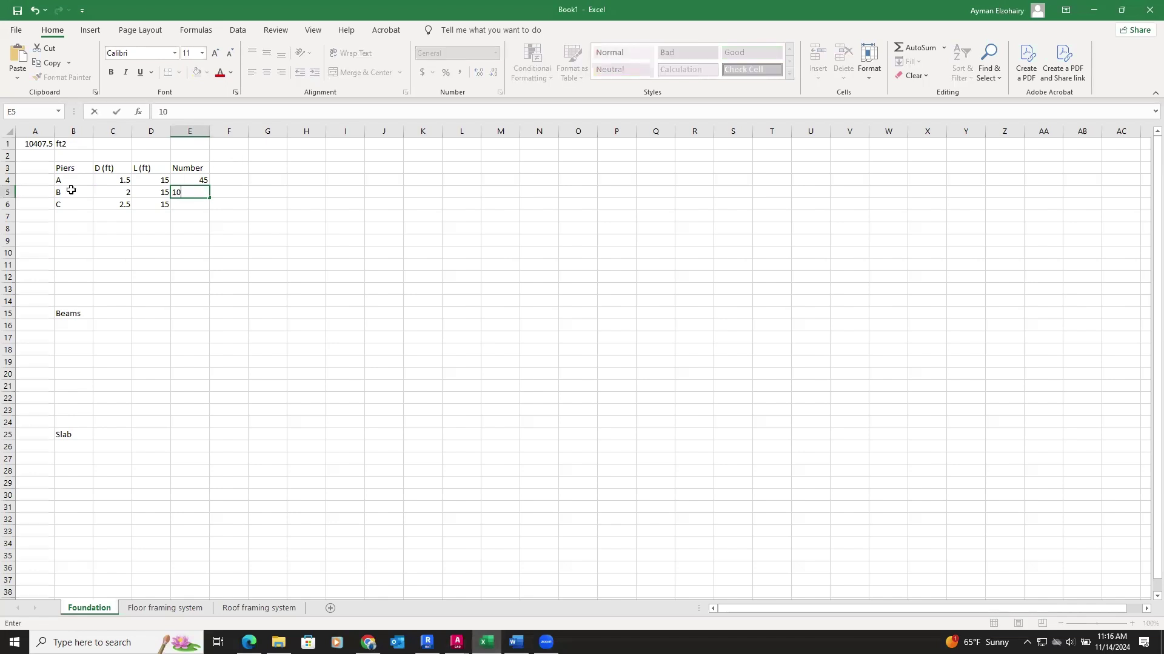
key(Return)
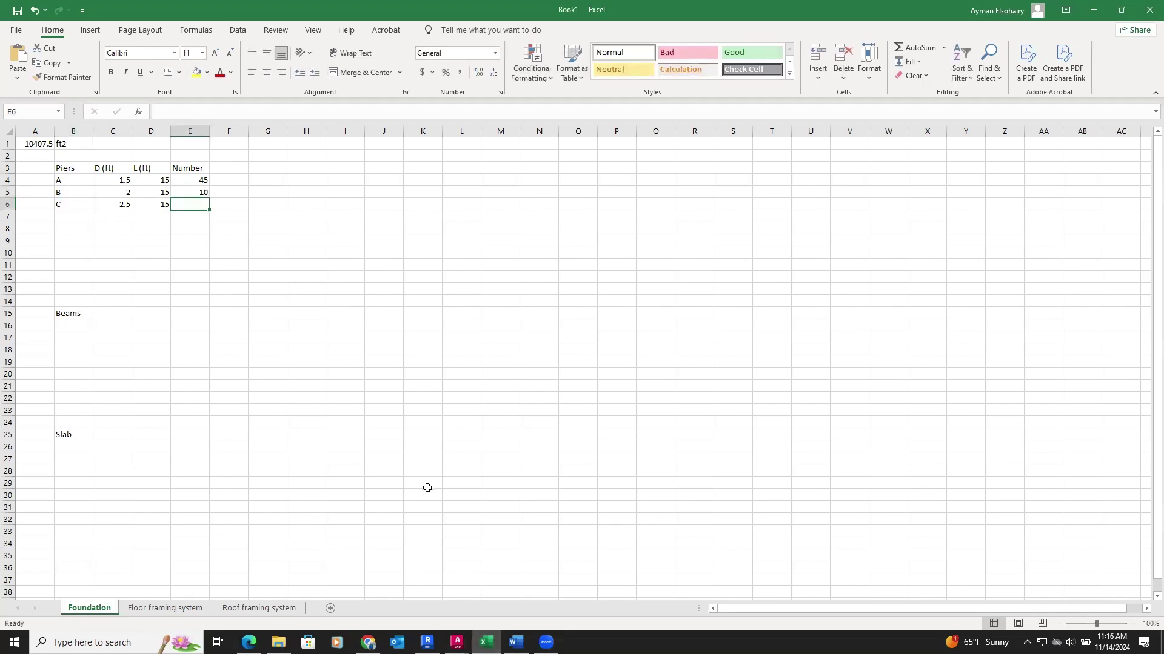
Switch to the AutoCAD foundation drawing and count the piers marked C across the whole plan.
mouse_move(457, 642)
click(292, 591)
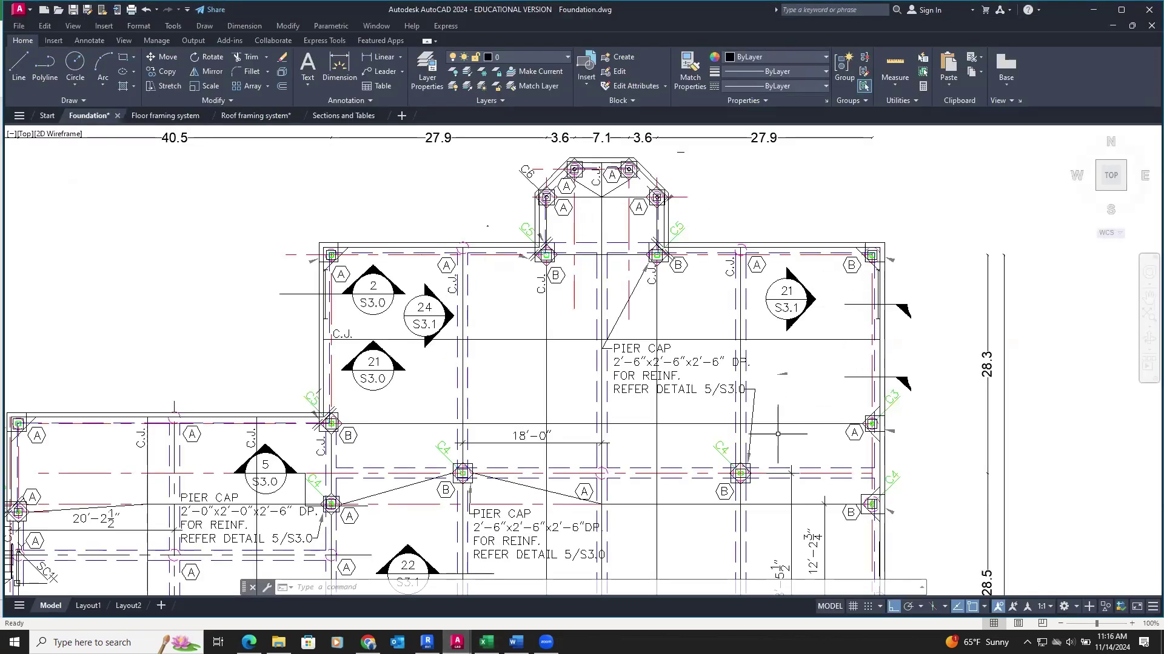
scroll(778, 434, down, 5)
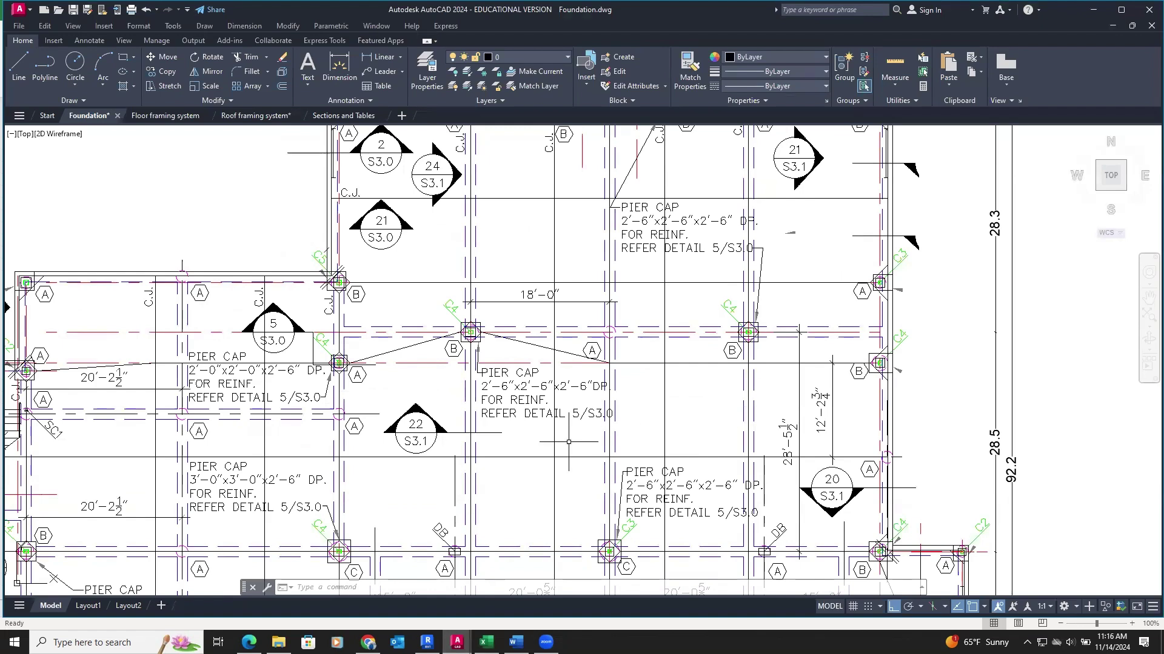
scroll(568, 442, left, 3)
scroll(661, 462, down, 2)
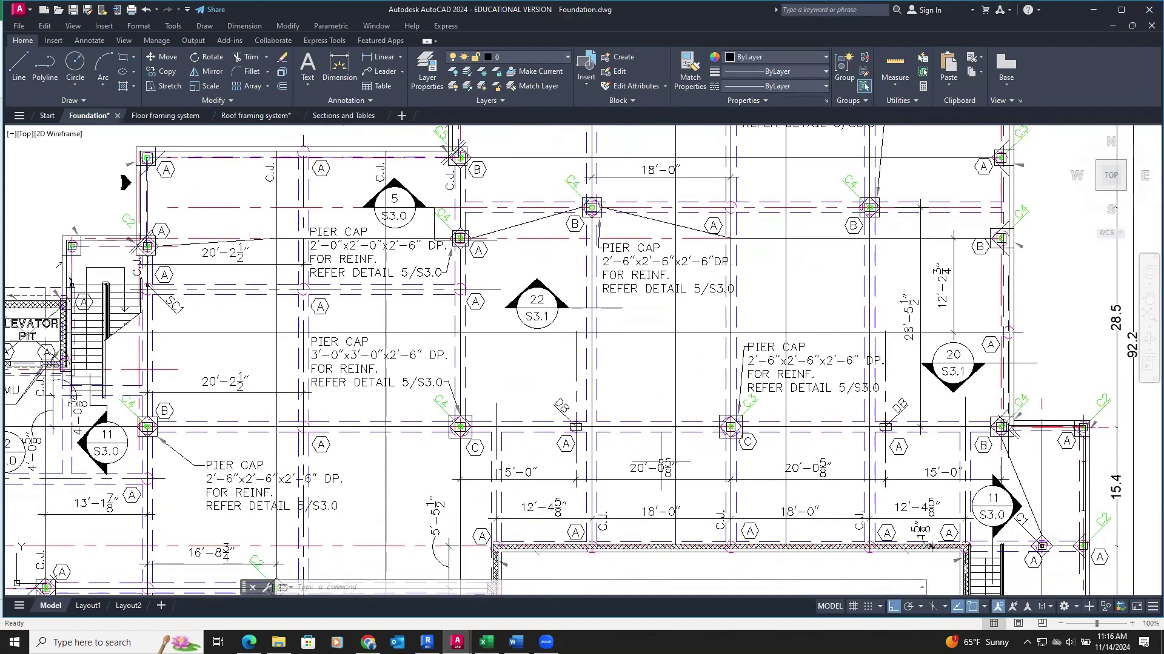
scroll(661, 462, down, 4)
scroll(546, 350, left, 2)
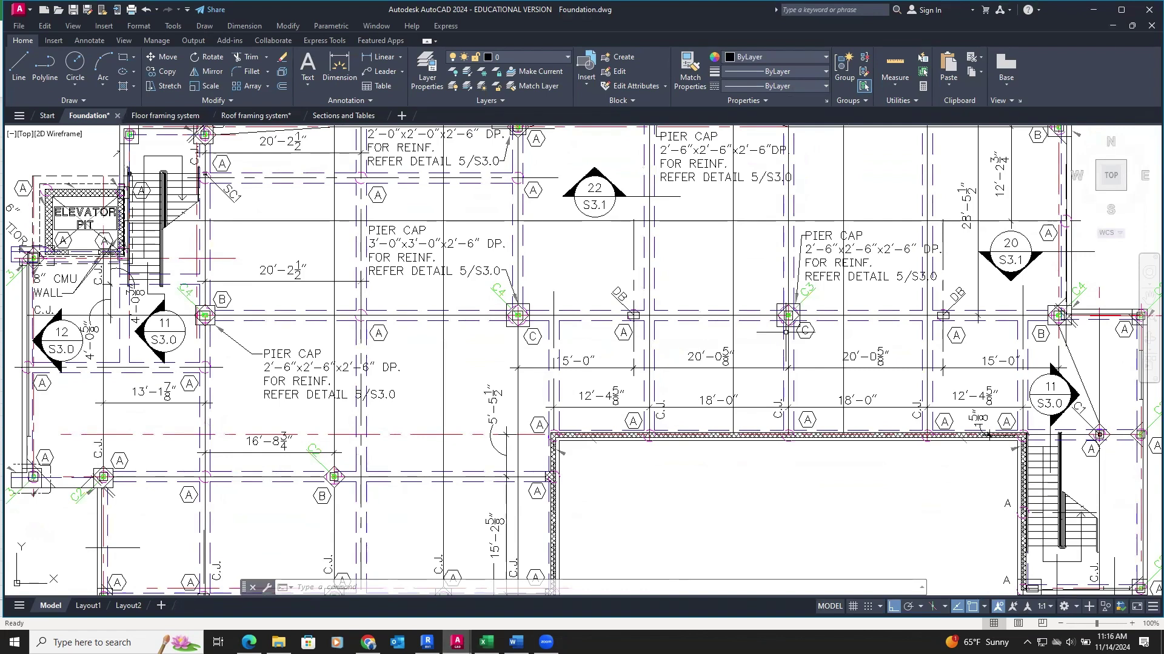
scroll(851, 429, down, 4)
scroll(852, 430, right, 3)
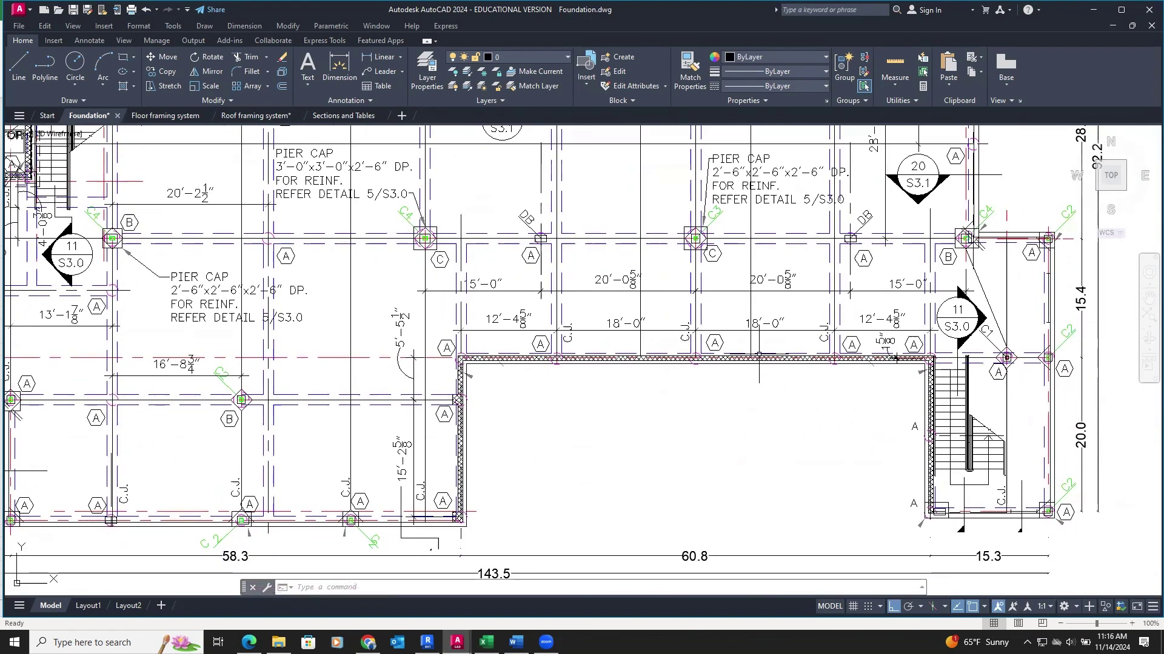
scroll(670, 402, left, 3)
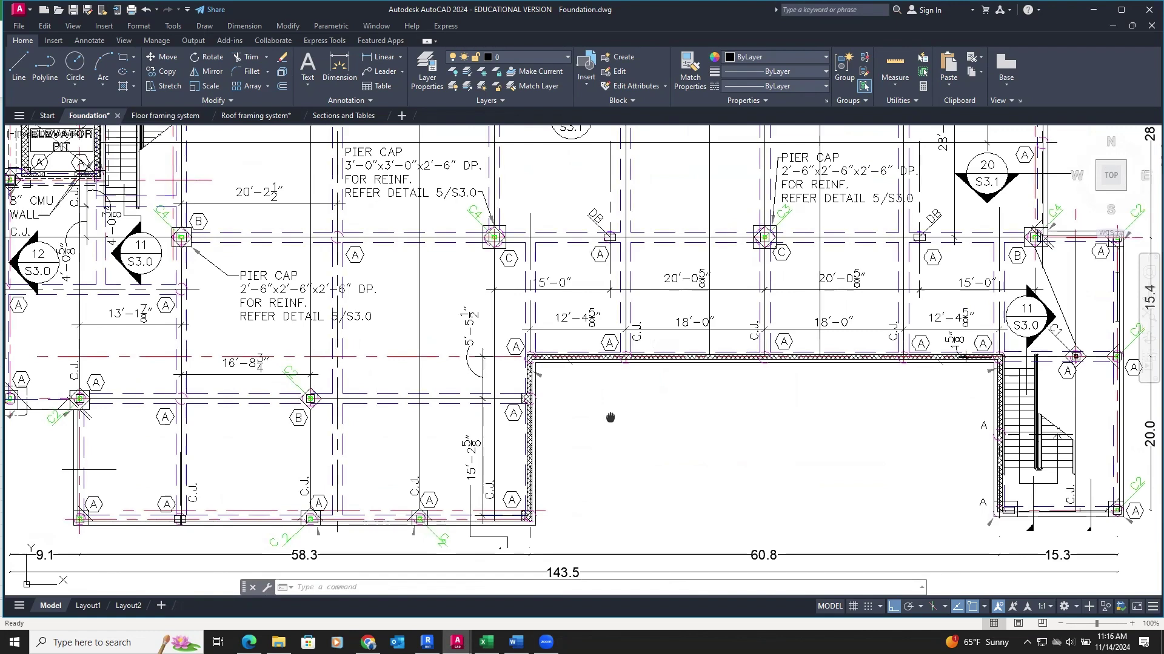
scroll(610, 418, up, 5)
scroll(610, 418, left, 2)
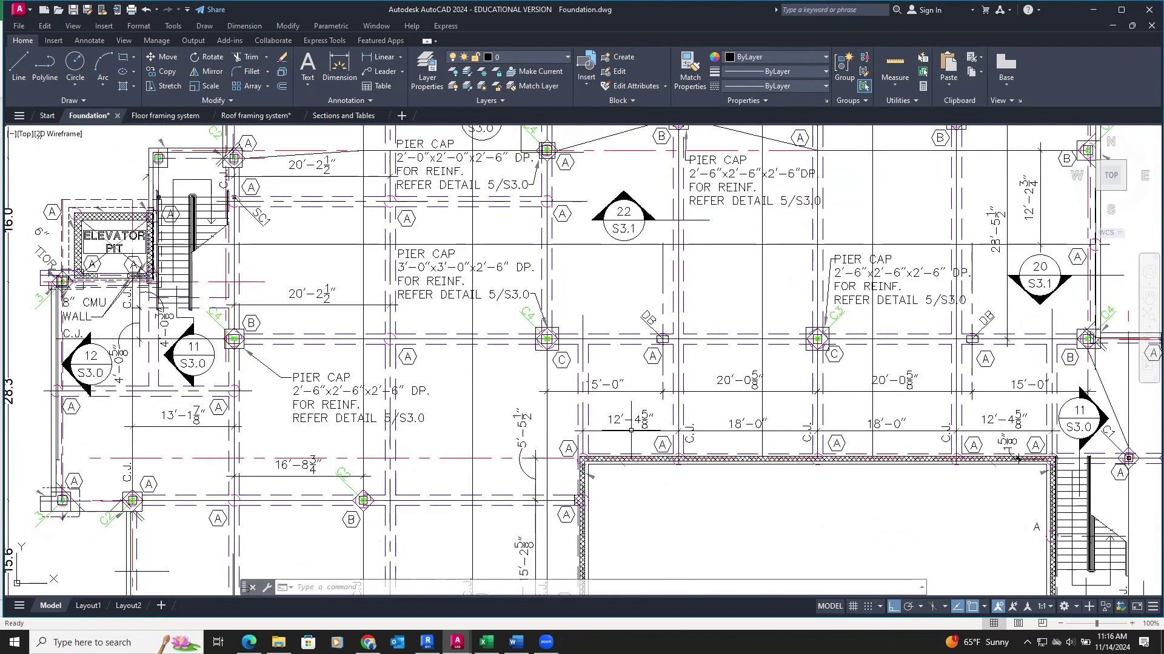
scroll(631, 430, up, 3)
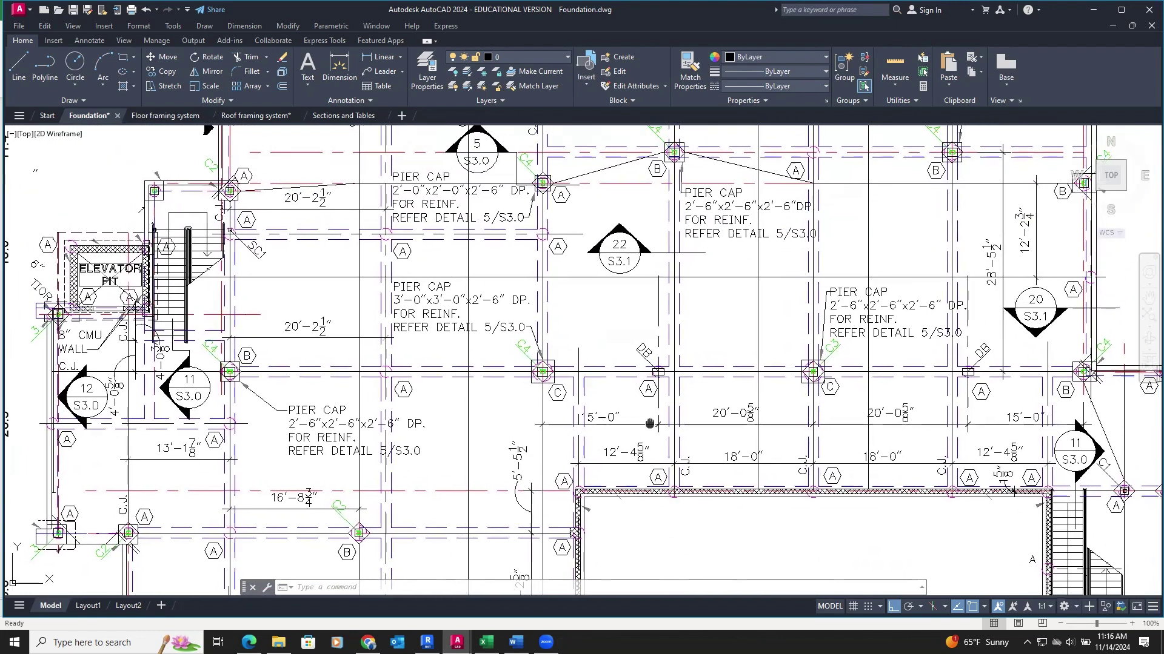
scroll(650, 423, up, 5)
scroll(650, 423, right, 1)
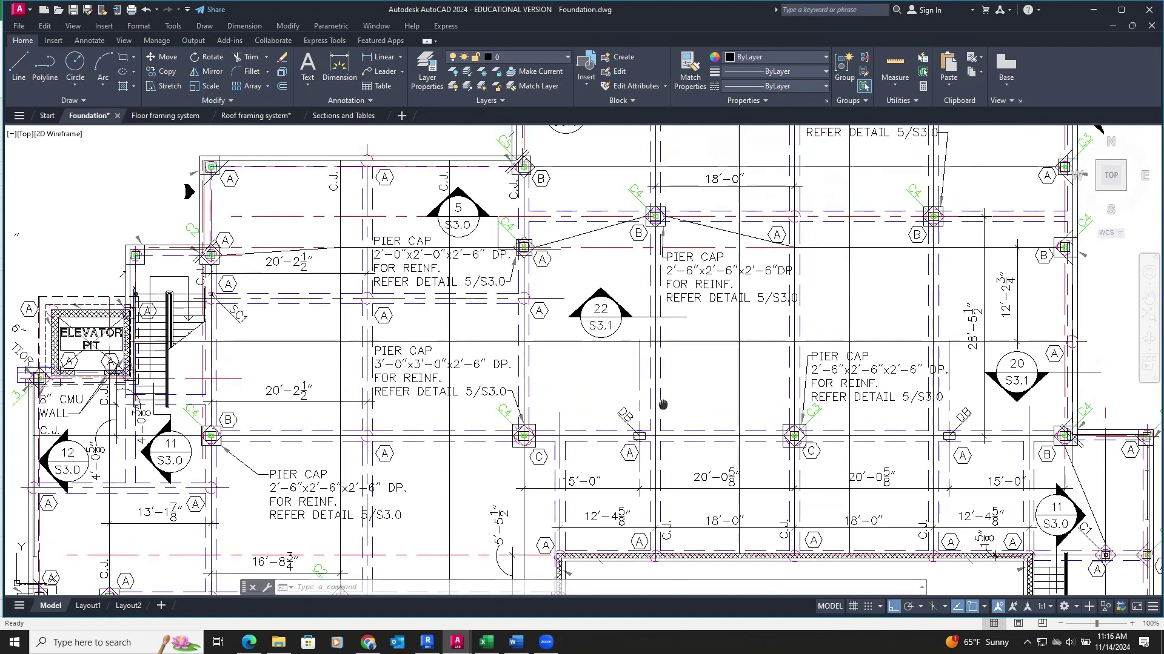
scroll(663, 405, up, 4)
scroll(663, 405, right, 3)
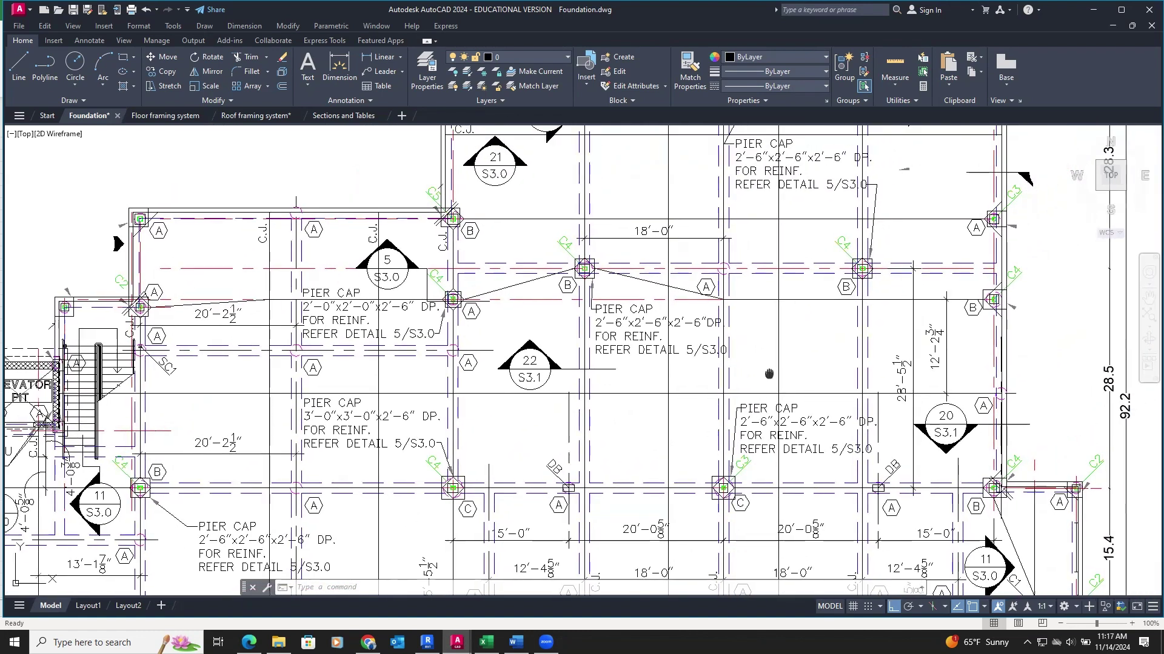
scroll(769, 374, up, 12)
scroll(769, 374, right, 4)
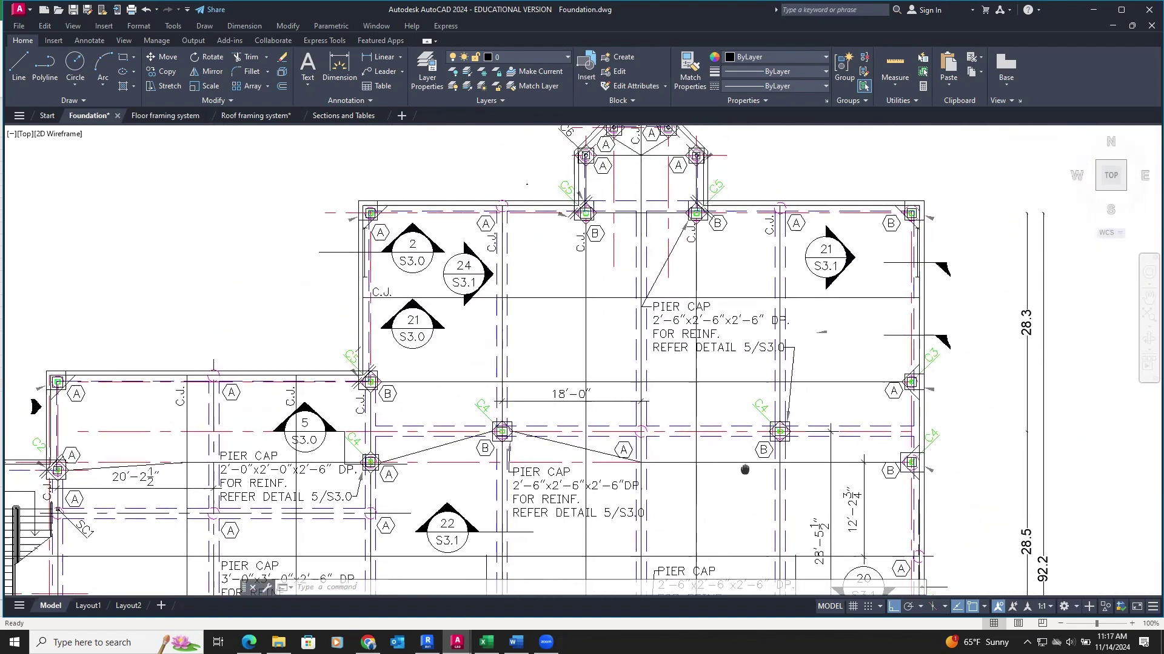
Return to Excel and enter 2 as the number of C piers in cell E6.
click(486, 643)
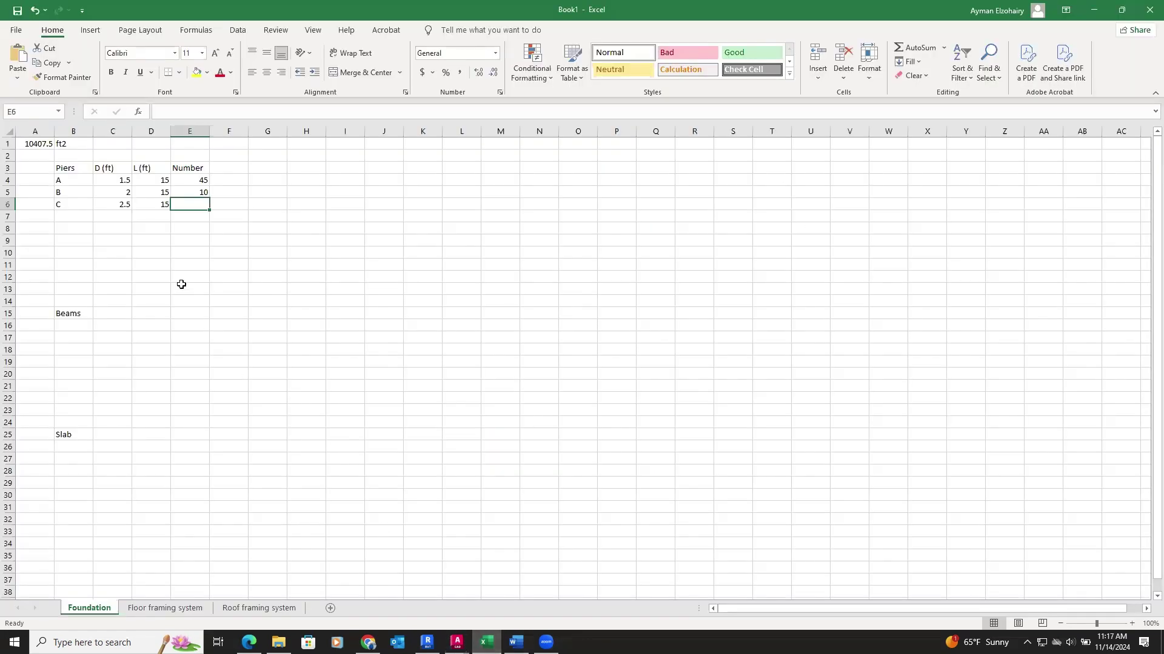
text(2)
click(189, 254)
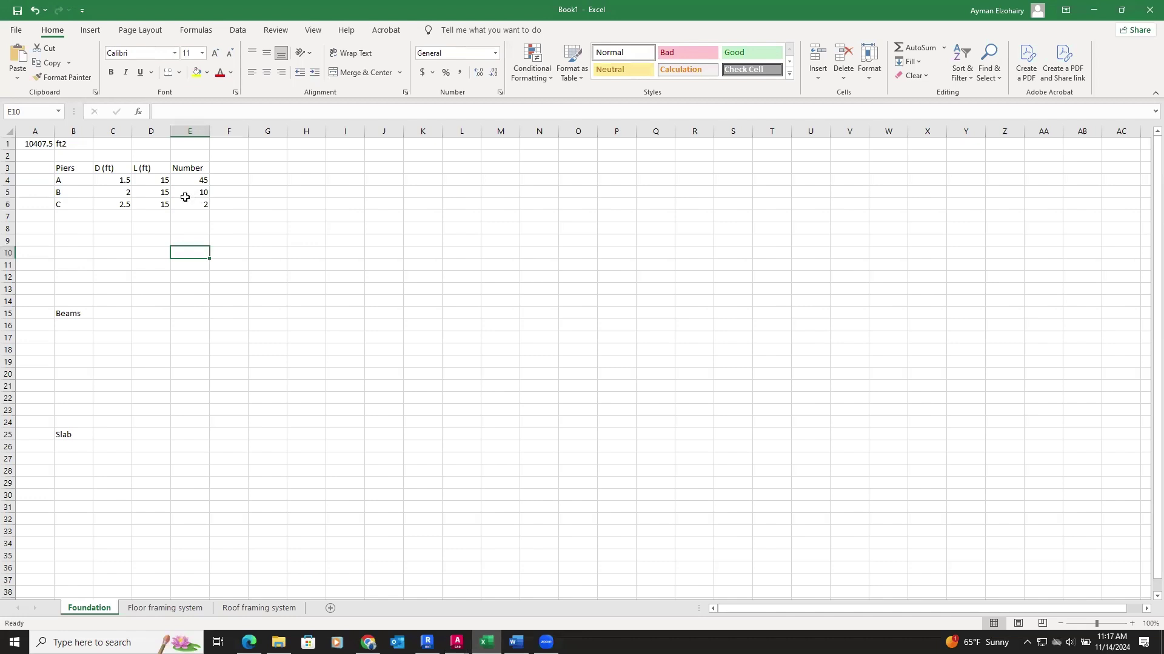
Add a Volume column header to the pier table in cell F3.
click(230, 168)
text(Volume)
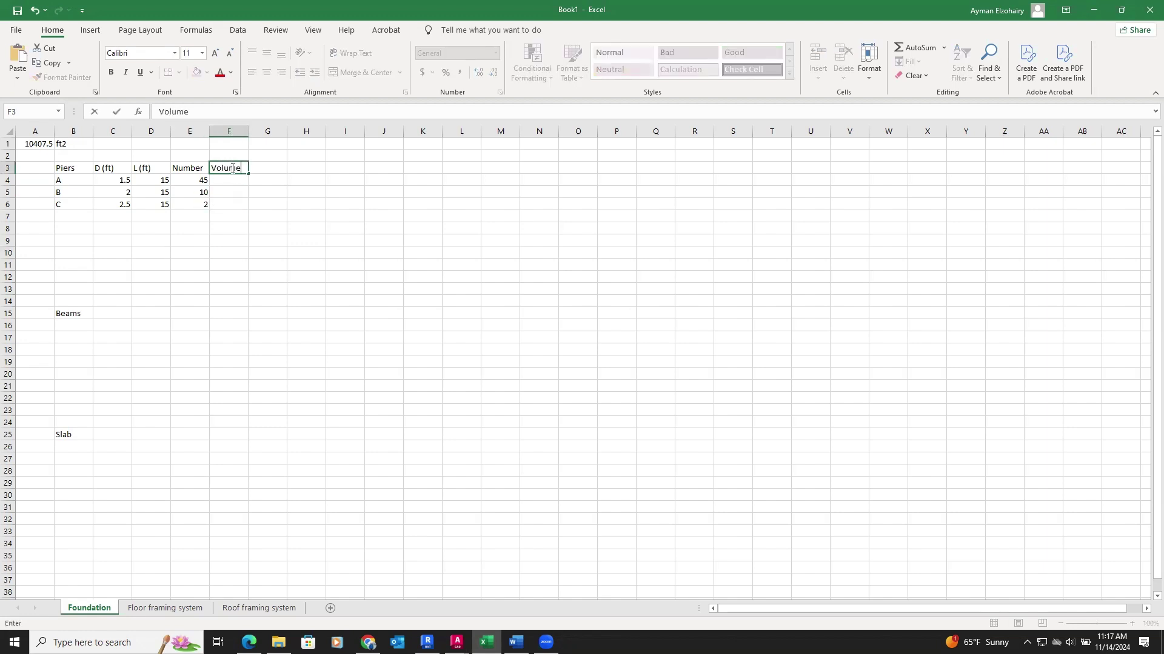
click(232, 179)
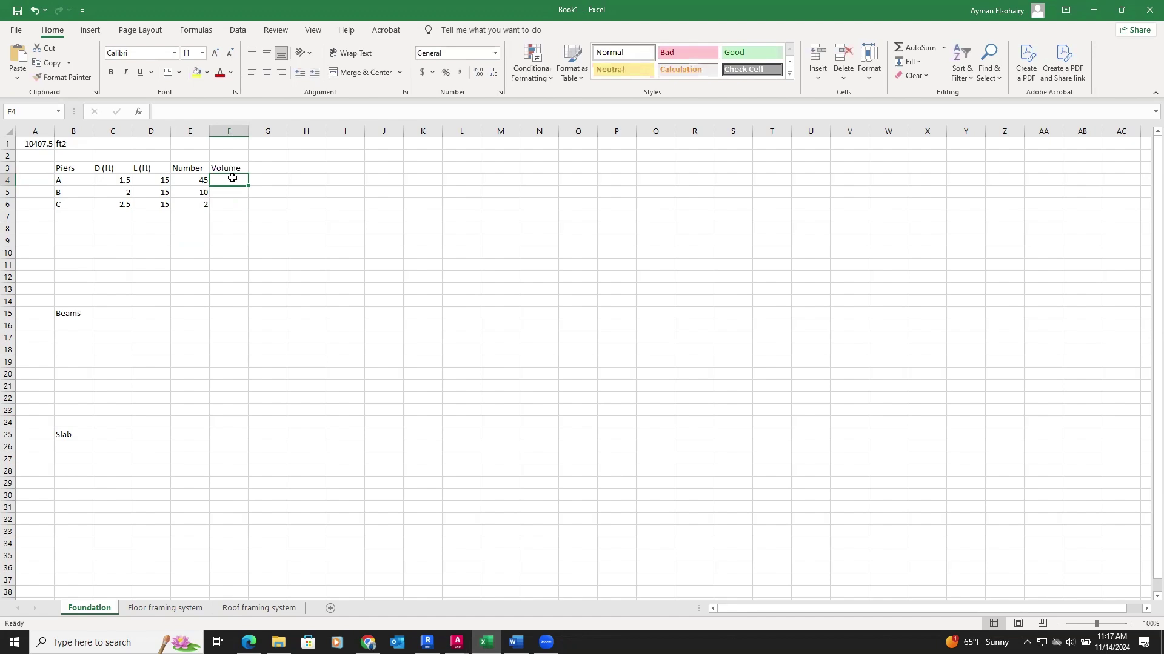
Switch to the PDF and sketch a cylindrical pier with a hatched top and a height dimension line in the blank area of the foundation plan page.
click(249, 642)
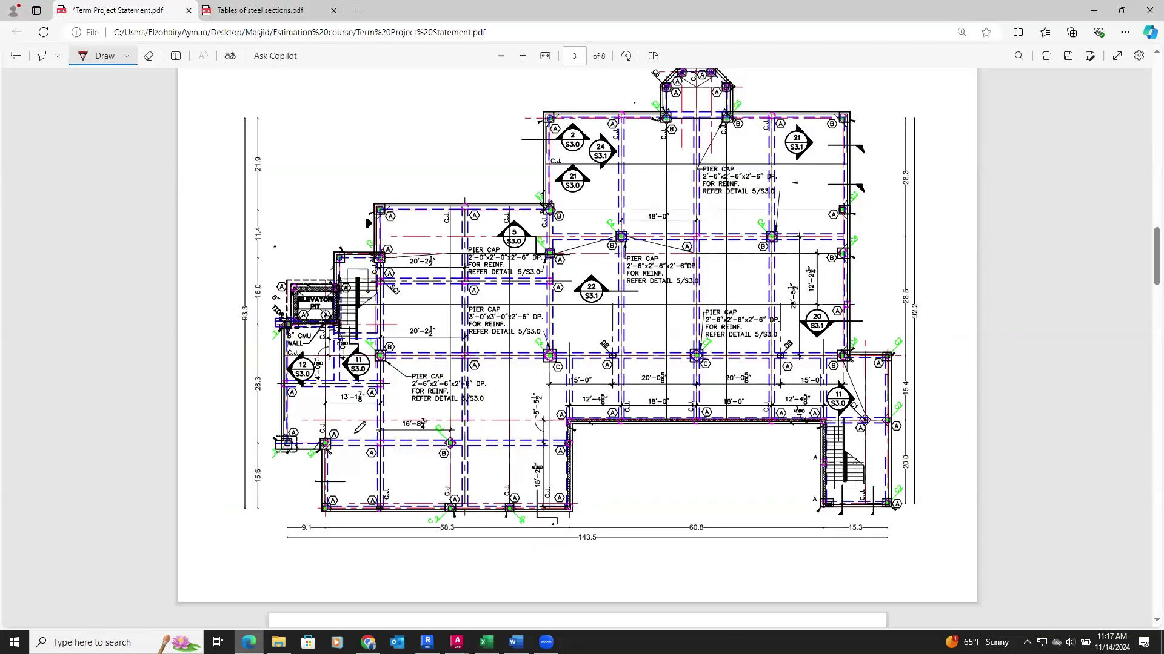
scroll(363, 403, up, 1)
scroll(350, 300, up, 3)
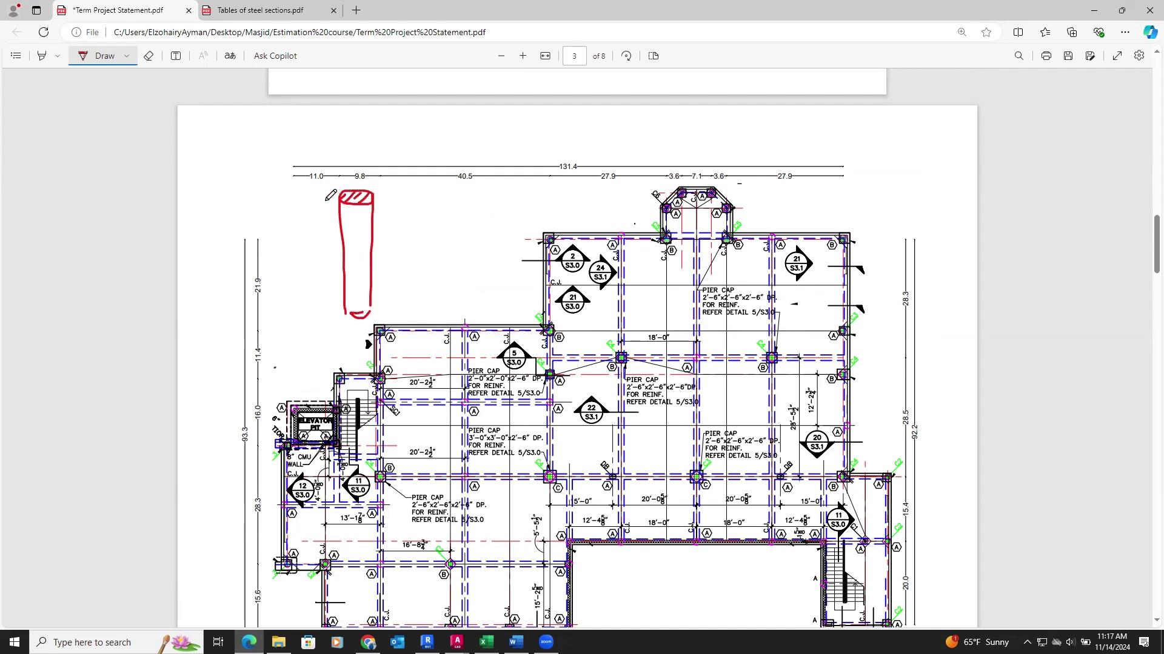
drag(328, 199, 329, 280)
drag(331, 192, 310, 200)
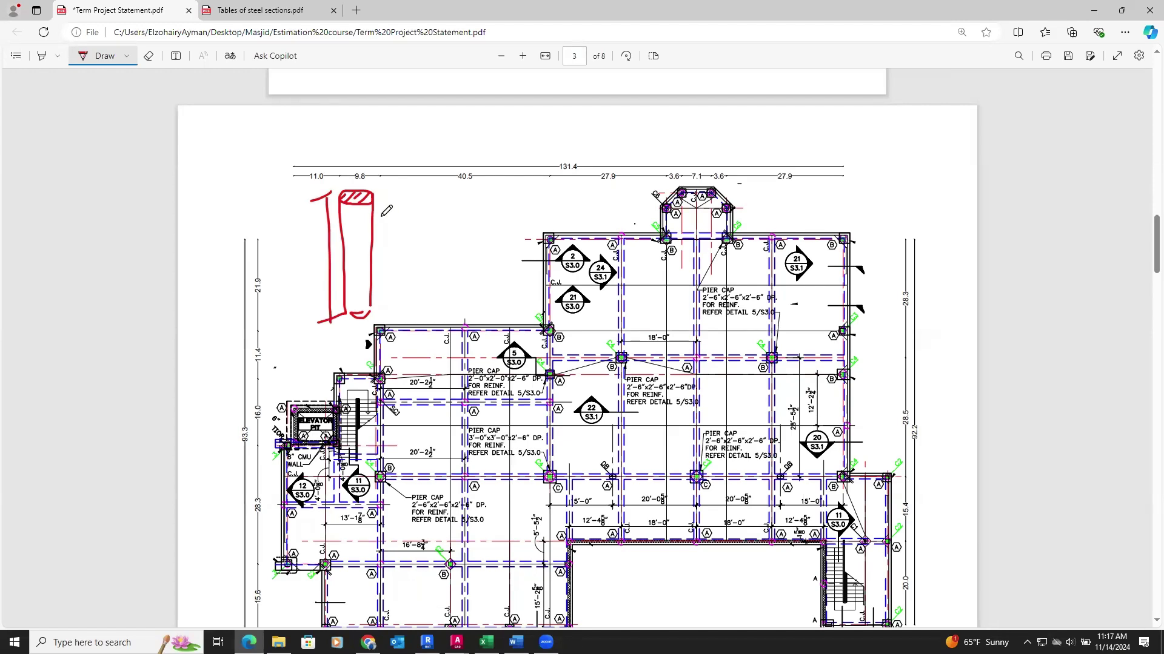
Switch to Excel and calculate the A piers' total volume in cell F4 with the formula =(3.14/4)*C4^2*D4*E4.
click(486, 642)
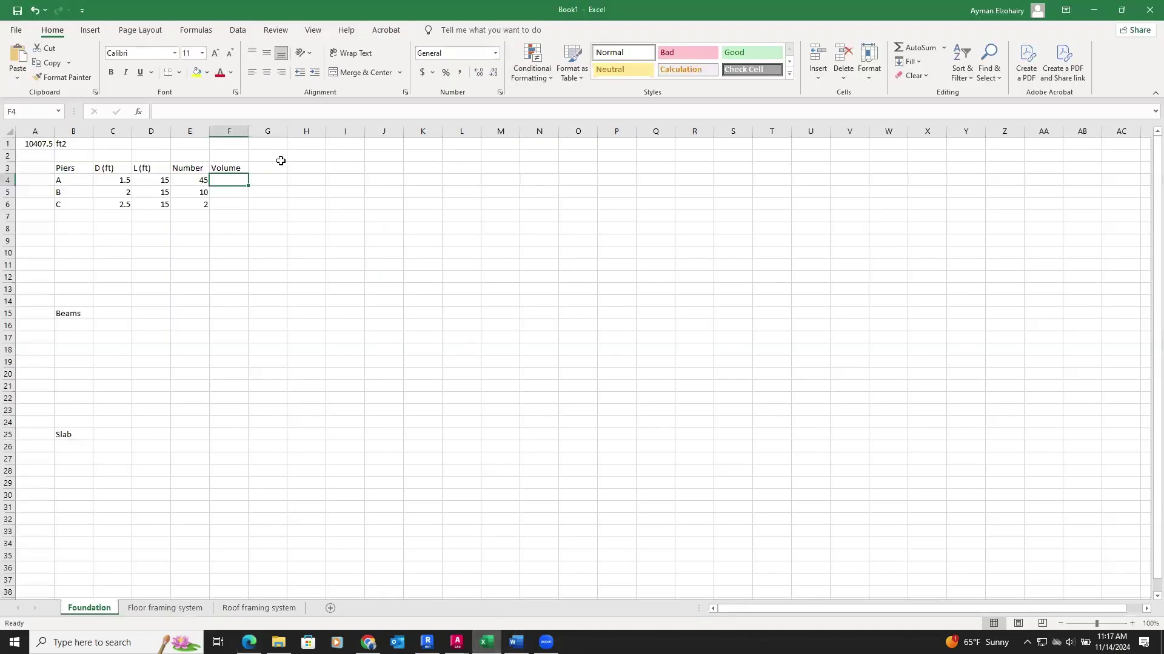
text(=(3.14/4)*)
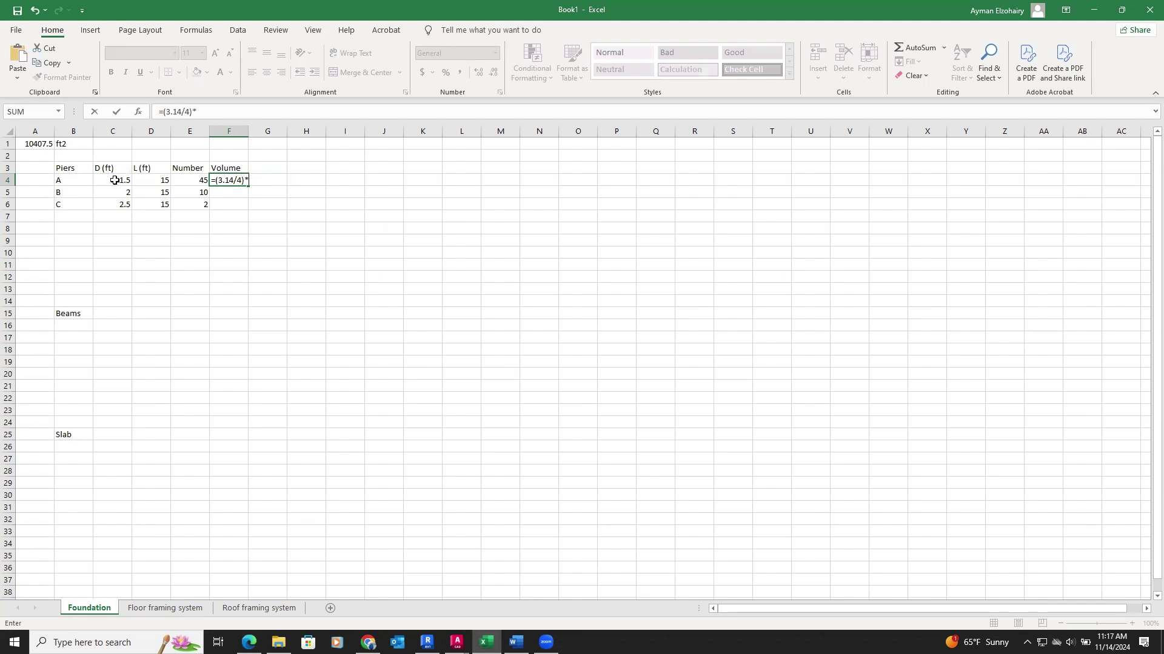
click(114, 181)
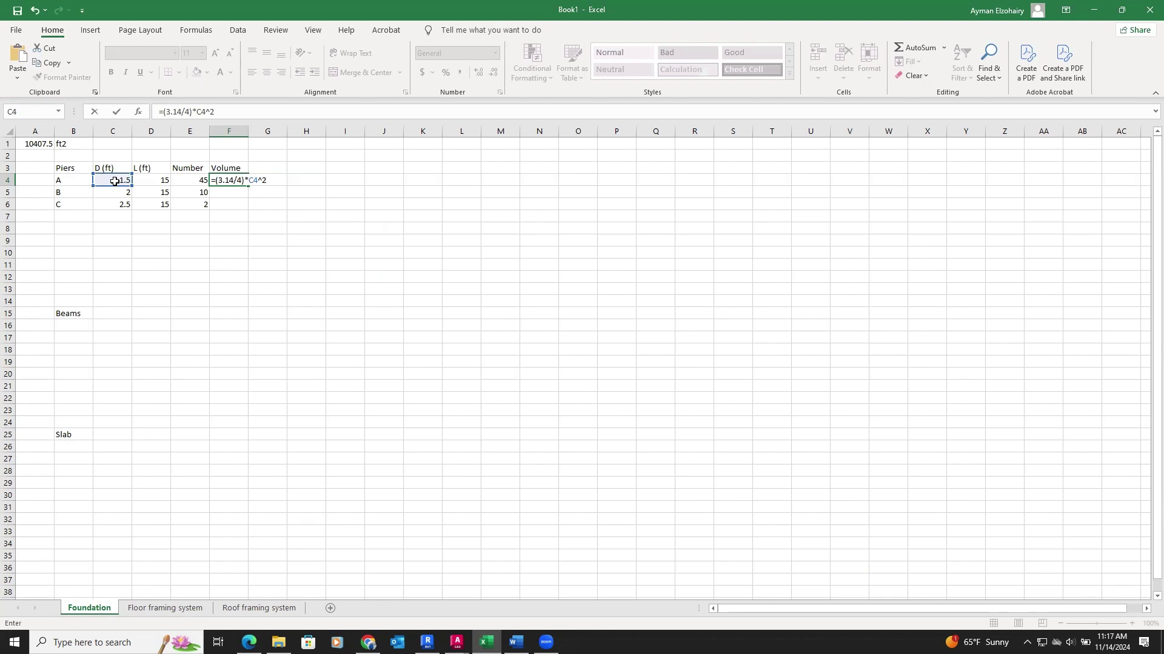
click(146, 180)
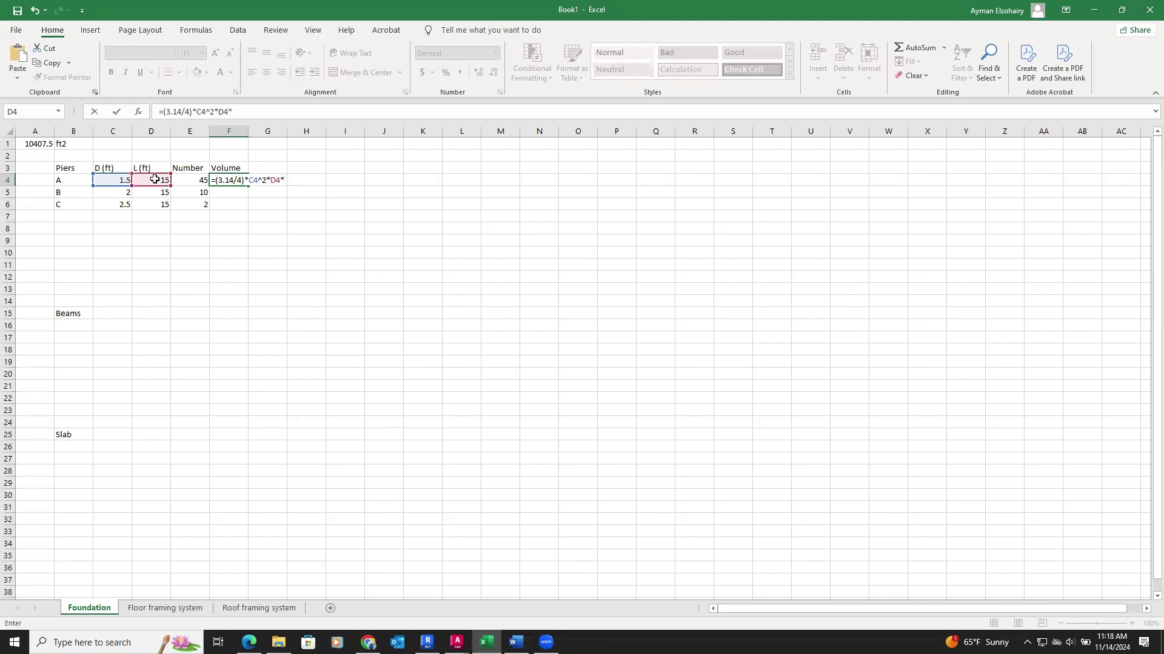
click(189, 180)
key(Return)
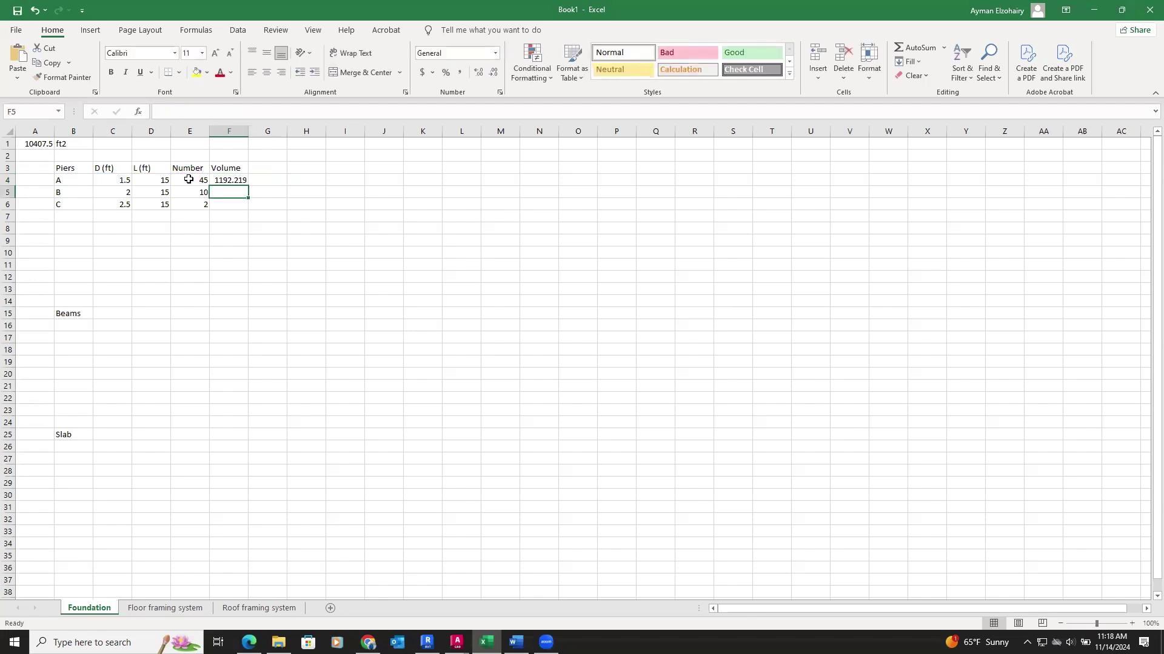
Copy the A pier volume formula from F4 down through F6 for the B and C piers.
click(234, 181)
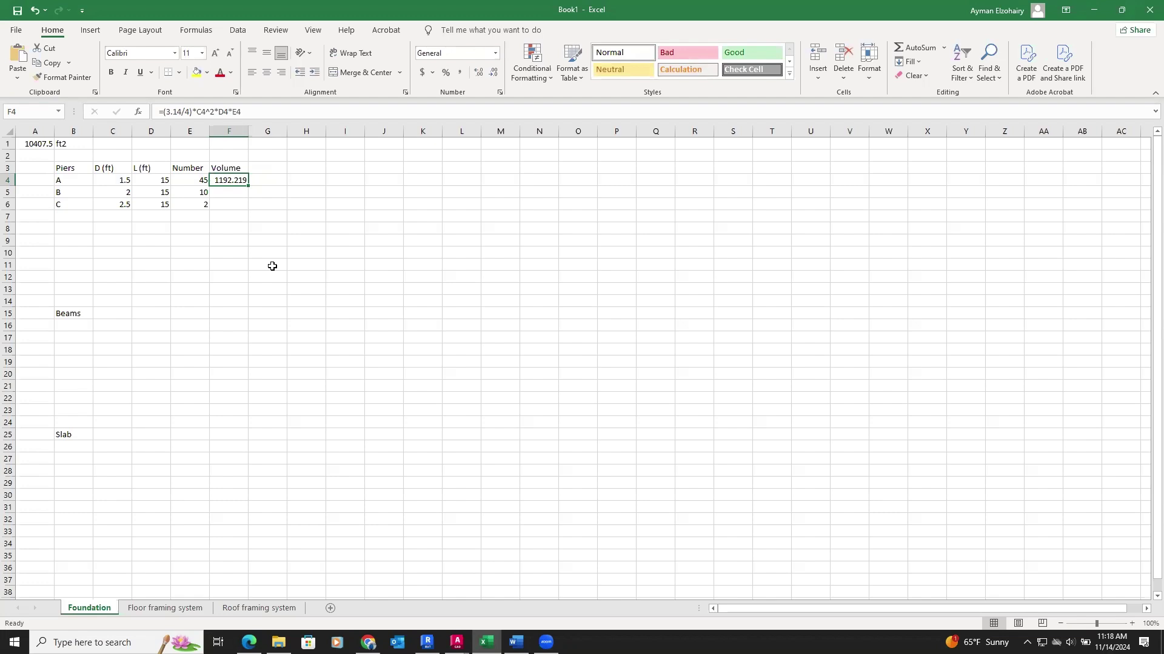
click(62, 180)
click(228, 181)
drag(249, 186, 244, 208)
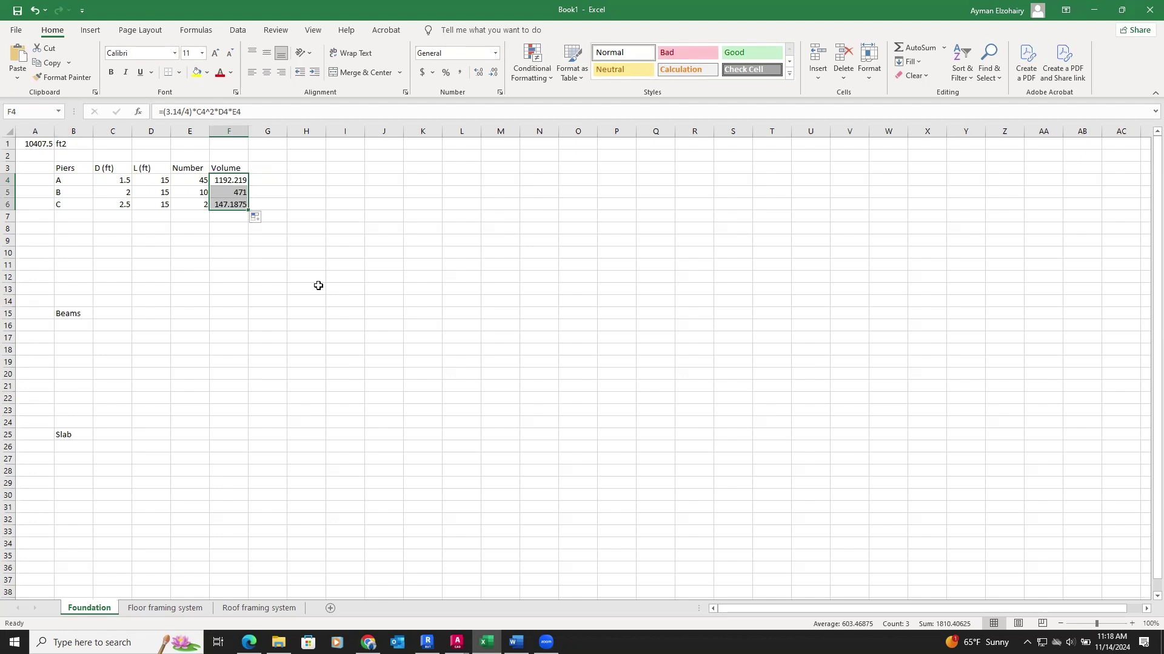
Add the label Total (ft3) in cell E7 and fit column E's width to its contents.
click(191, 217)
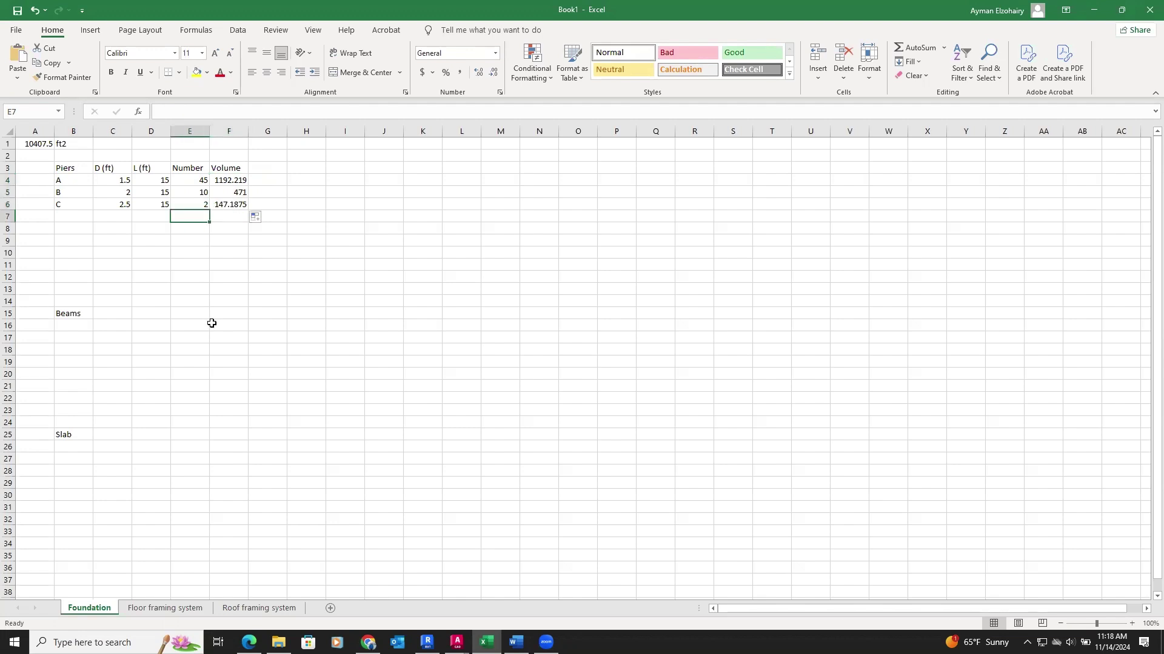
text(Total)
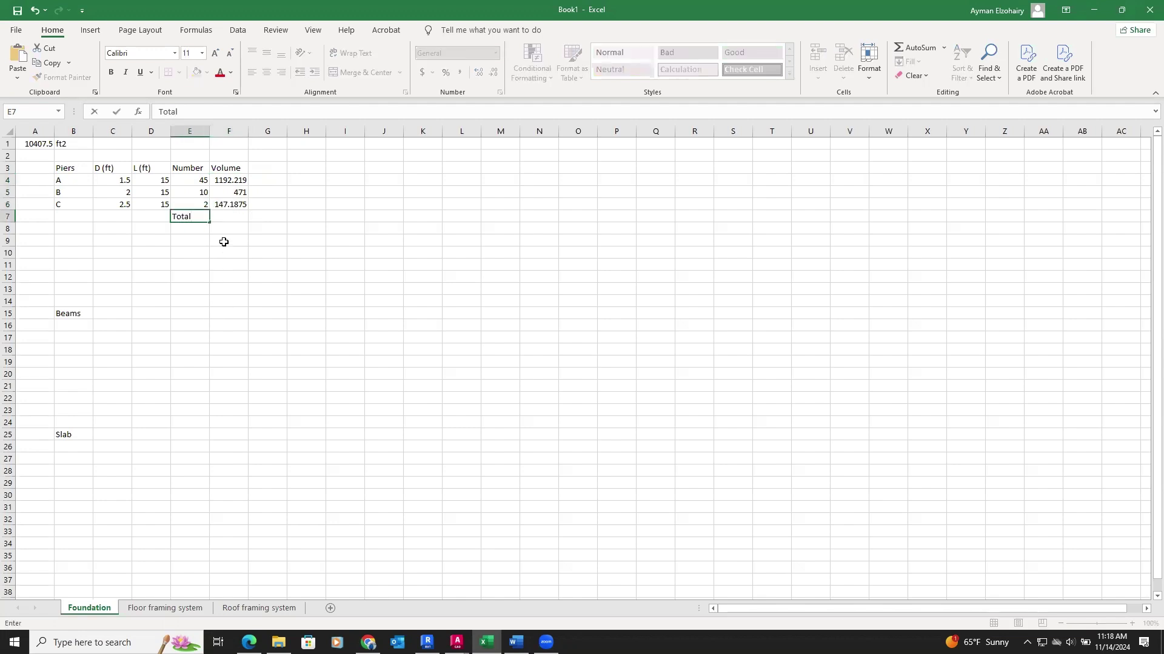
click(228, 219)
double_click(191, 217)
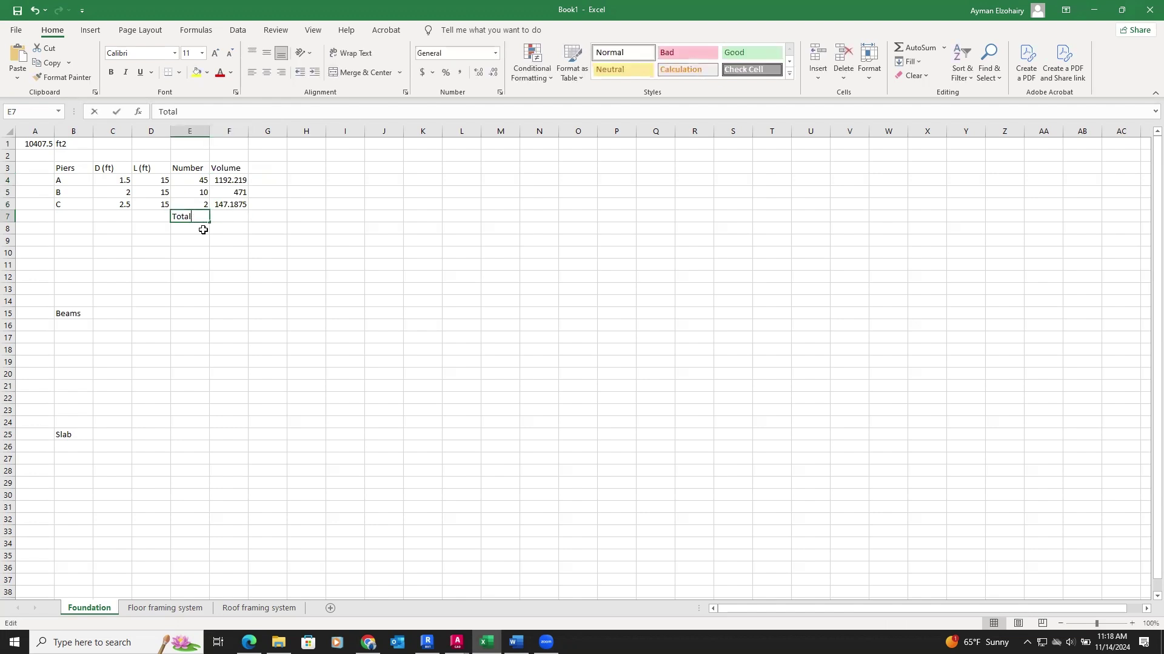
text(()
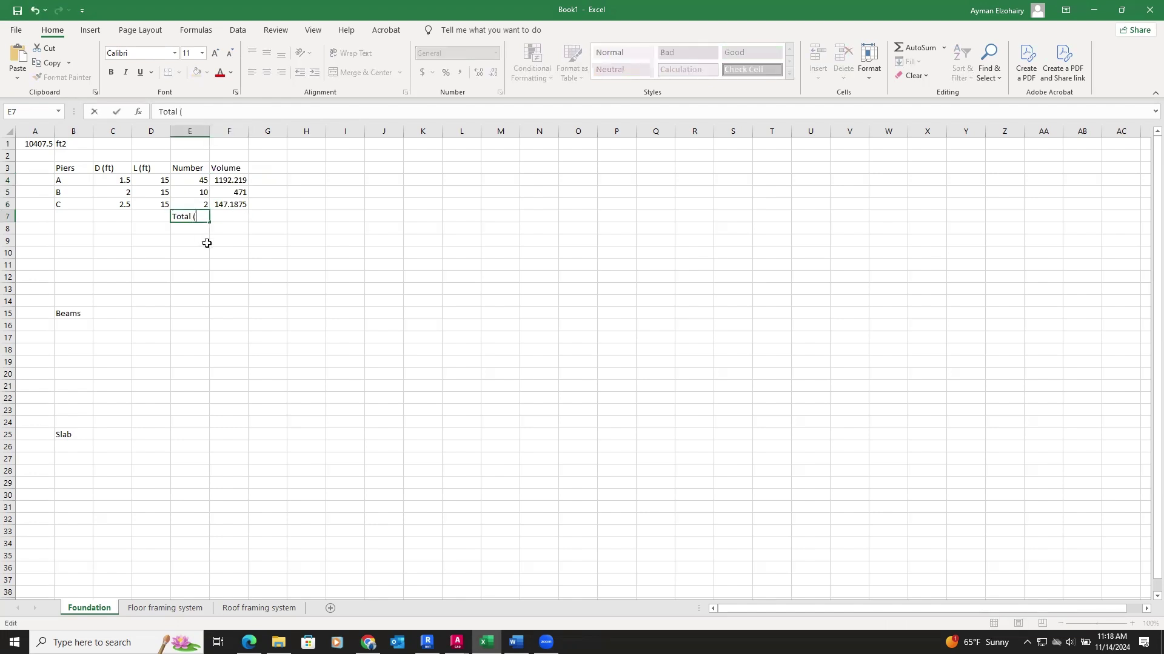
text(ft3))
double_click(210, 131)
Total the pier volumes in cell F7 with a SUM of F4:F6.
click(231, 219)
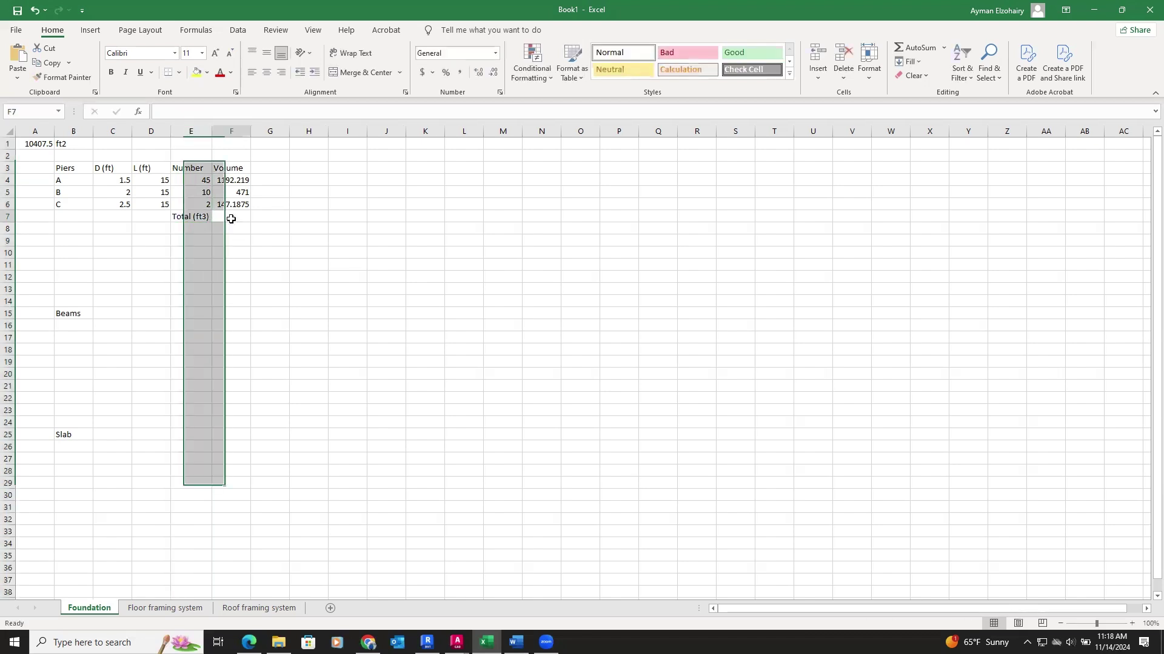
text(=)
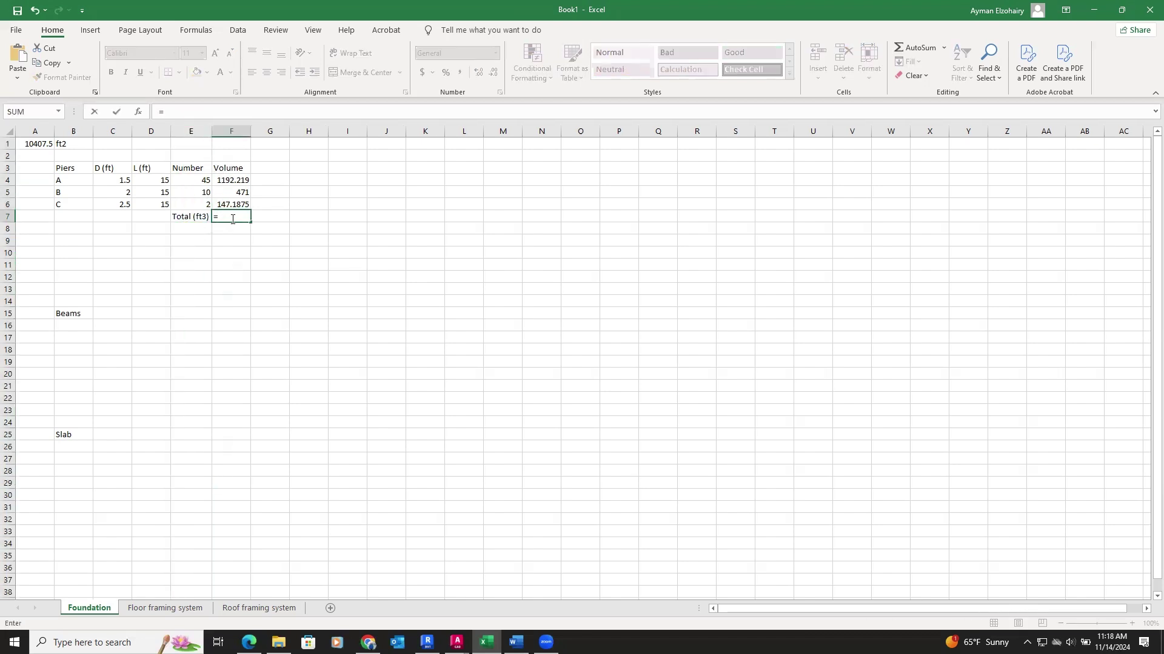
text(sum)
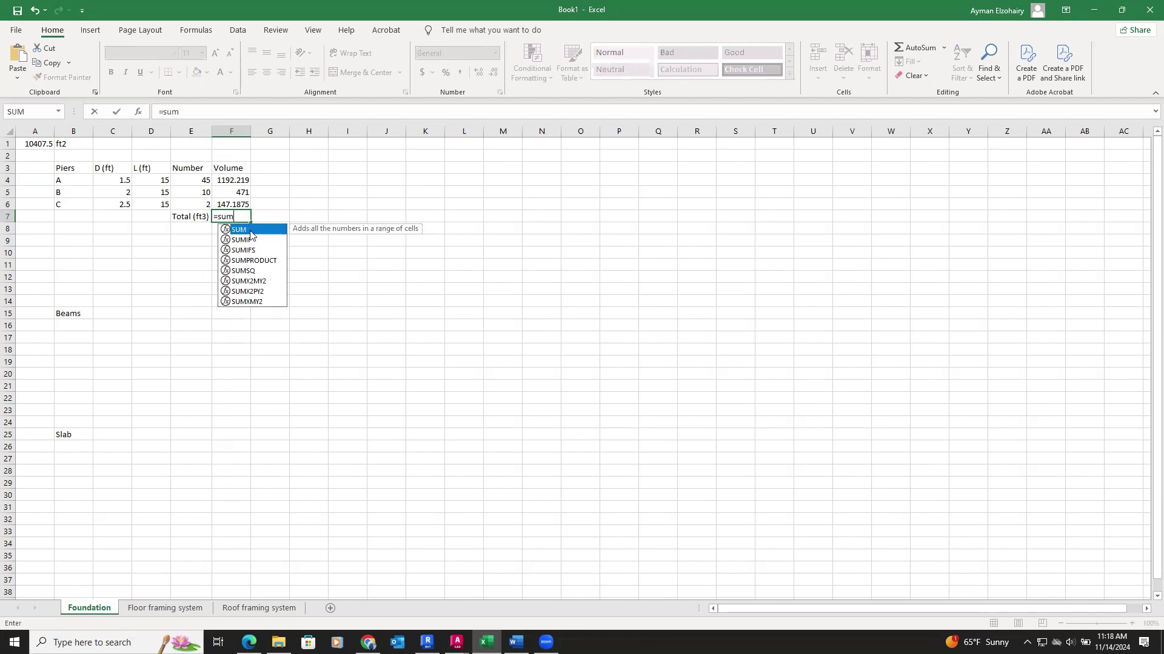
double_click(242, 231)
drag(239, 182, 236, 205)
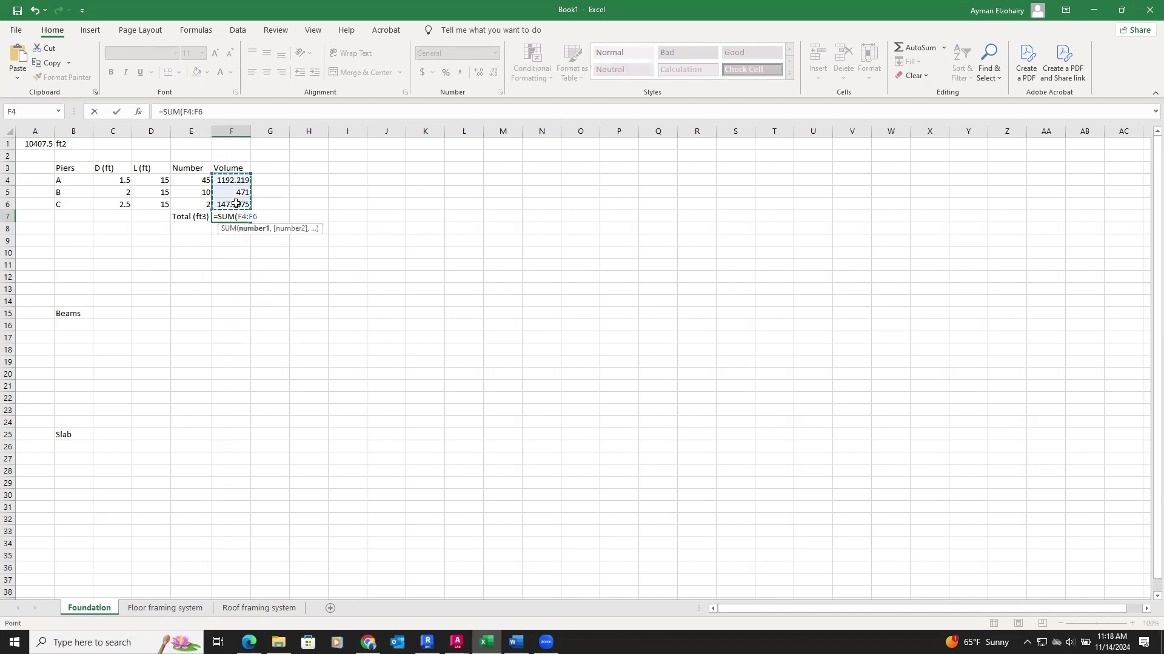
key(Return)
Add the label Total (CY) in cell E8 below the cubic feet total.
click(198, 228)
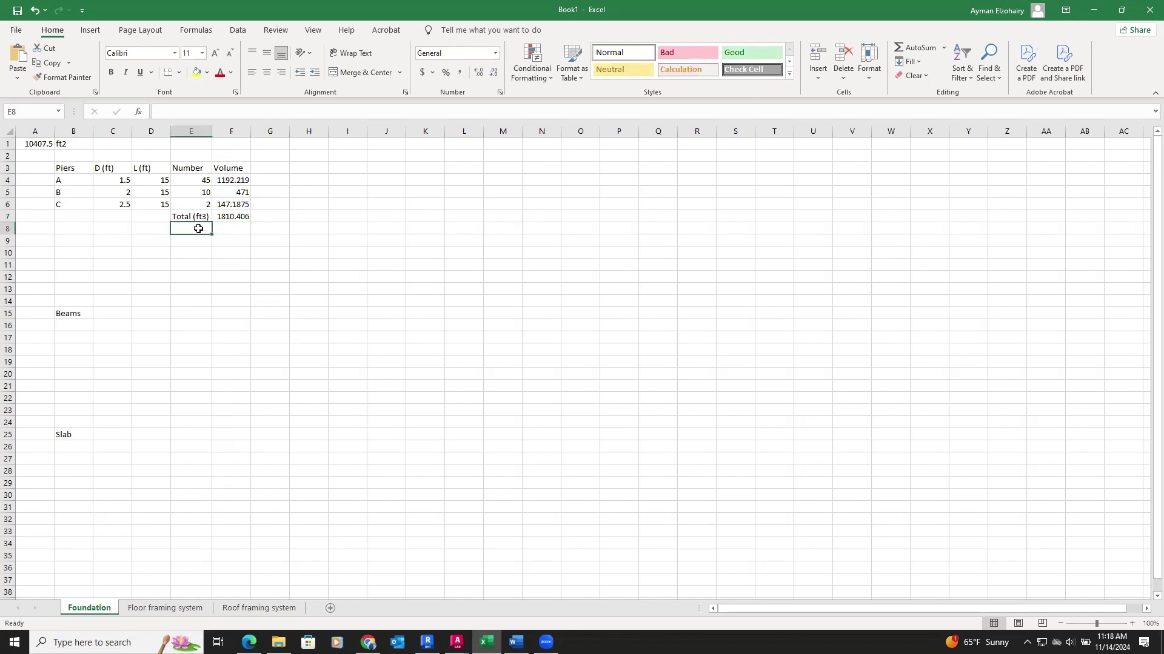
text(Total)
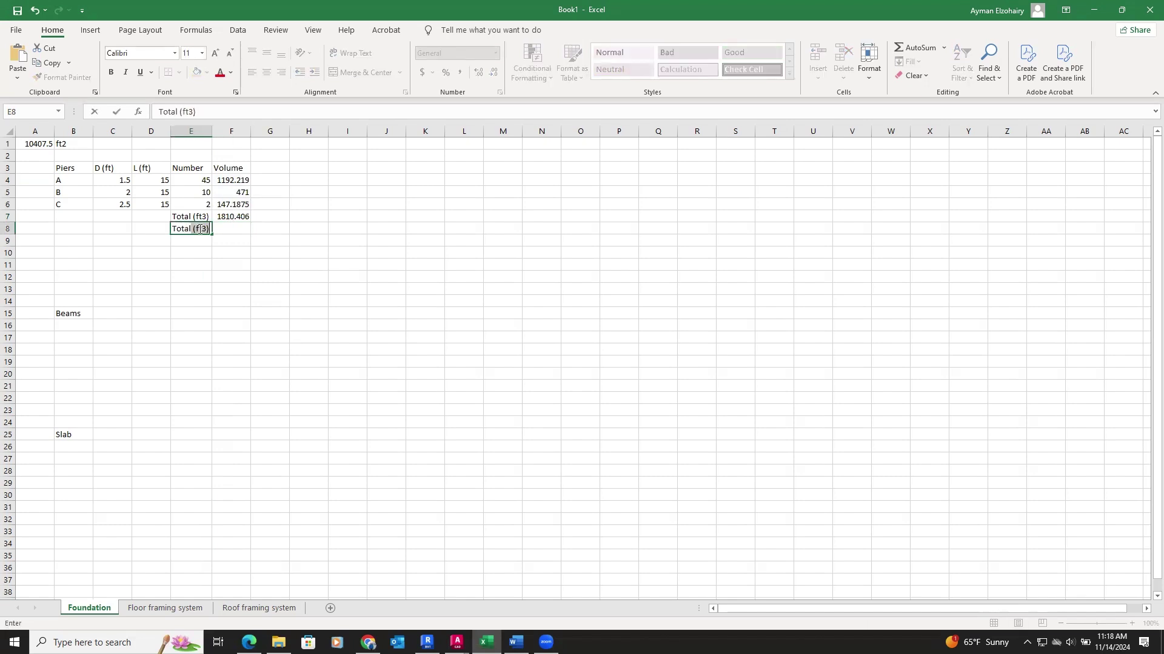
text( (CY))
click(224, 258)
Convert the total pier volume to cubic yards in cell F8 with the formula =F7/27.
click(224, 229)
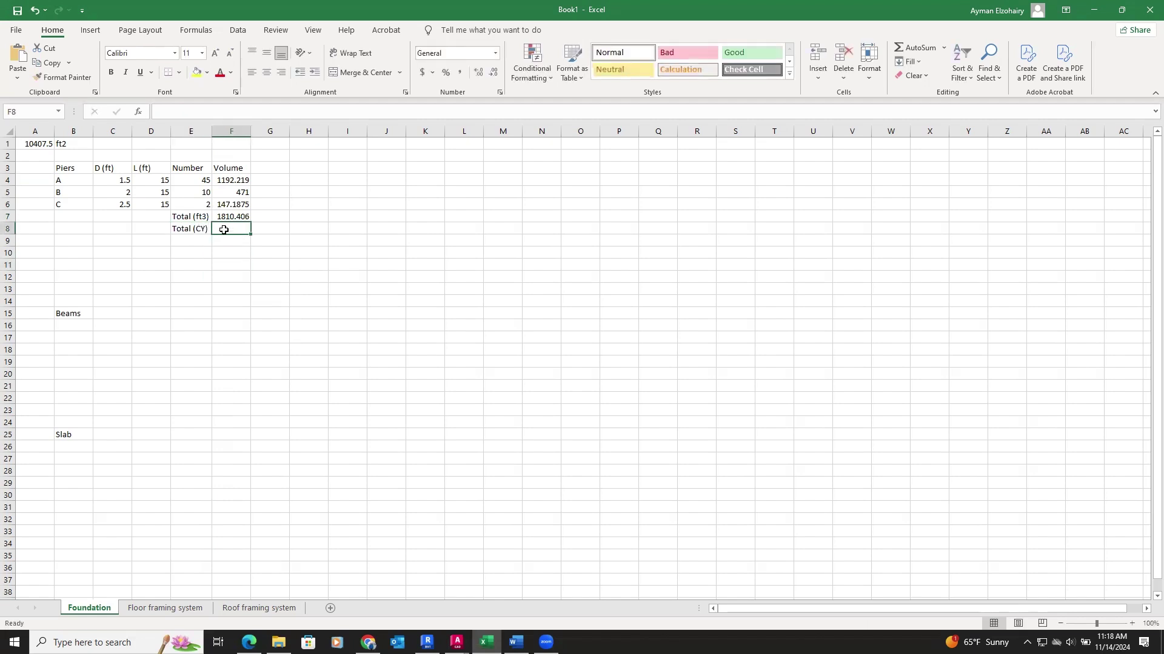
text(=)
click(226, 216)
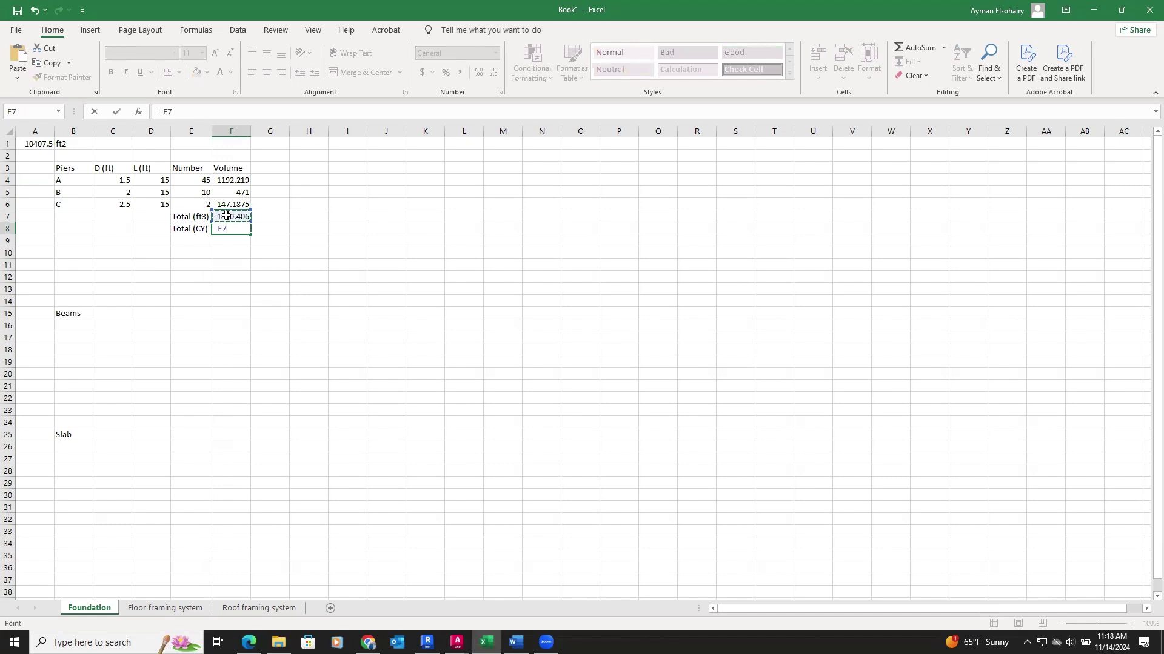
text(/27)
key(Return)
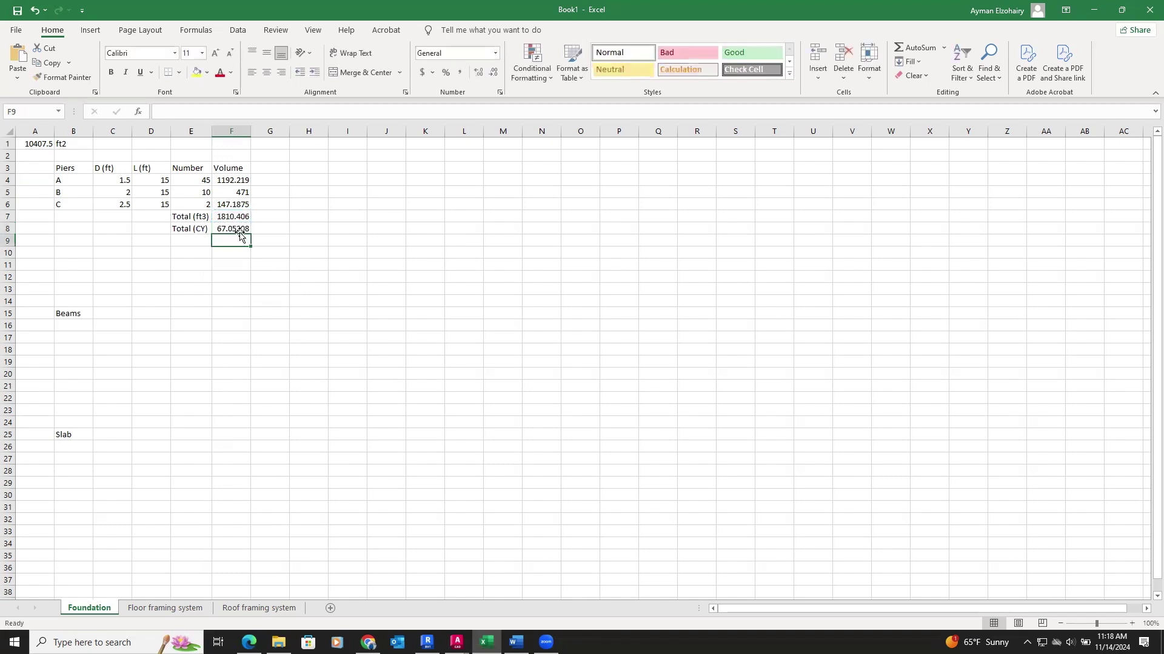
click(241, 230)
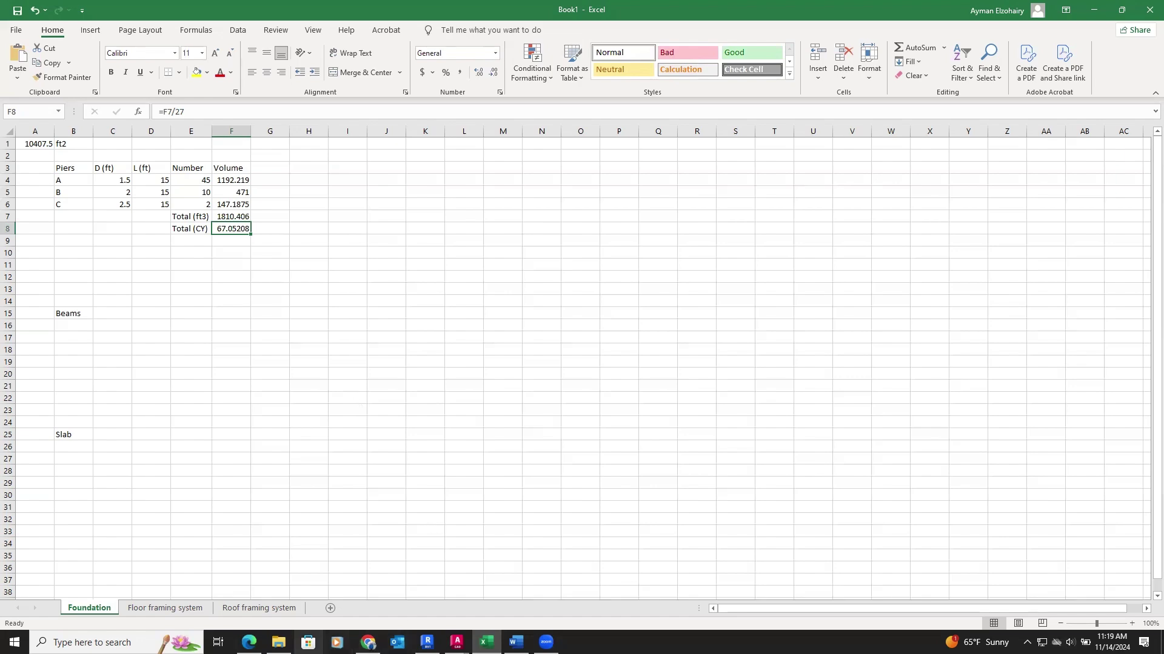
Switch to the PDF foundation plan and draw a red box around the C pier near the plan's middle, beside the inner corner.
click(249, 642)
scroll(403, 472, down, 1)
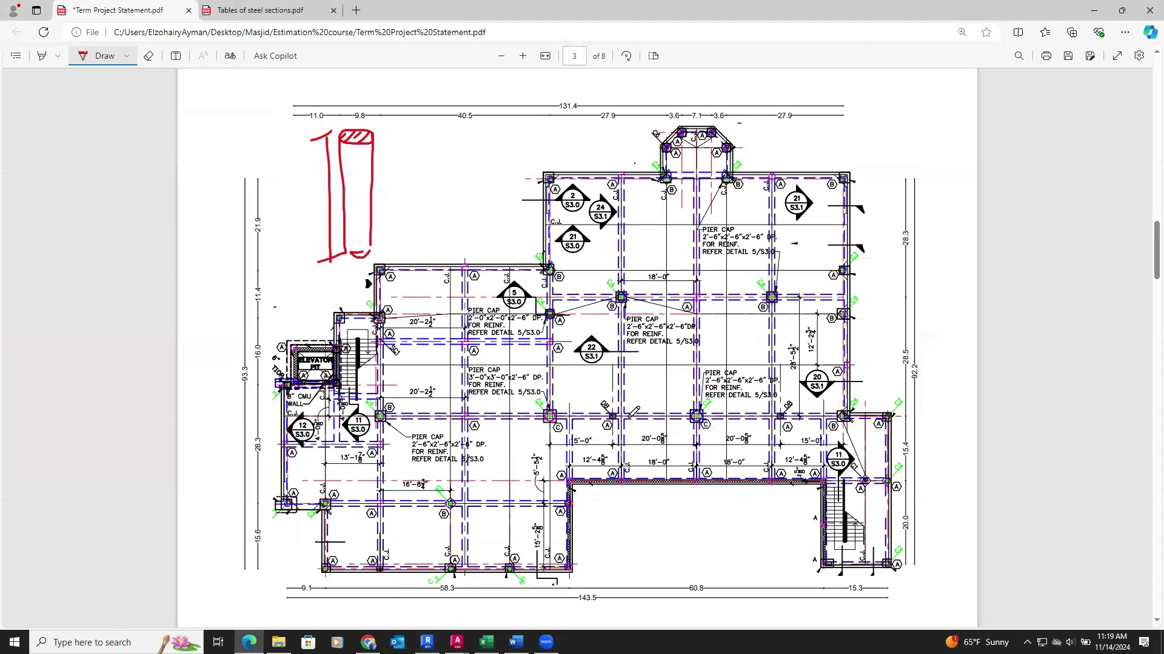
mouse_move(538, 426)
mouse_down()
mouse_move(541, 402)
mouse_move(575, 434)
mouse_move(525, 423)
mouse_up()
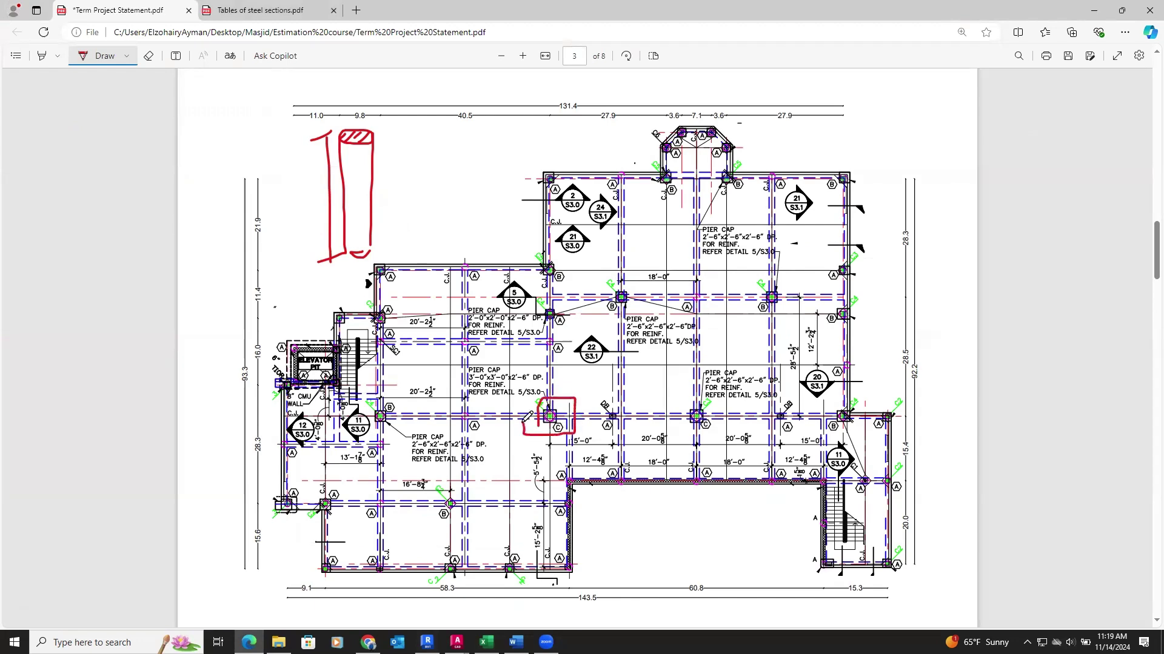
Return to Excel and set the number of C piers in cell E6 to 3.
click(486, 642)
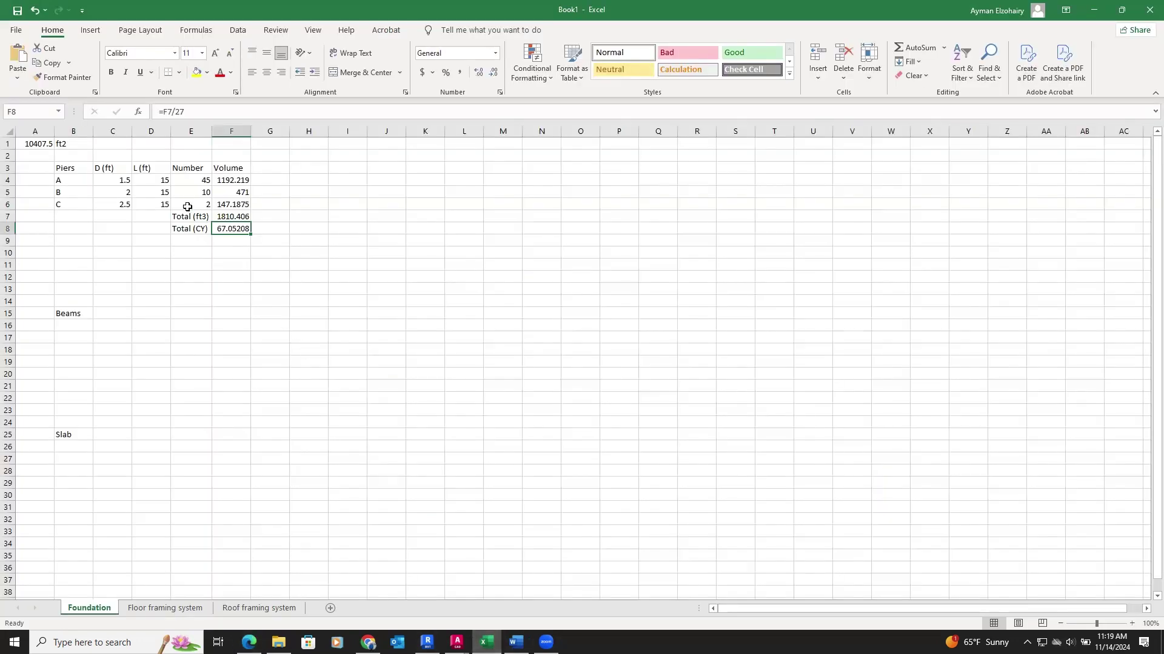
click(190, 205)
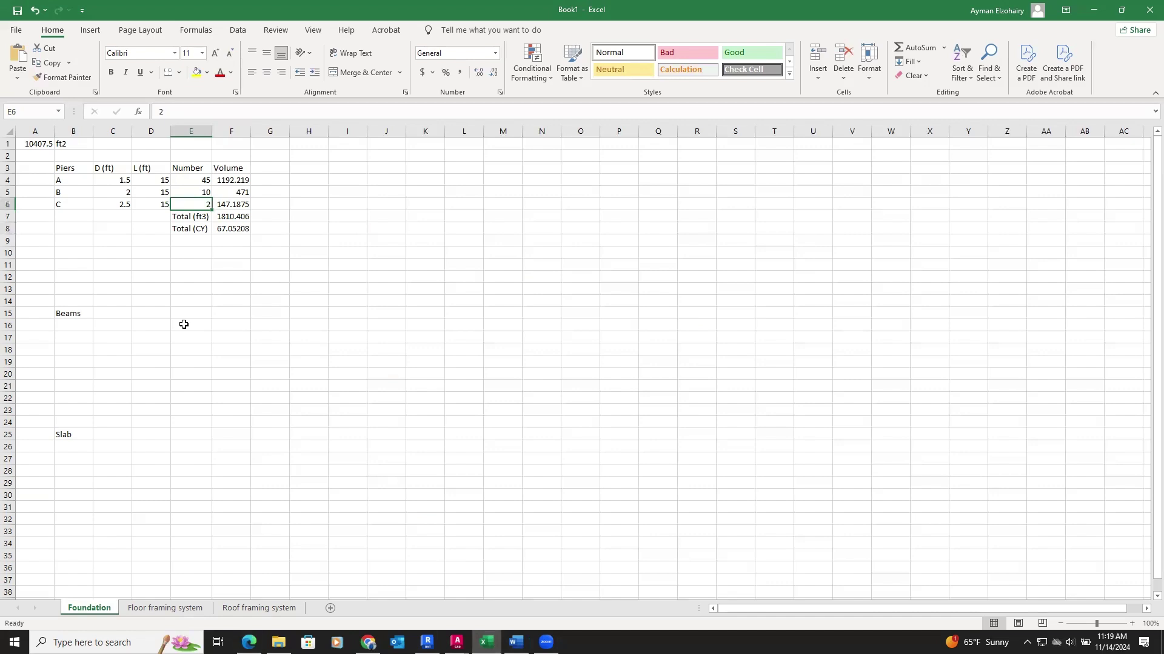
text(3)
key(Return)
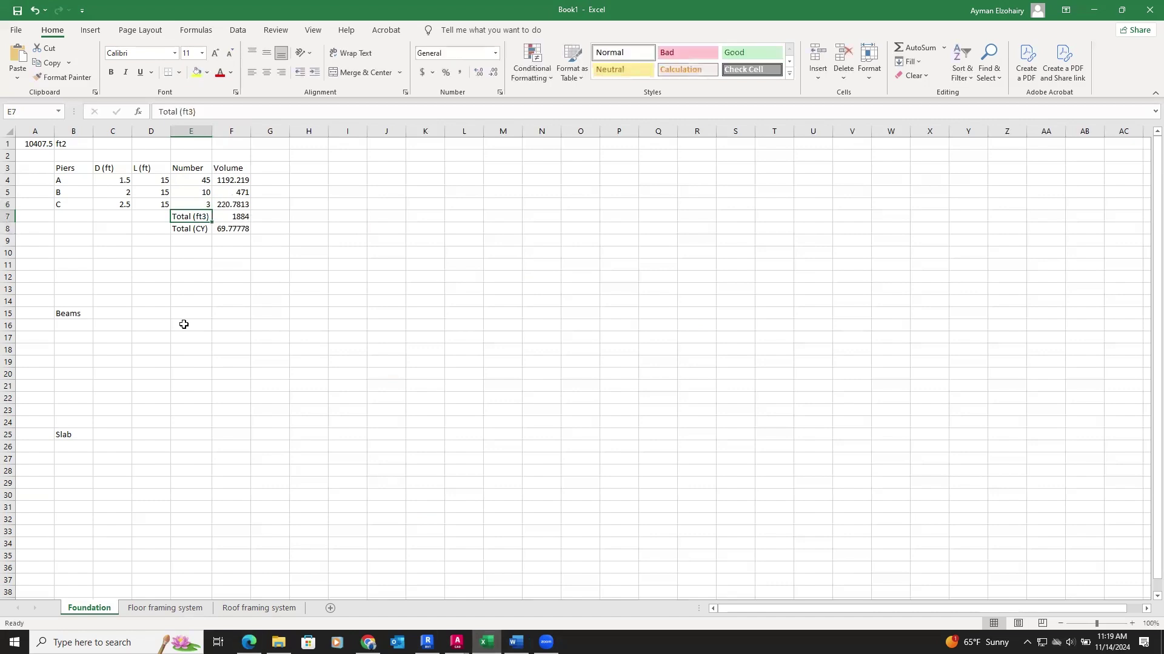
Set the number of C piers in cell E6 back to 2.
click(194, 205)
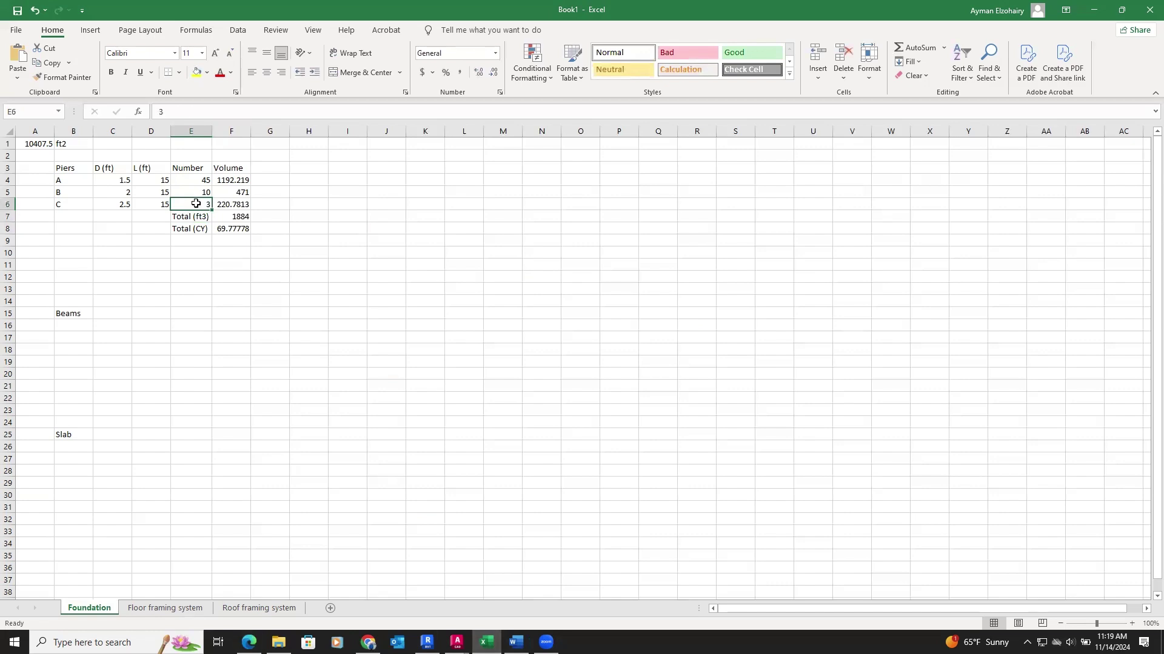
text(2)
click(268, 313)
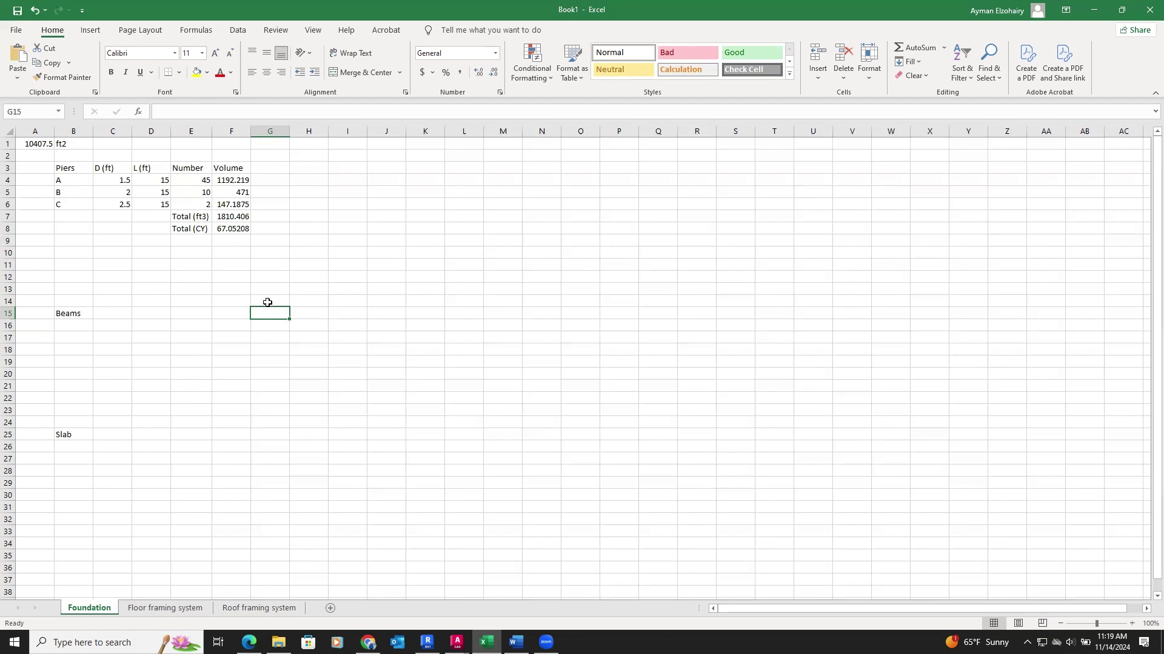
Add the column header Vl. Rebars in cell G3 and fit column G's width to it.
click(261, 169)
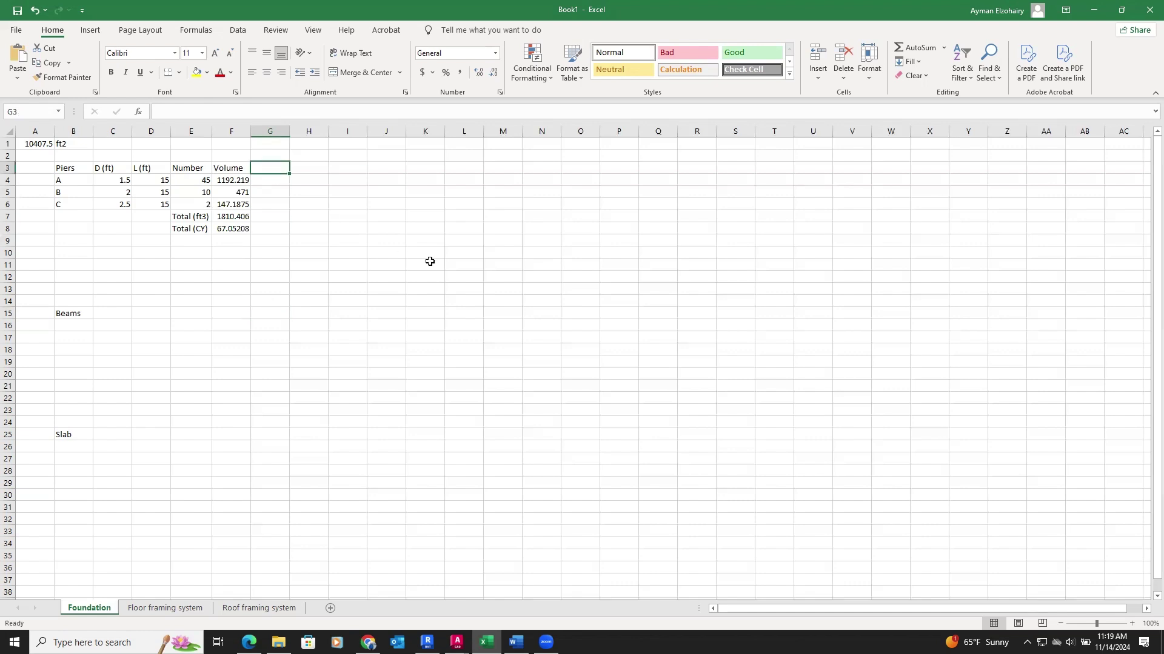
text(Rebars)
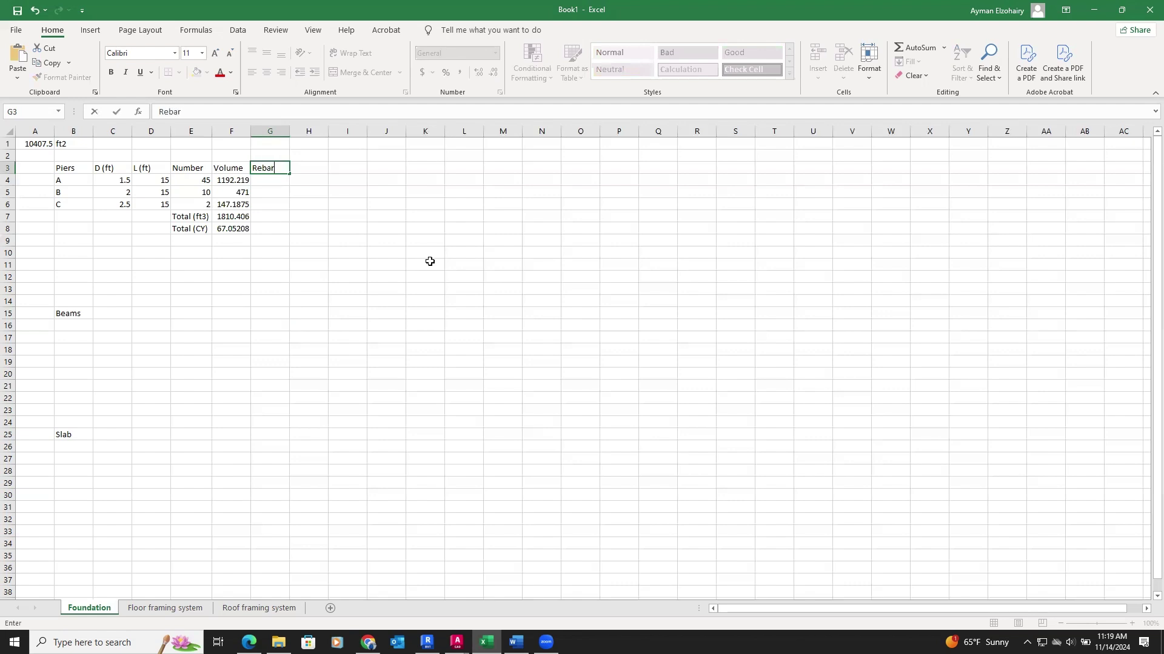
click(277, 179)
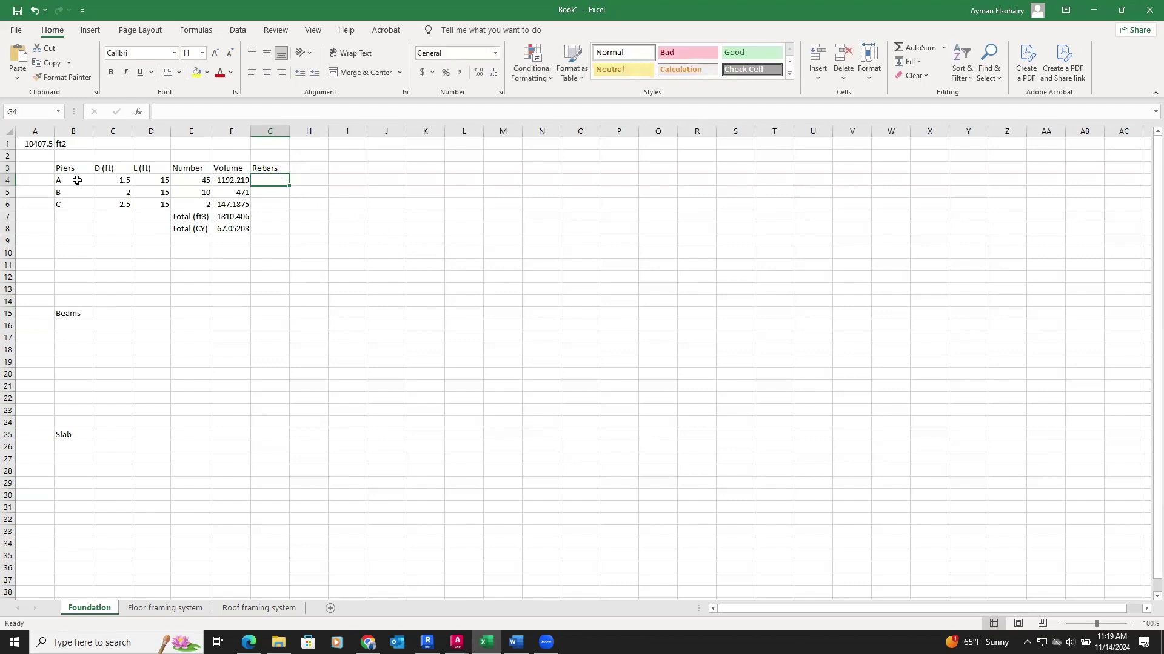
double_click(256, 170)
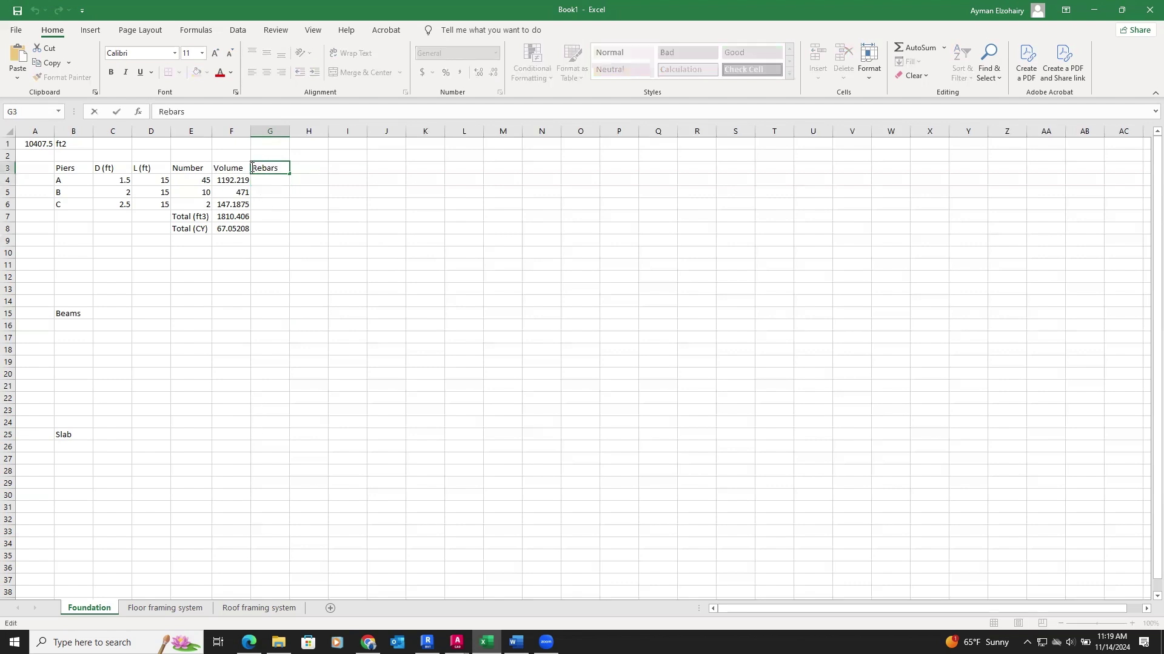
click(252, 168)
text(Vl.)
click(270, 131)
double_click(289, 131)
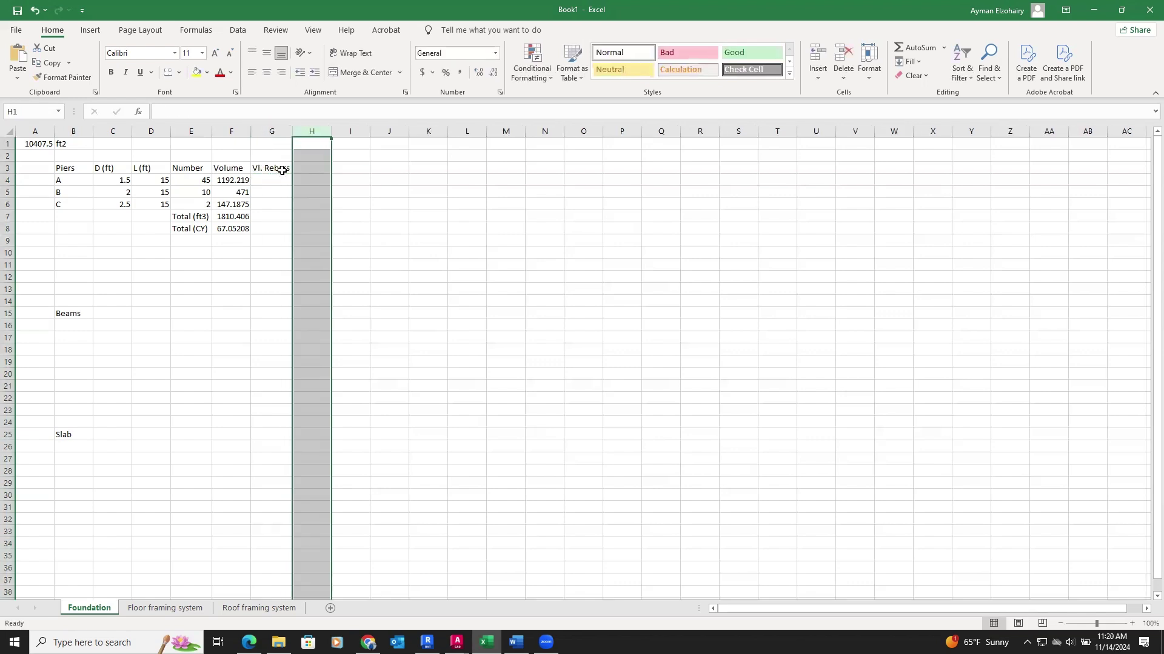
Consult the Drilled Pier Schedule in the Term Project Statement PDF and enter 6 vertical rebars for pier A in Excel cell G4.
click(280, 180)
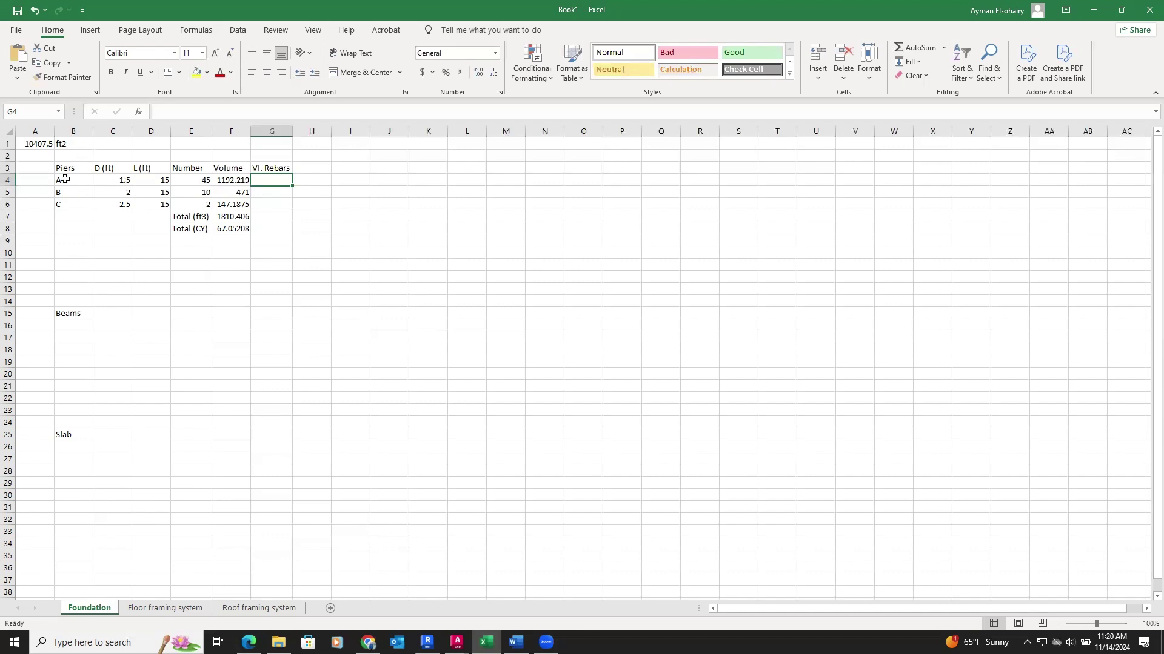
click(249, 642)
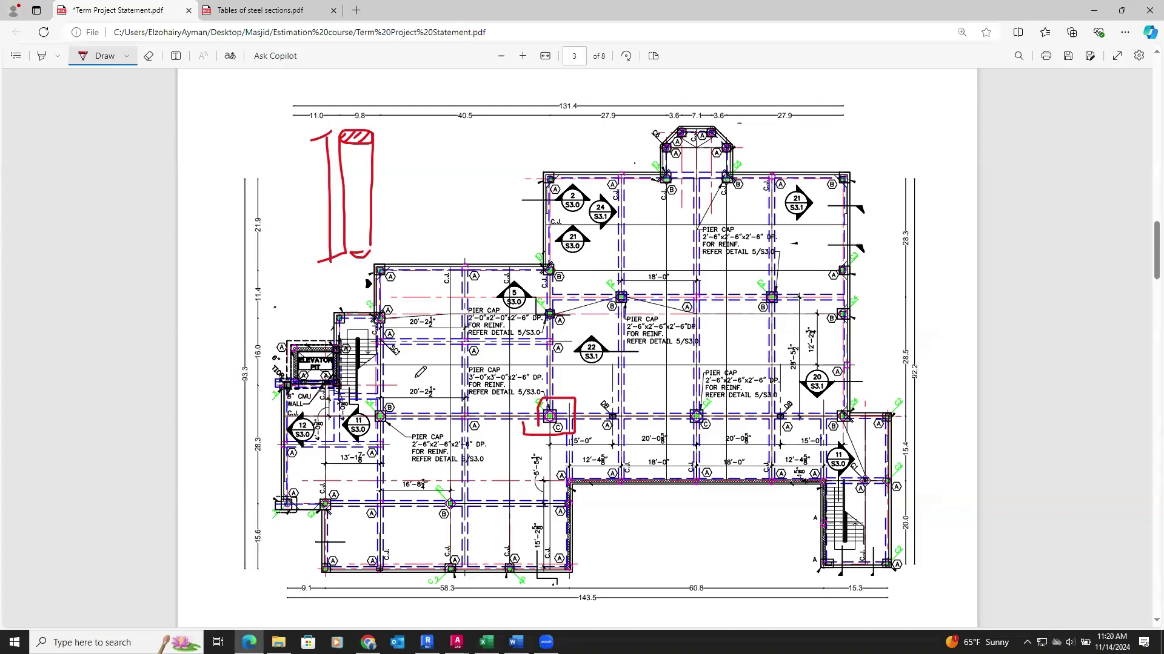
scroll(428, 374, down, 15)
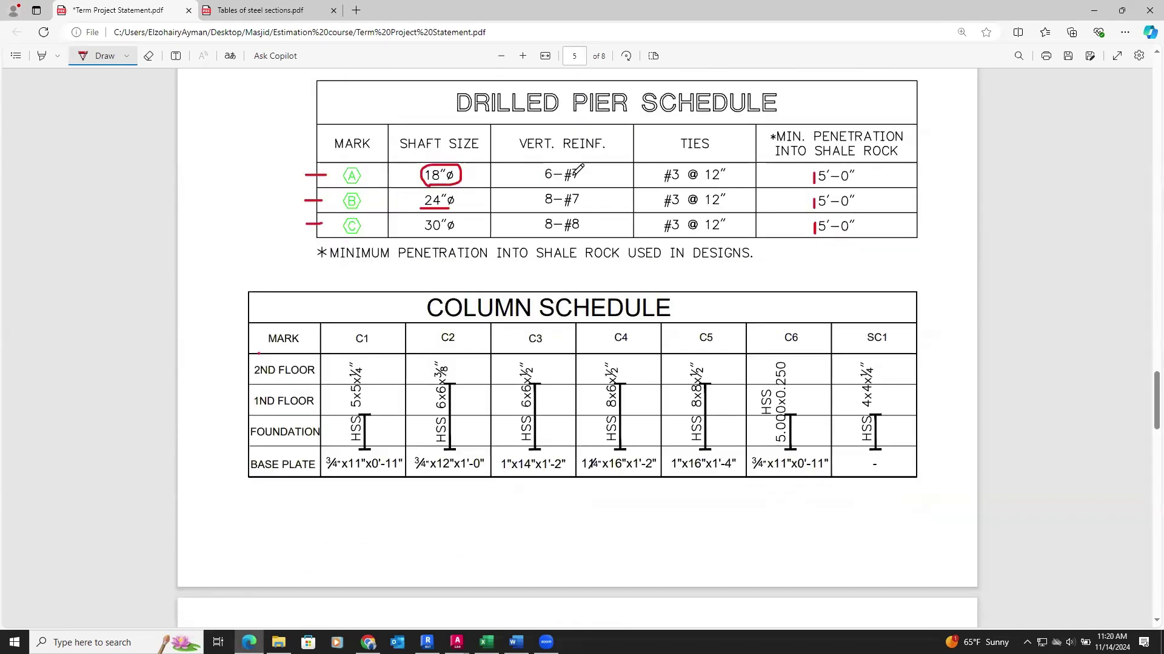
click(486, 642)
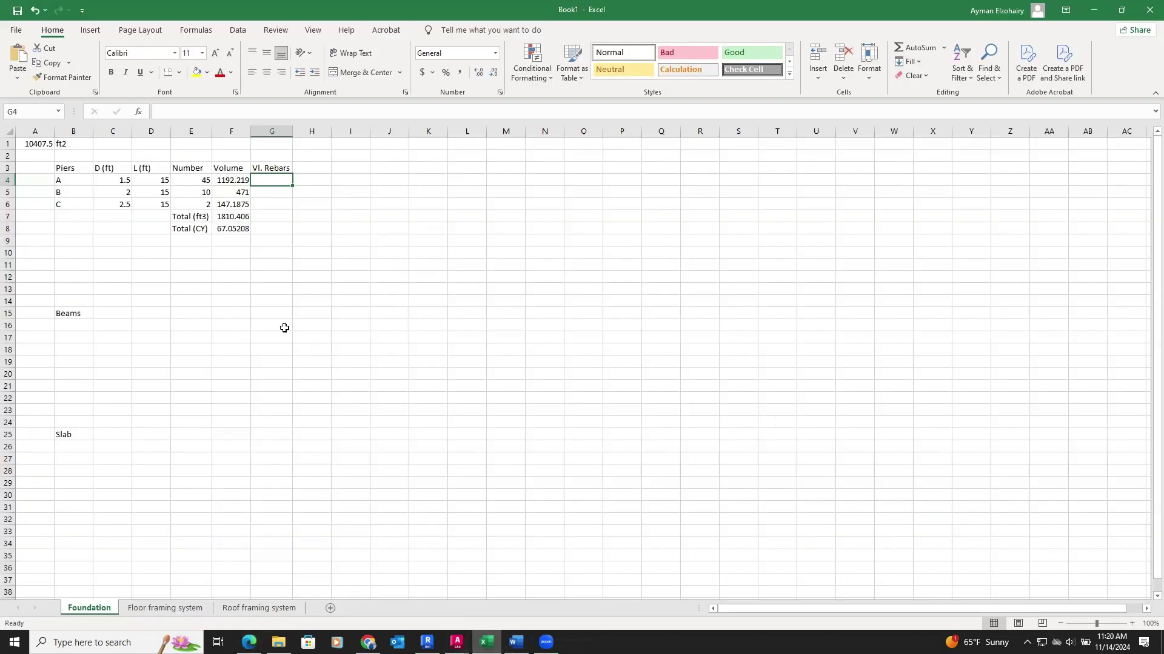
text(6)
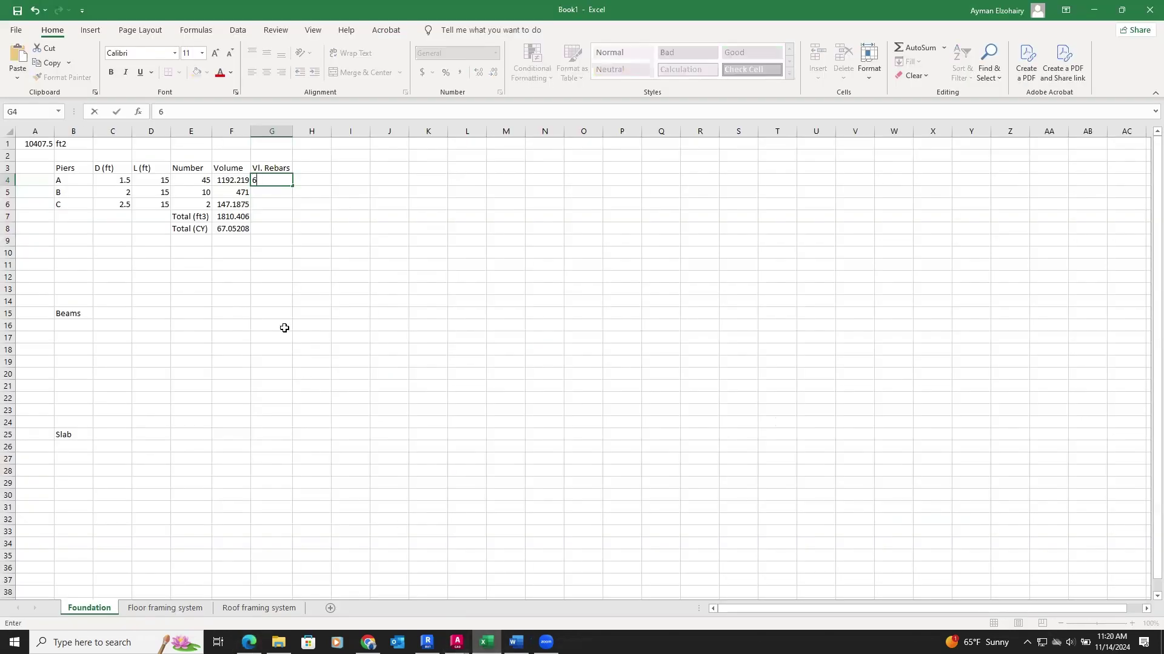
Add the column header Weight/ft in cell H3 and fit column H's width to it.
click(304, 167)
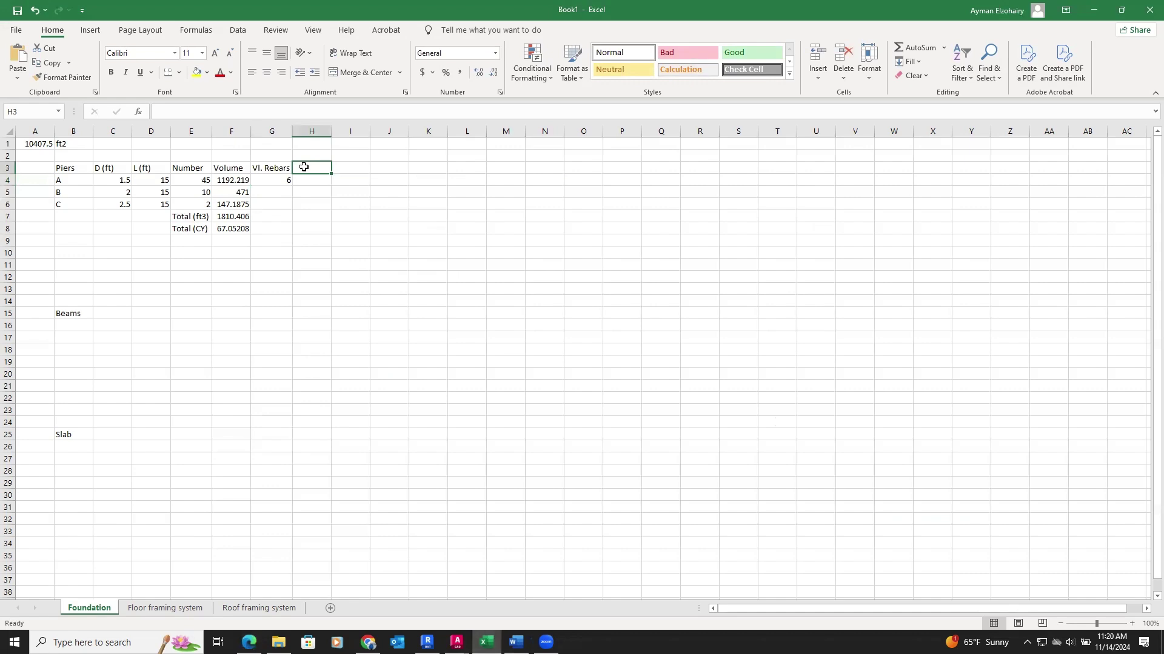
text(#)
key(BackSpace)
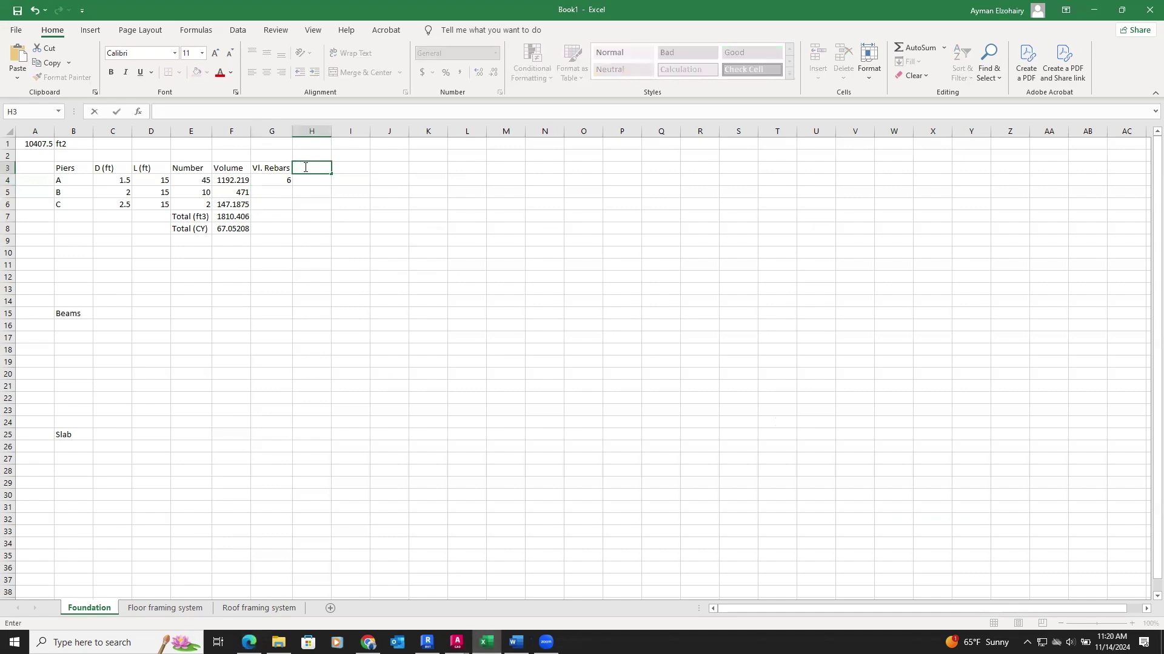
text(Weight/ft)
click(329, 131)
double_click(331, 130)
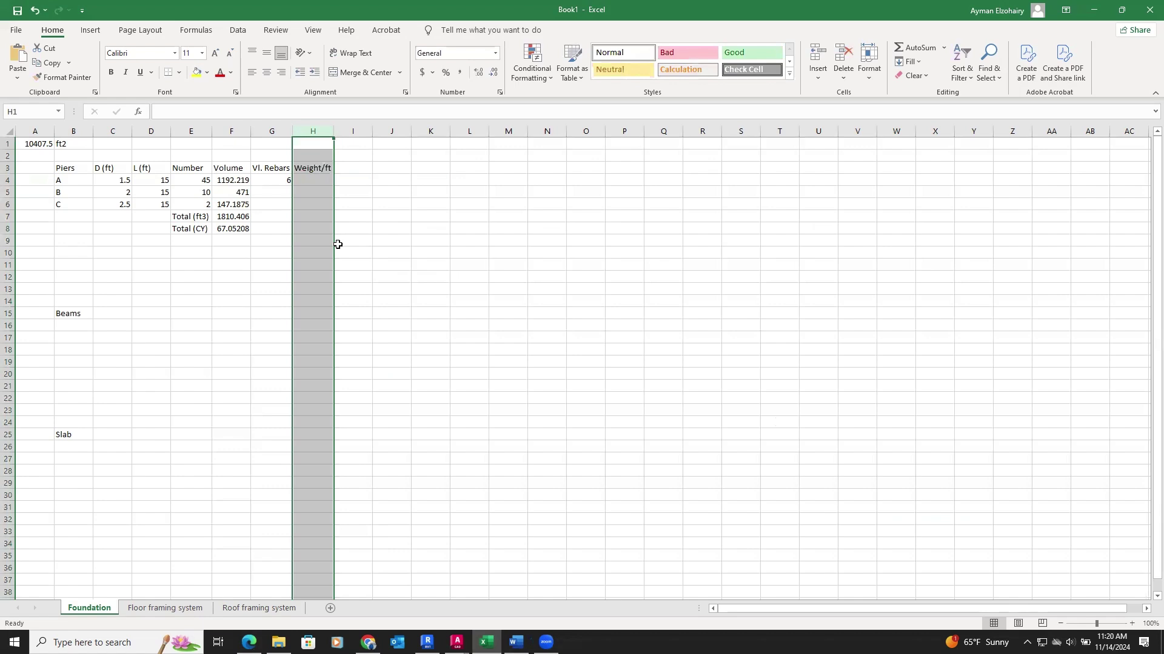
click(270, 190)
Select cell H4, switch to Chrome and open the Tables document in Module 1 of the Fall 2024 Concrete Structures course at Table A.2.
click(319, 178)
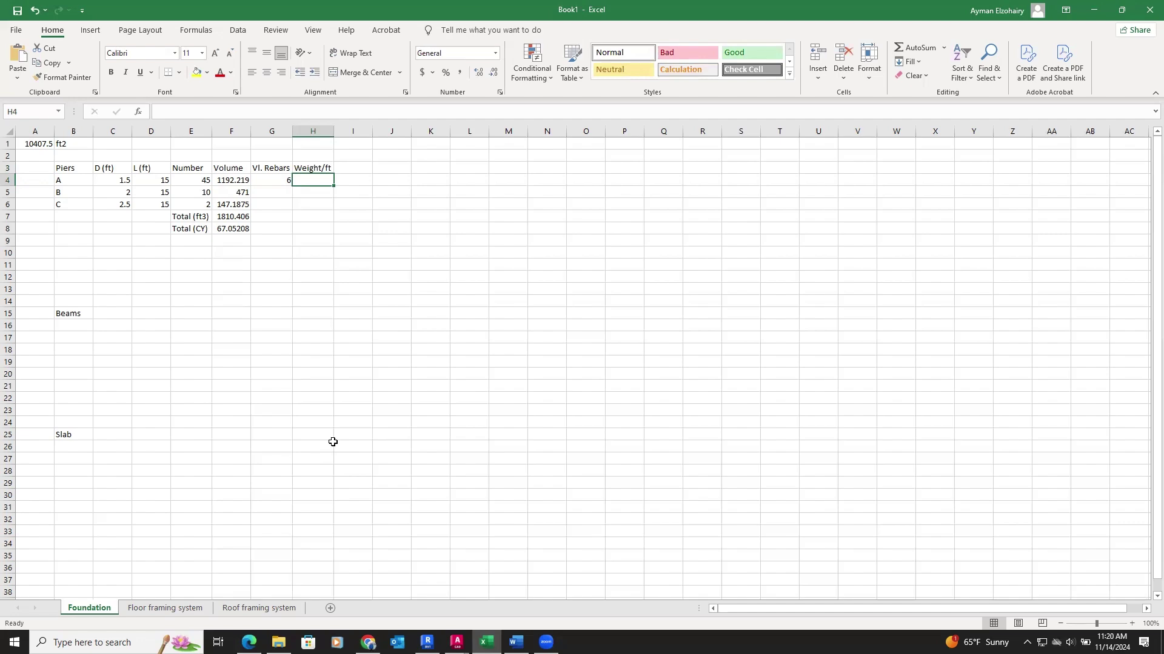
click(367, 643)
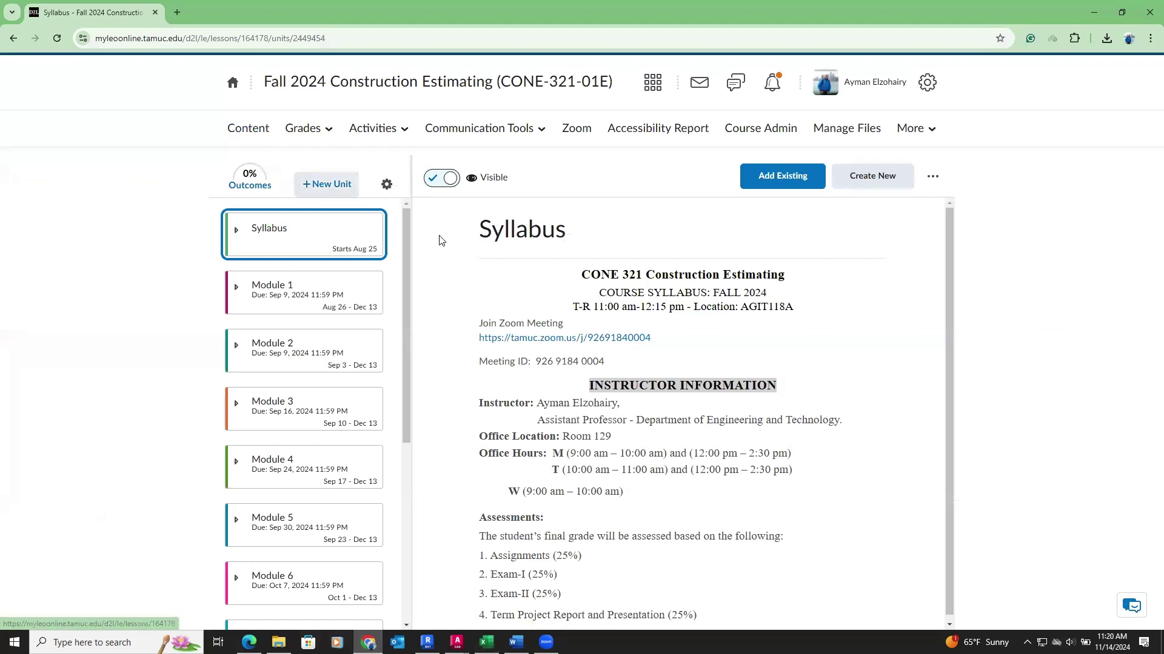
click(653, 85)
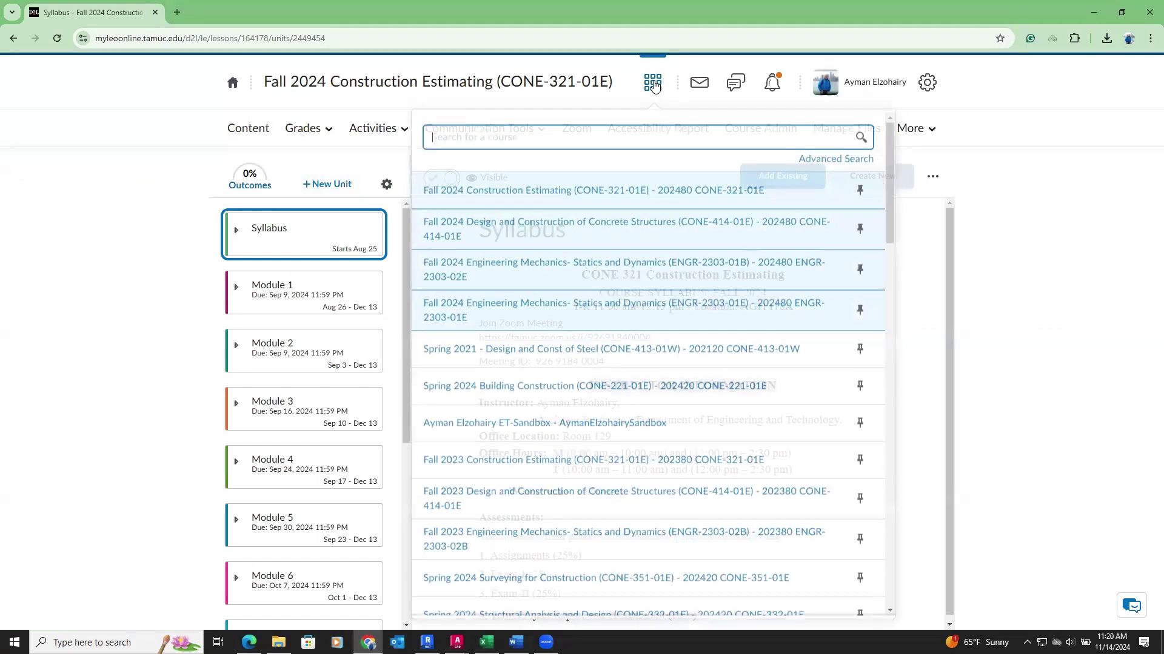
click(551, 234)
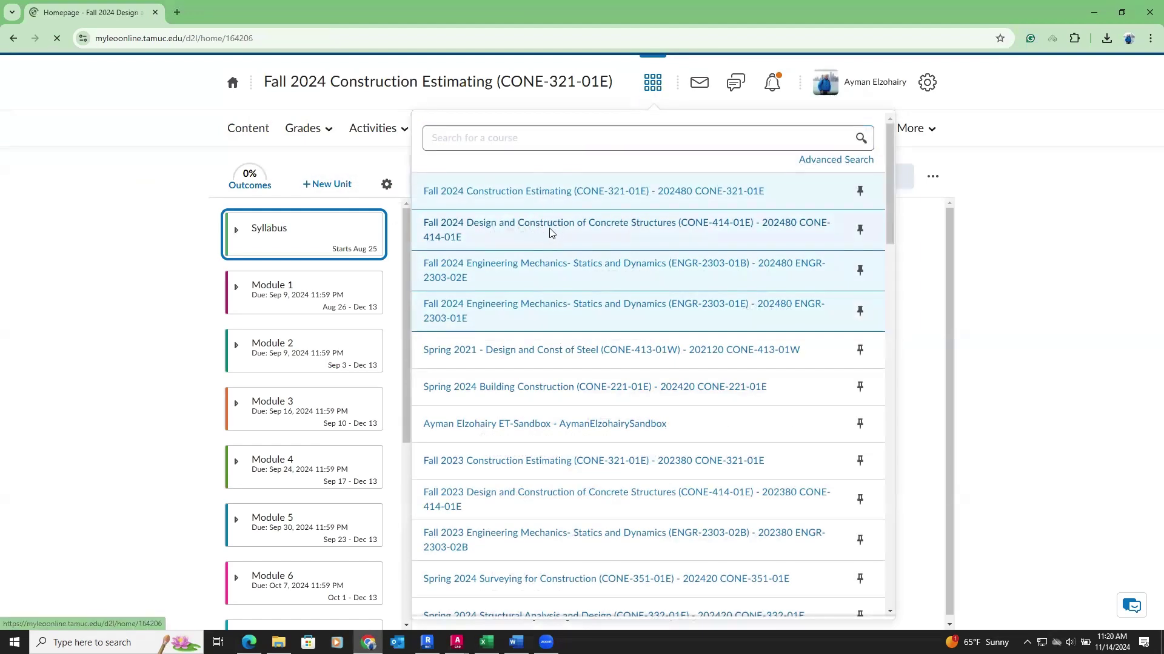
click(240, 128)
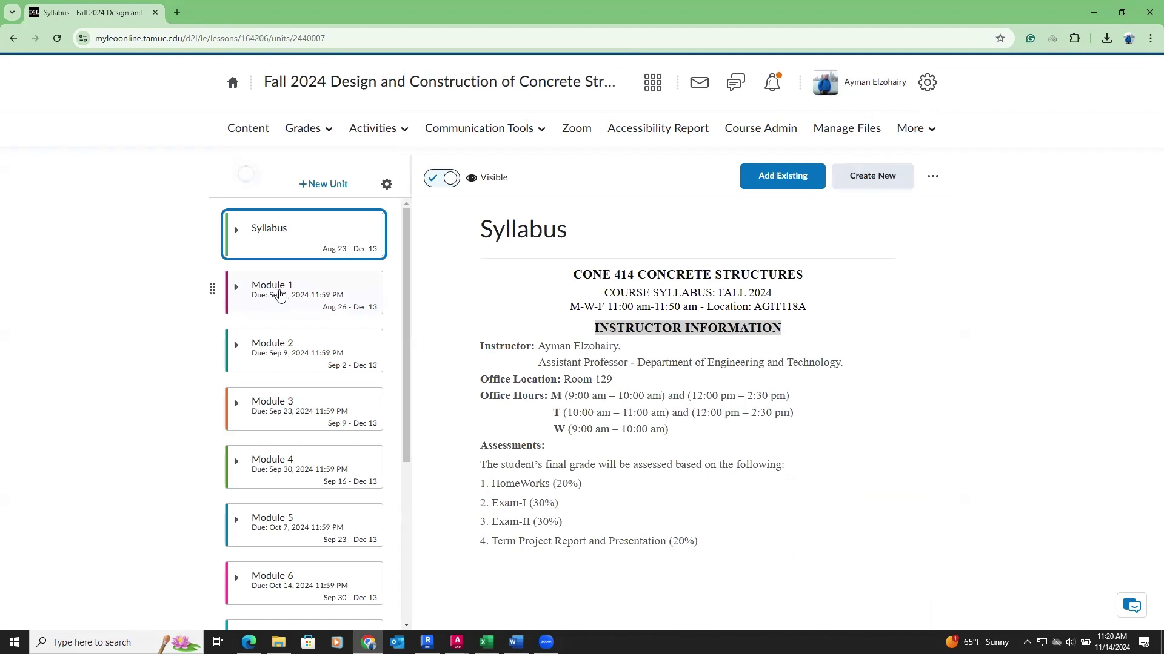
click(280, 296)
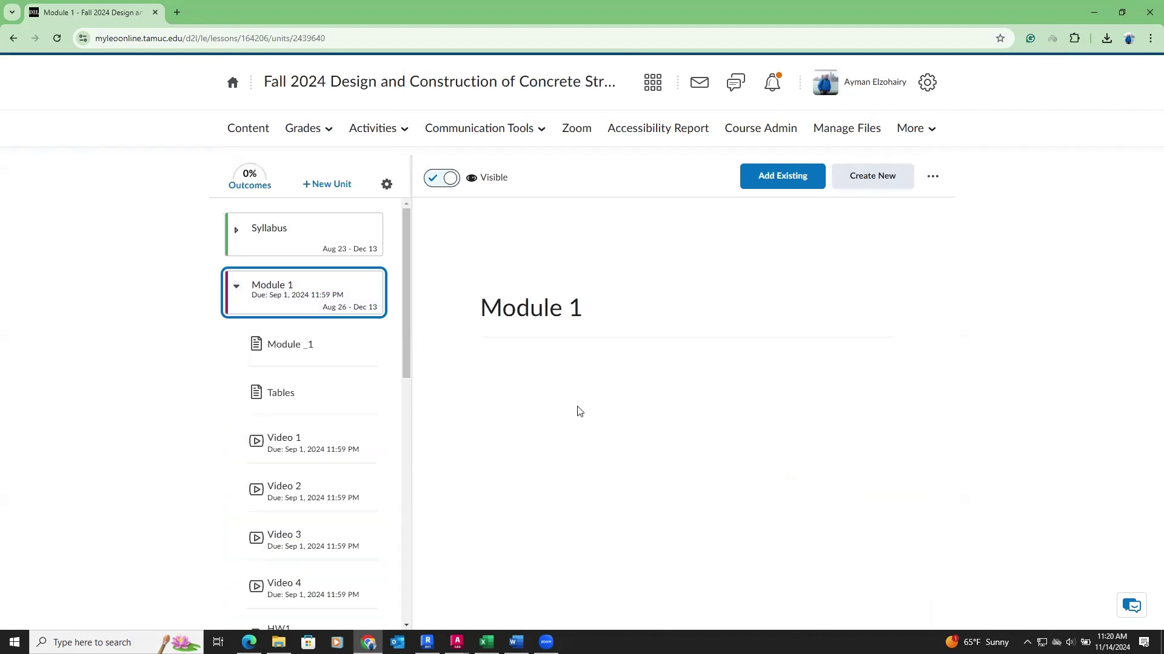
click(307, 392)
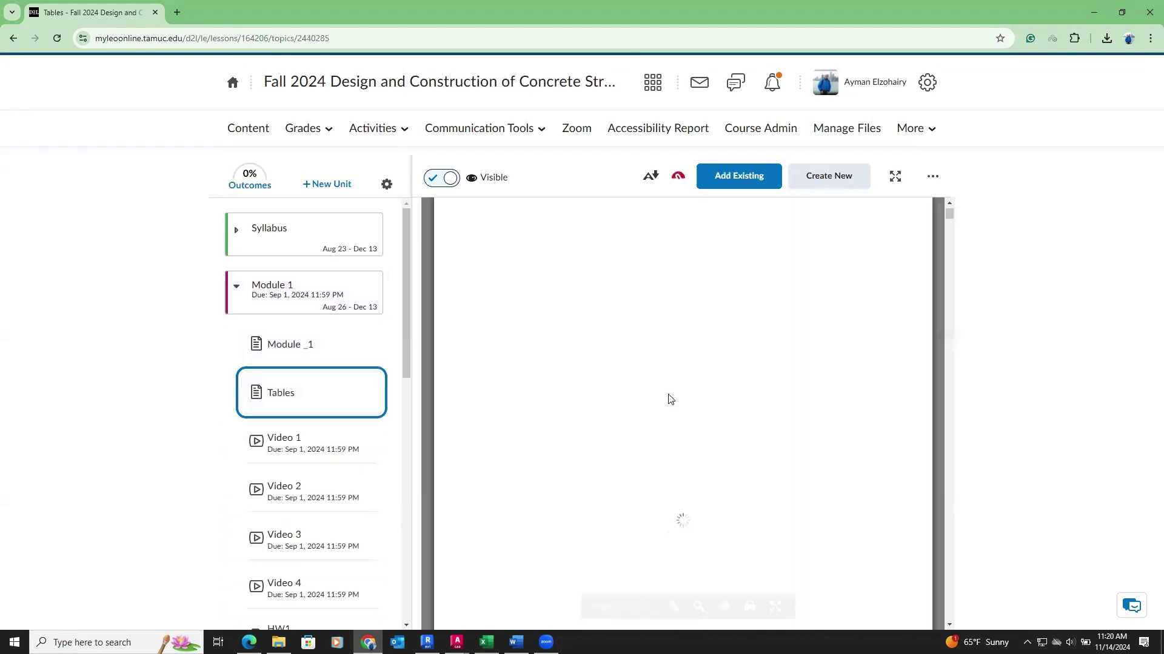
scroll(668, 394, down, 6)
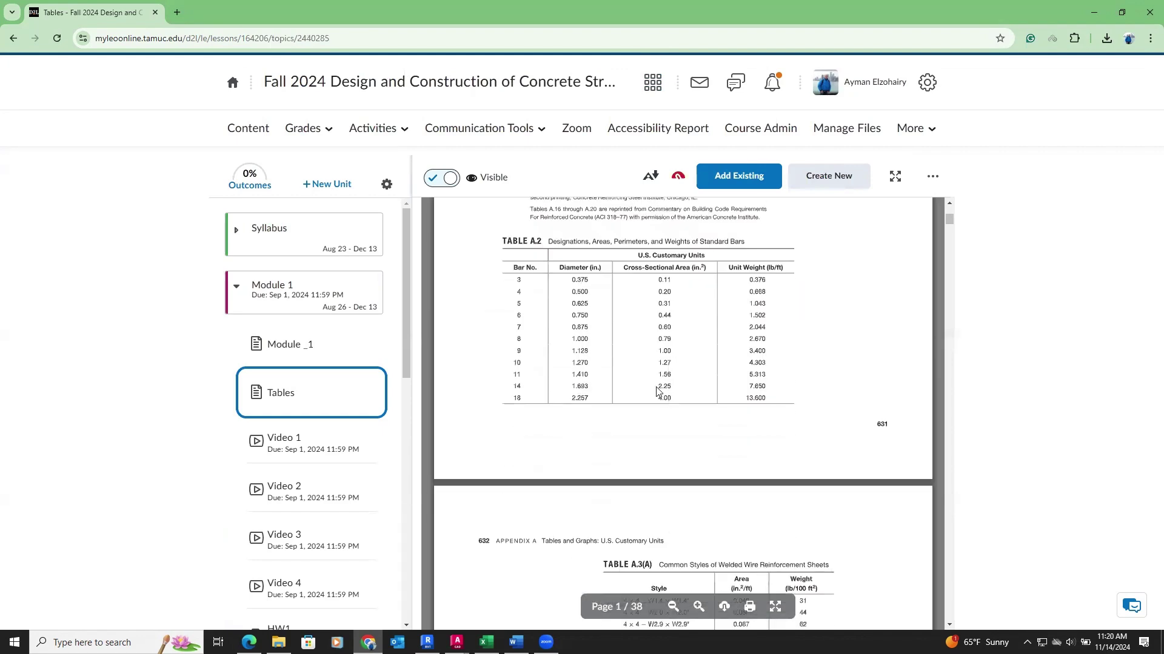
Check pier A's bar size in the PDF schedule and its unit weight in Table A.2, and enter 2.044 in Excel cell H4.
click(486, 642)
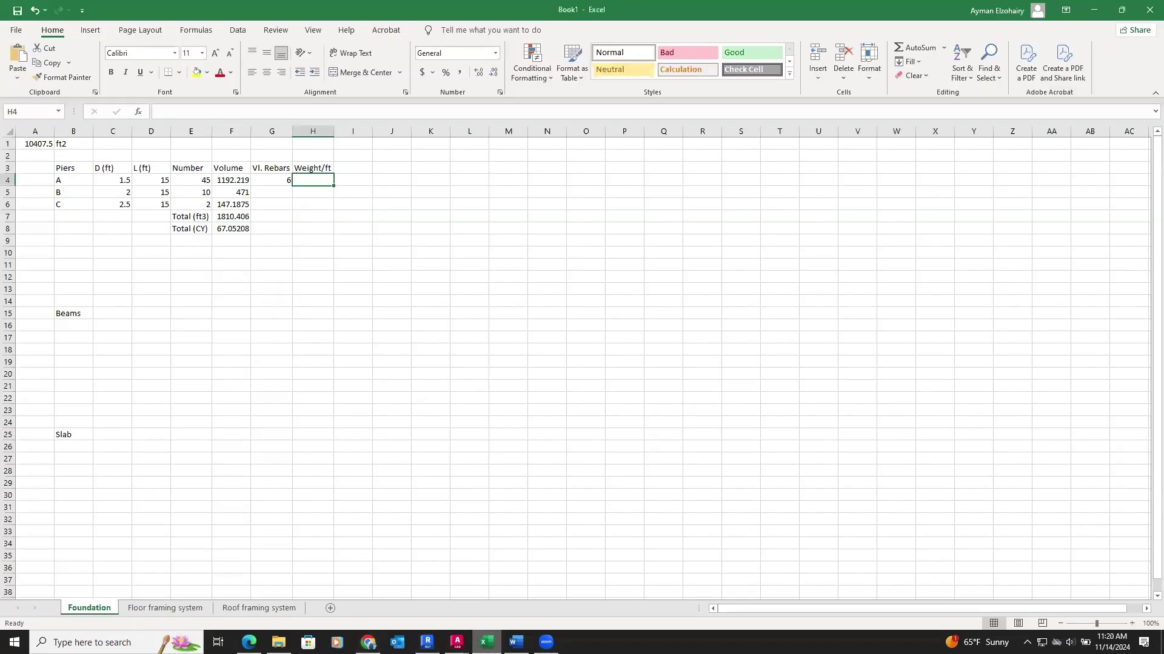
click(249, 642)
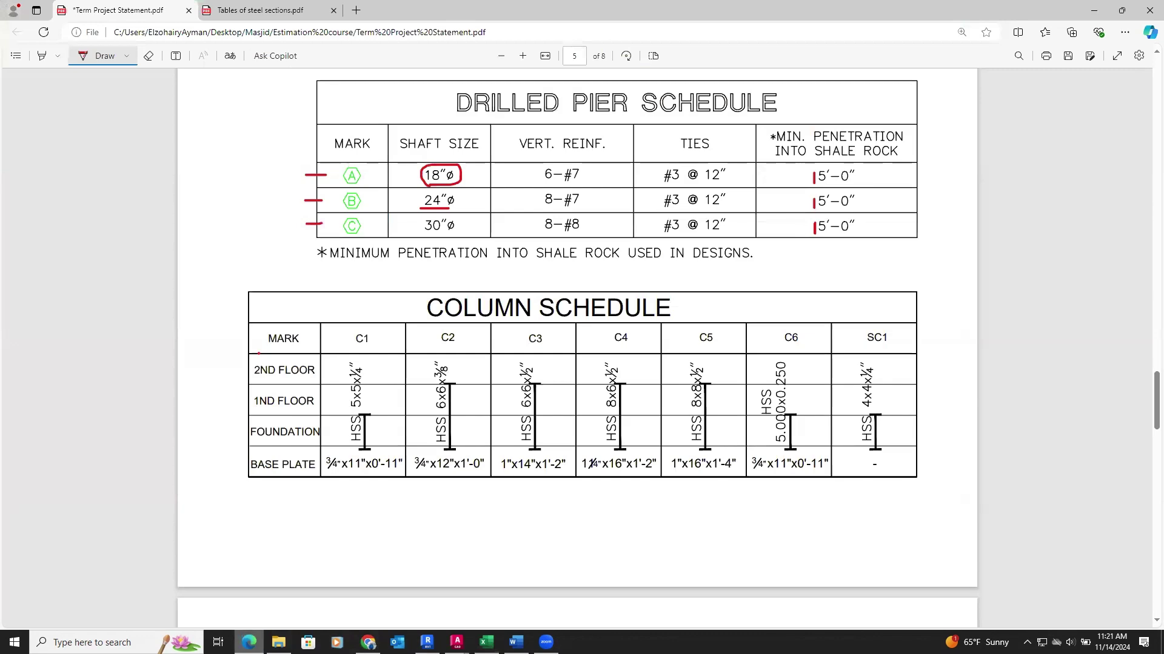
click(486, 643)
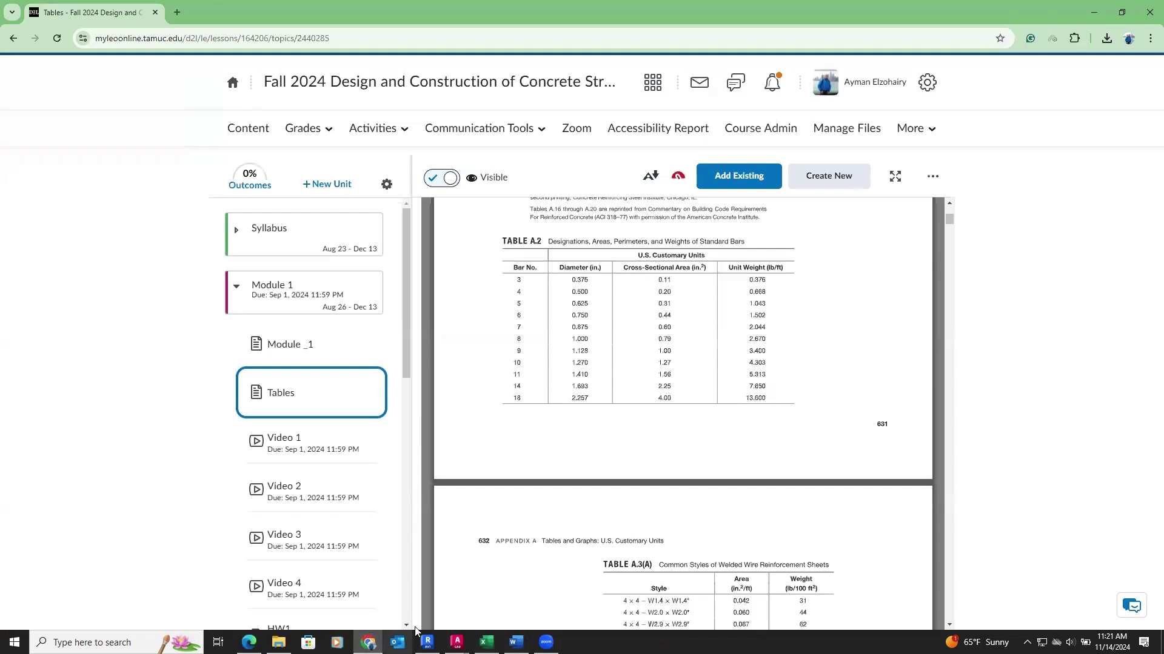
click(368, 642)
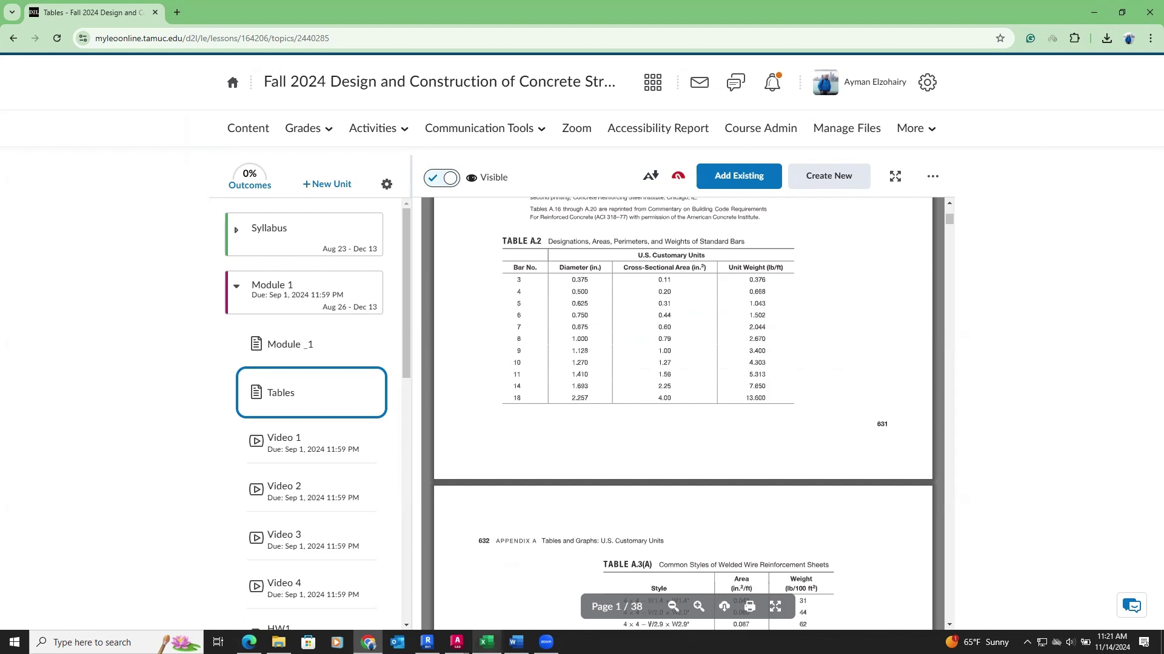
click(486, 642)
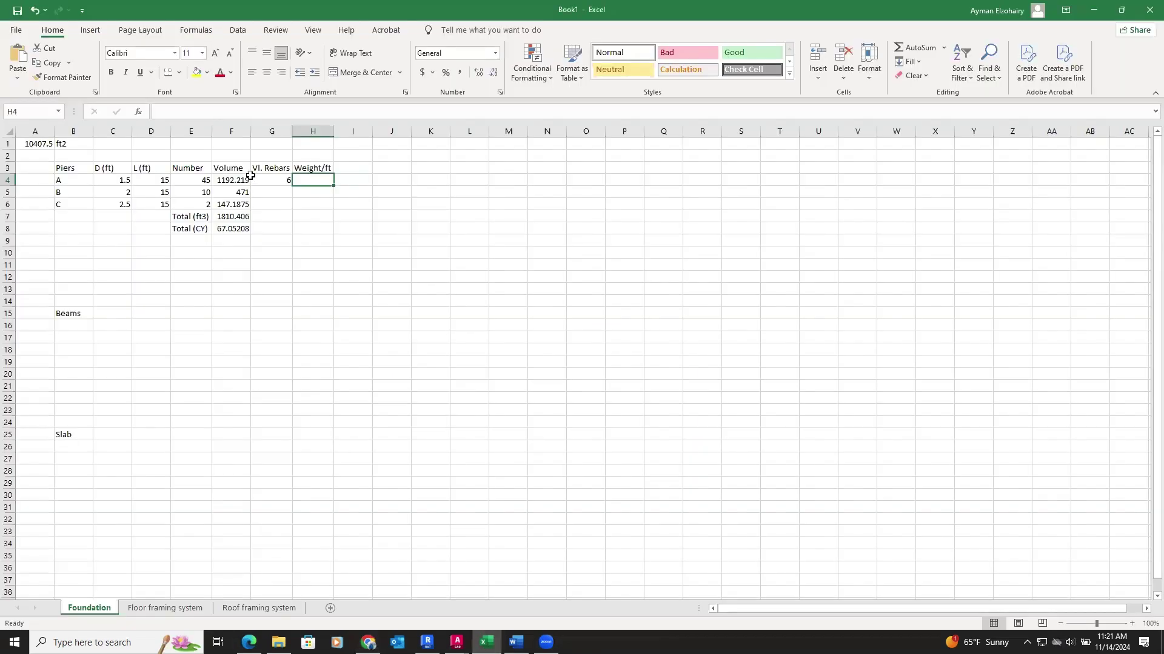
text(2.044)
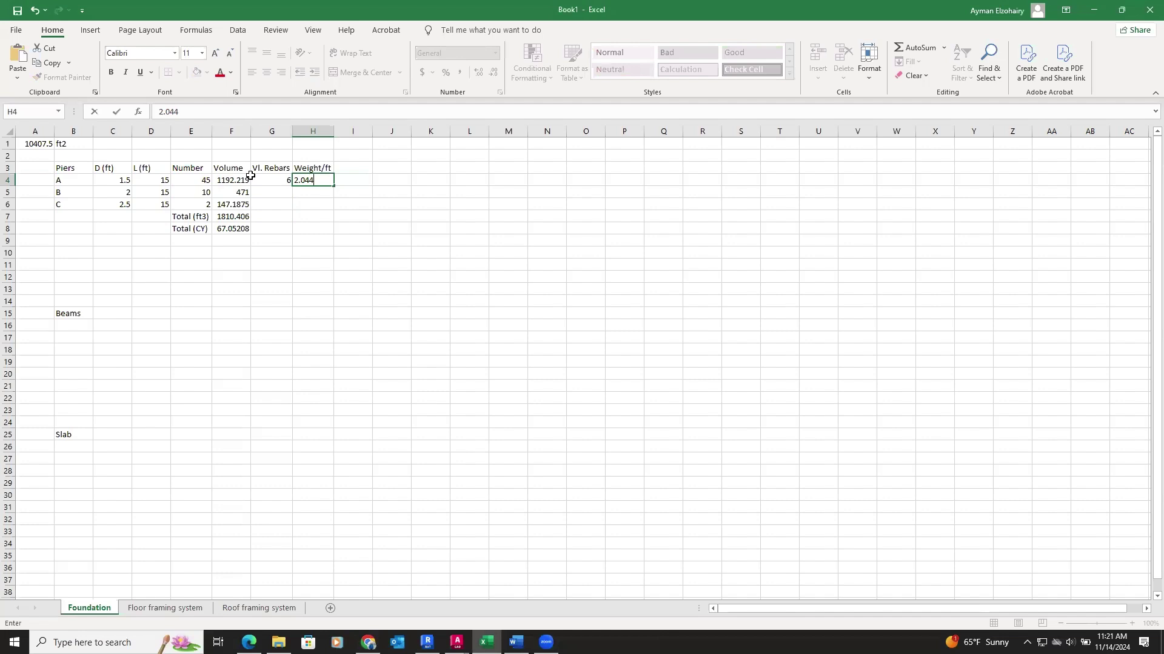
click(316, 230)
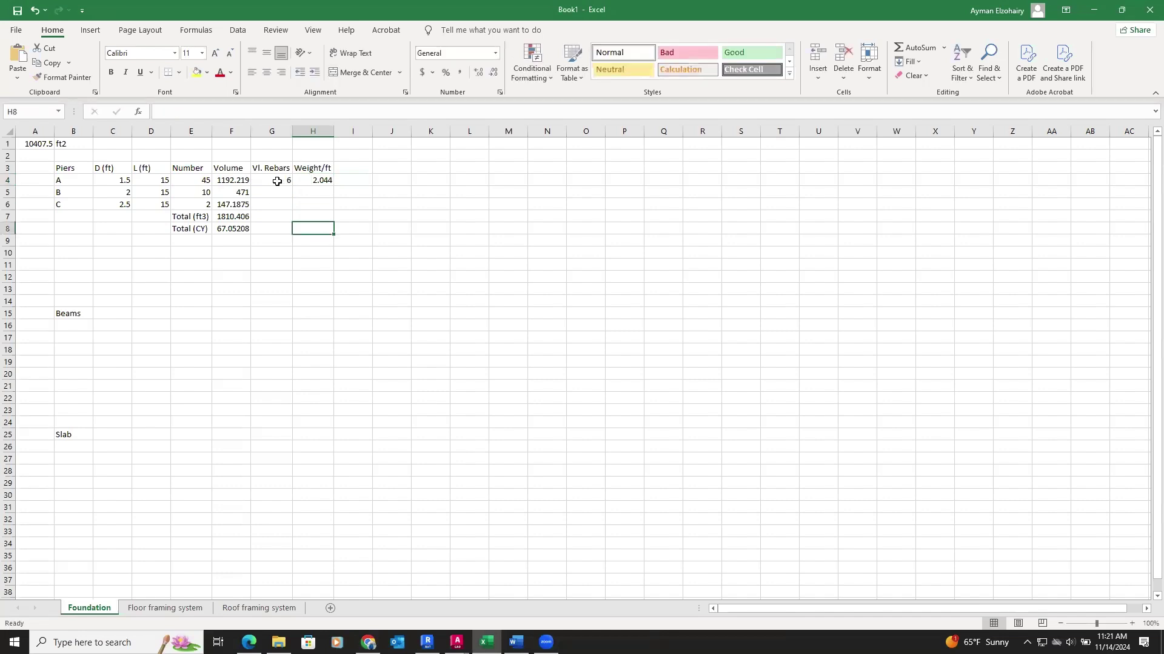
Select cell G5, switch to the PDF schedule and mark pier B and its vertical reinforcement with short red strokes.
click(277, 182)
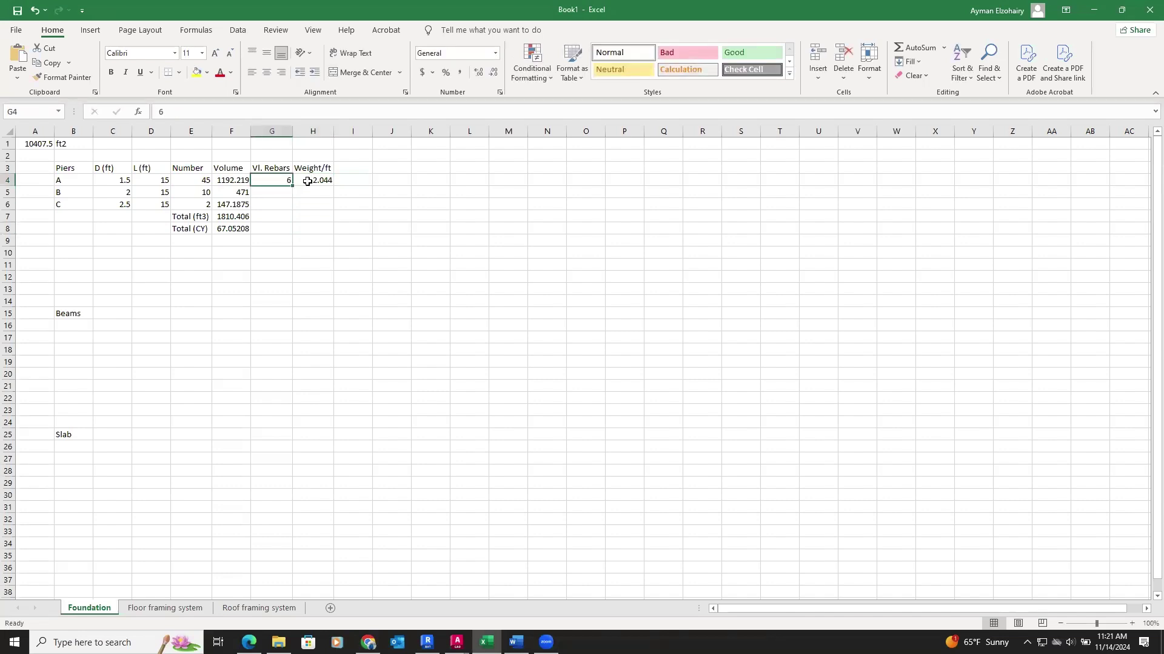
click(274, 193)
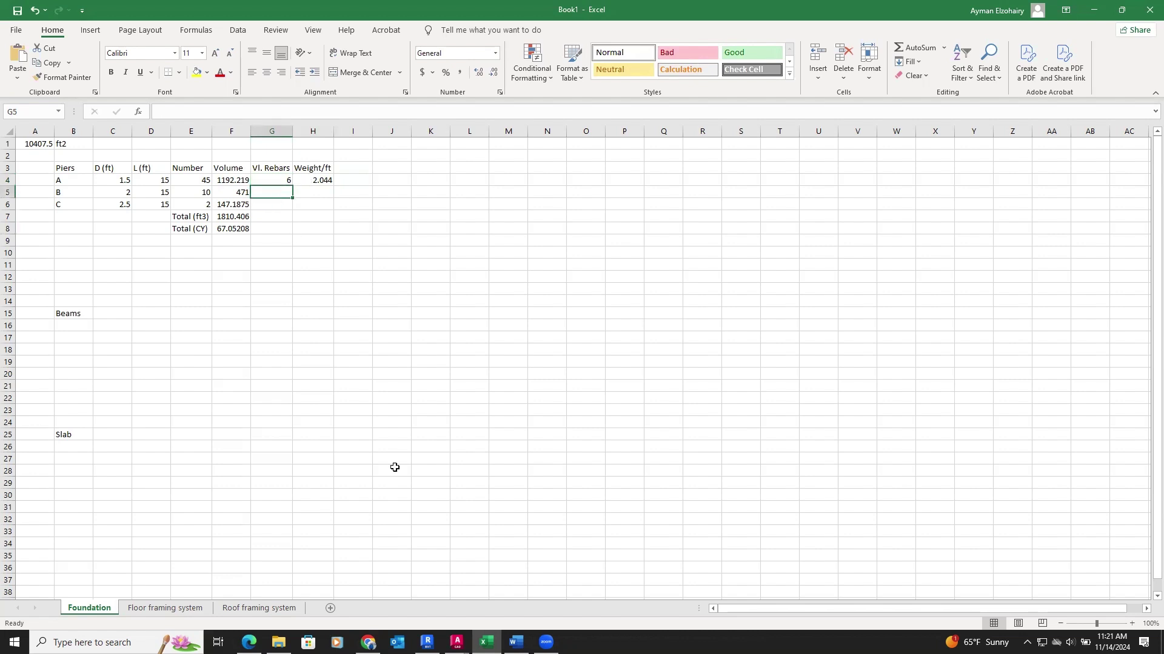
click(249, 643)
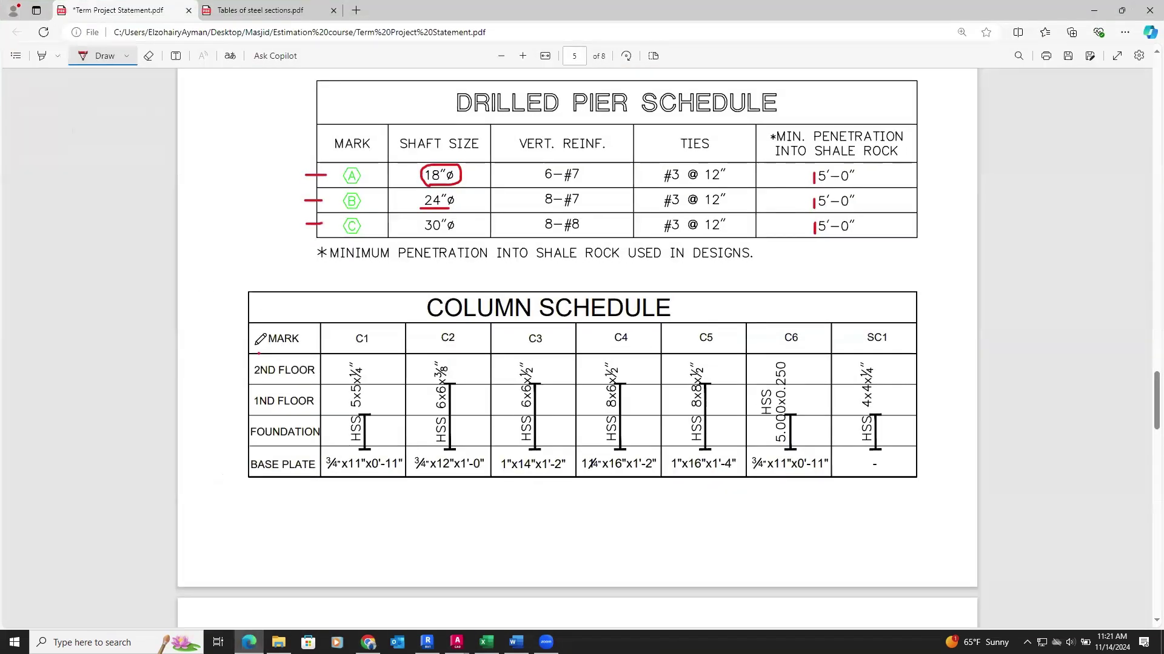
drag(331, 202, 344, 202)
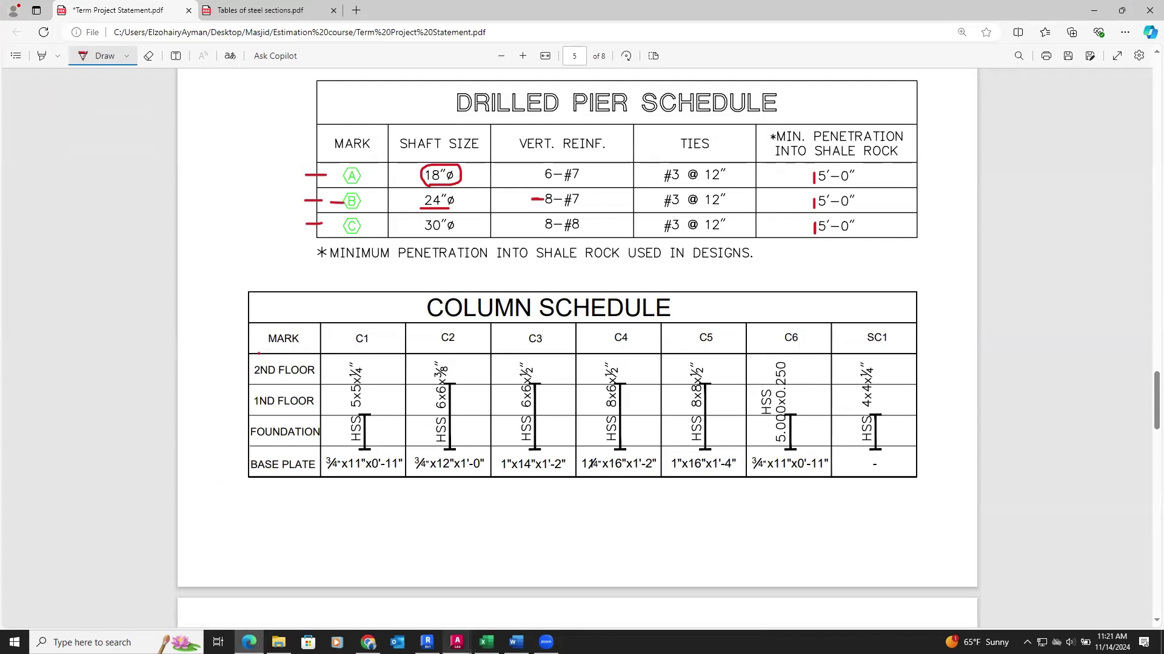
Return to Excel and enter pier B's vertical rebar count of 8 in cell G5 and its weight per foot of 2.044 in H5.
click(486, 643)
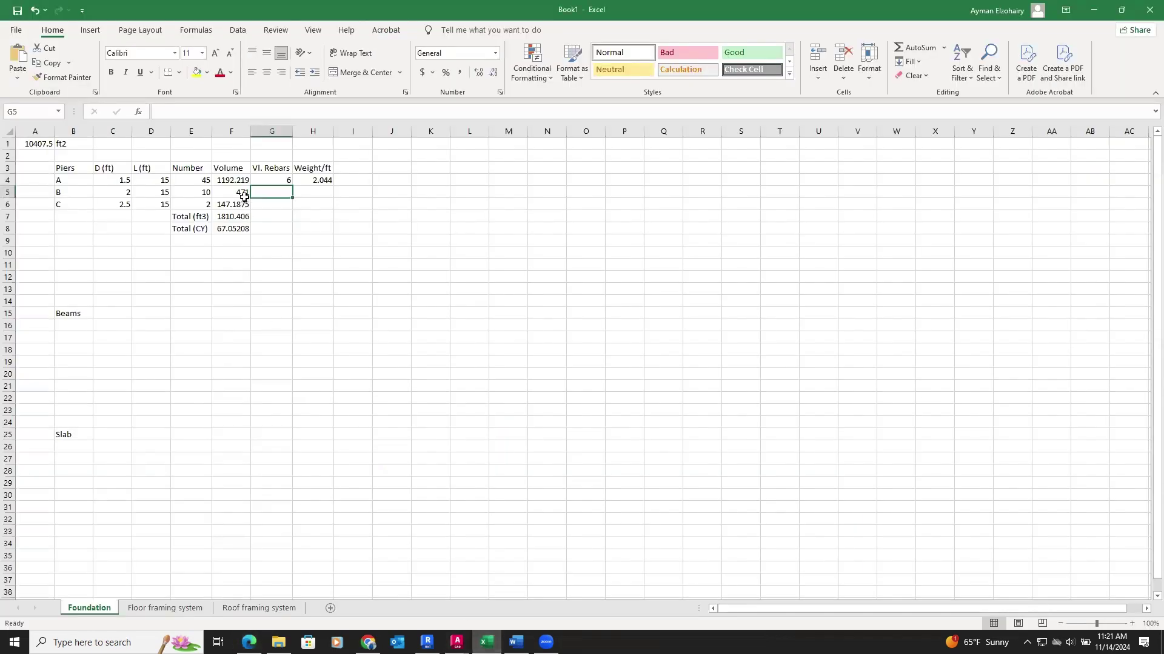
text(8)
click(313, 192)
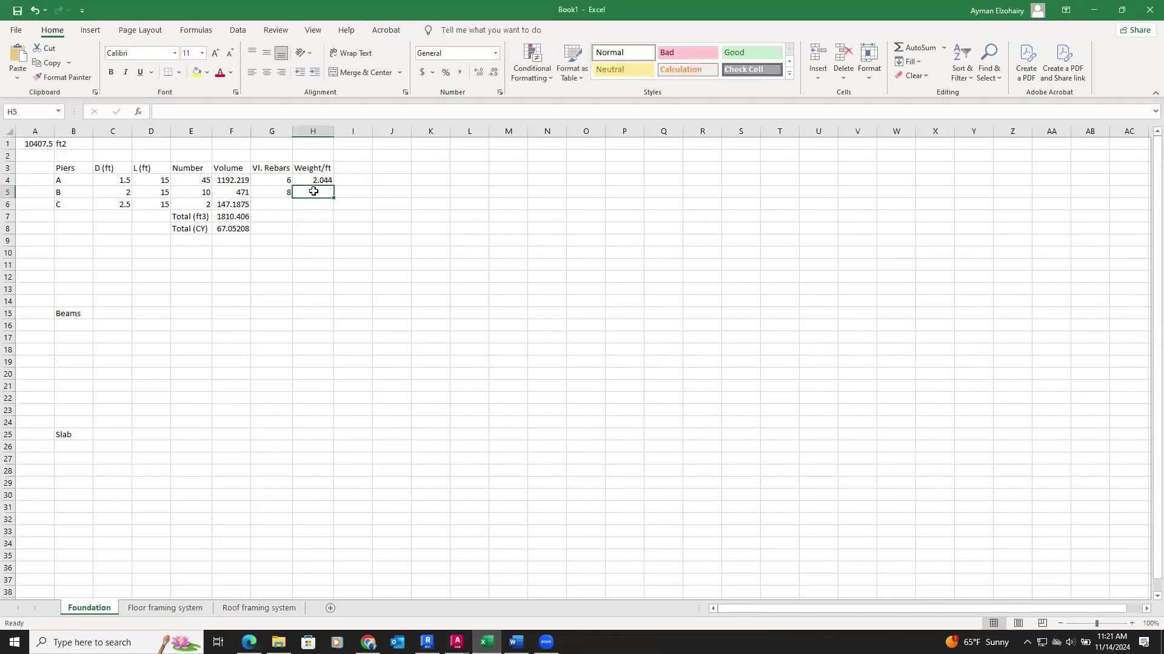
text(2.0)
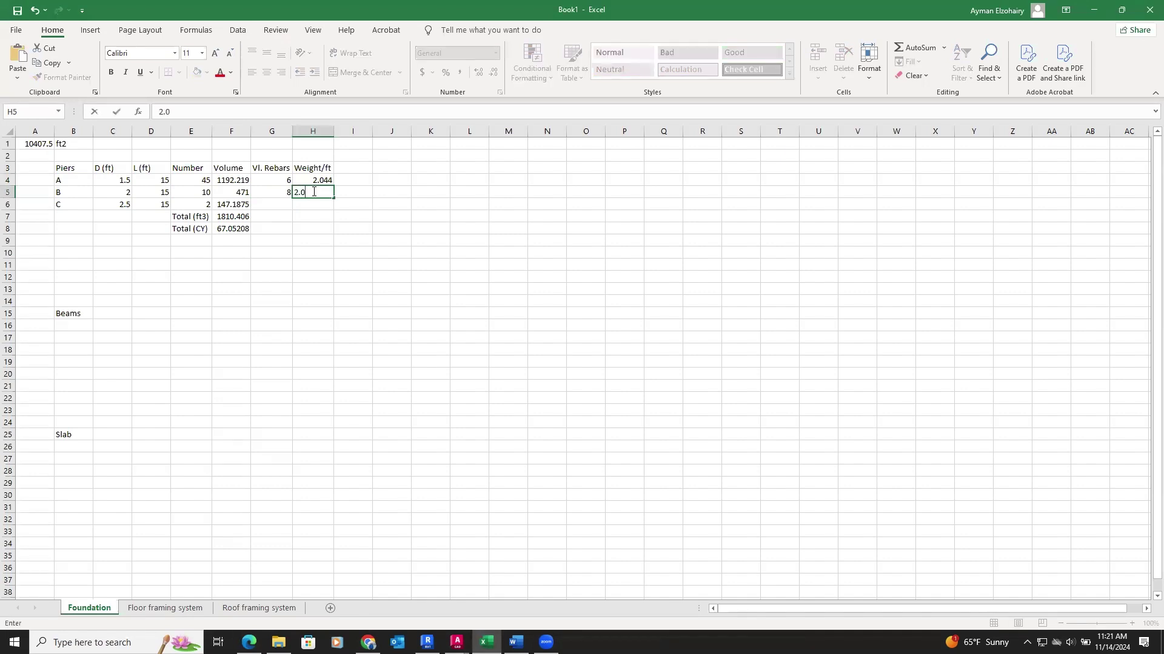
text(44)
Mark pier C's 8-#8 vertical reinforcement in red in the PDF schedule and enter 8 in Excel cell G6.
click(272, 203)
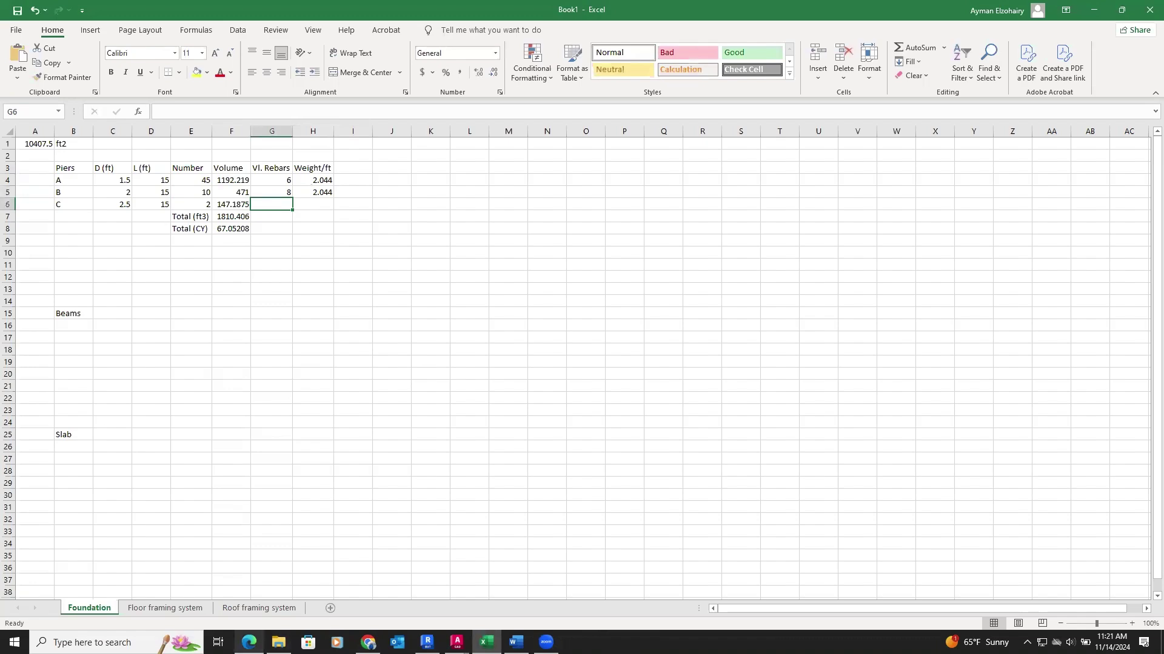
click(249, 643)
mouse_move(545, 232)
mouse_down()
mouse_move(585, 219)
mouse_move(561, 213)
mouse_move(572, 238)
mouse_up()
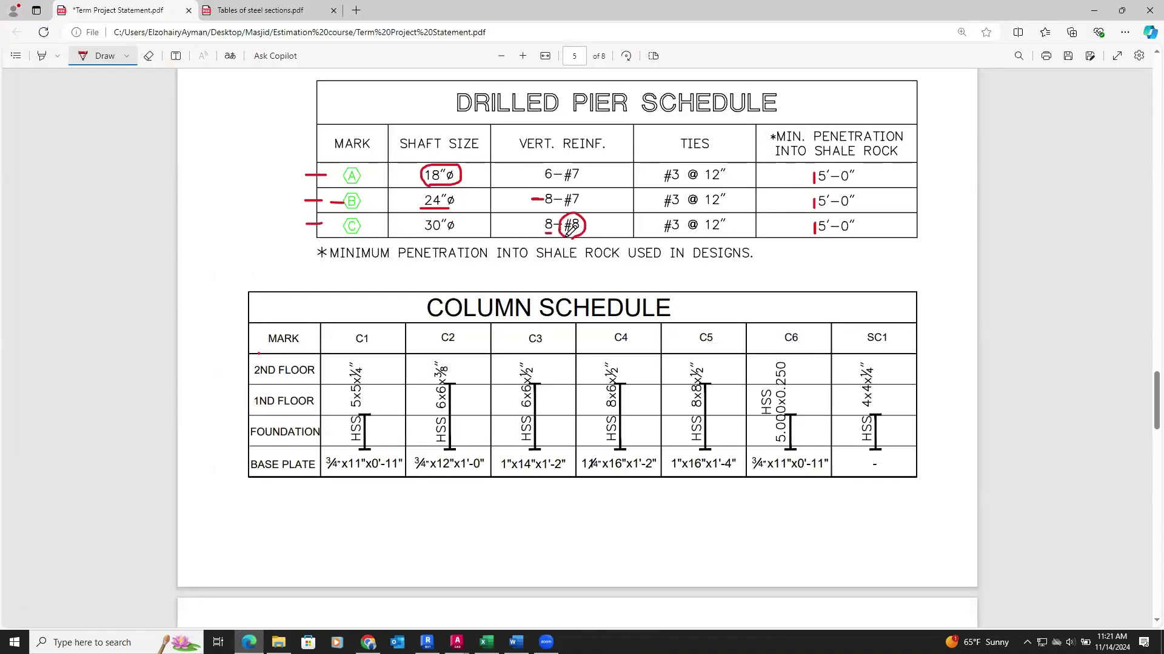
key(alt+Tab)
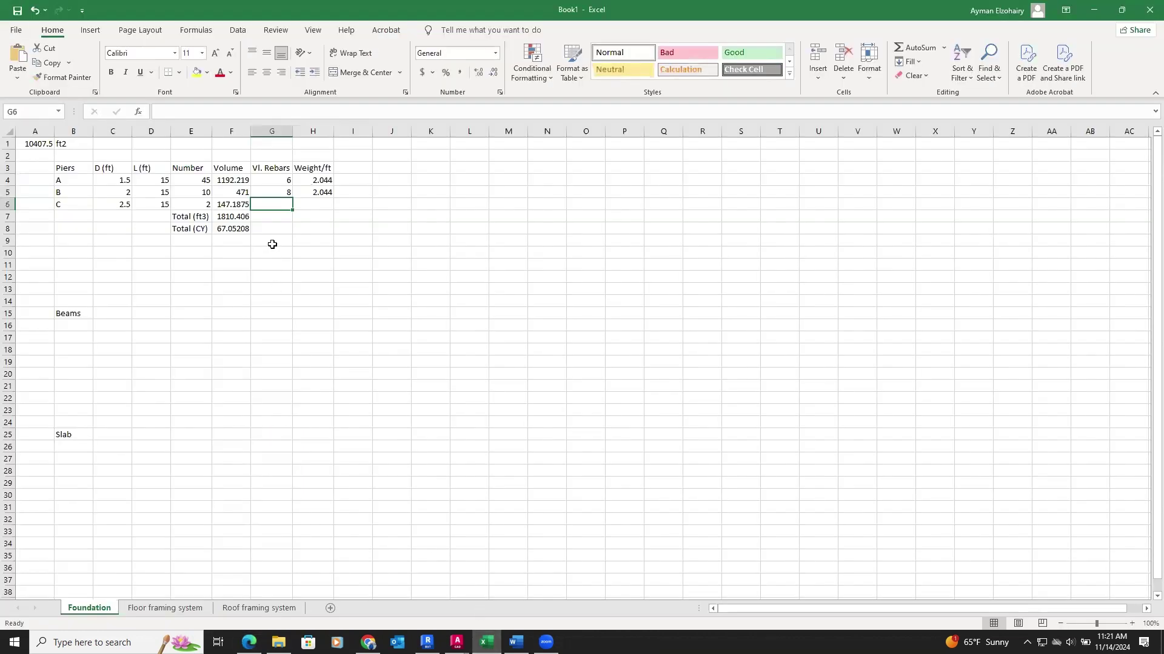
text(8)
Look up the #8 bar's unit weight in Table A.2 in Chrome and enter 2.67 in Excel cell H6 for pier C.
click(317, 203)
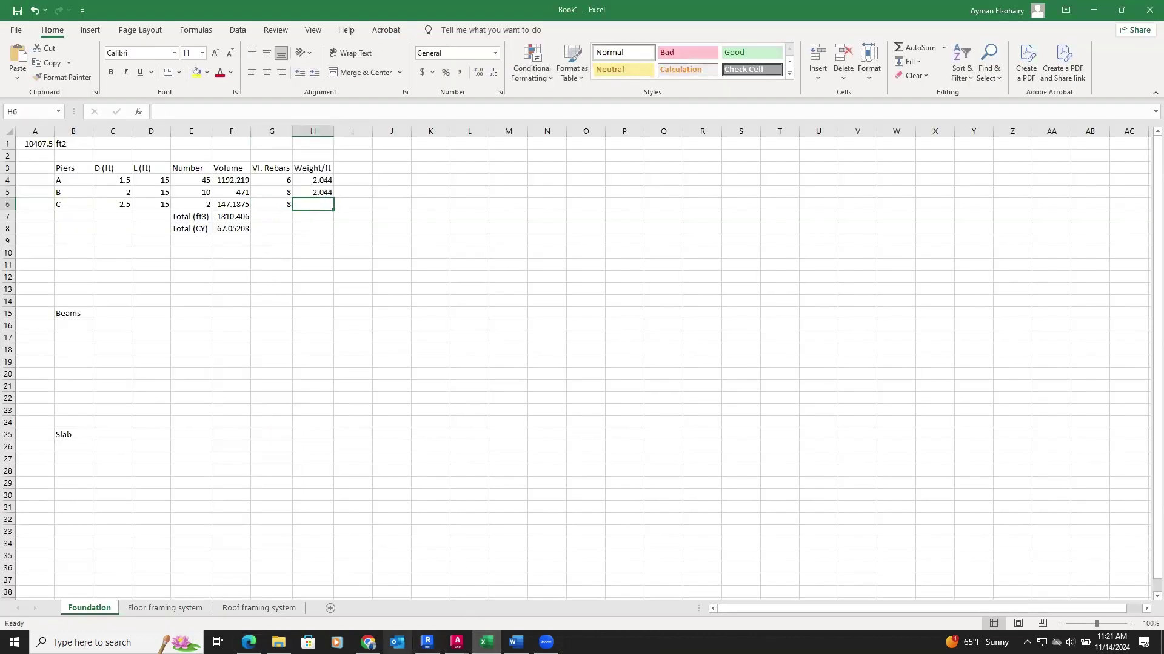
click(369, 642)
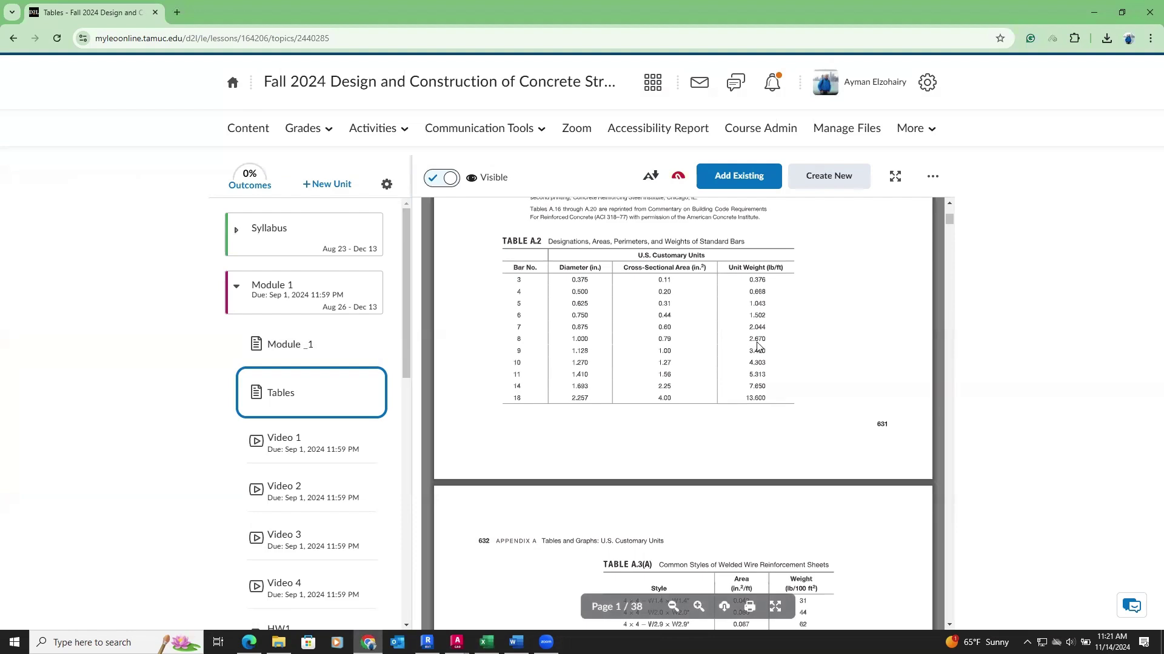
click(486, 643)
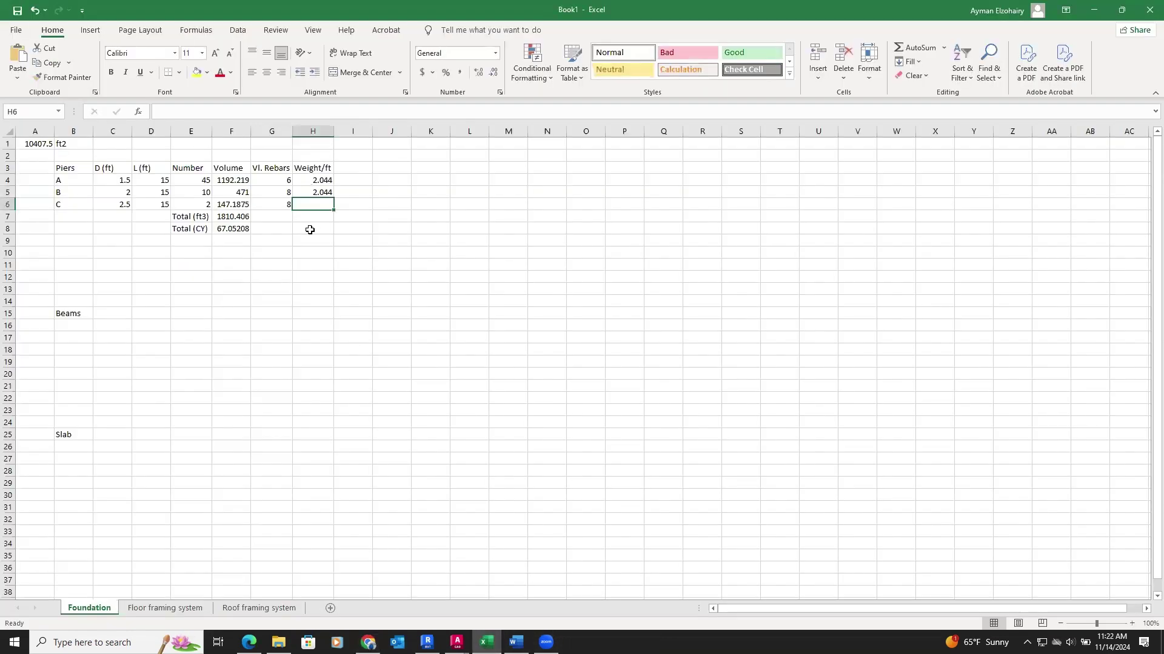
text(2.67)
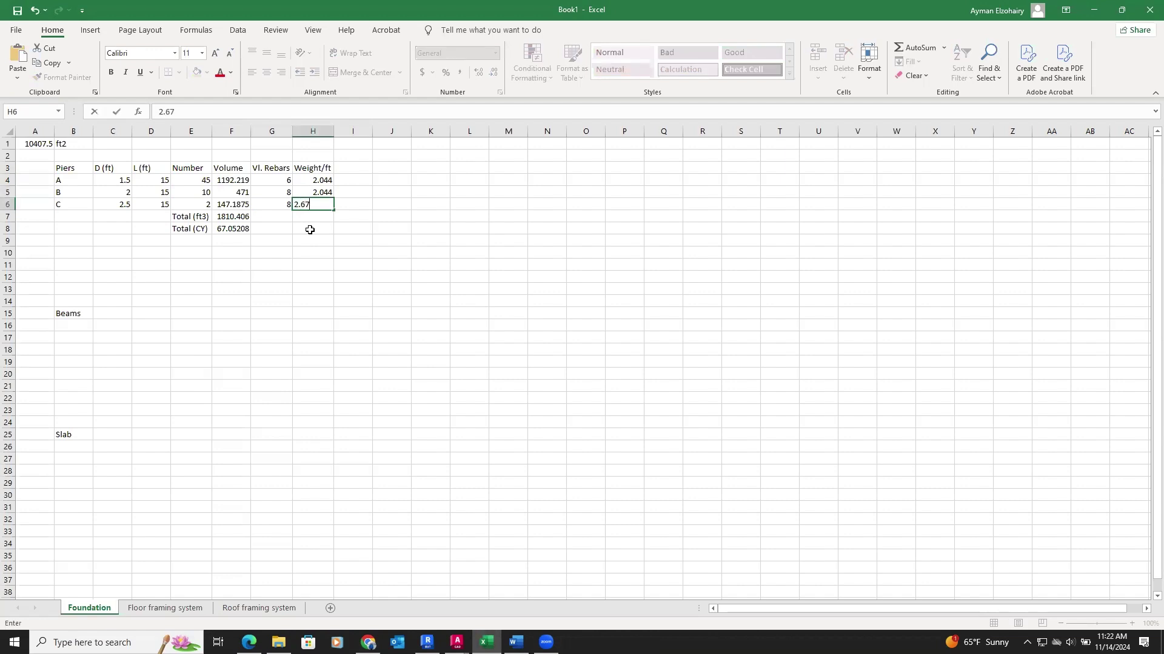
click(348, 231)
Enter the header "Total weight" in cell I3 and autofit column I to it.
click(348, 166)
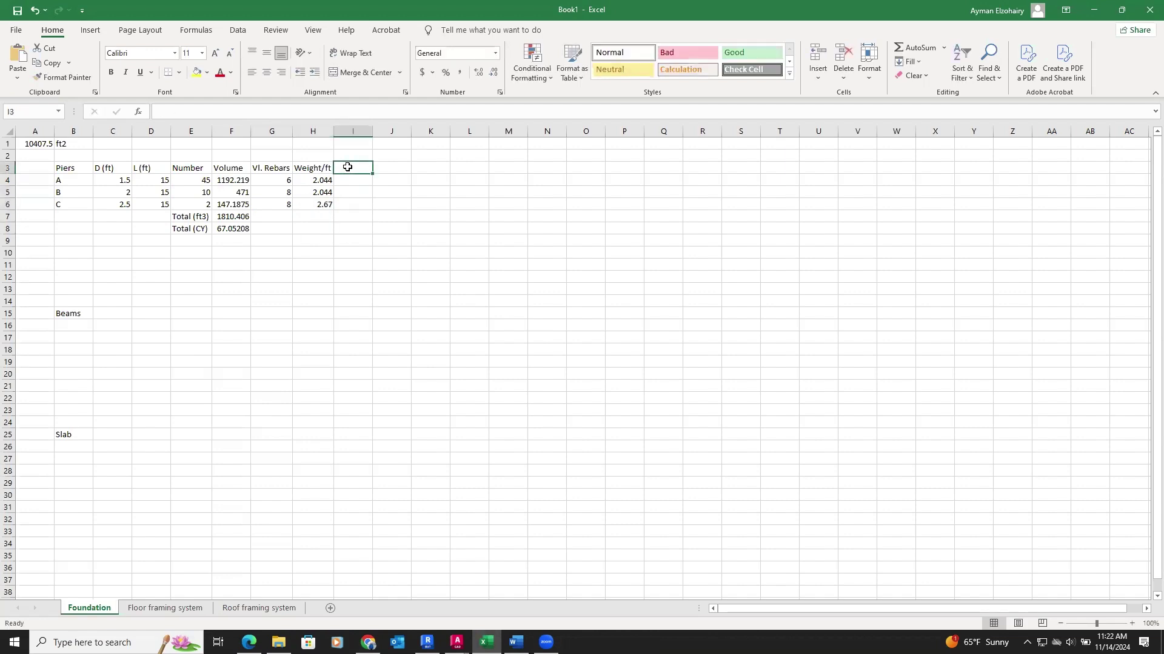
text(Total)
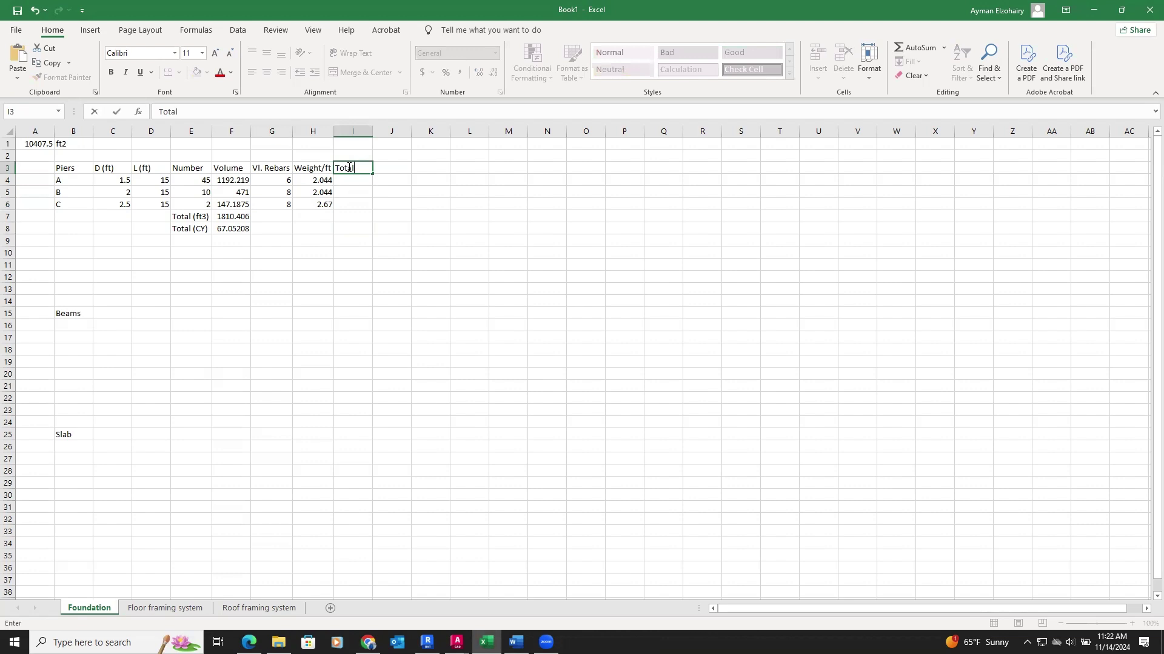
text( weight)
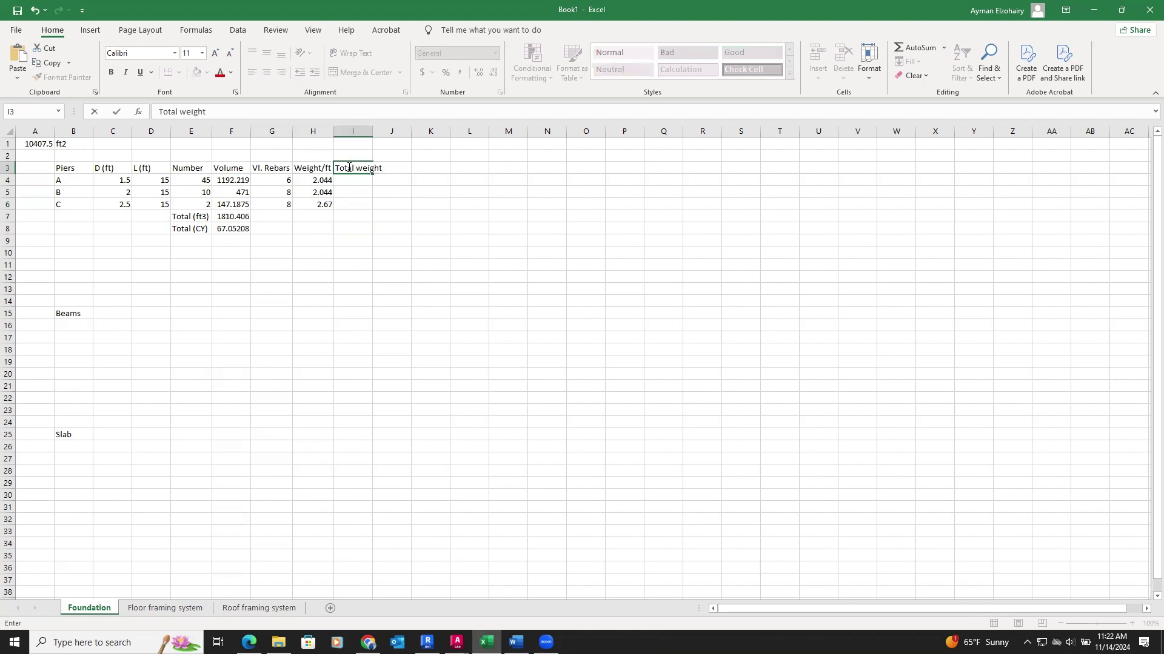
double_click(372, 127)
Calculate pier A's vertical rebar weight in cell I4 with the formula =G4*D4*H4.
click(363, 179)
text(=)
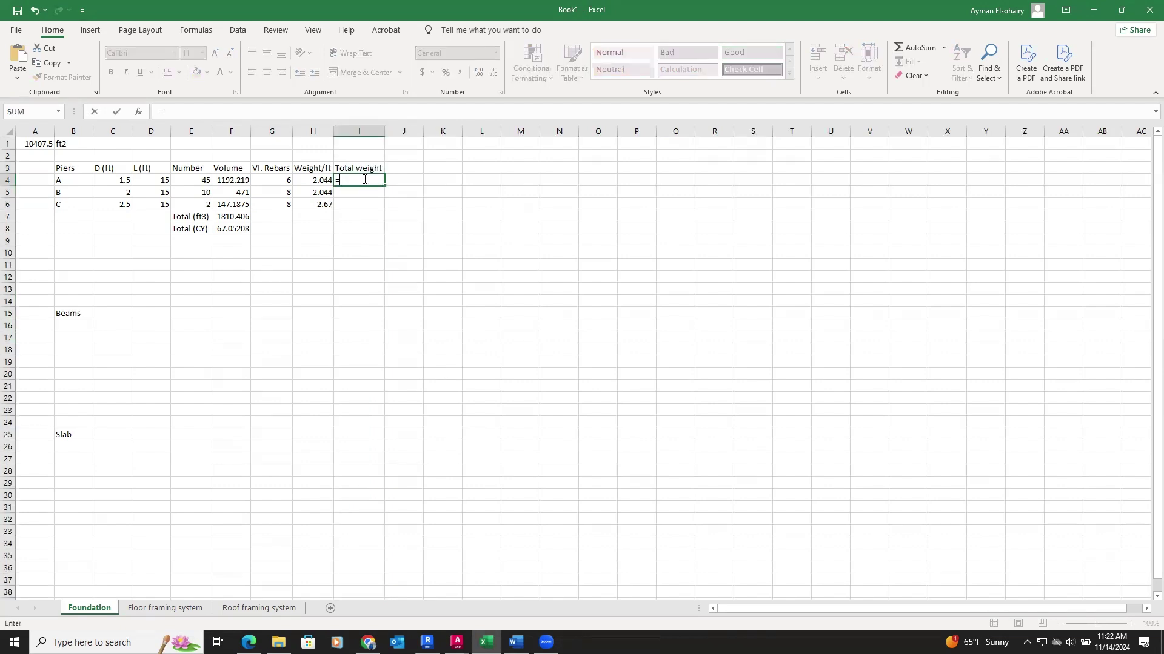
click(278, 180)
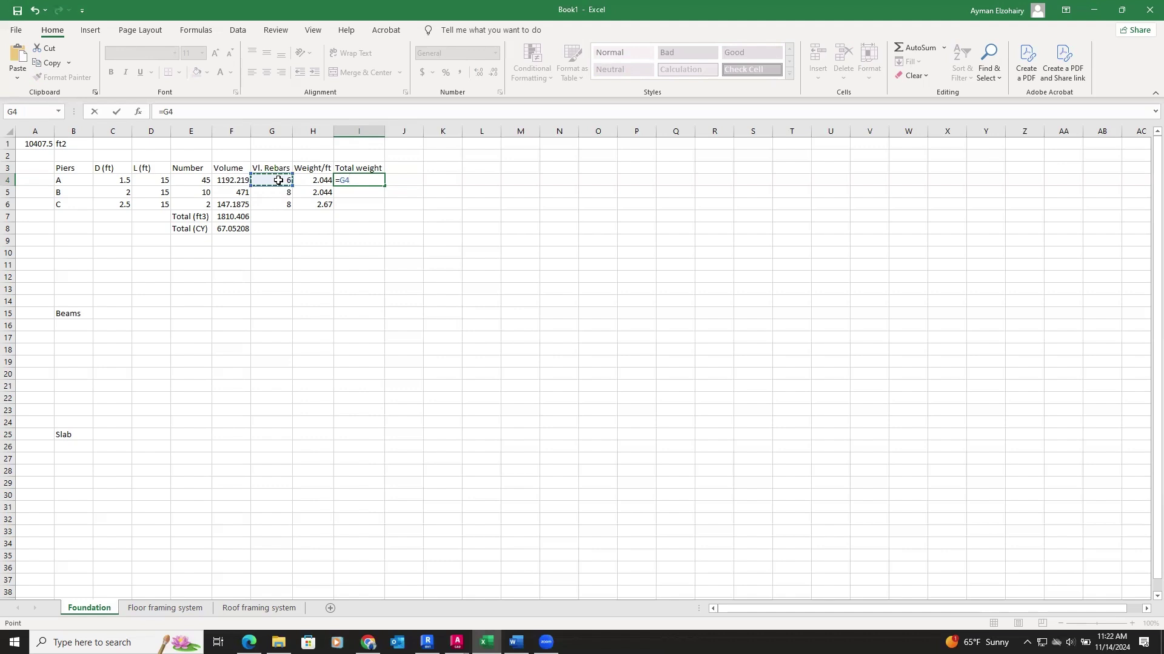
text(*)
click(161, 181)
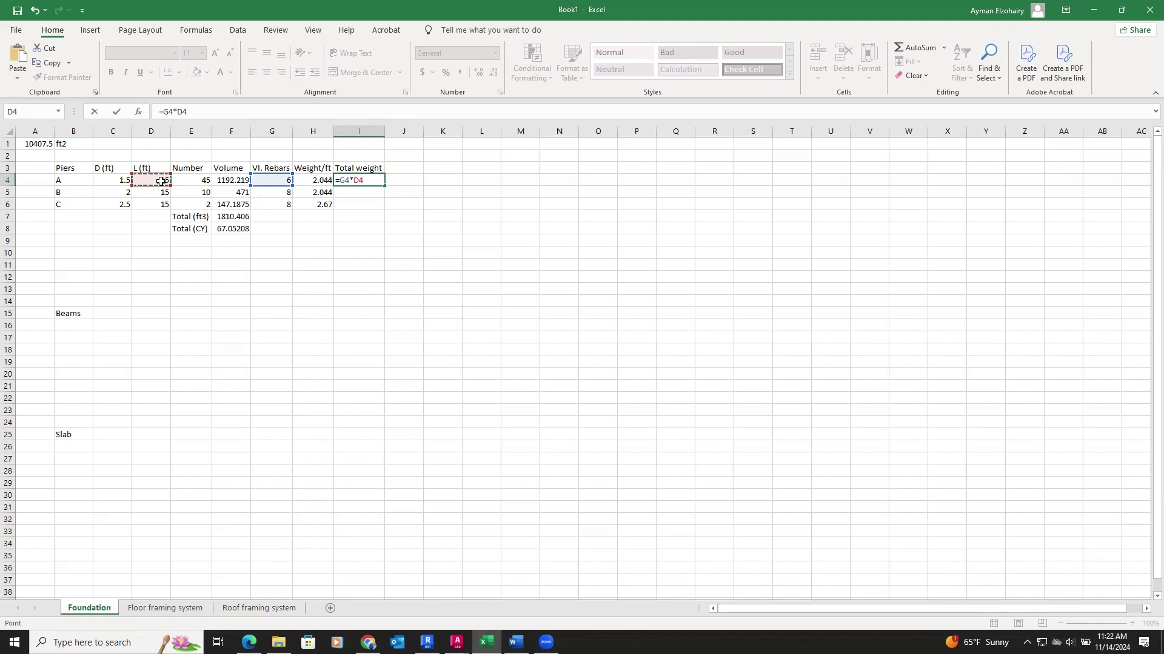
text(*)
click(306, 179)
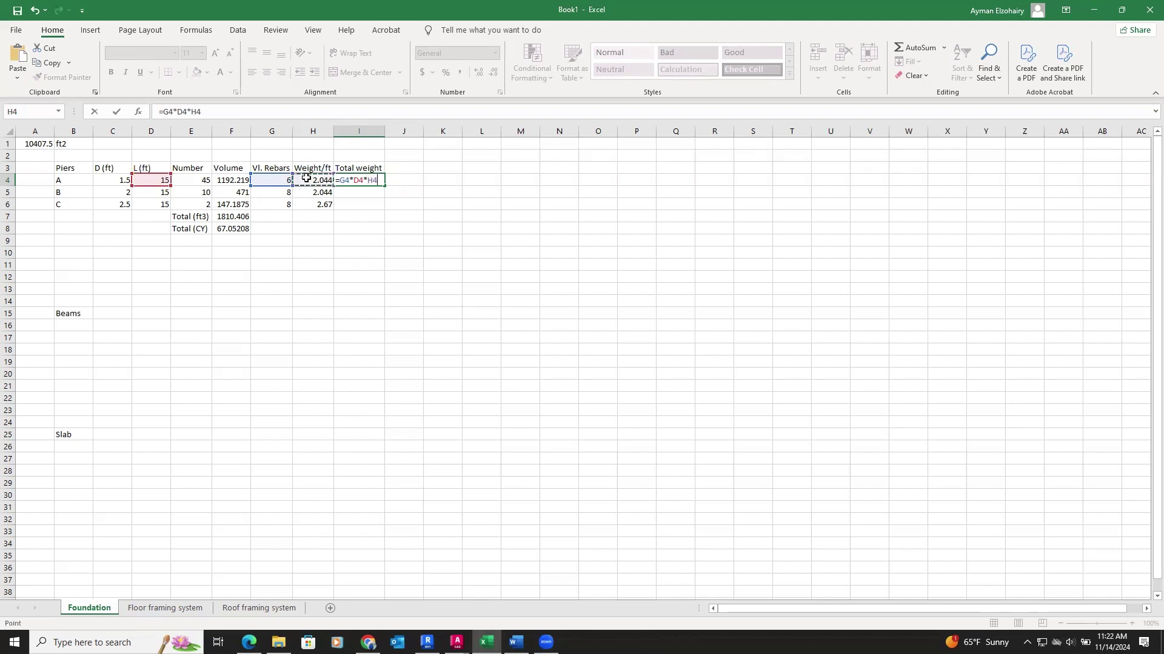
key(Return)
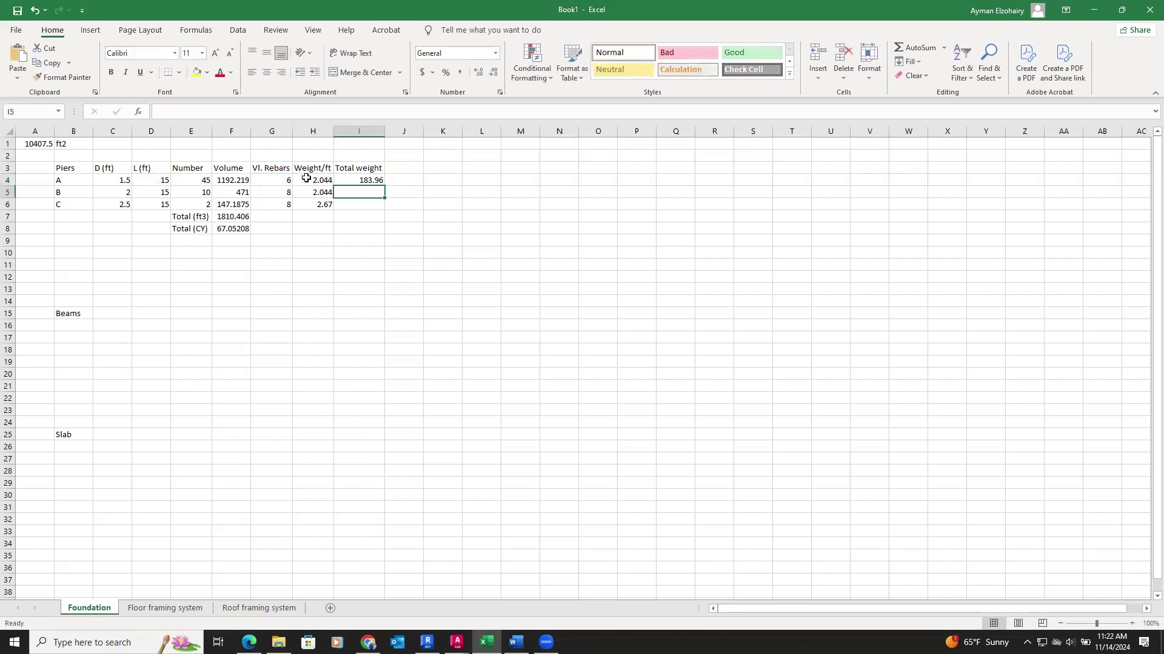
Extend the I4 formula to =G4*D4*H4*E4 to include the number of piers, and fill it down to I6.
click(350, 181)
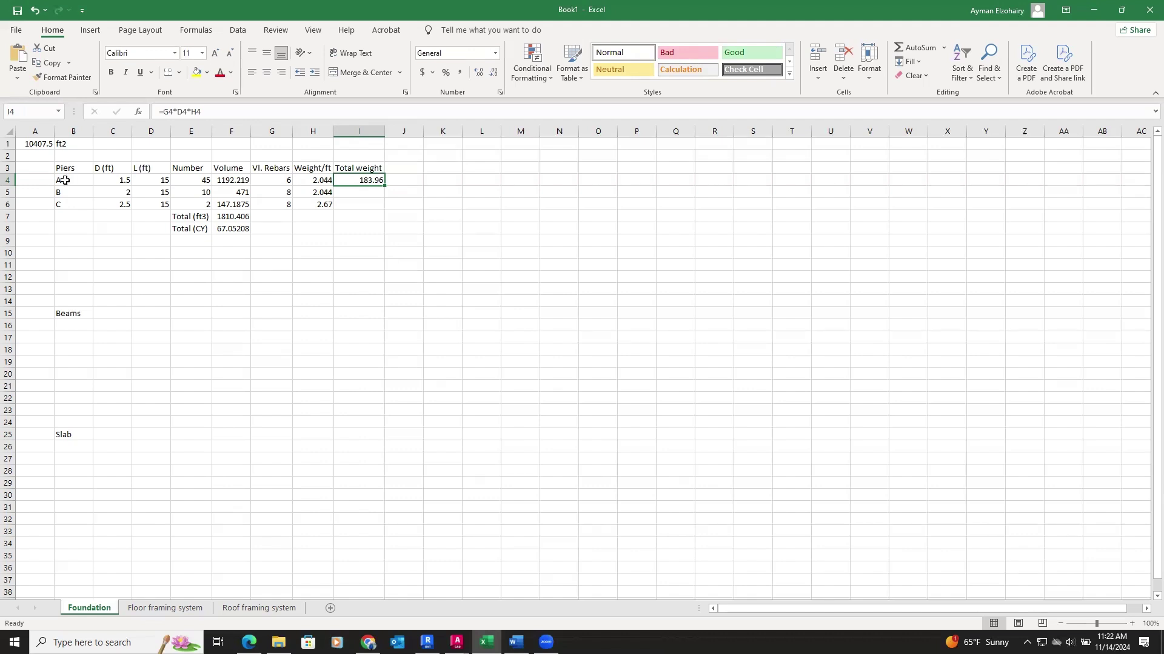
click(244, 113)
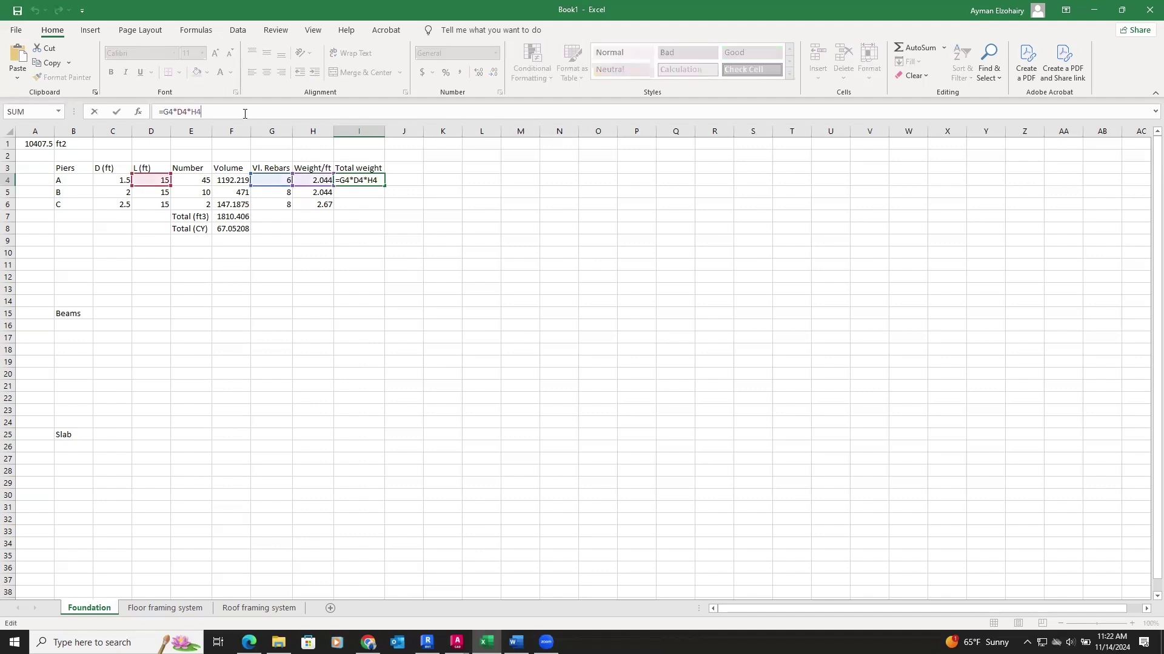
text(*)
click(196, 182)
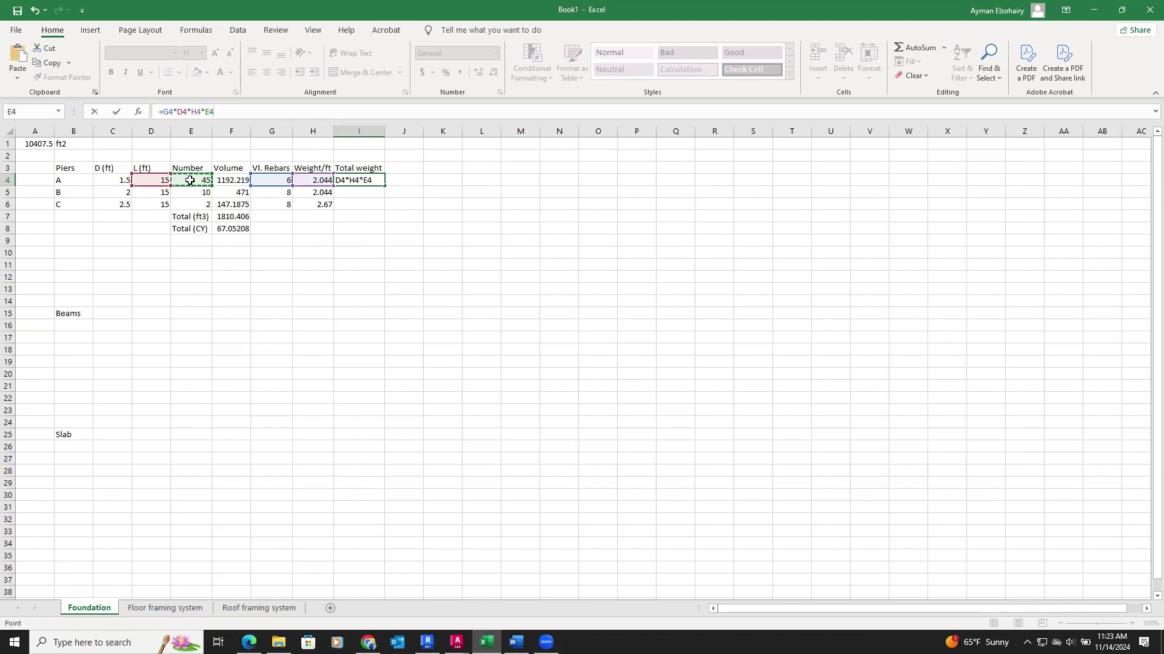
key(Return)
click(344, 180)
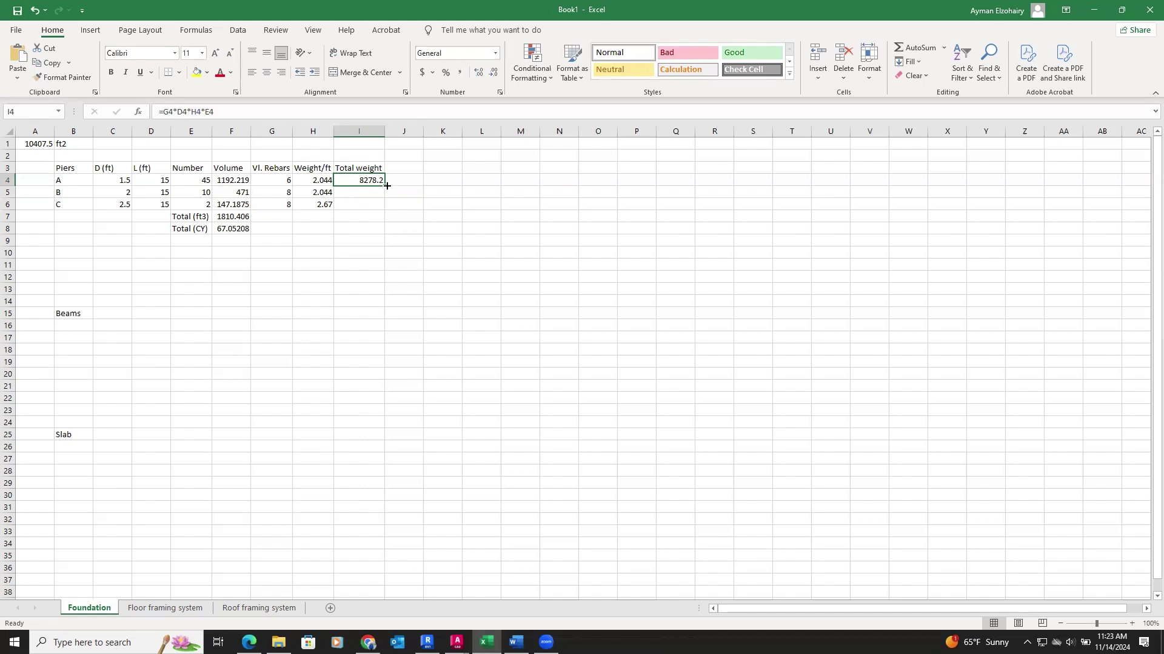
drag(387, 186, 382, 208)
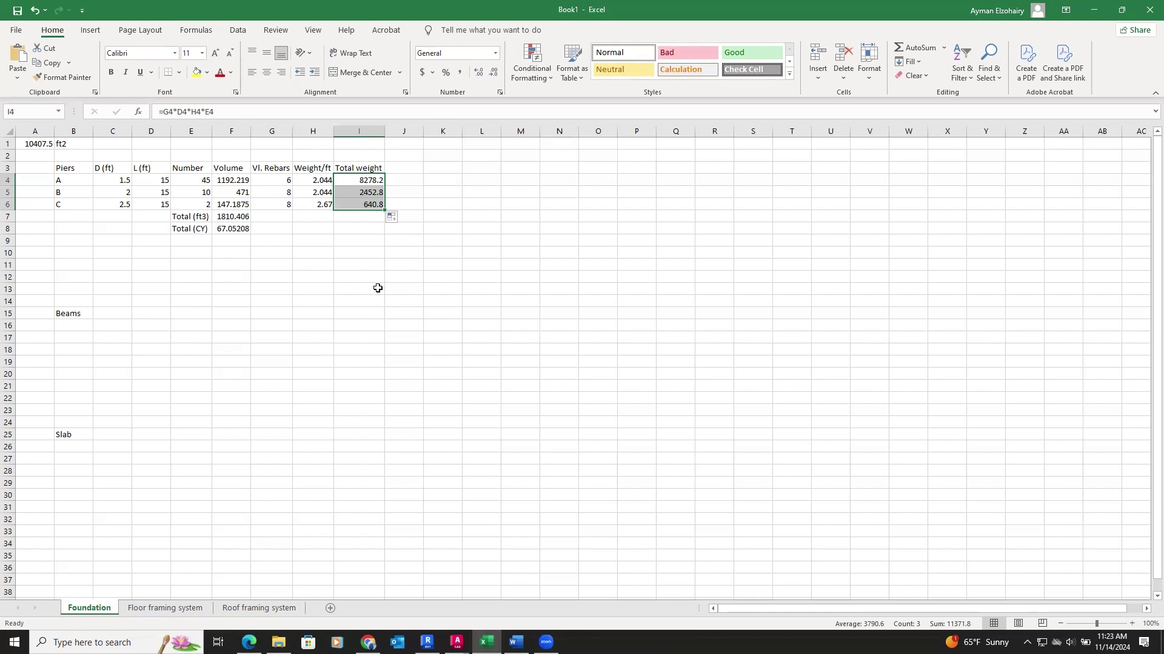
Label cell H7 "Total (lb)" below the Weight/ft column.
click(314, 216)
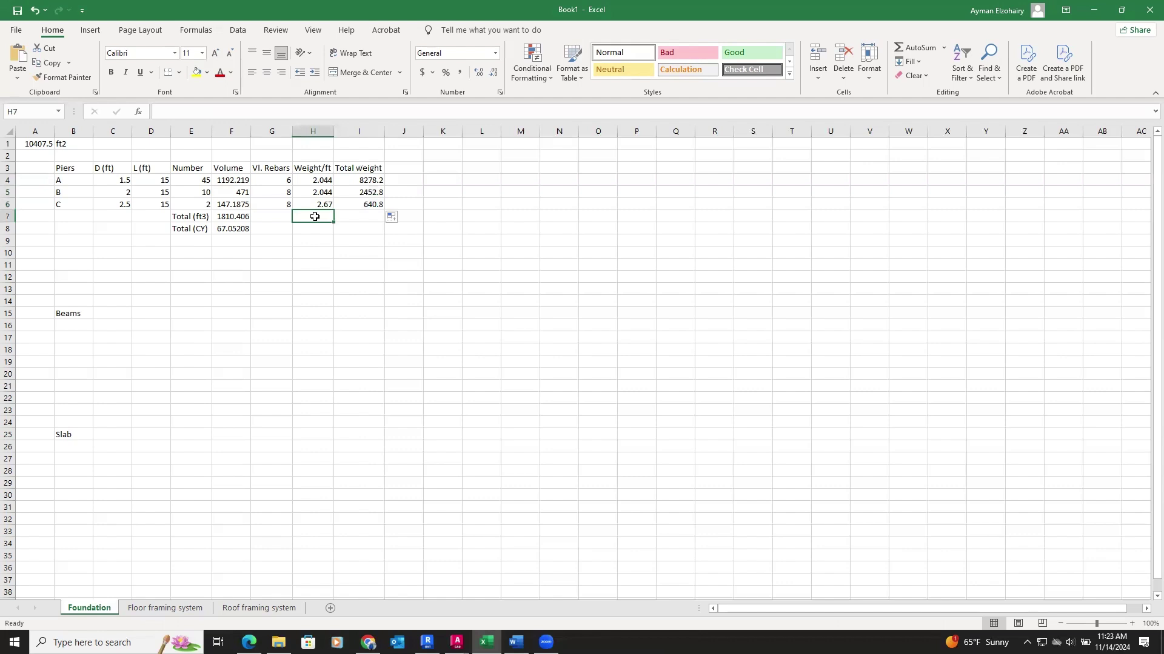
text(Tota)
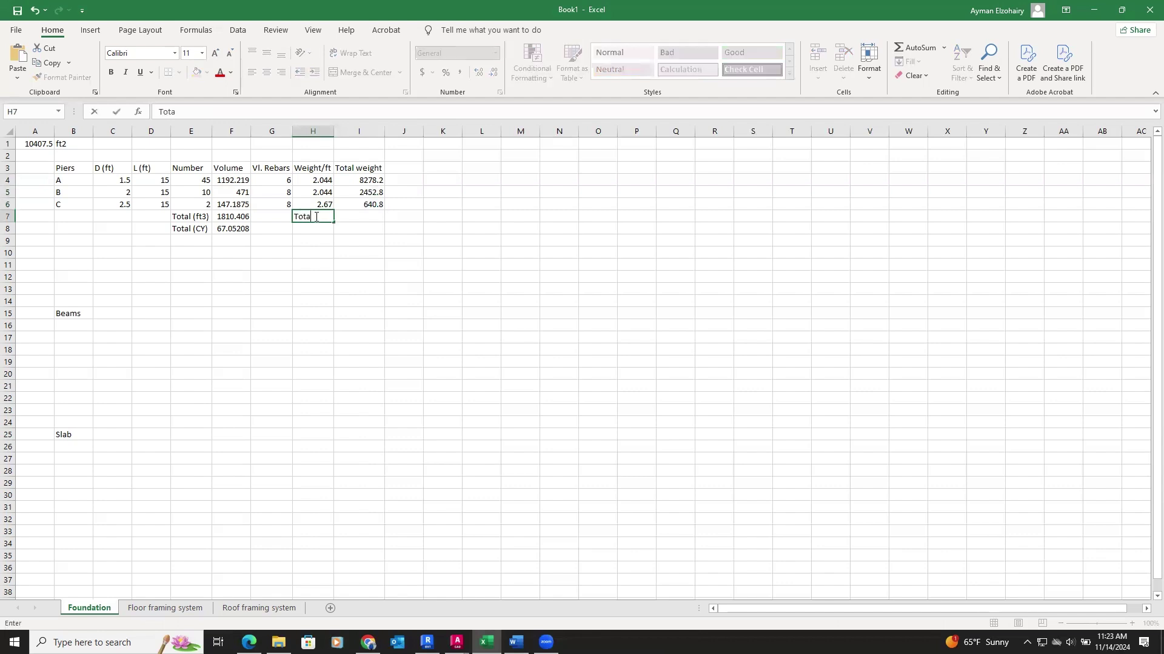
text(l (ib)
click(323, 217)
key(BackSpace)
text(l (lb)
Sum the three piers' total rebar weights in cell I7 with =SUM(I4:I6).
click(350, 217)
text(=)
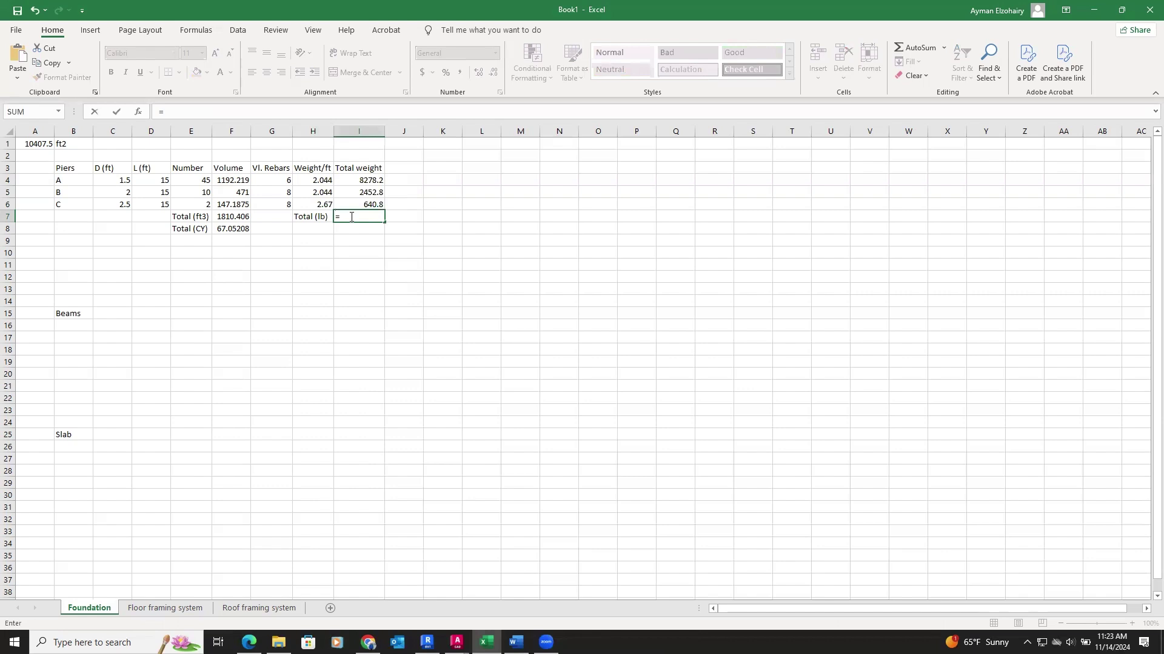
text(sum)
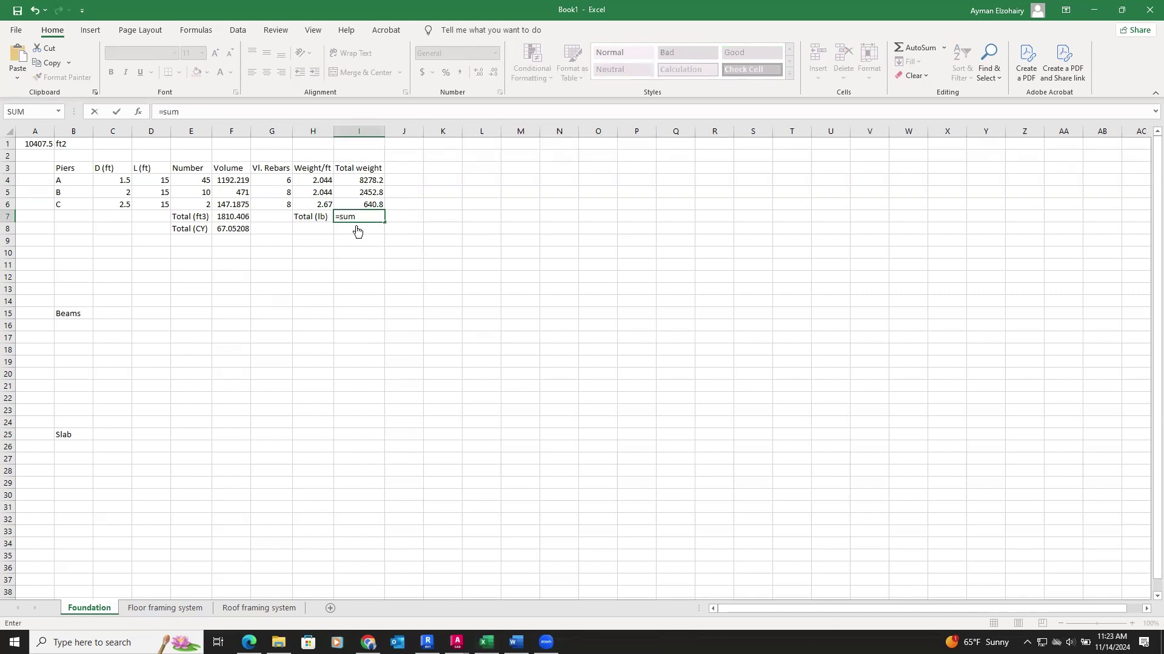
text(()
drag(358, 180, 358, 203)
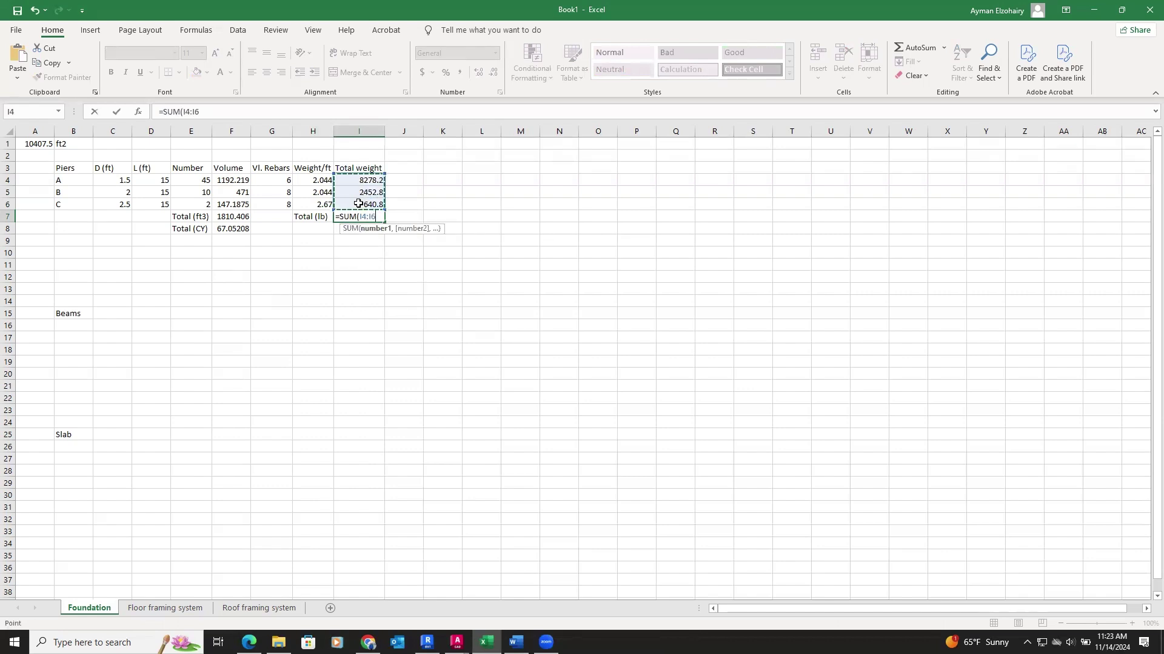
key(Return)
Label cell H8 "Total (ton)" beneath the pound total's label.
click(315, 228)
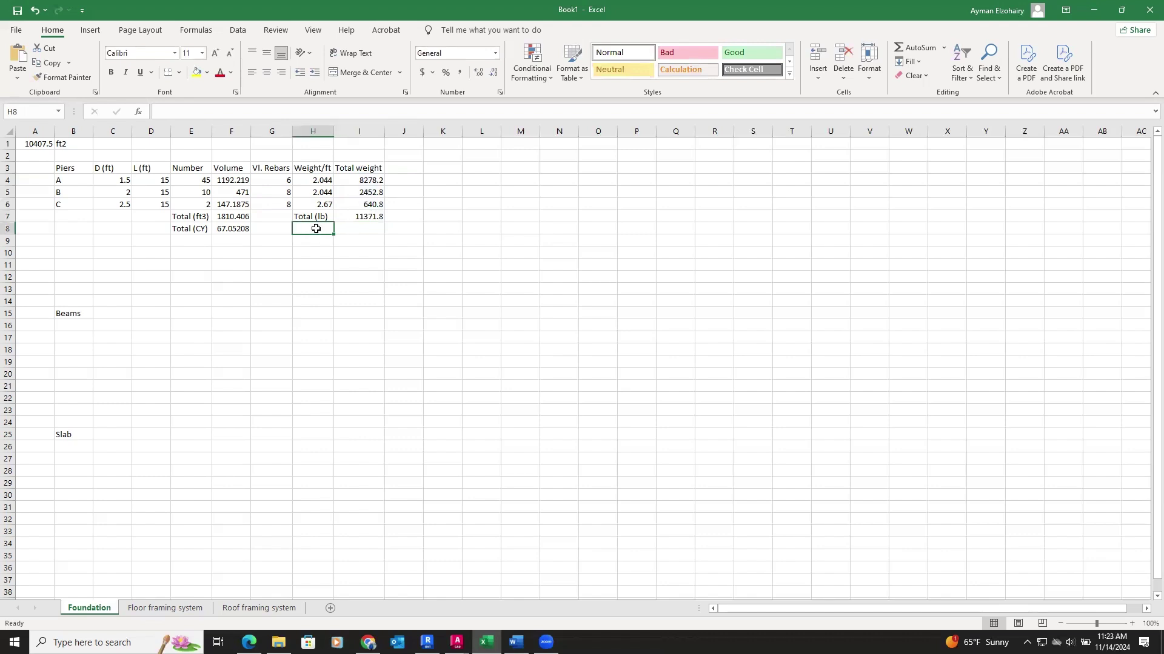
text(Total (lb)
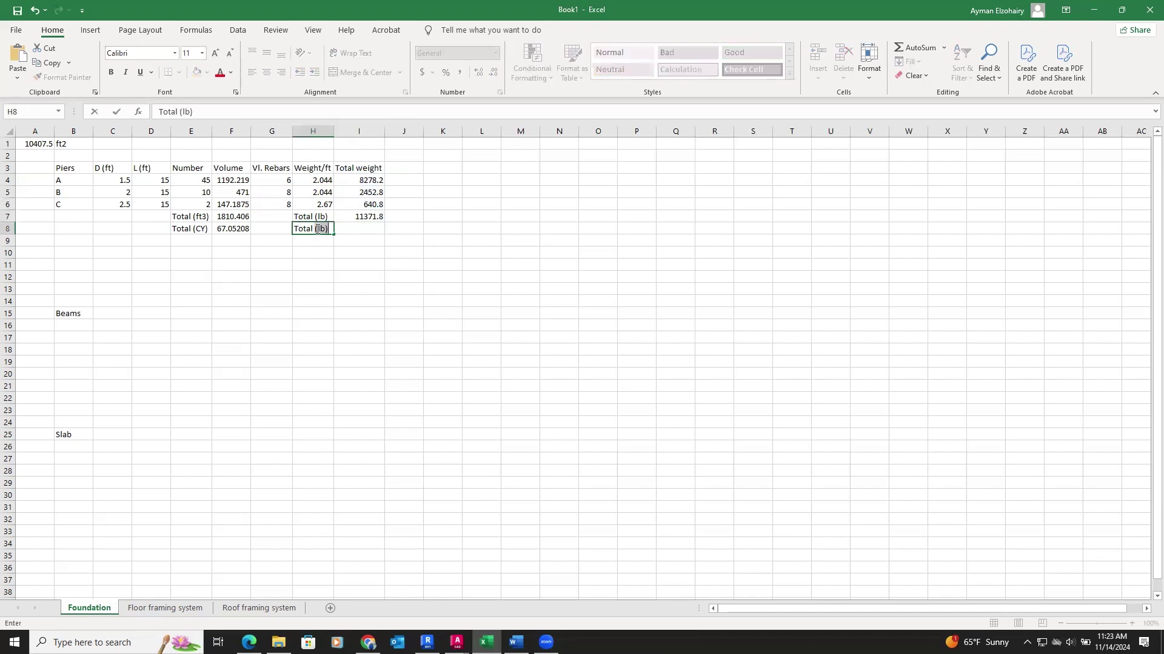
key(BackSpace)
key(BackSpace)
key(BackSpace)
text(ton))
Convert the total rebar weight to tons in cell I8 with the formula =I7/2000.
click(359, 228)
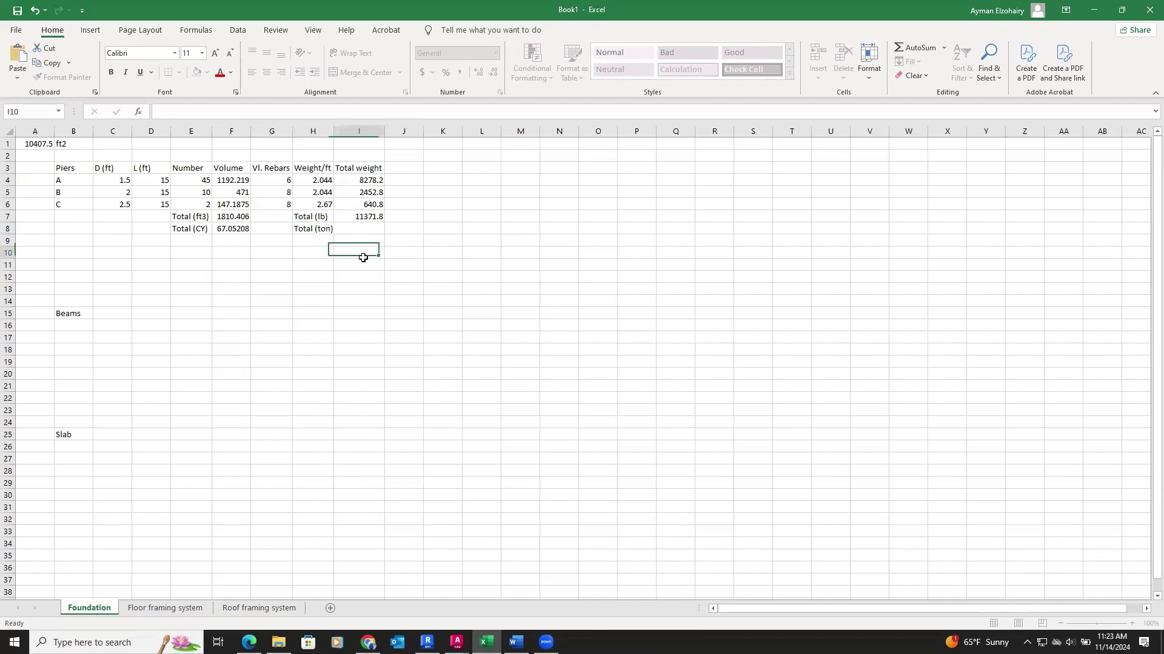
text(=)
click(363, 217)
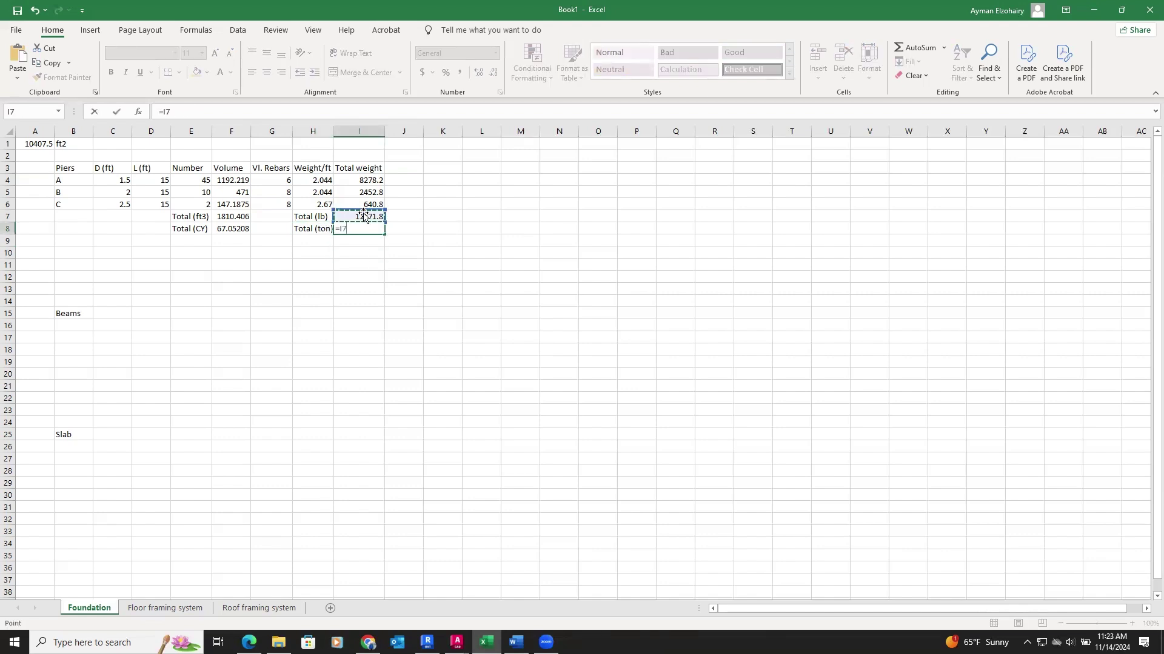
text(/2000)
key(Return)
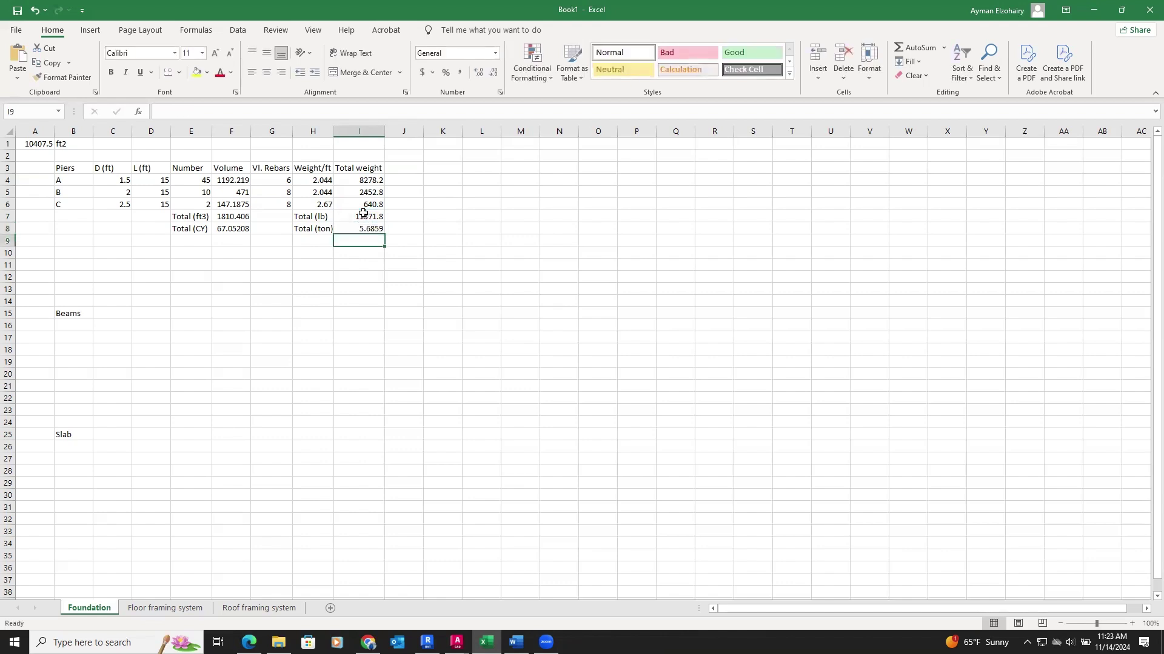
click(367, 229)
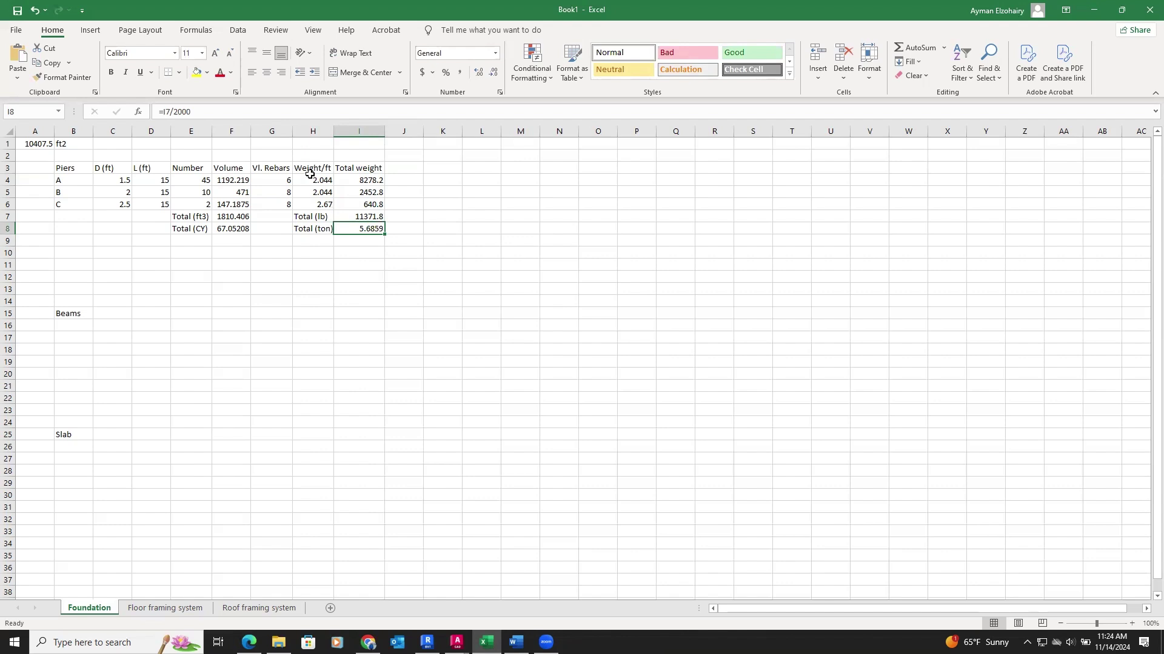
drag(348, 180, 358, 193)
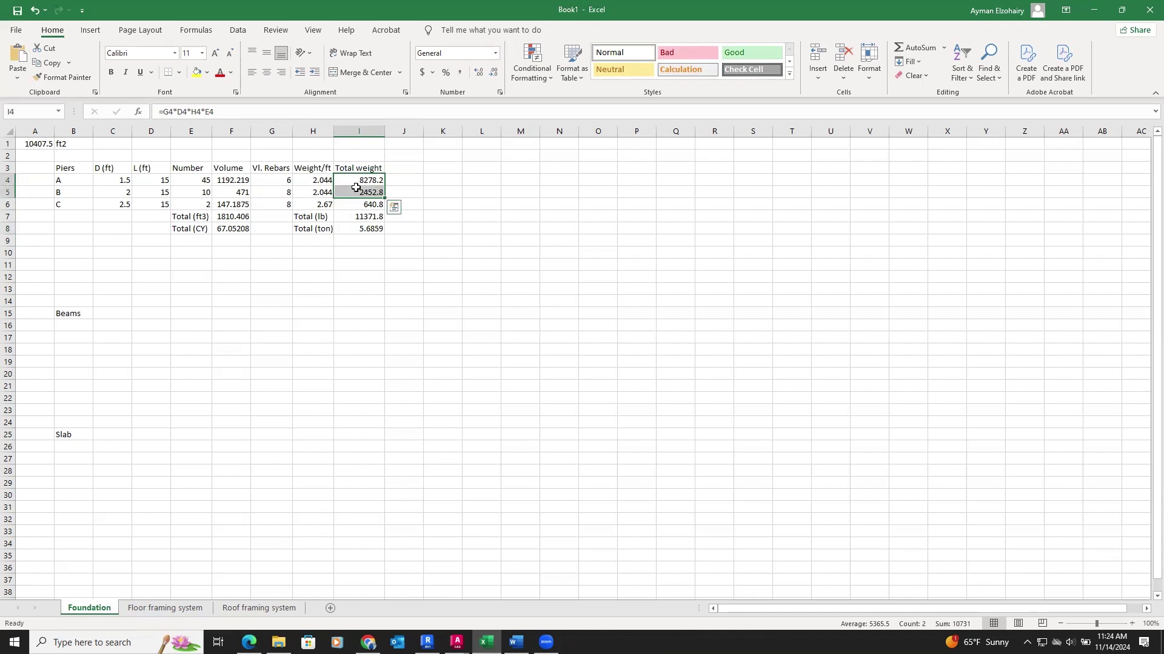
click(357, 205)
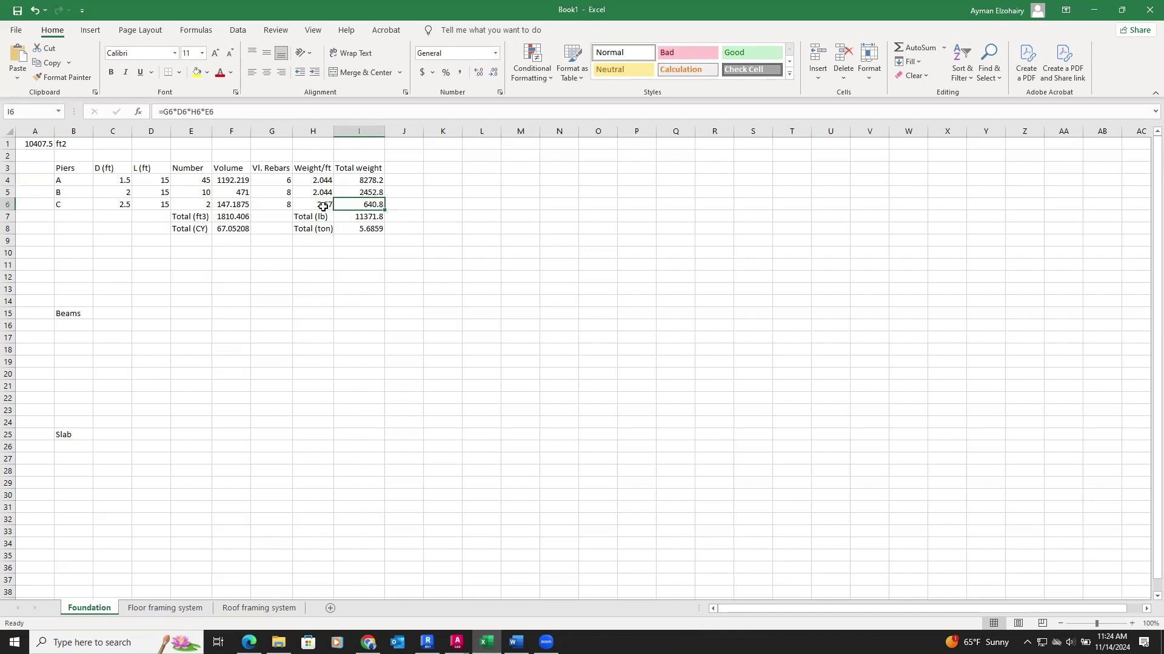
Enter the header "Ties" in cell J3 and switch to the drilled pier schedule in the PDF in Edge.
click(403, 168)
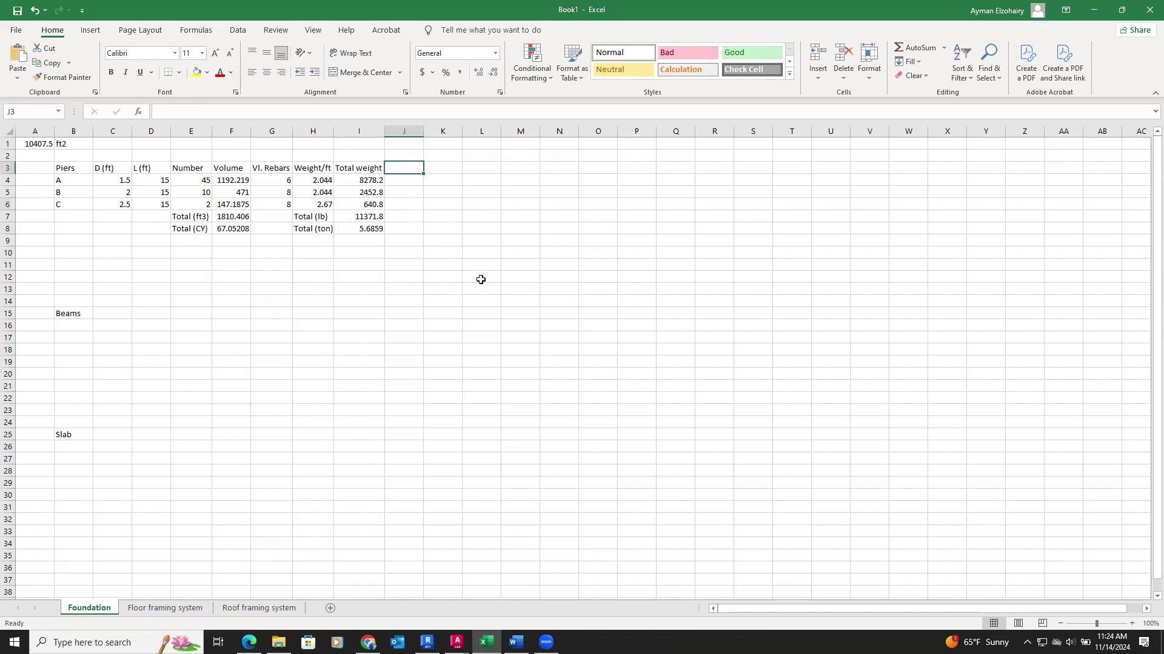
text(Ties)
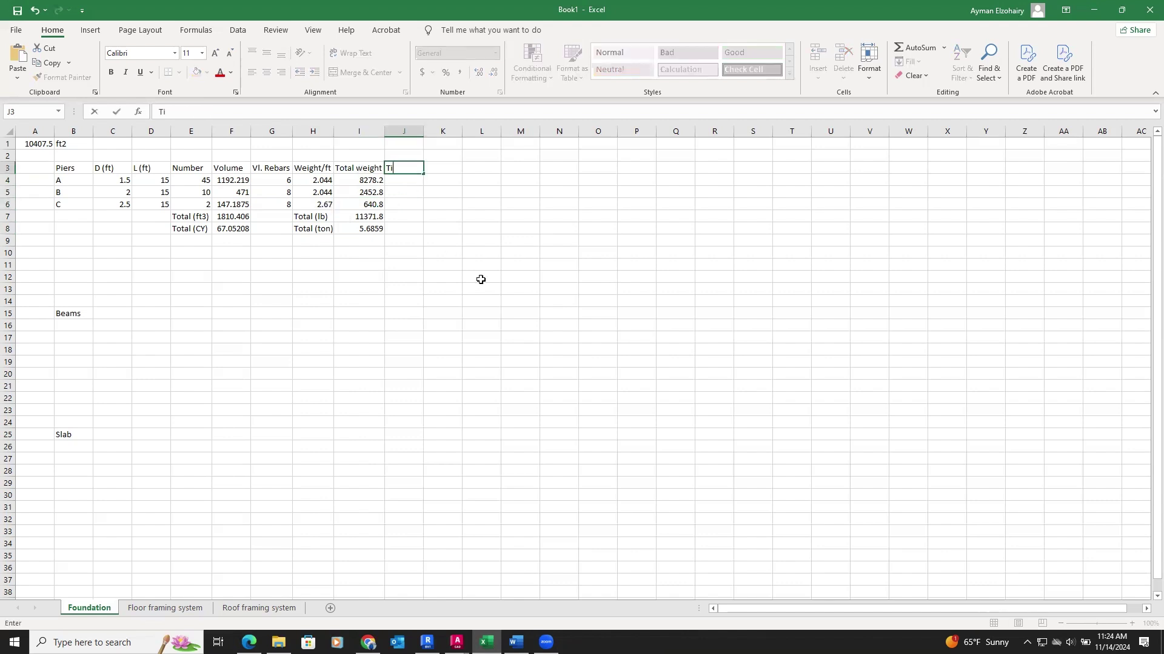
click(480, 325)
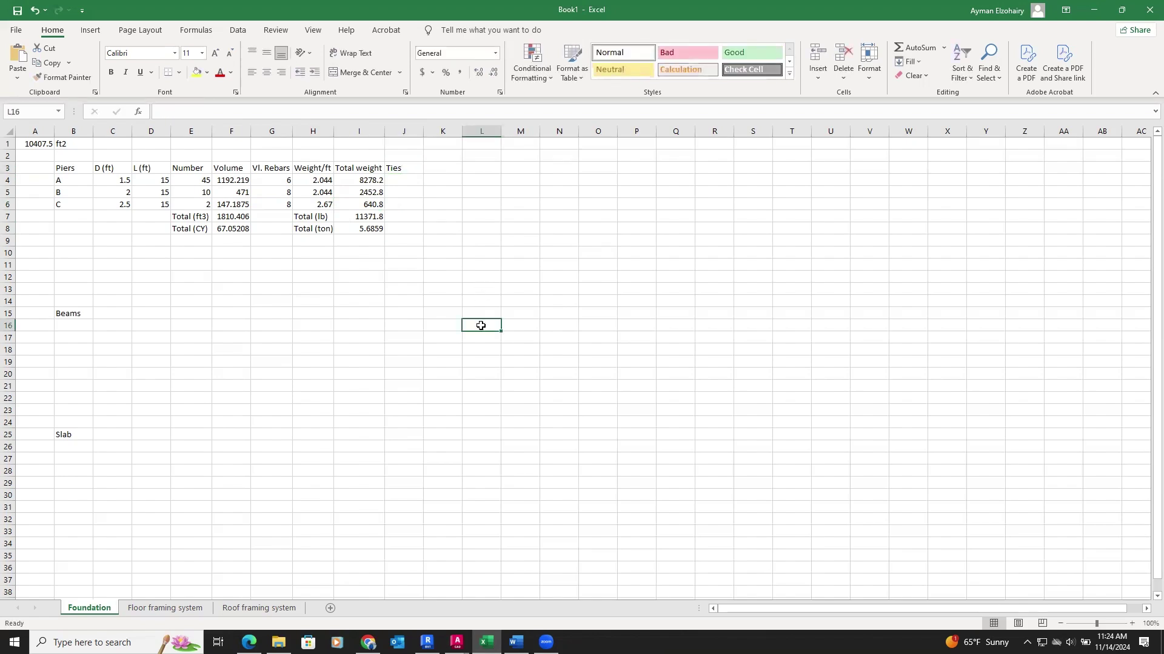
click(249, 643)
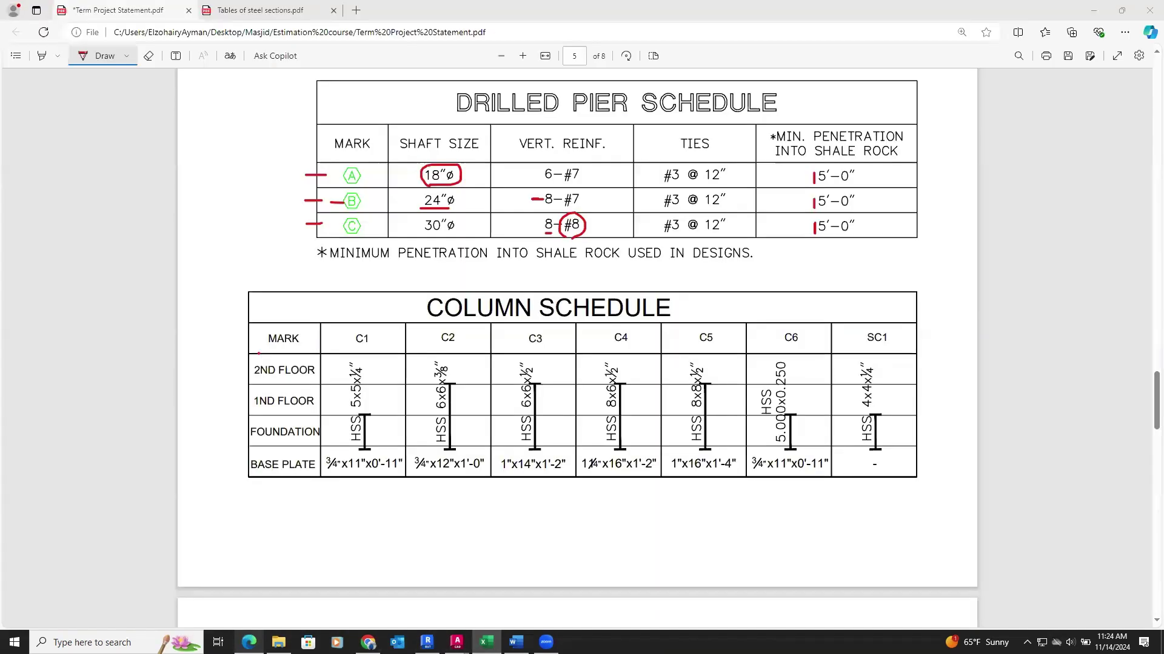
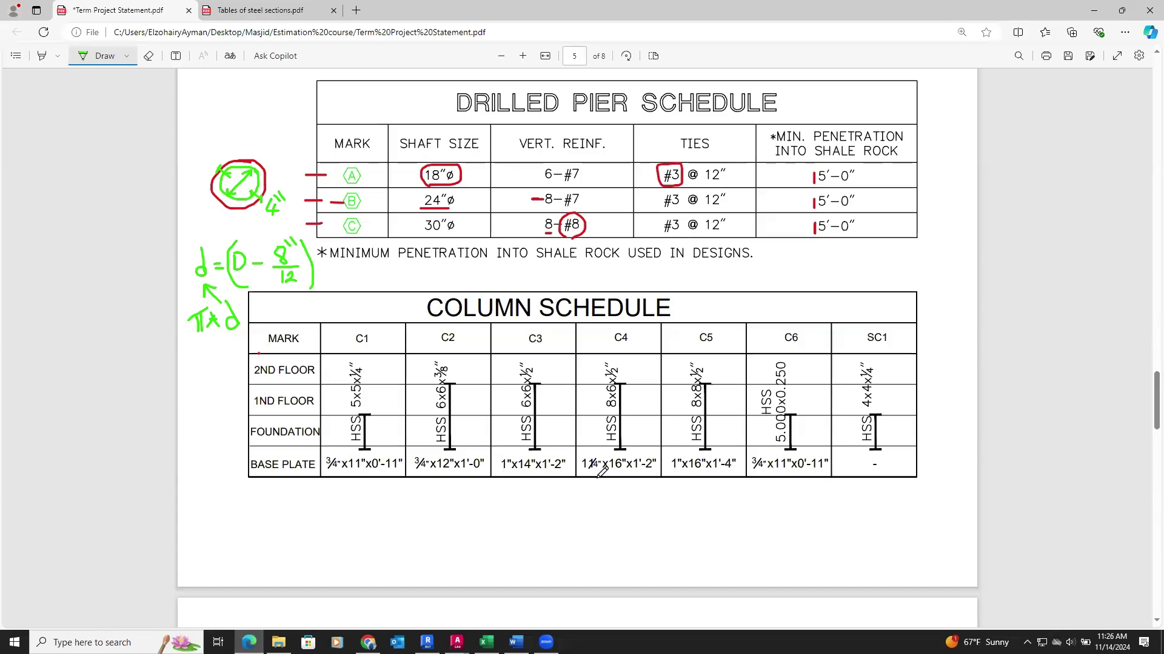
Back in Excel, complete pier A's tie count in J4 as =D4/1+1 and fill the formula down to J6.
click(486, 641)
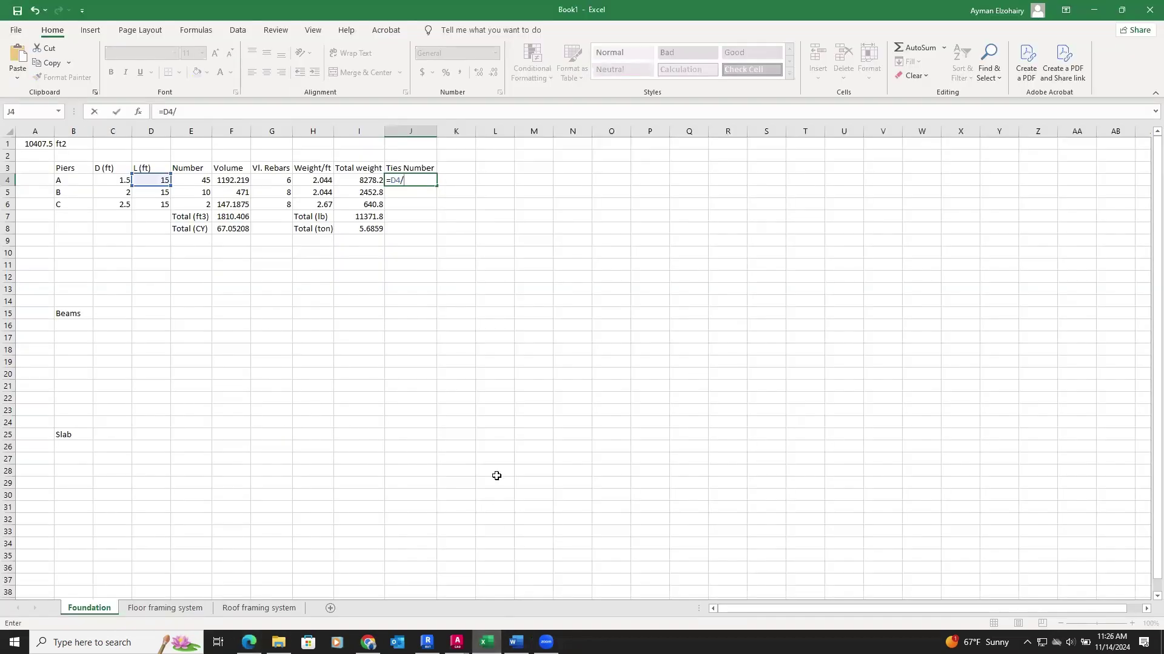
text(1+1)
key(Return)
click(405, 180)
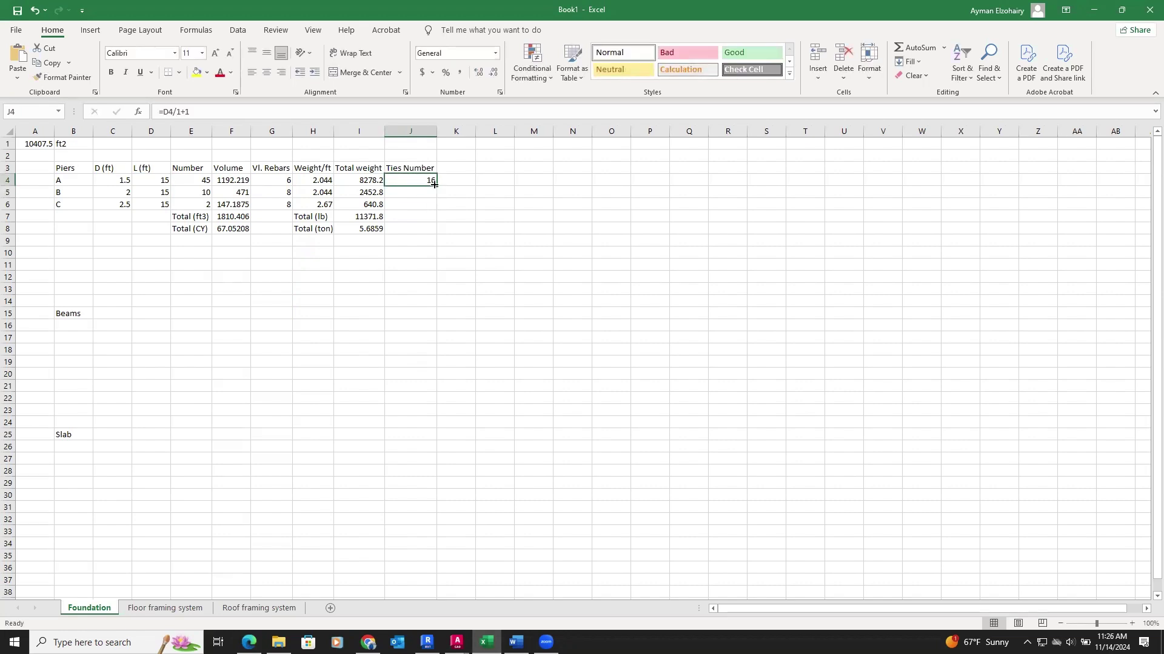
drag(435, 185, 435, 207)
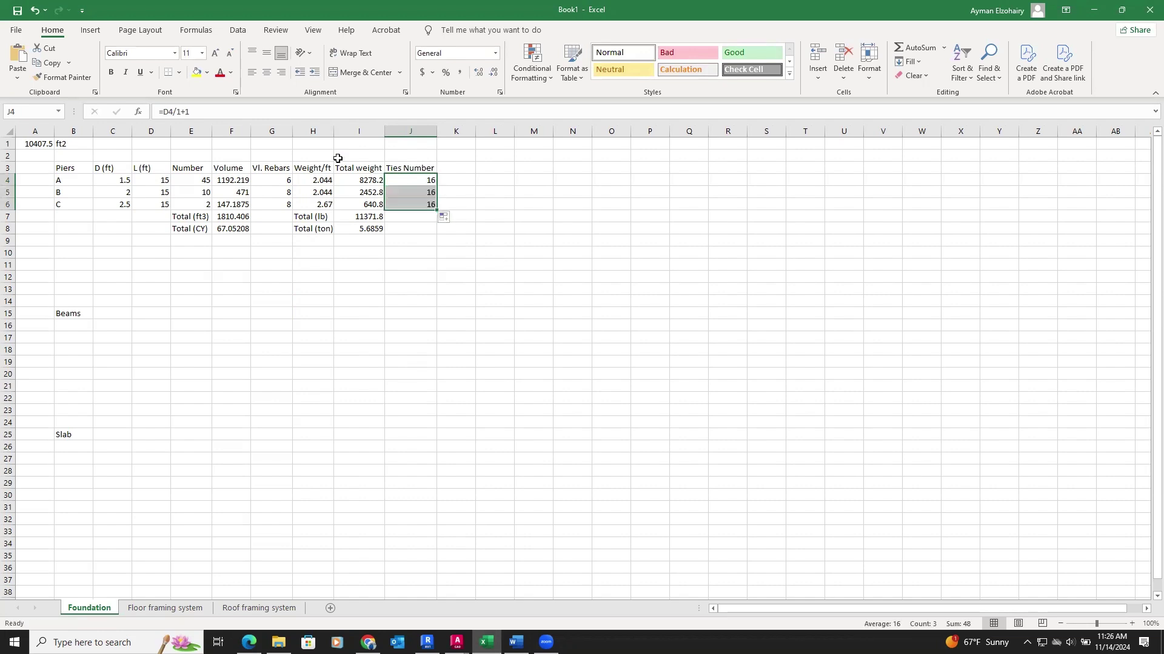
Enter the header "Periemeter" in cell K3 and fit column K to its text.
click(451, 169)
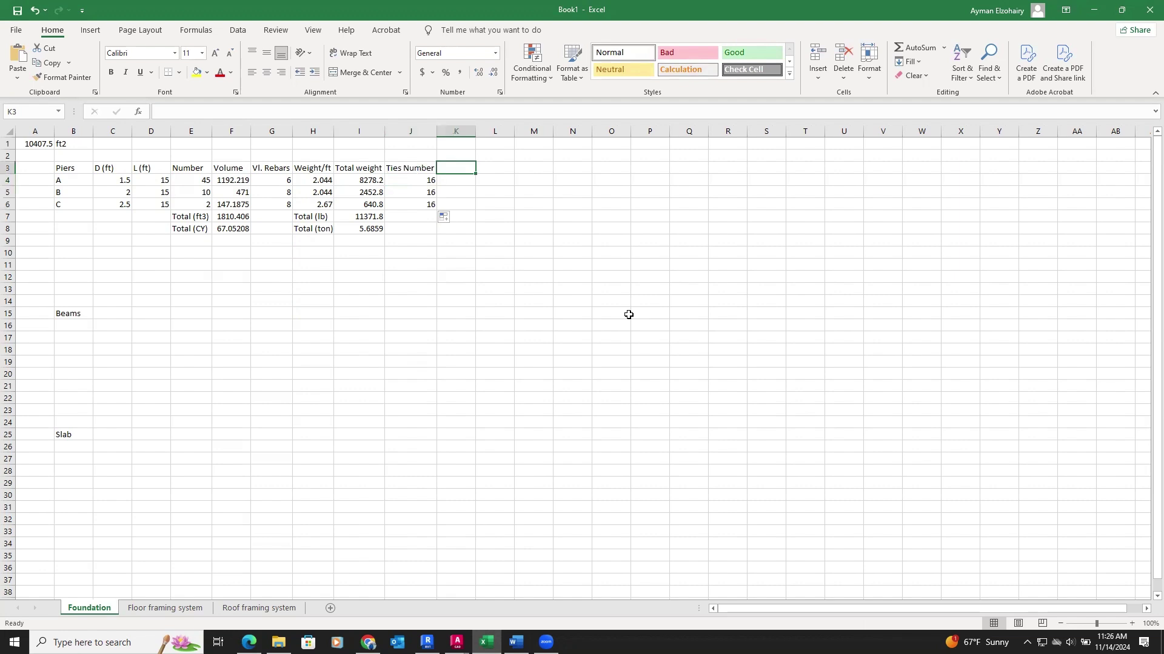
text(P)
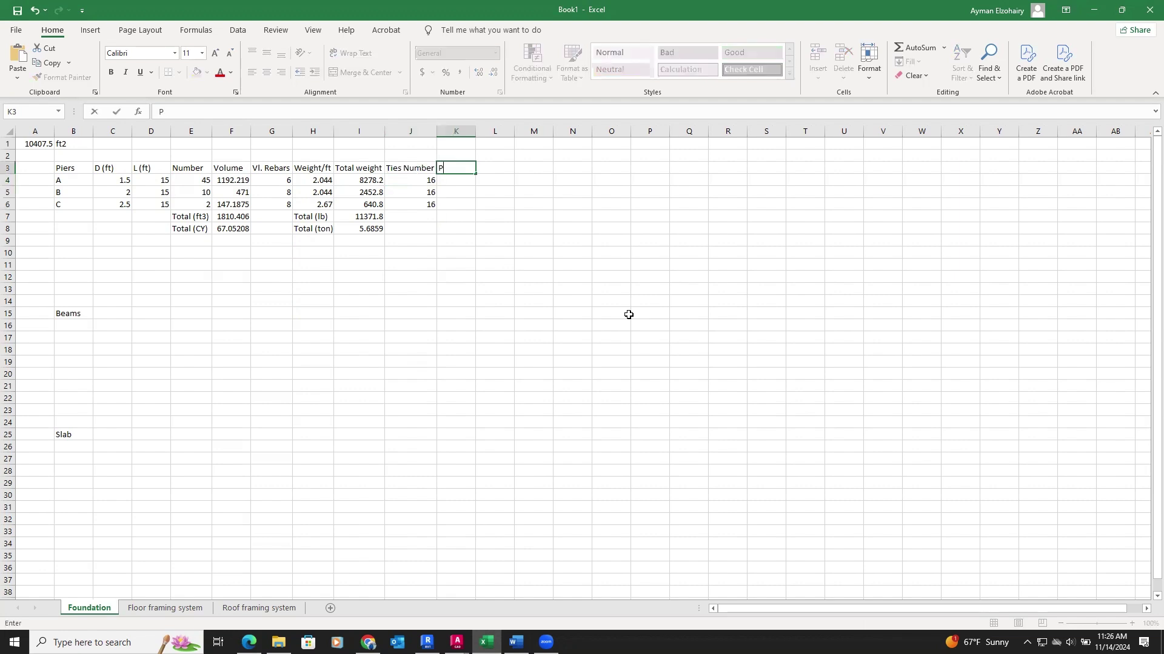
text(eriemeter)
click(456, 130)
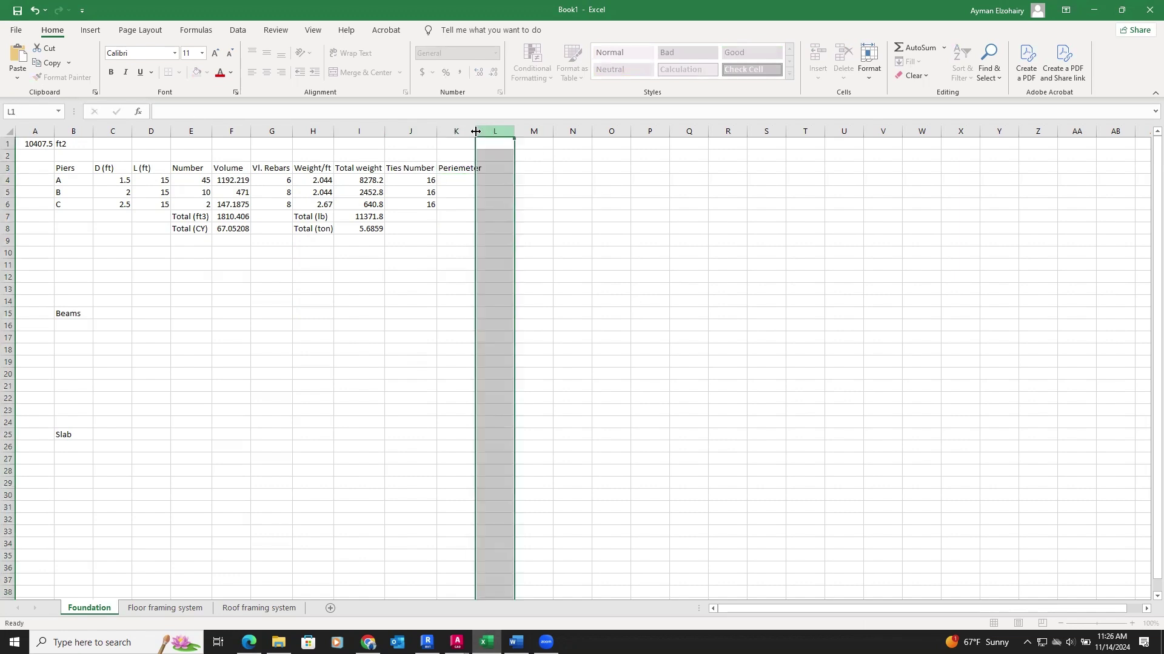
double_click(475, 131)
Compute pier A's tie perimeter in K4 with =3.14*(C4-(8/12)) and fill the formula down to K6.
click(471, 178)
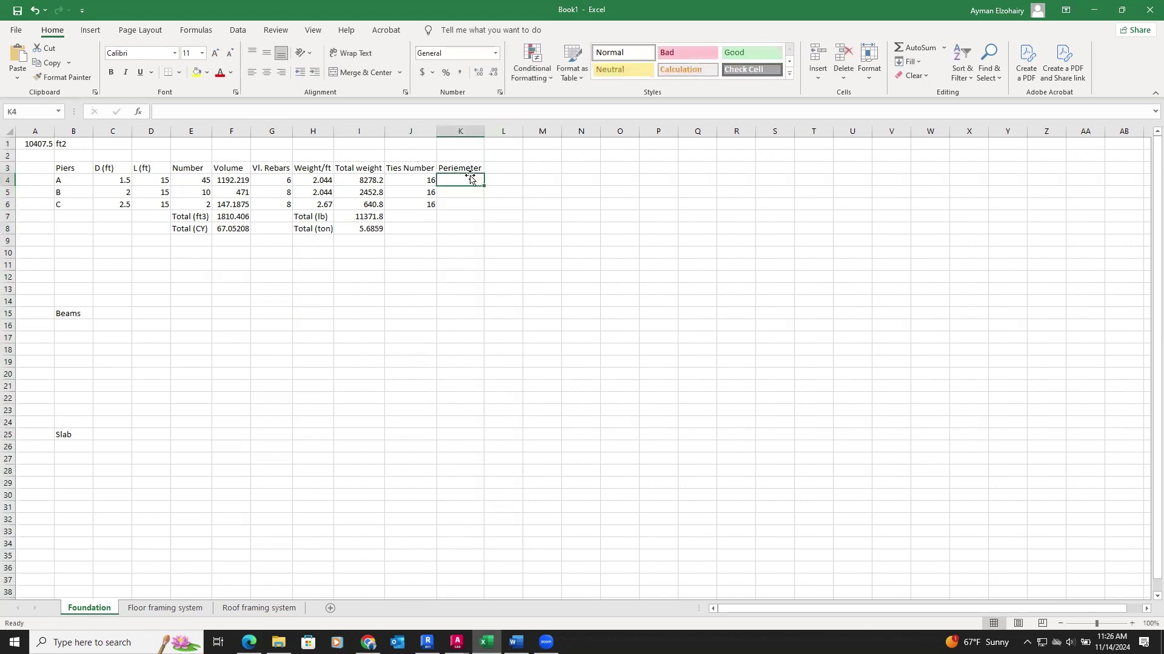
text(=)
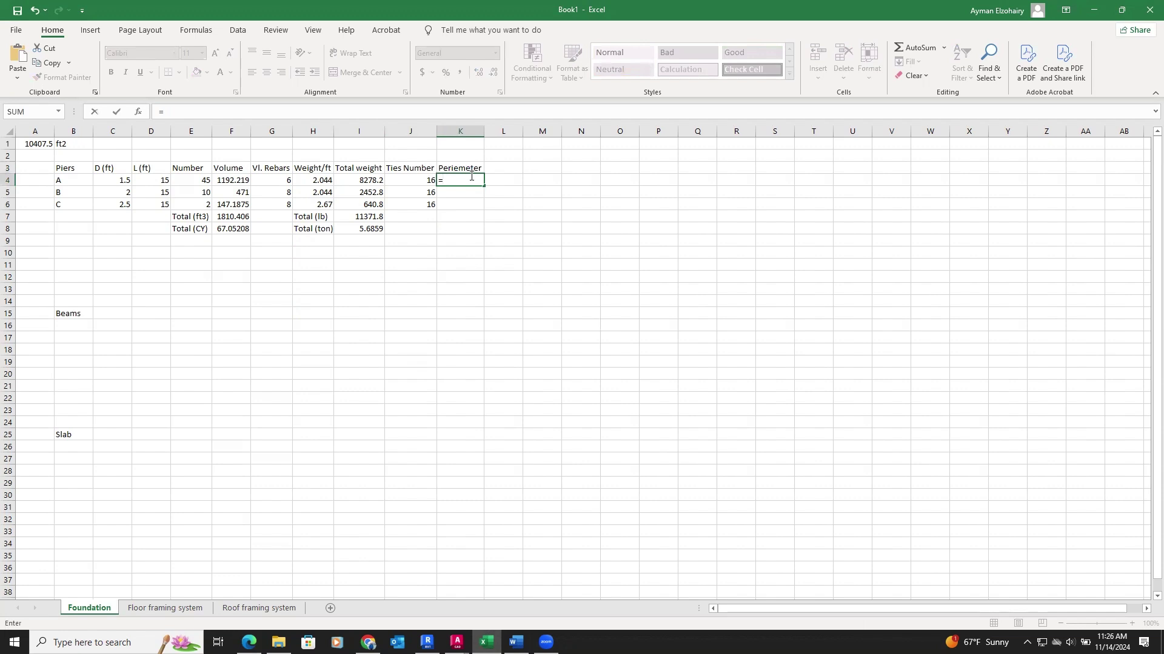
text(3.14*()
click(121, 180)
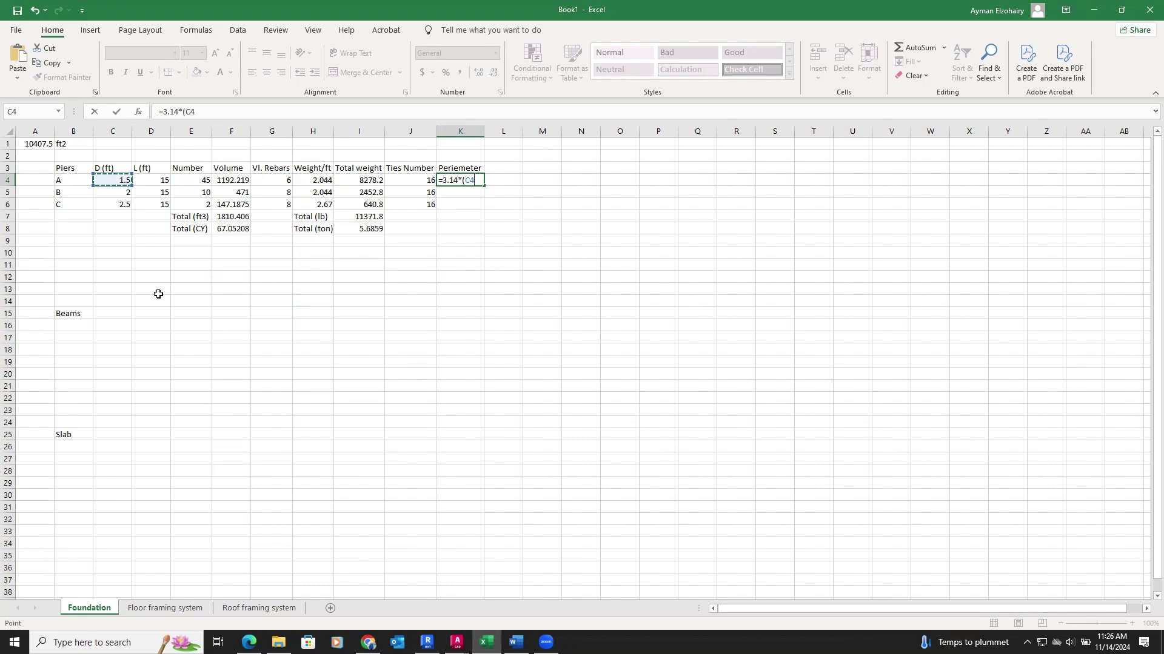
text(-(8/12)
key(Return)
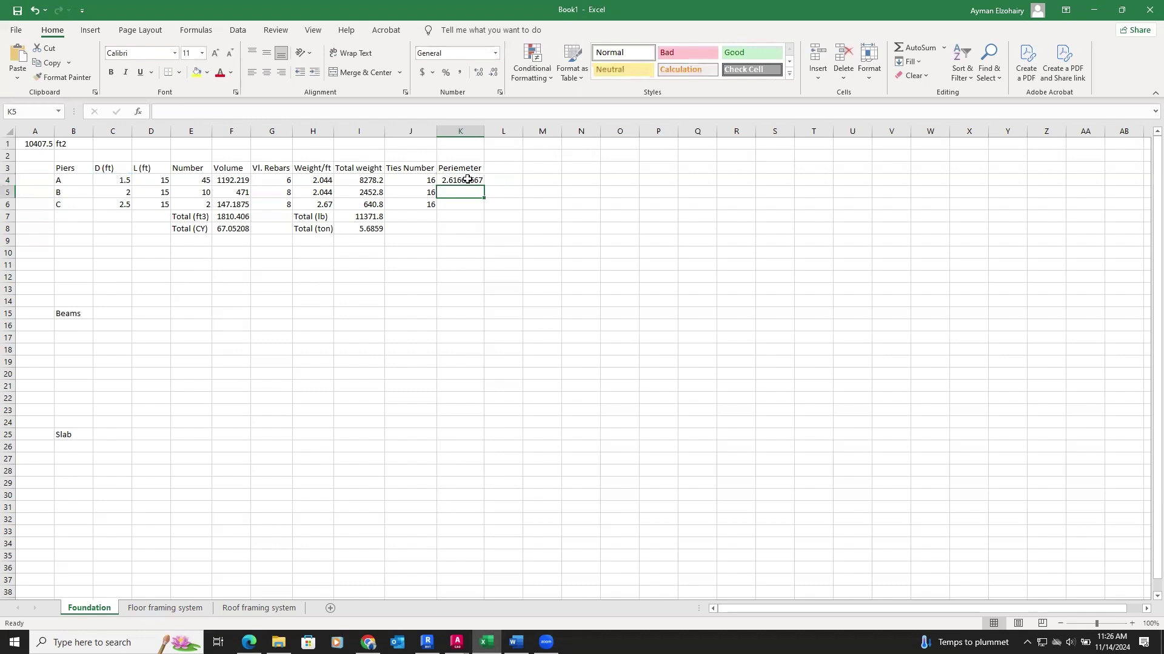
click(467, 180)
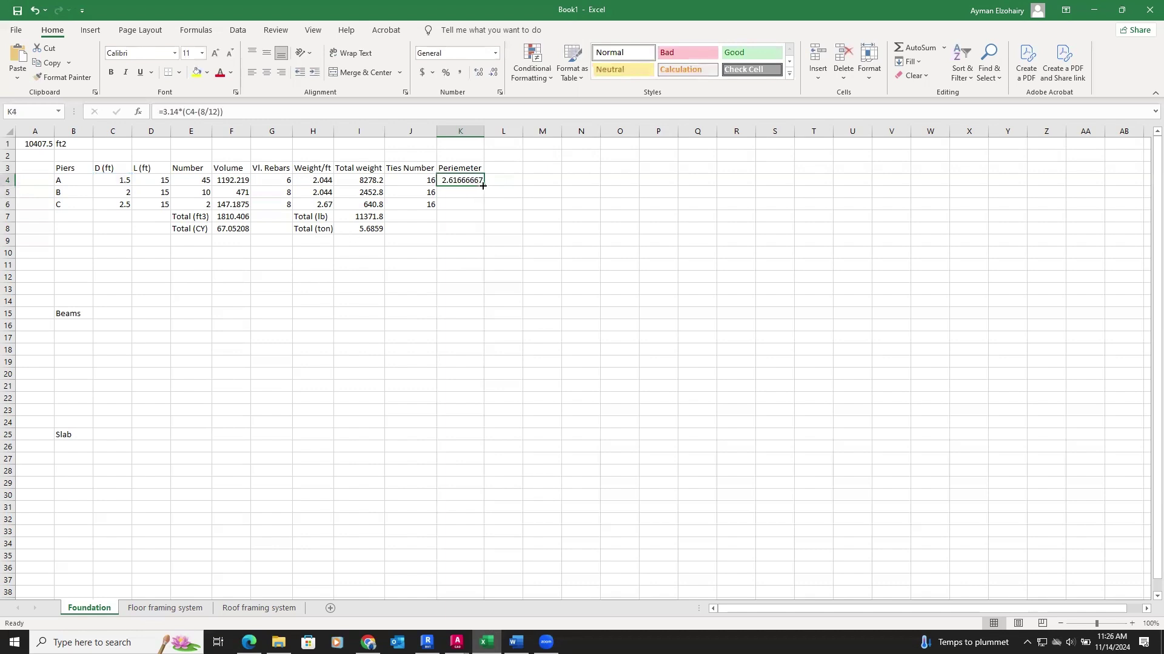
drag(484, 185, 484, 210)
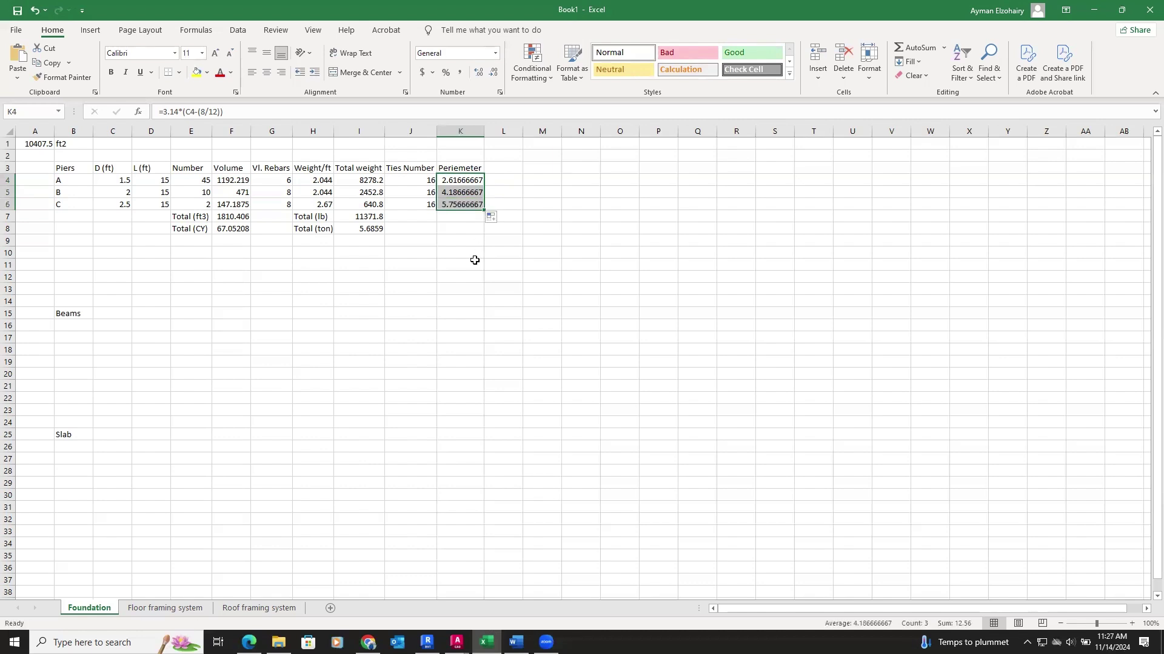
click(475, 259)
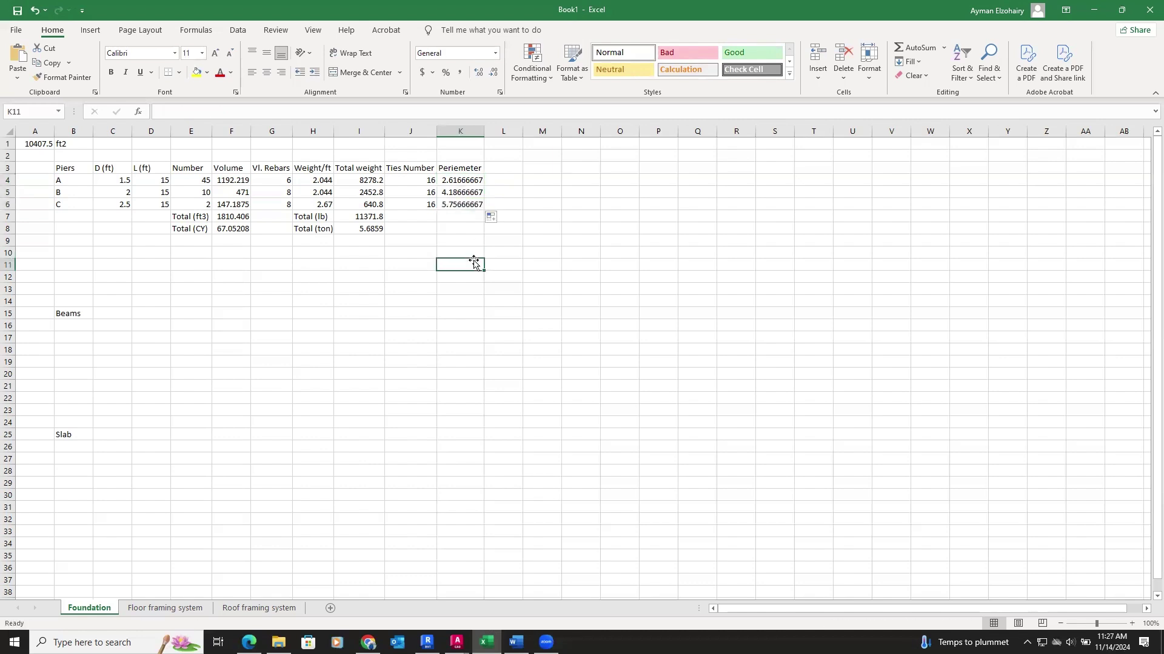
Review the pier diameters, switch to the PDF in Edge and draw three green circles of increasing size below the column schedule.
click(115, 178)
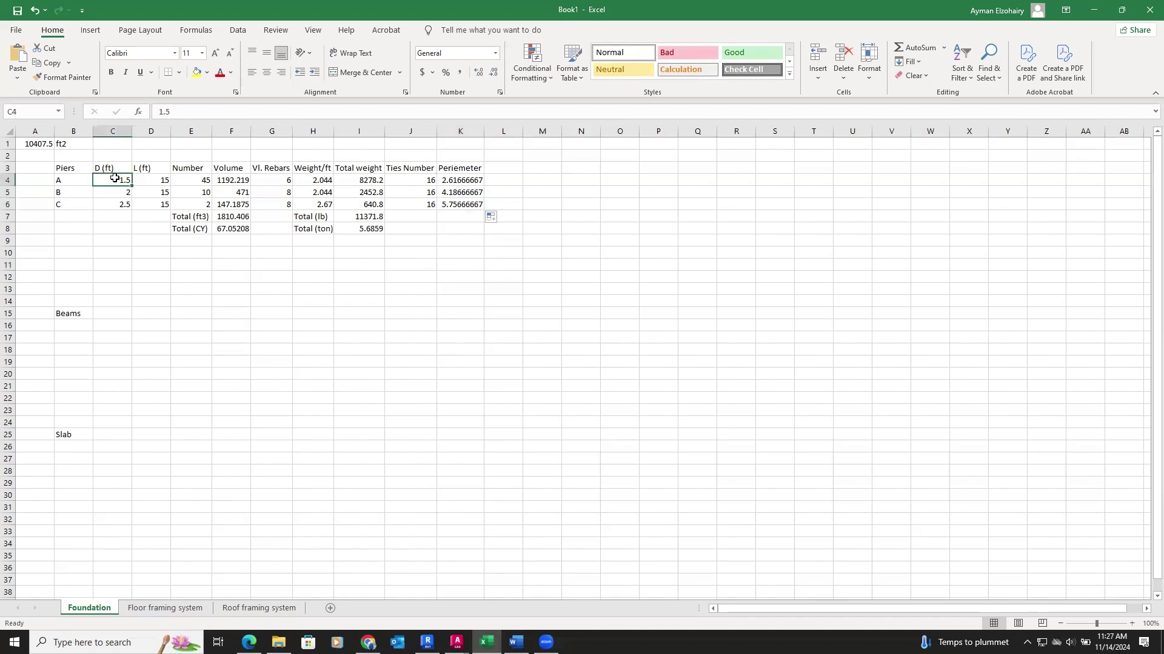
click(114, 192)
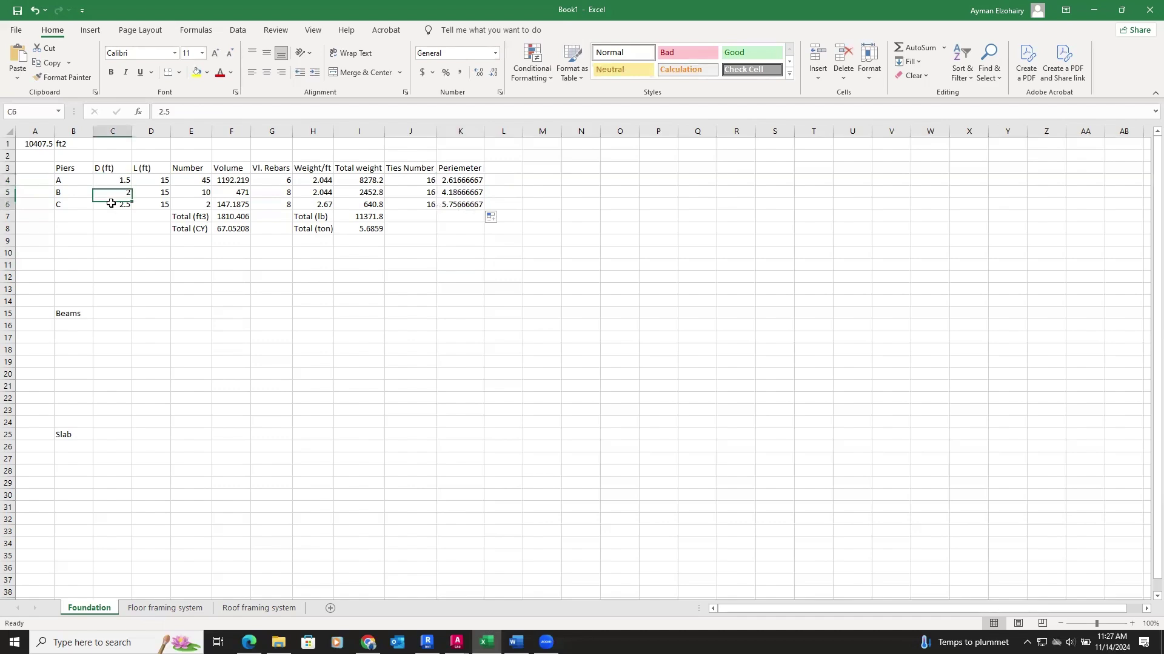
click(111, 203)
click(248, 643)
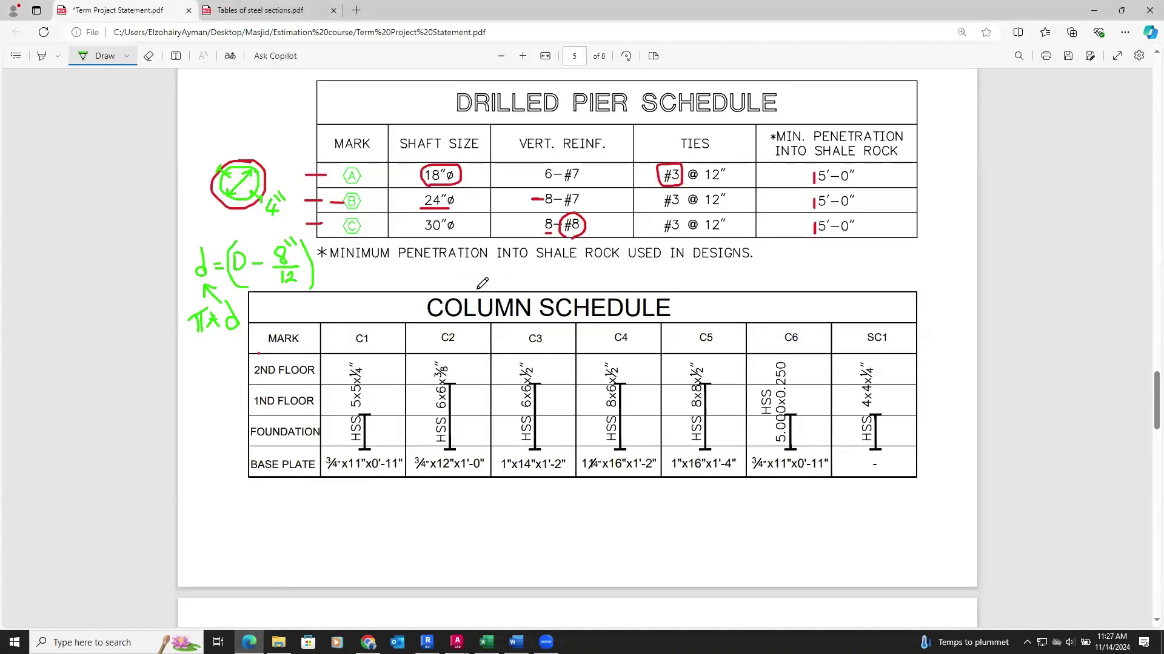
scroll(443, 244, down, 1)
mouse_move(327, 446)
mouse_down()
mouse_move(280, 462)
mouse_move(329, 461)
mouse_move(326, 444)
mouse_up()
mouse_move(417, 428)
mouse_down()
mouse_move(379, 482)
mouse_move(446, 446)
mouse_move(417, 428)
mouse_up()
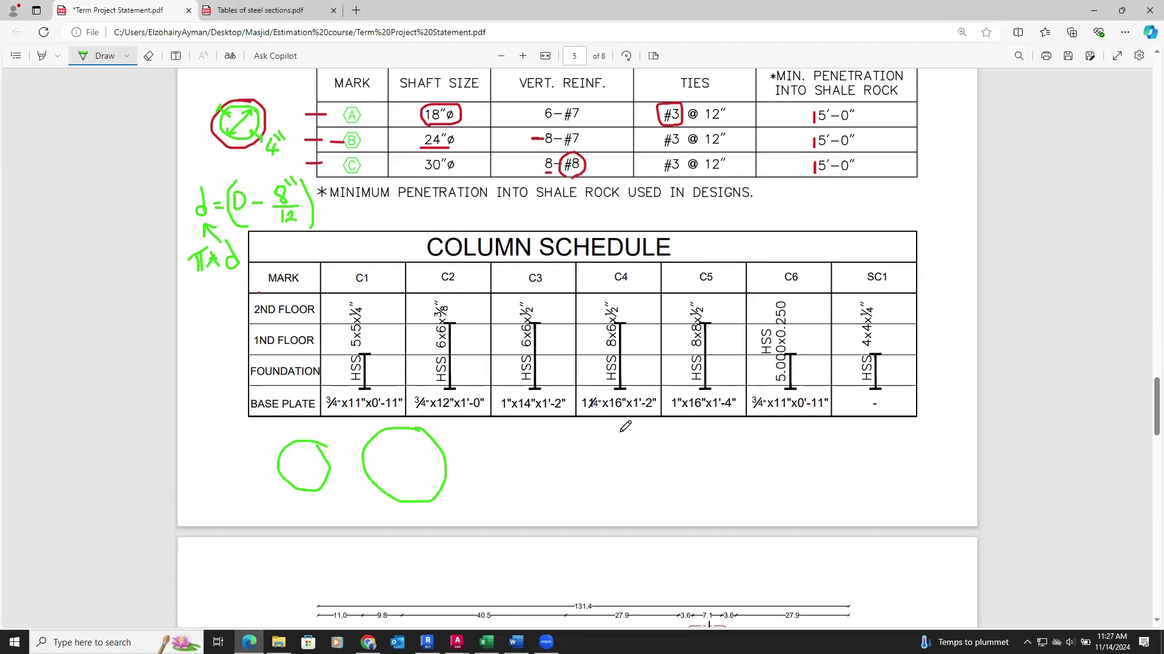
mouse_move(615, 421)
mouse_down()
mouse_move(512, 451)
mouse_move(624, 437)
mouse_move(600, 412)
mouse_up()
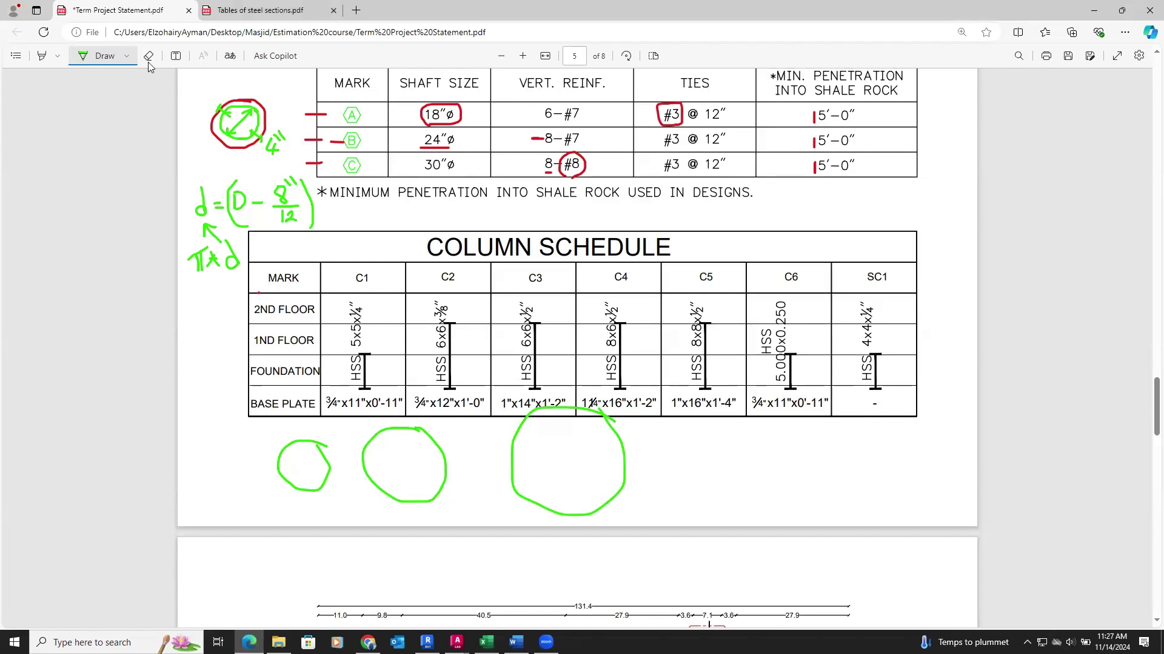
Change the pen colour to red and draw a smaller tie circle inside each of the three green pier circles.
click(127, 55)
click(163, 127)
click(208, 389)
mouse_move(316, 452)
mouse_down()
mouse_move(283, 465)
mouse_move(303, 480)
mouse_move(311, 451)
mouse_up()
mouse_move(418, 432)
mouse_down()
mouse_move(379, 452)
mouse_move(427, 482)
mouse_move(430, 435)
mouse_up()
mouse_move(583, 417)
mouse_down()
mouse_move(527, 454)
mouse_move(599, 479)
mouse_move(588, 421)
mouse_up()
Mark the 4" cover on both sides of the largest pier sketch and underline the 12 in the handwritten d formula.
mouse_move(600, 462)
mouse_down()
mouse_move(598, 474)
mouse_move(618, 466)
mouse_up()
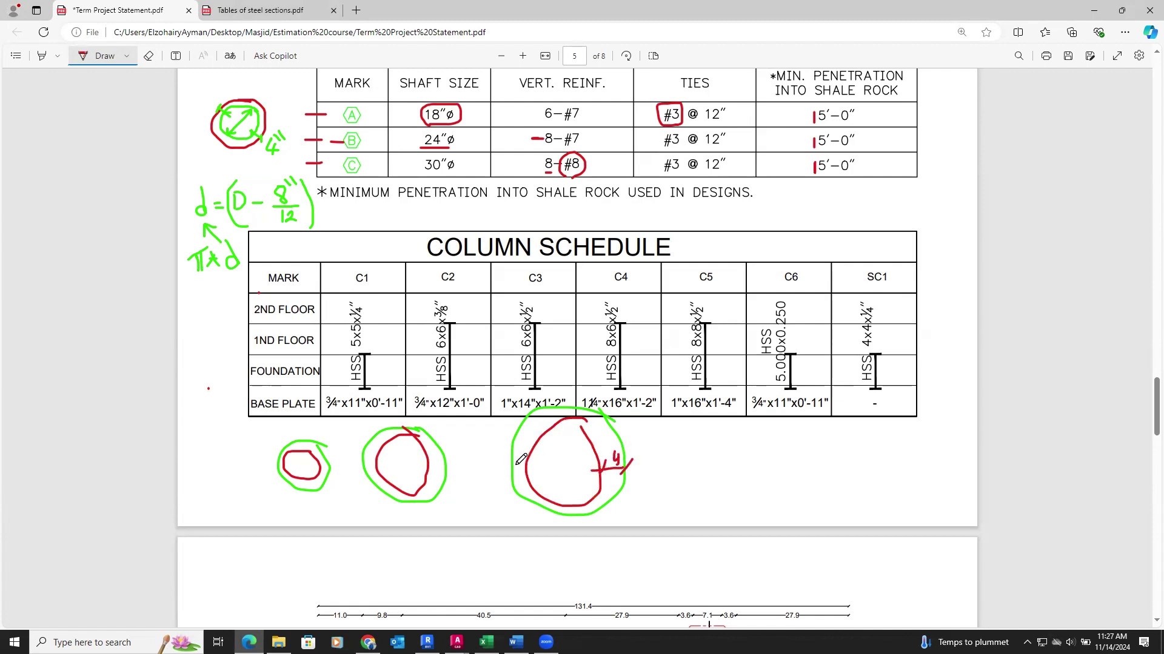
mouse_move(508, 465)
mouse_down()
mouse_move(528, 473)
mouse_move(526, 454)
mouse_up()
mouse_move(523, 444)
mouse_down()
mouse_move(522, 460)
mouse_move(524, 435)
mouse_up()
drag(276, 225, 295, 224)
Switch to Excel, enter the header "Weight/ft" in cell L3 and fit column L to its text.
click(486, 642)
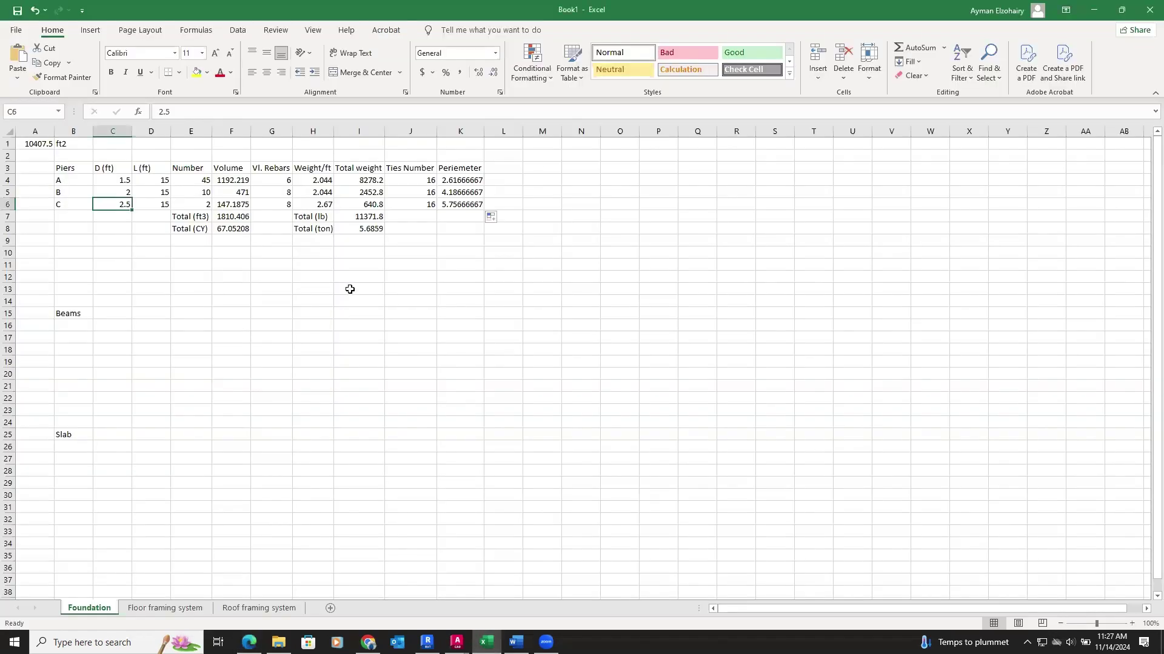
click(498, 172)
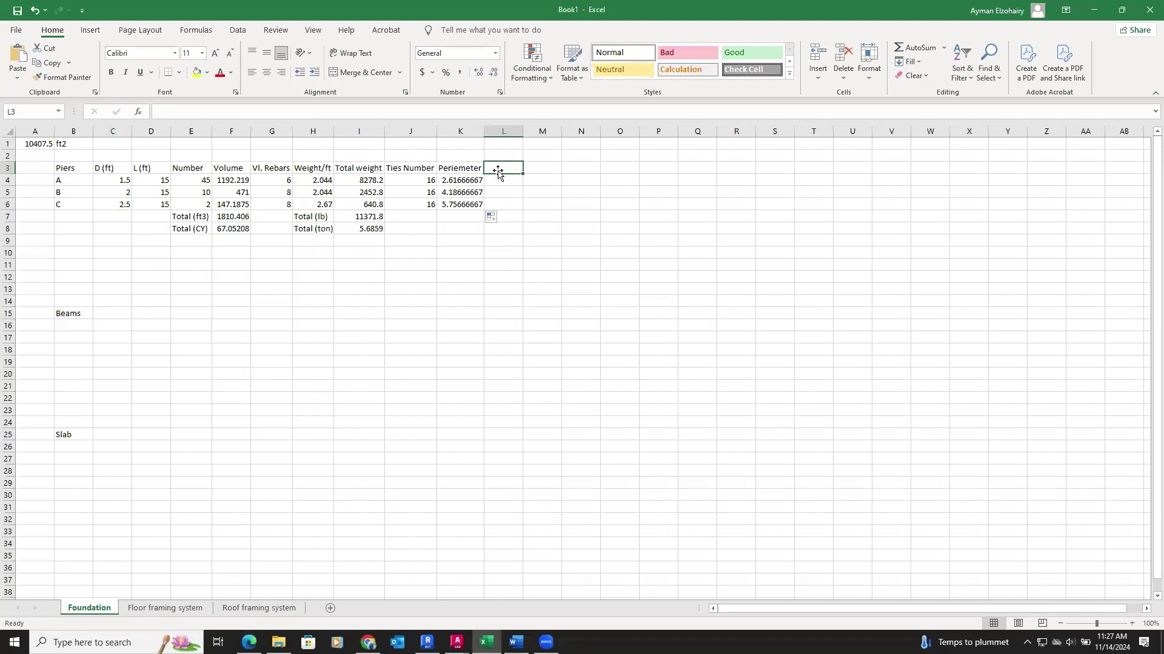
text(Weig)
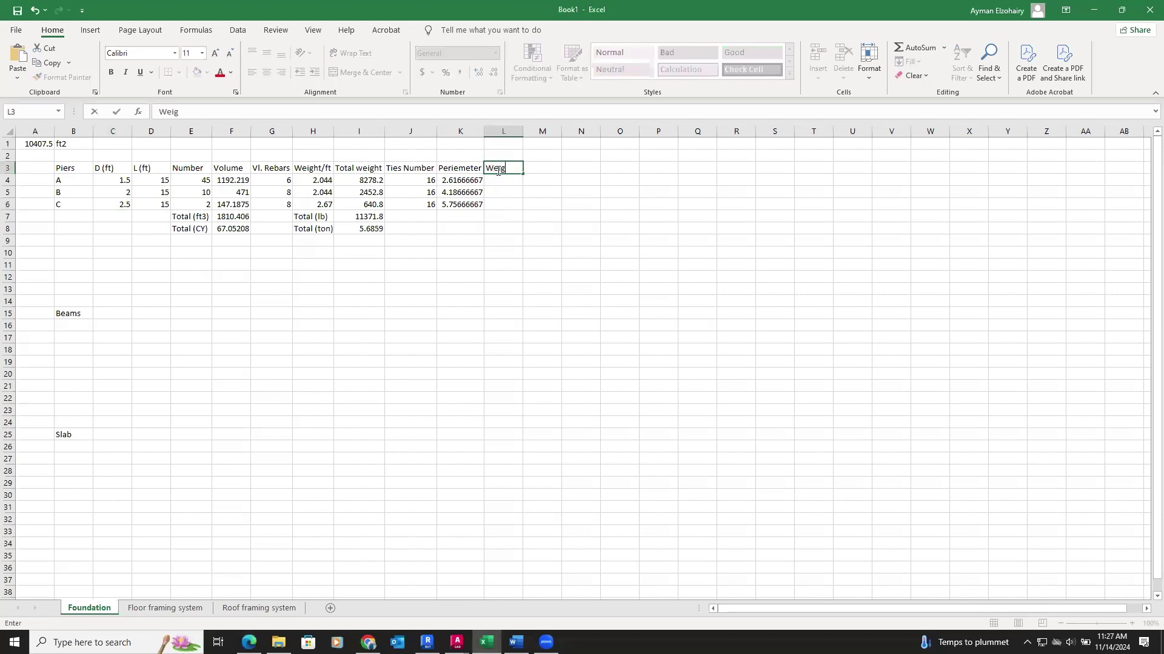
text(ht/ft)
click(519, 134)
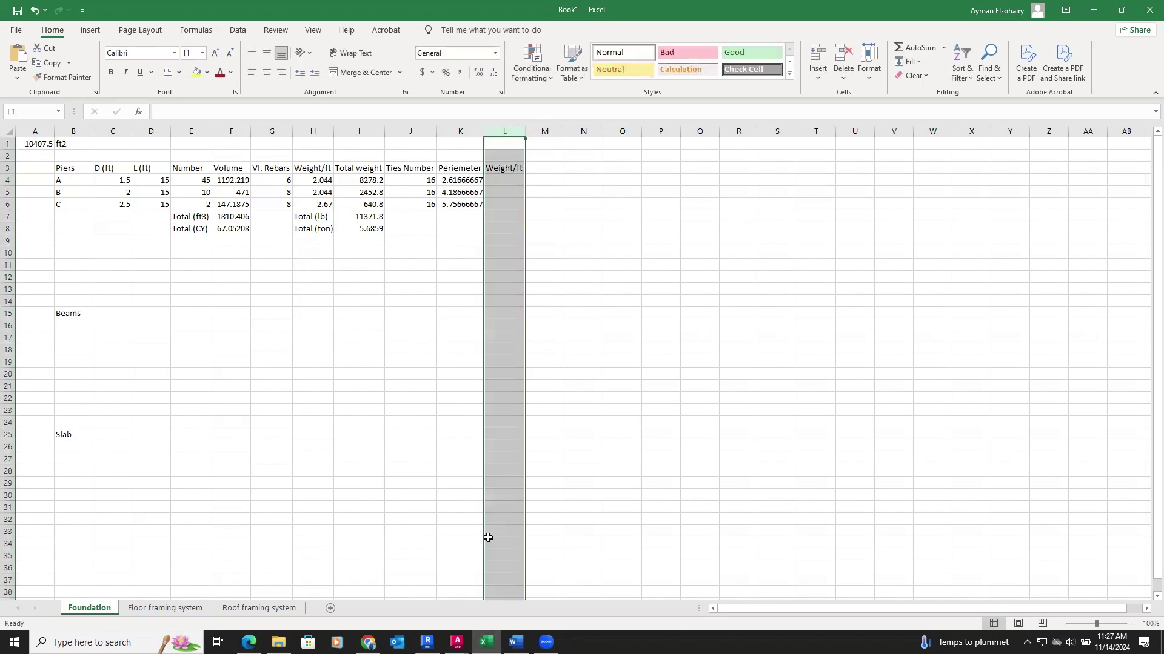
Look up the No. 3 bar's unit weight in Table A.2 in Chrome and enter 0.376 in Excel cells L4 to L6.
click(368, 642)
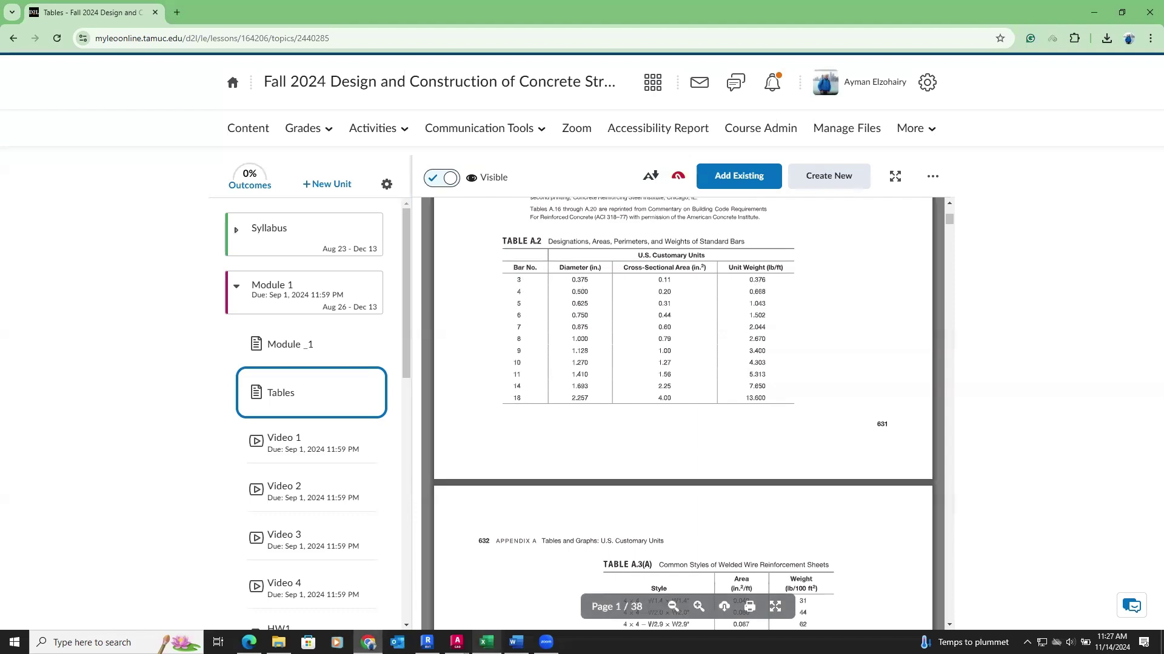
click(486, 642)
click(505, 176)
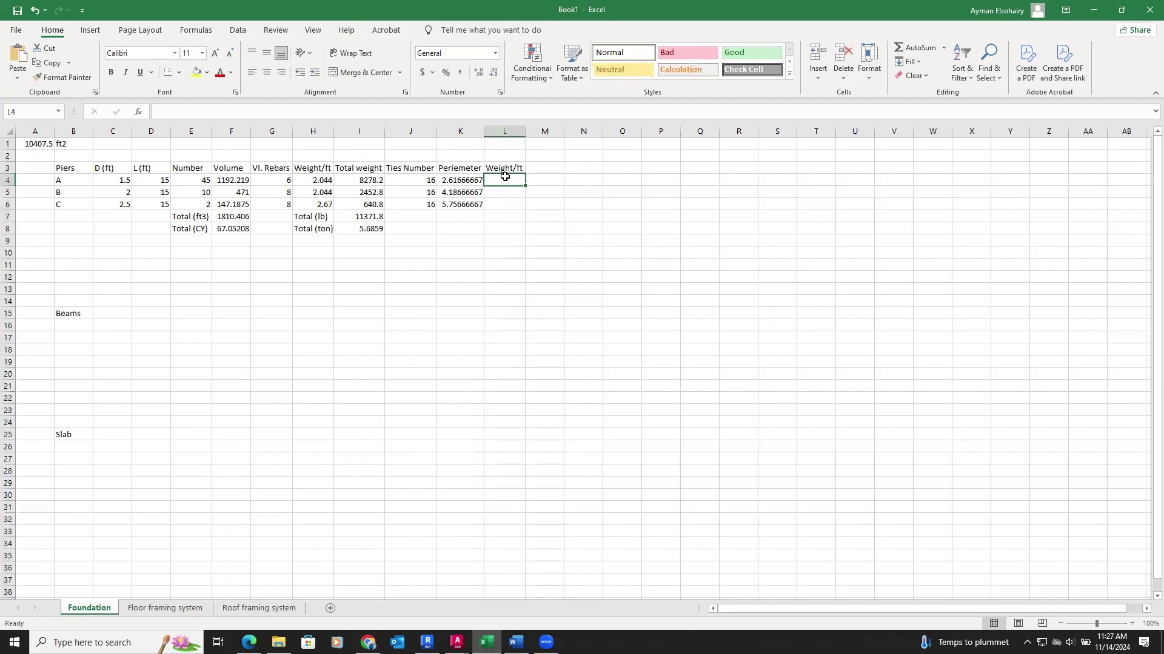
text(.376)
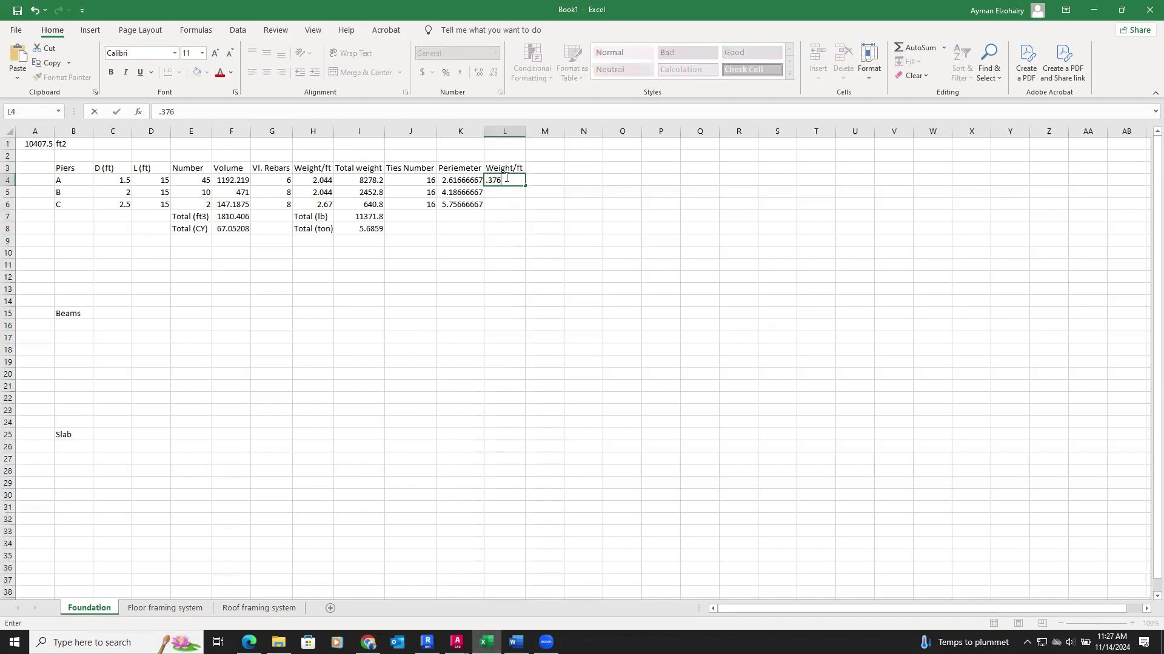
click(502, 191)
text(.376)
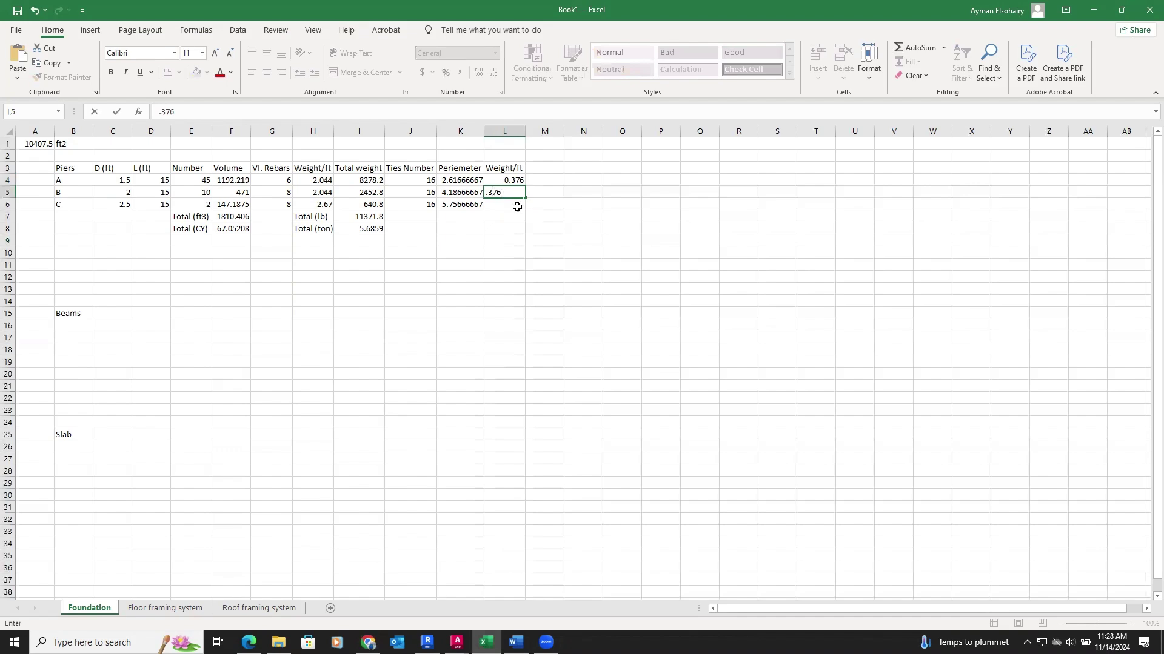
click(517, 206)
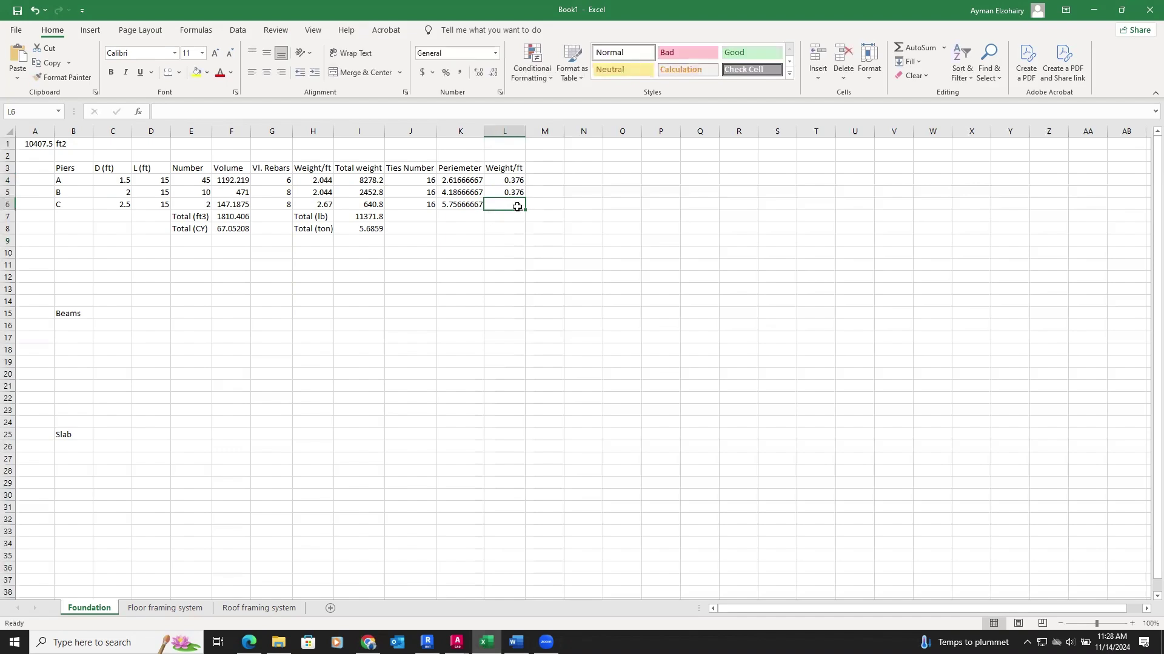
text(.37)
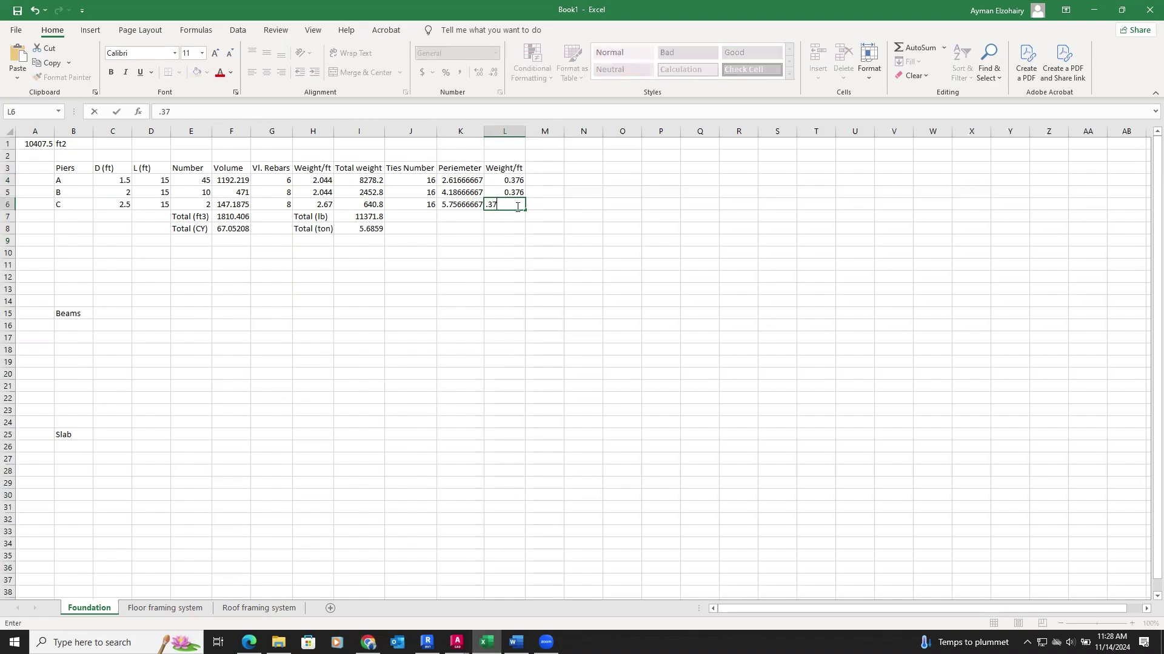
text(6)
click(512, 217)
Switch to the PDF in Edge and mark the #3 tie sizes in the drilled pier schedule.
click(249, 643)
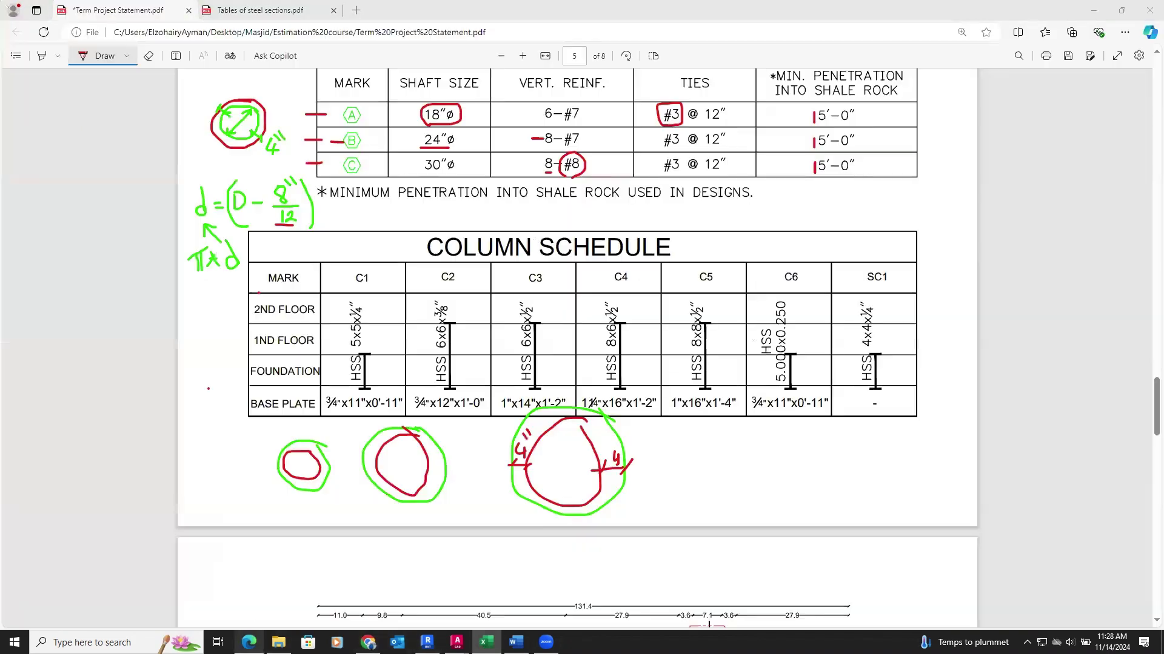
scroll(366, 247, up, 3)
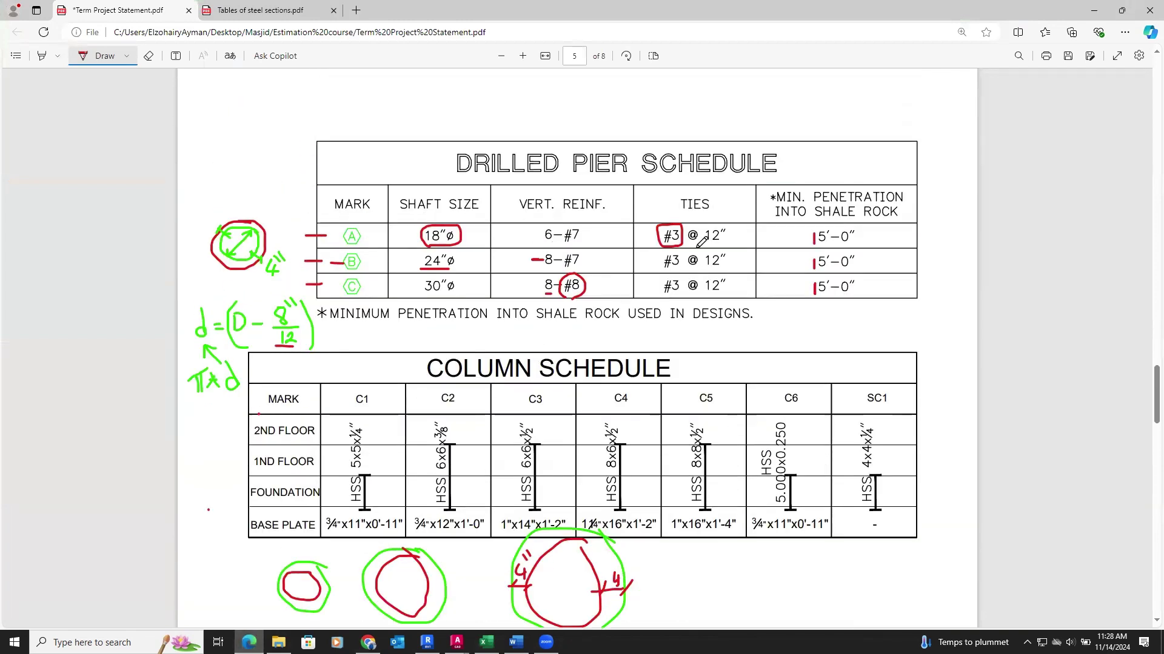
mouse_move(663, 248)
mouse_down()
mouse_move(683, 249)
mouse_move(683, 296)
mouse_up()
Switch to Excel and enter the header "Weight" in cell M3 for the ties.
click(486, 642)
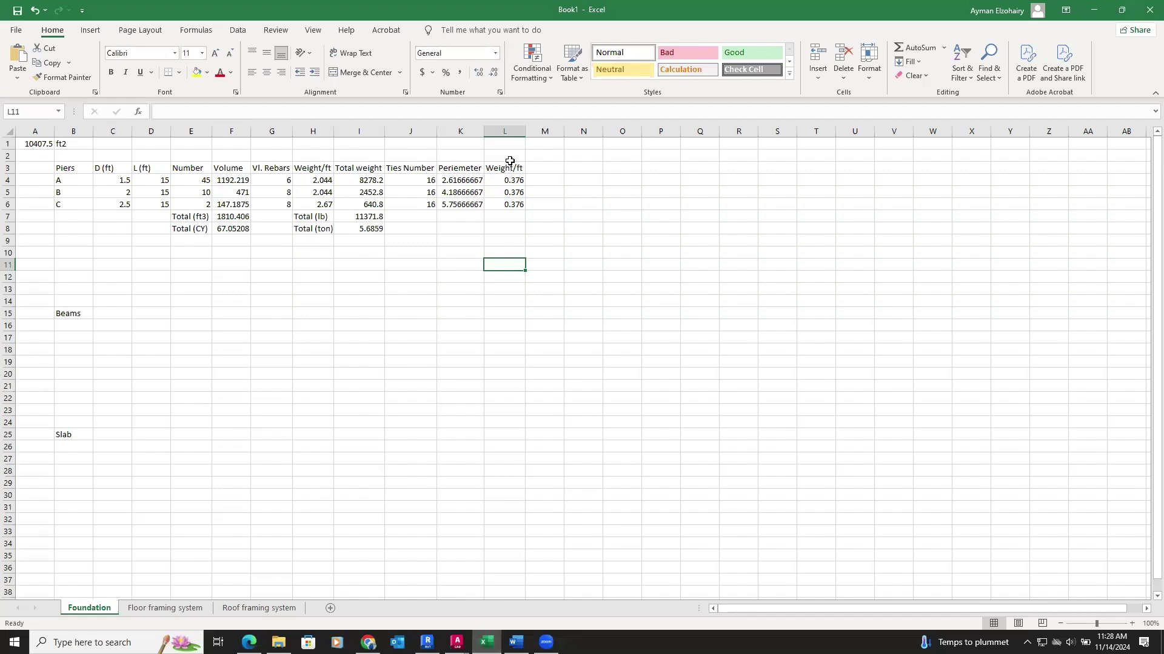
click(551, 166)
text(We)
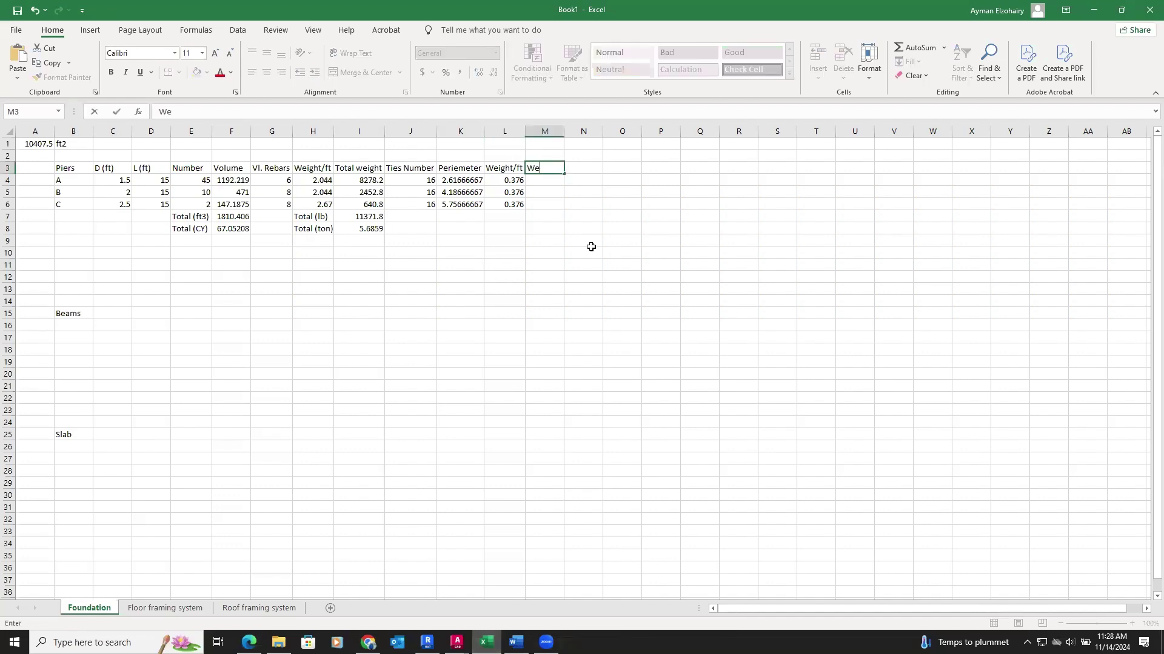
text(ight)
Calculate the tie weight in cell M4 with =K4*J4*L4*E4 and fill the formula down to M6.
click(549, 181)
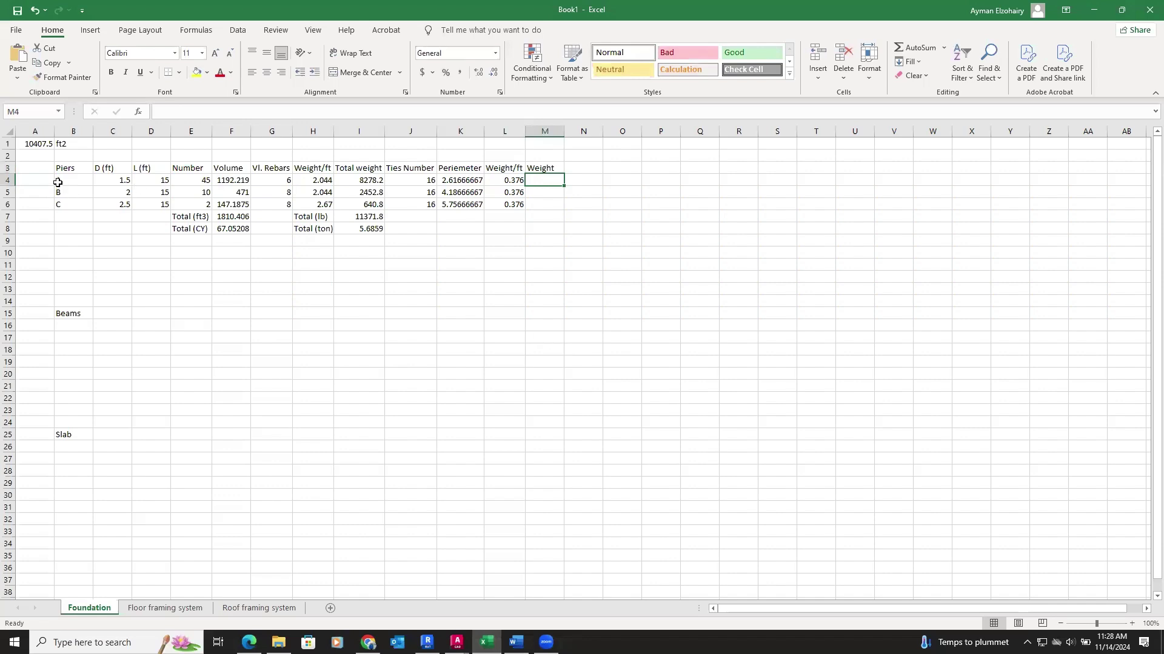
text(=)
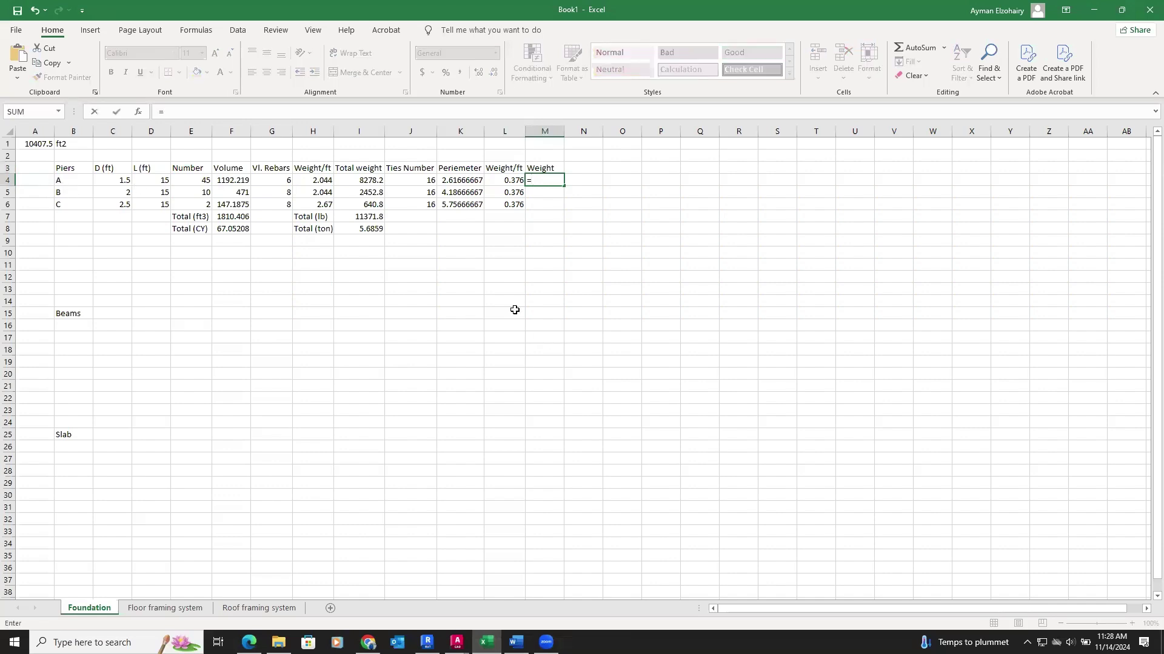
click(462, 181)
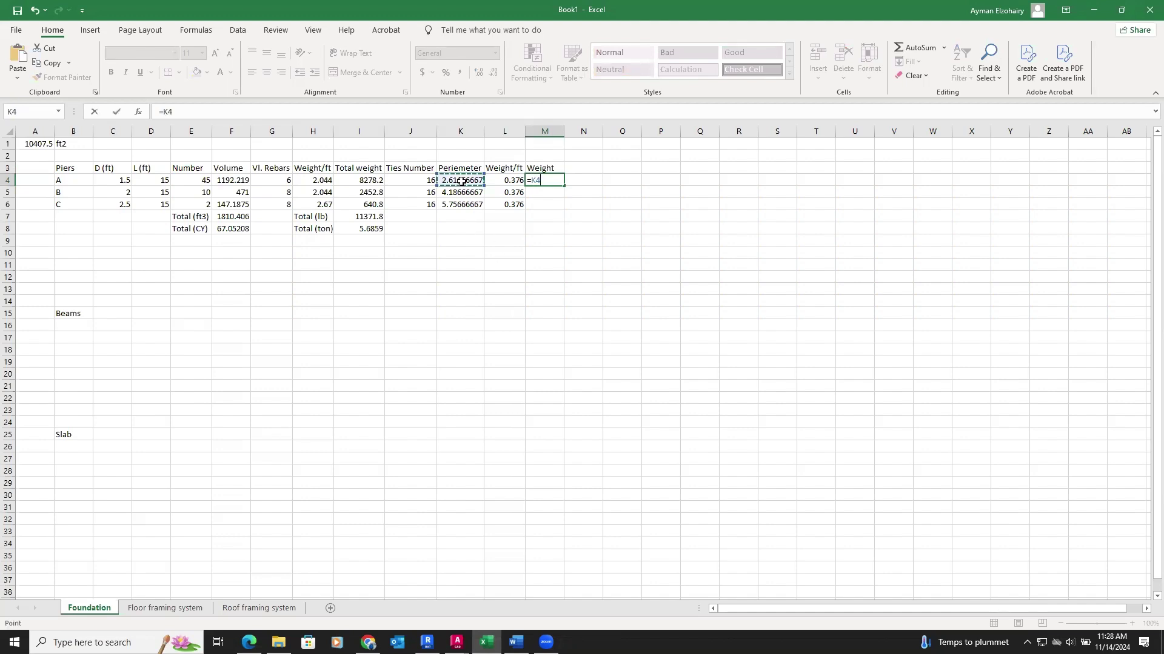
text(*)
click(415, 182)
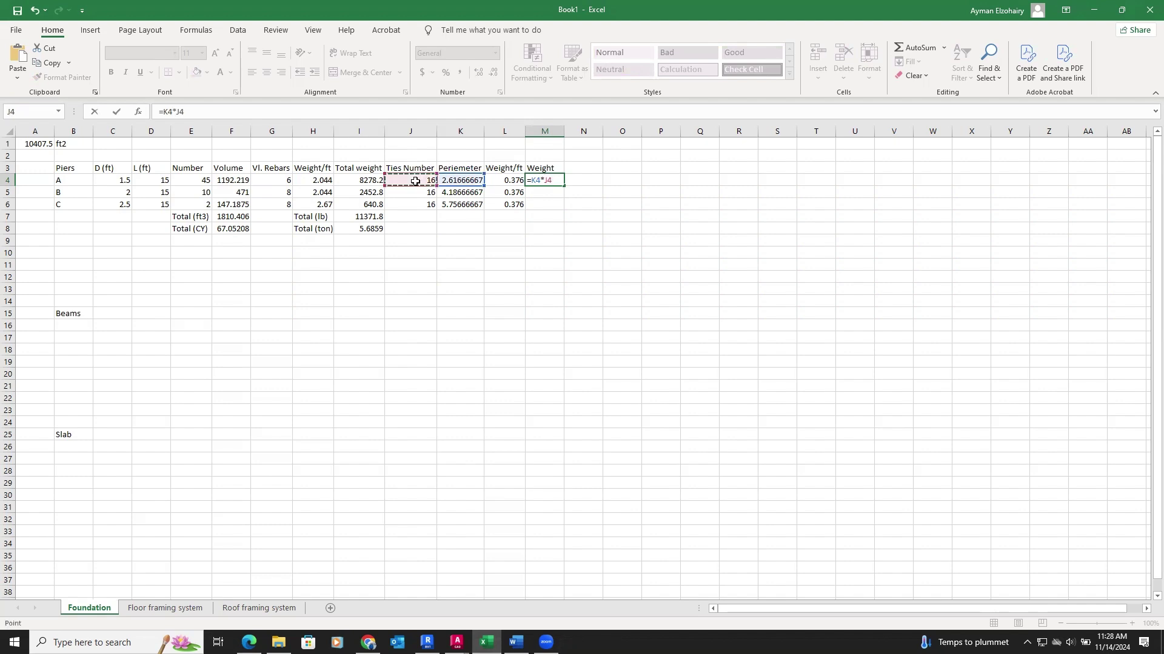
text(*)
click(510, 182)
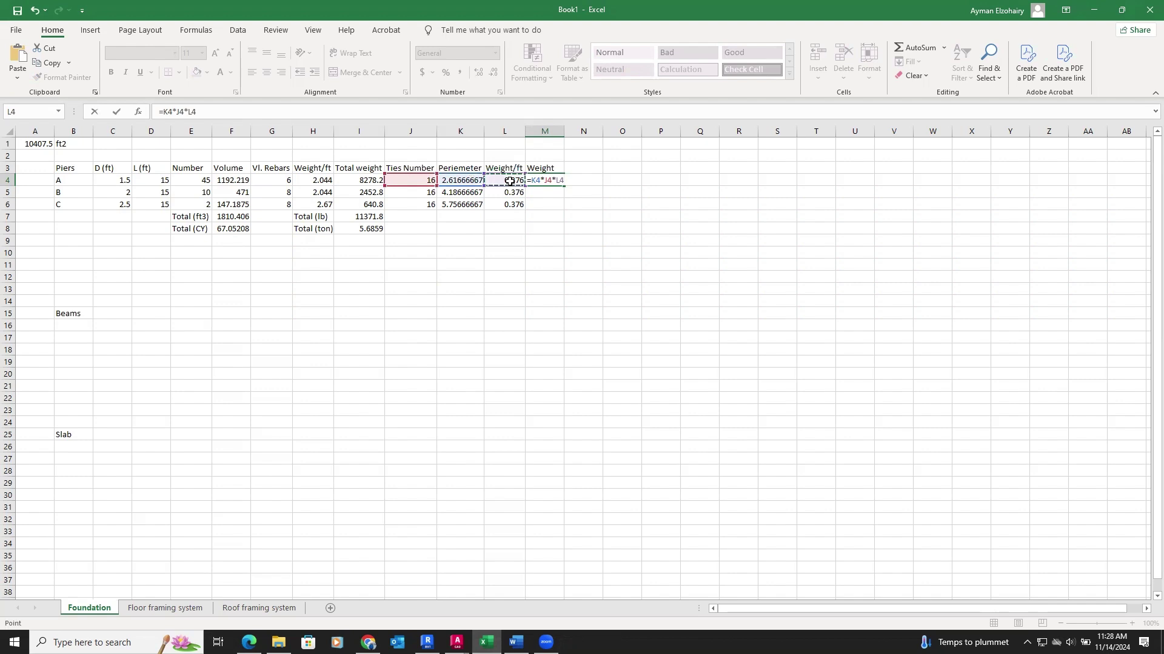
text(*)
click(190, 181)
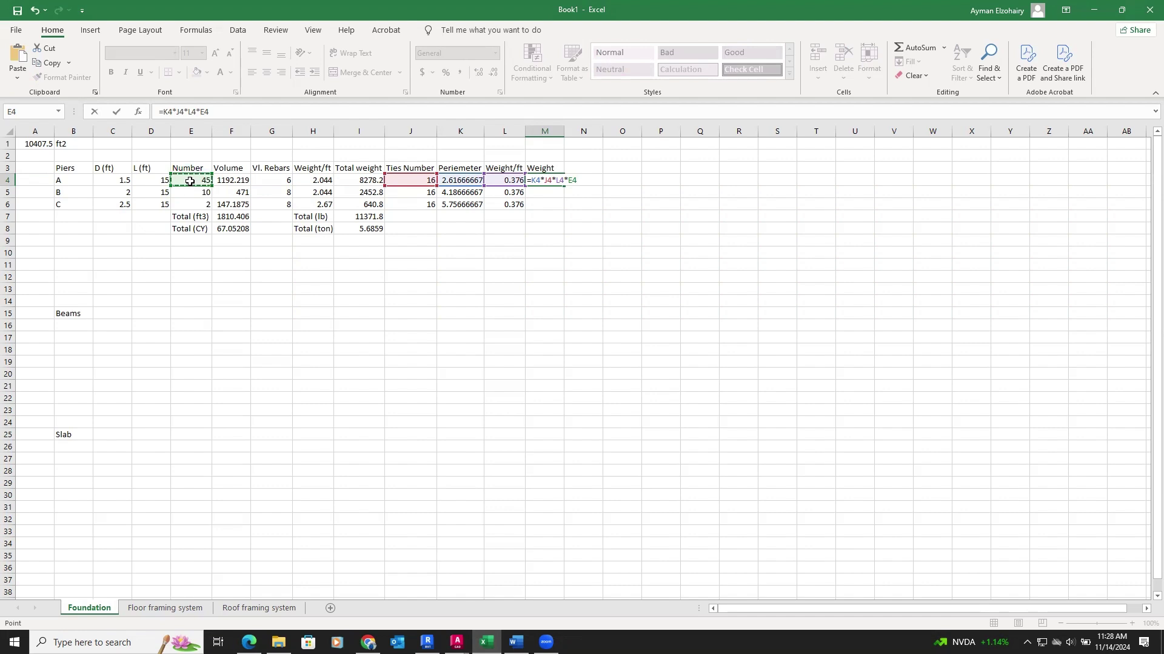
key(Return)
click(529, 179)
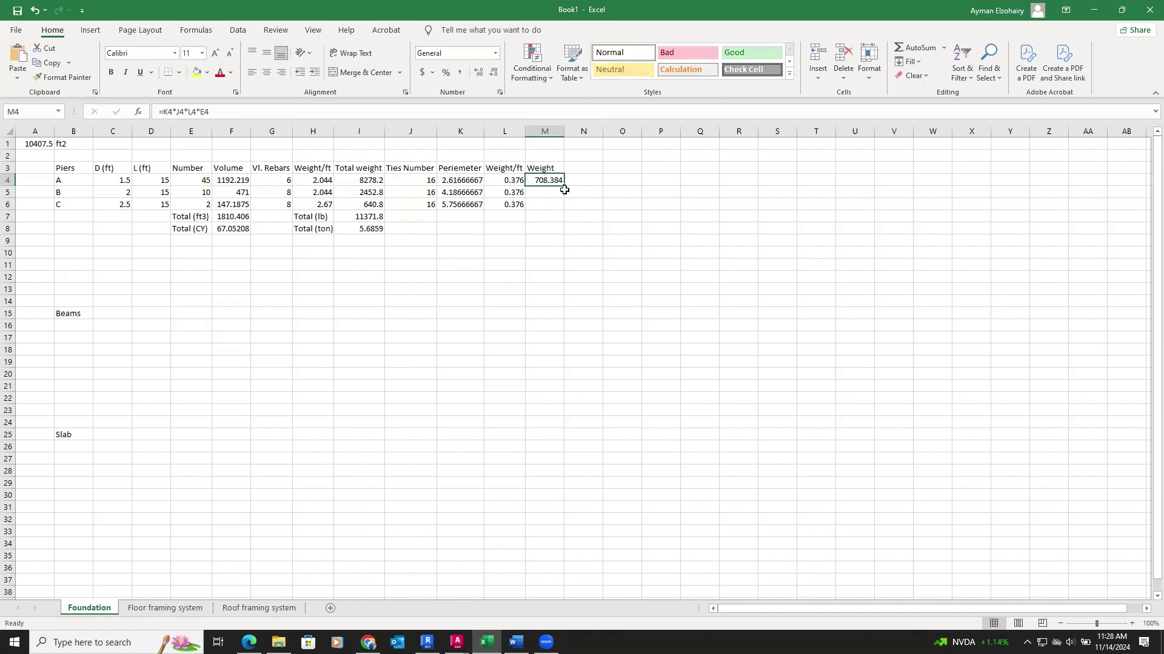
drag(563, 186, 563, 209)
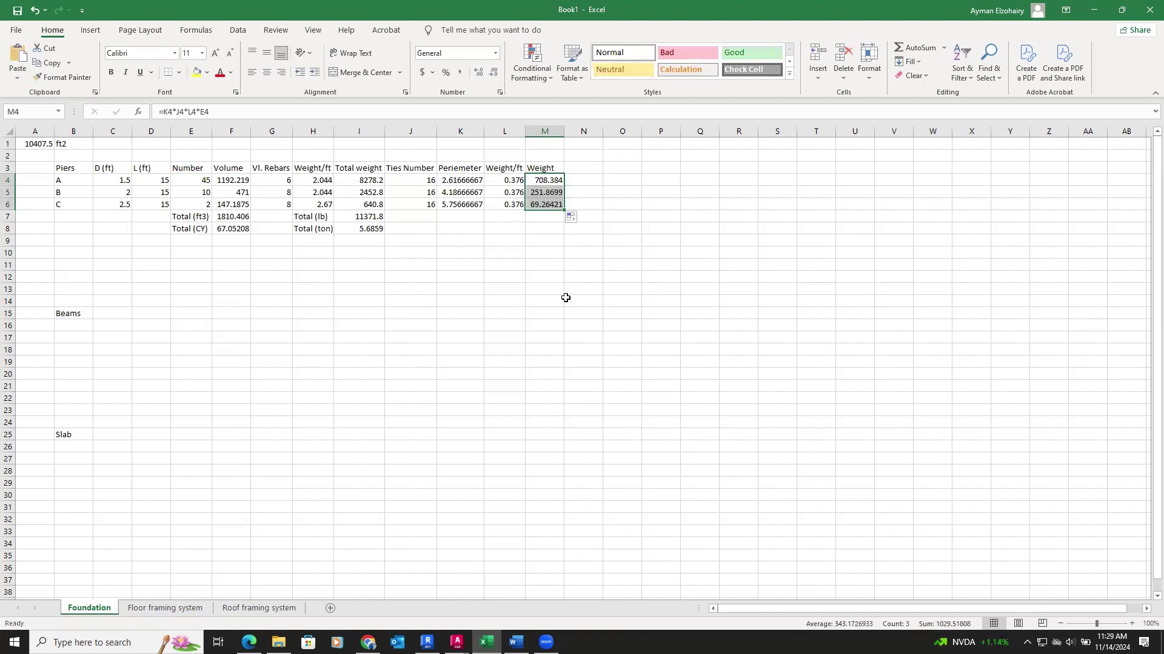
Select cell L7 below the ties' Weight/ft values.
click(506, 216)
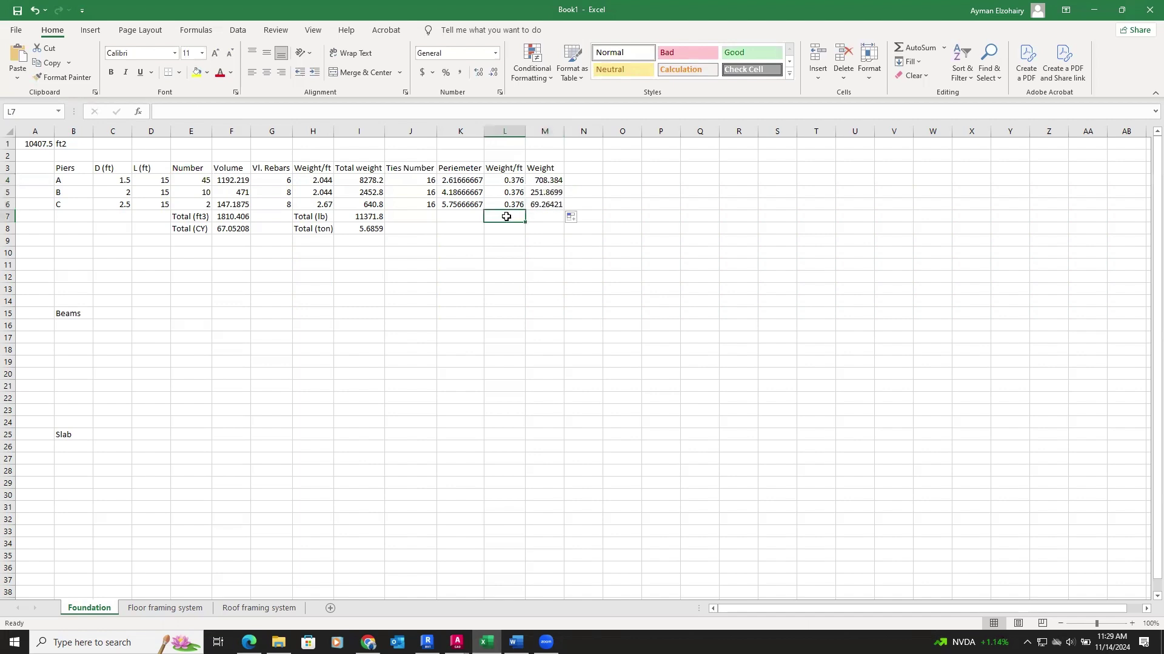
Label L7 "Total (lb)" and sum the ties weights M4:M6 in M7 of the piers table.
text(Total)
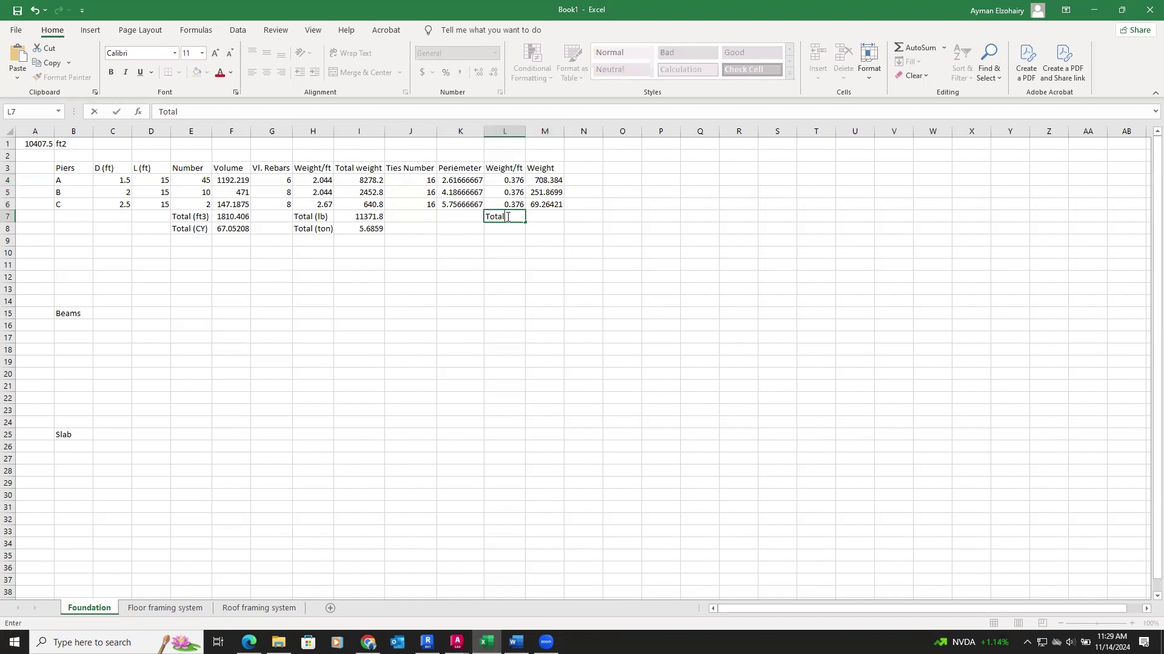
text( (lb)
click(544, 221)
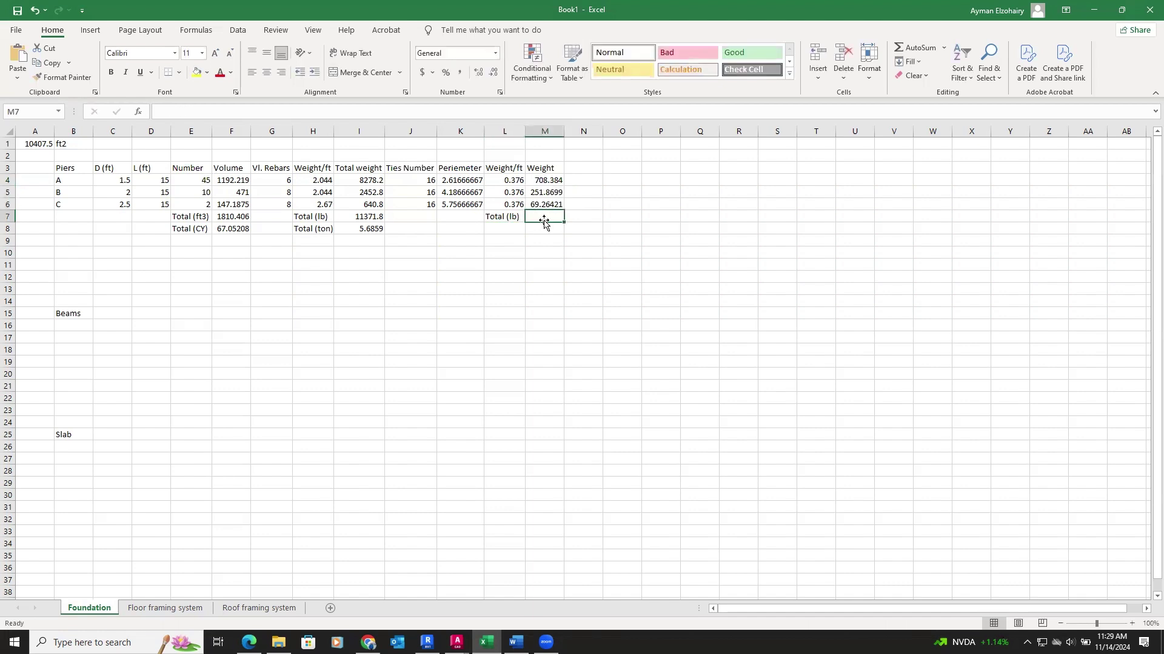
text(=sum)
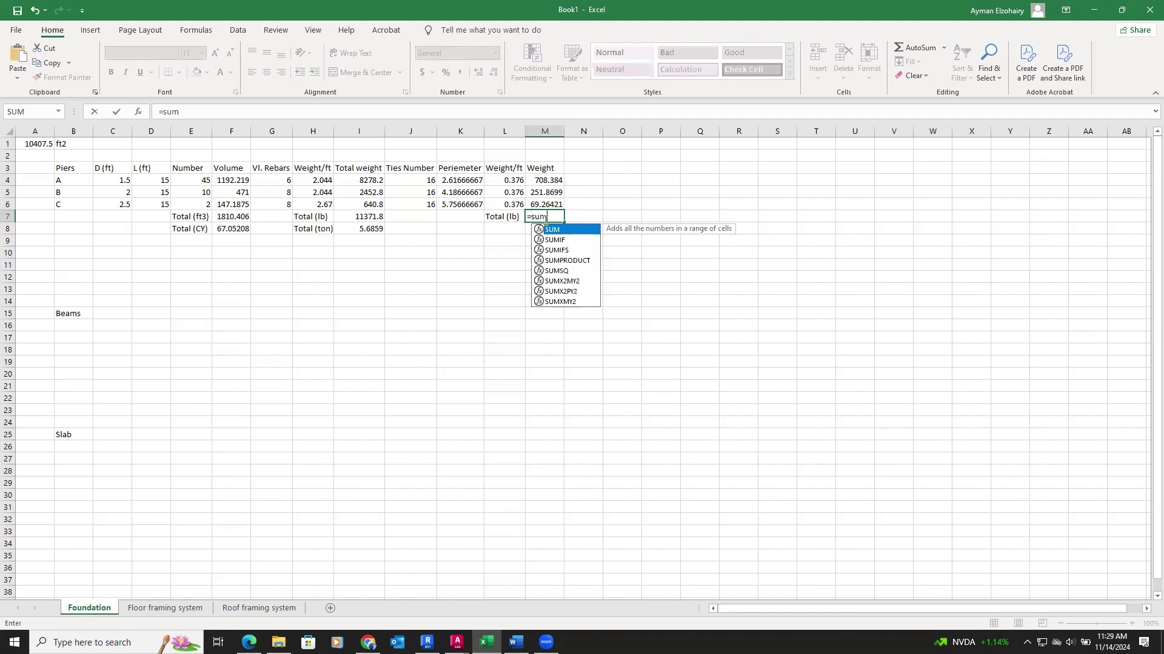
key(Tab)
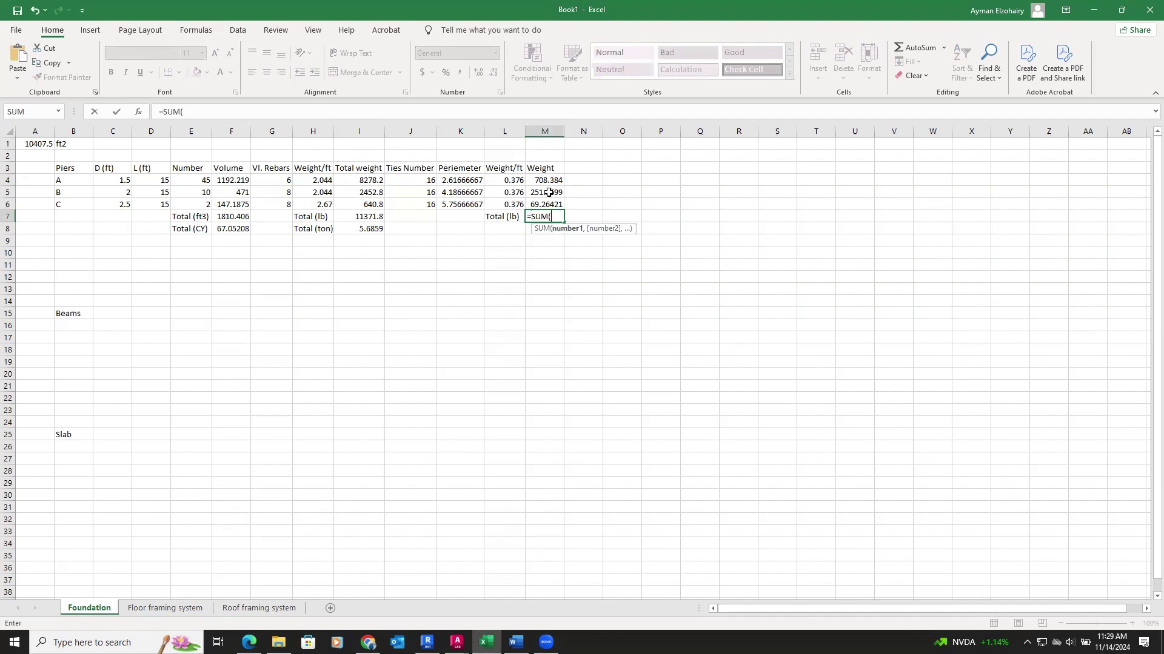
drag(548, 182, 546, 205)
key(Return)
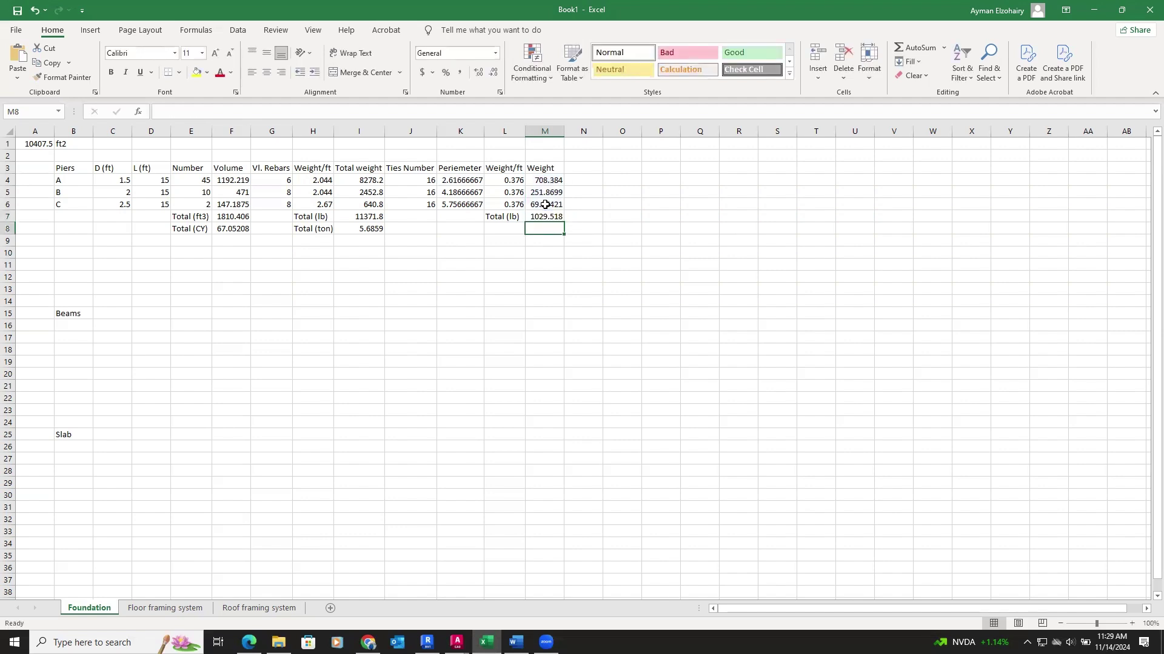
Enter the label "Total (ton)" in L8, below the ties' "Total (lb)" label.
click(509, 227)
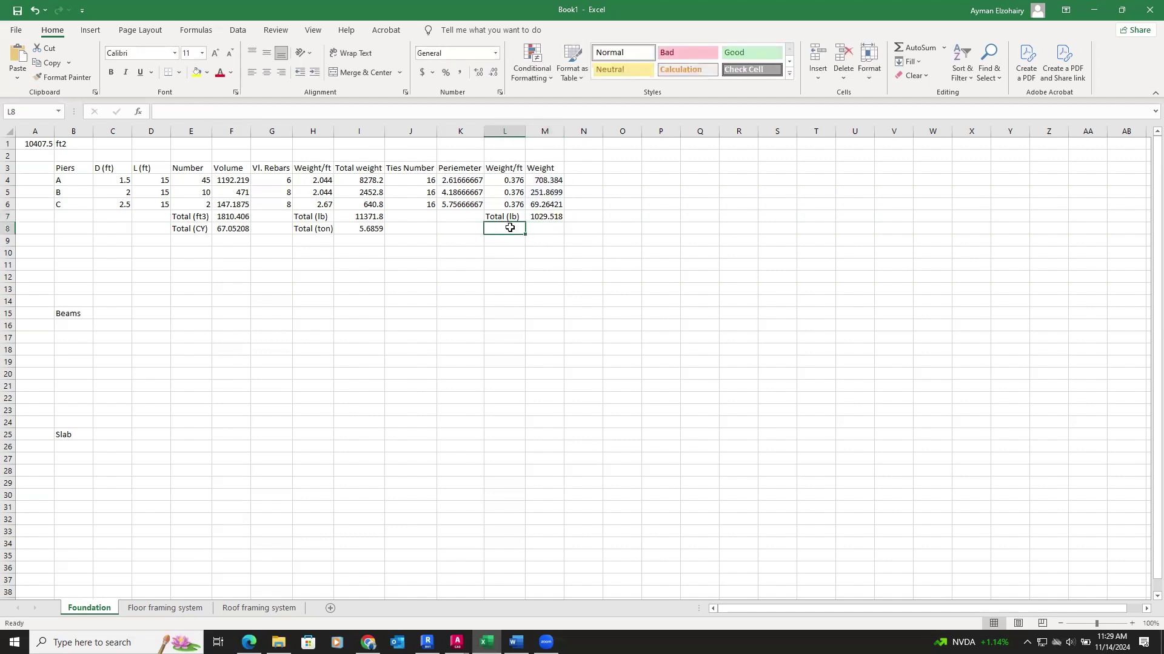
text(Total (lb))
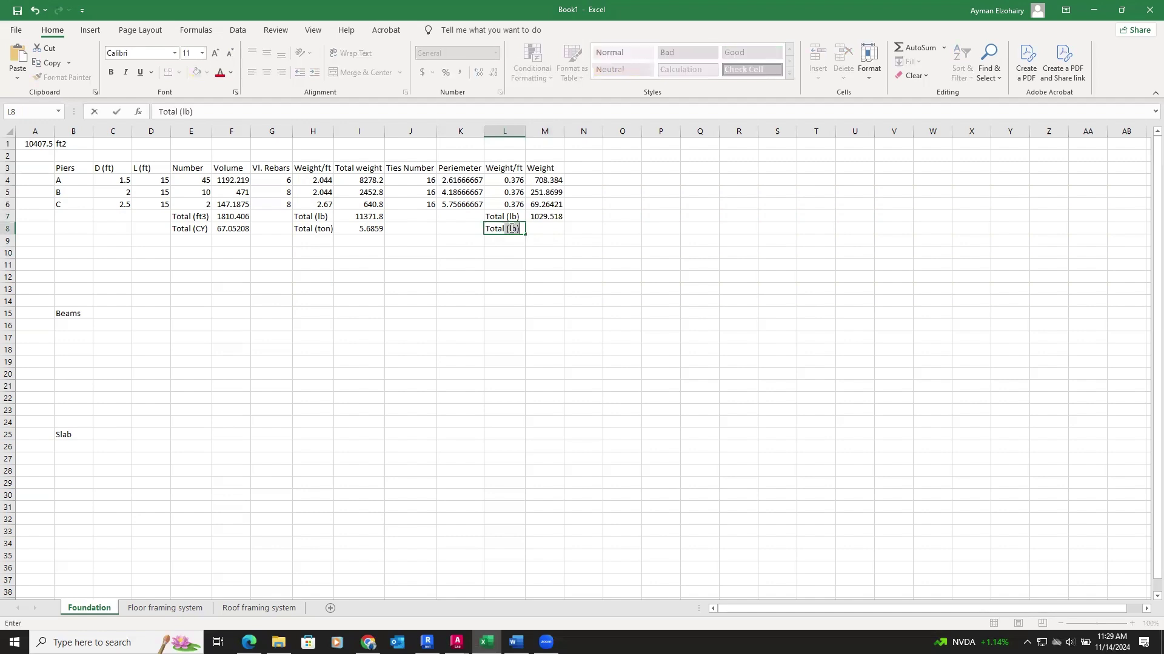
key(BackSpace)
key(BackSpace)
key(BackSpace)
text(ton)
Convert the ties' total weight to tons in M8 with the formula =M7/2000.
click(546, 229)
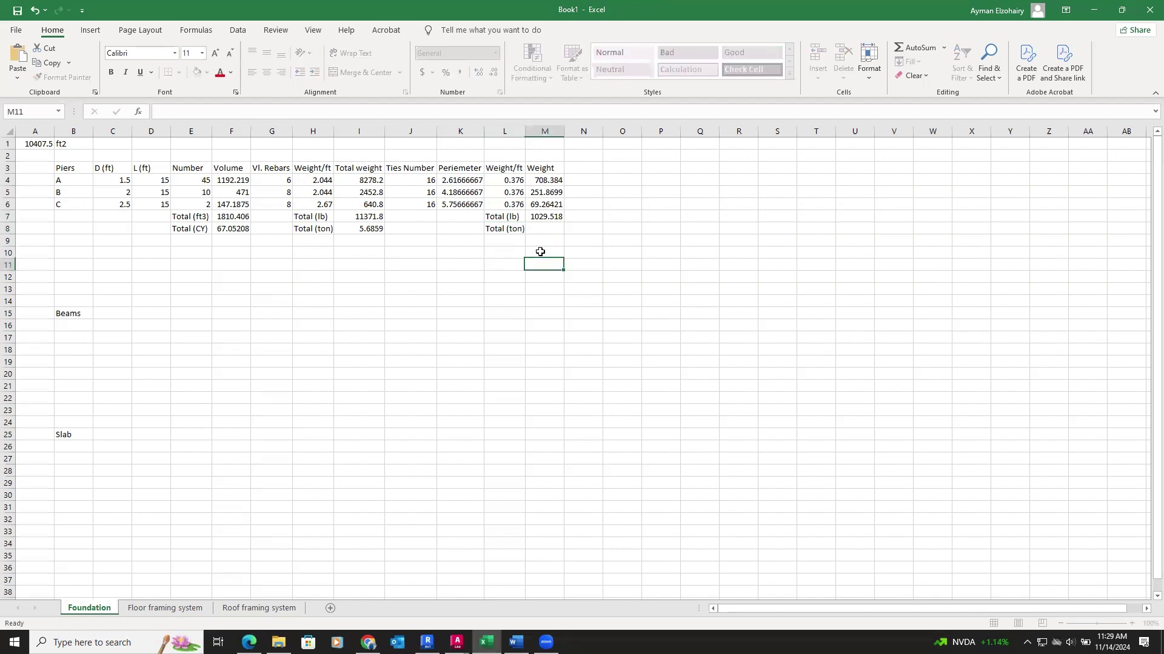
text(=)
click(548, 218)
text(/)
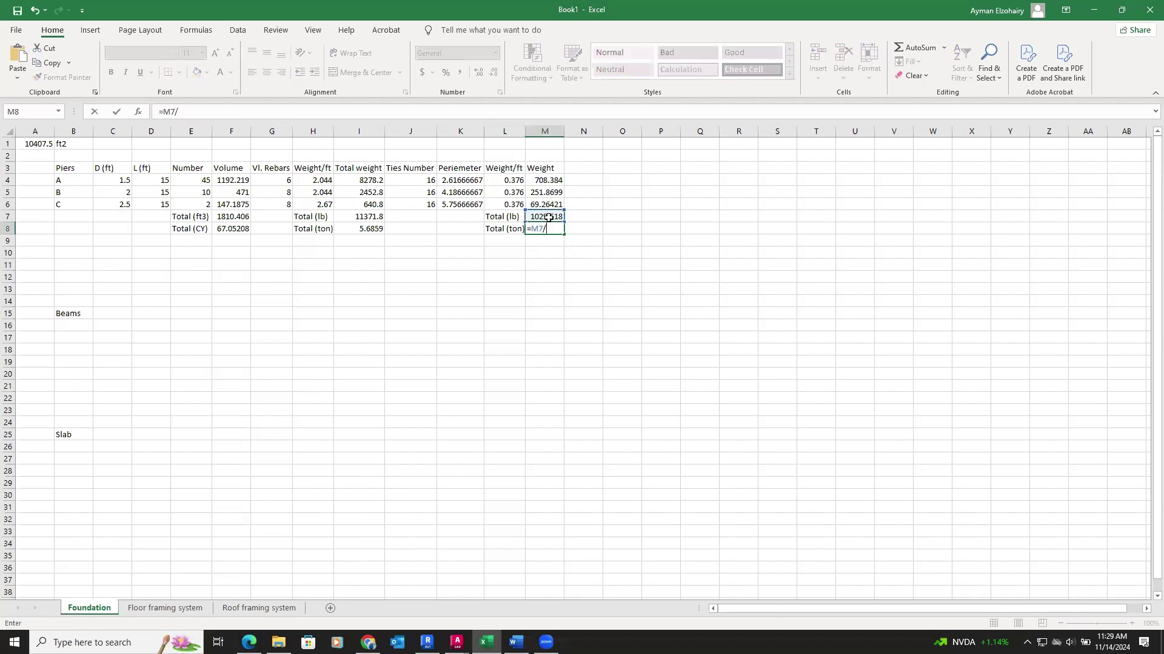
text(2000)
key(Return)
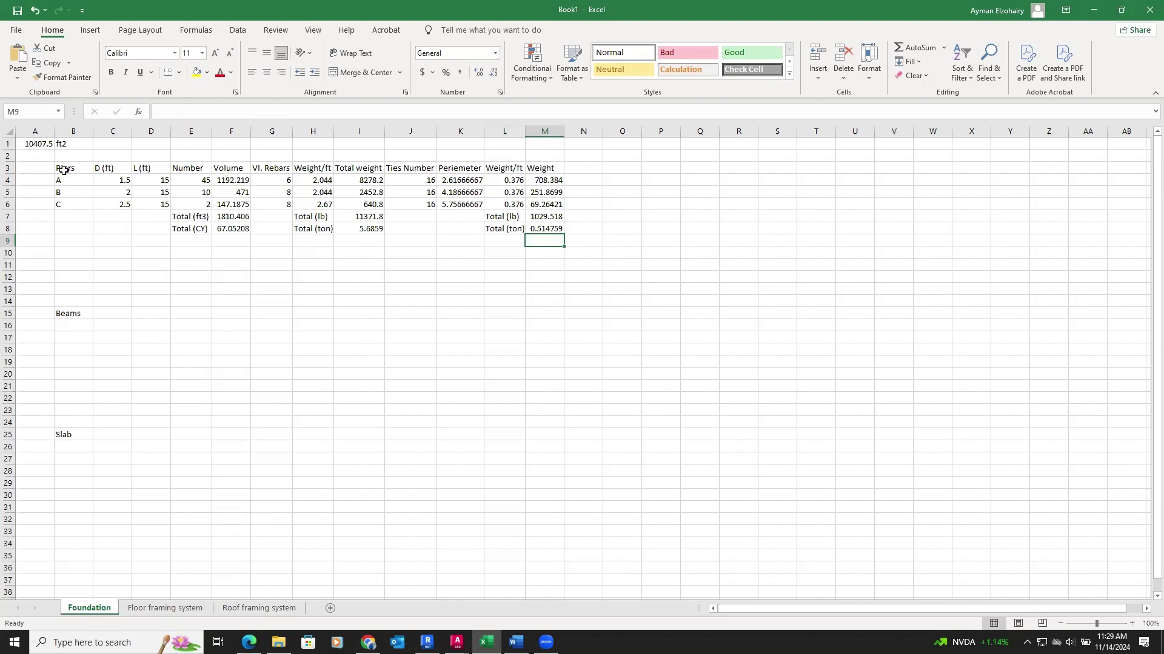
drag(61, 167, 556, 235)
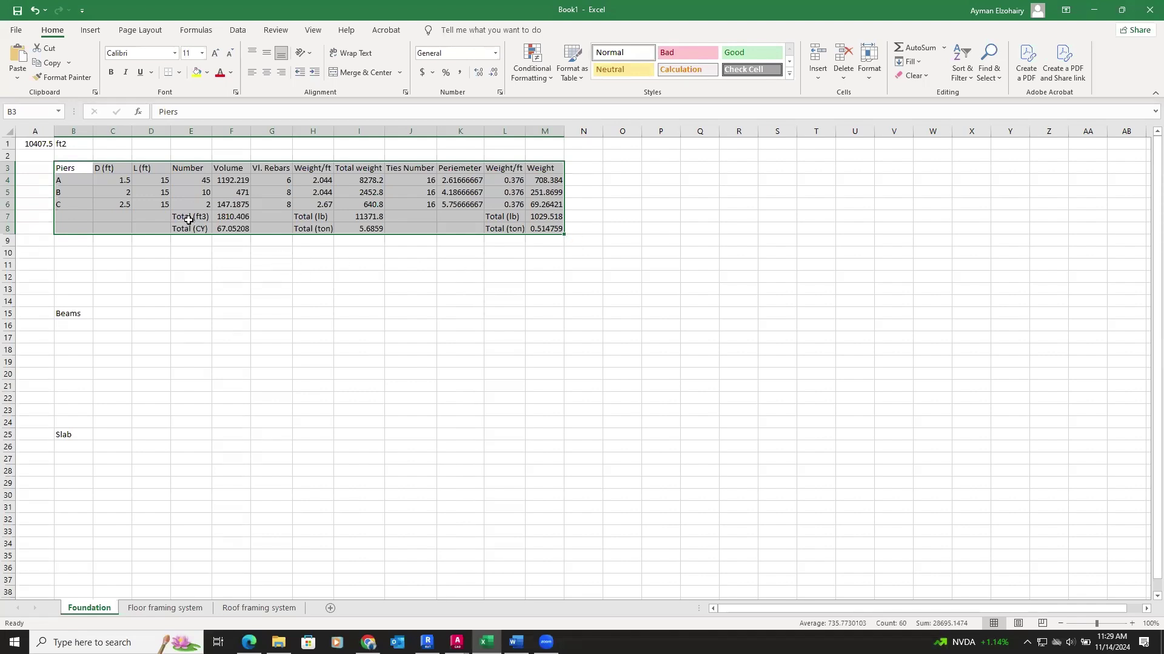
click(229, 229)
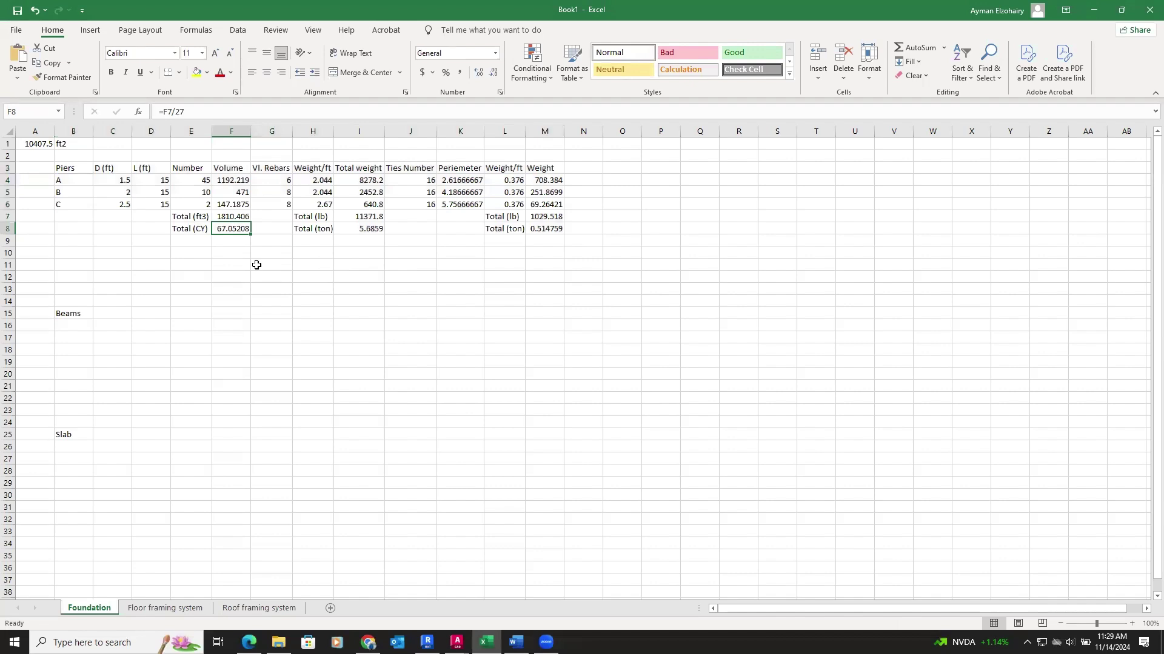
click(357, 234)
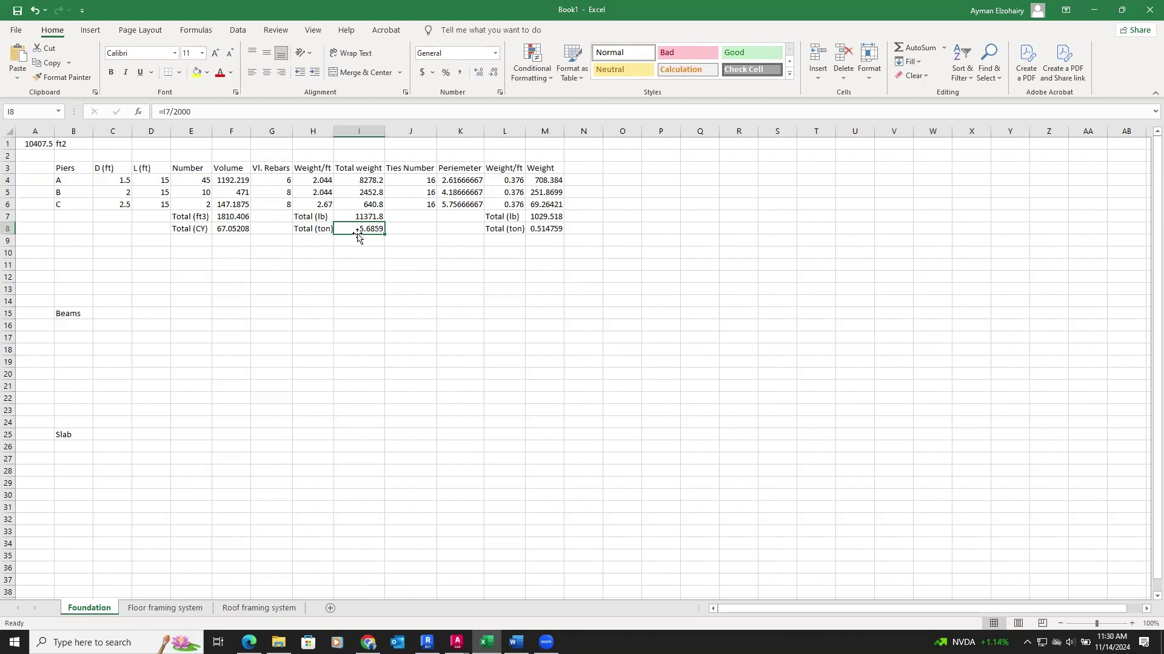
click(545, 229)
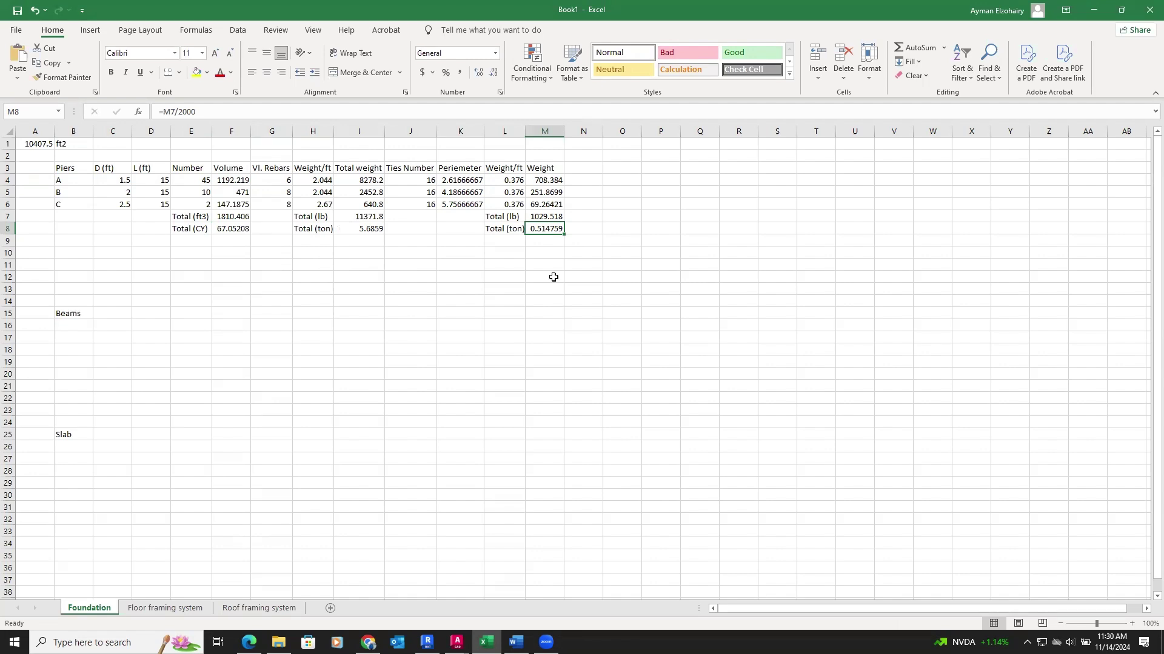
Make the piers table's header row B3:M3 and the pier labels A, B and C bold and centered.
drag(73, 168, 549, 168)
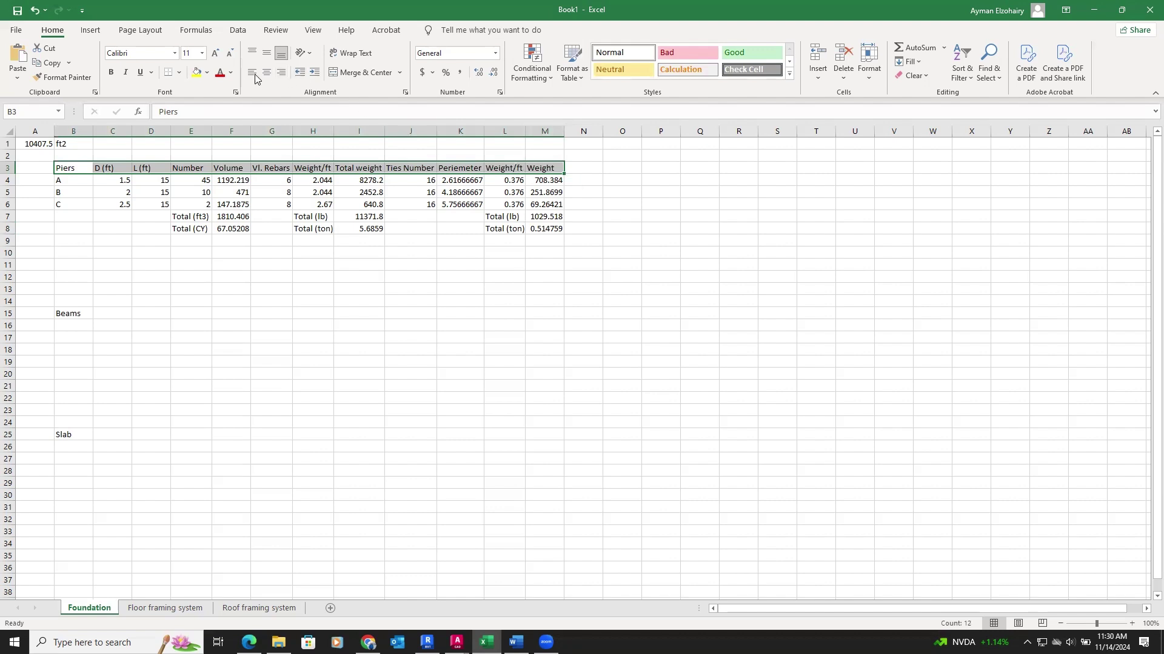
click(111, 72)
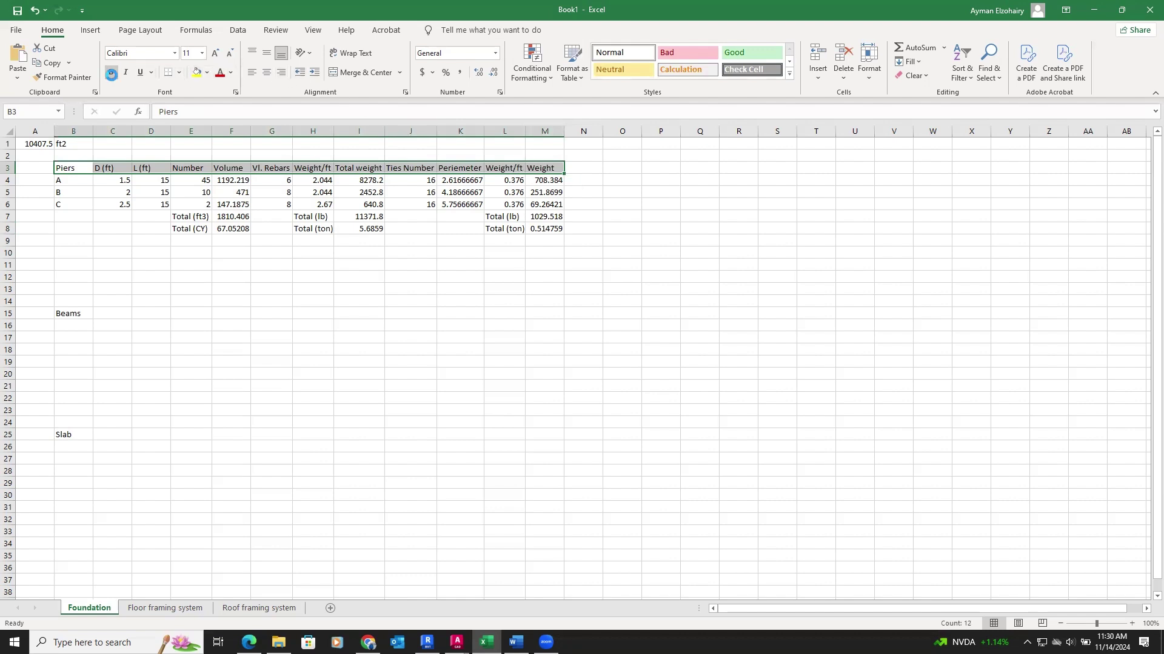
click(267, 72)
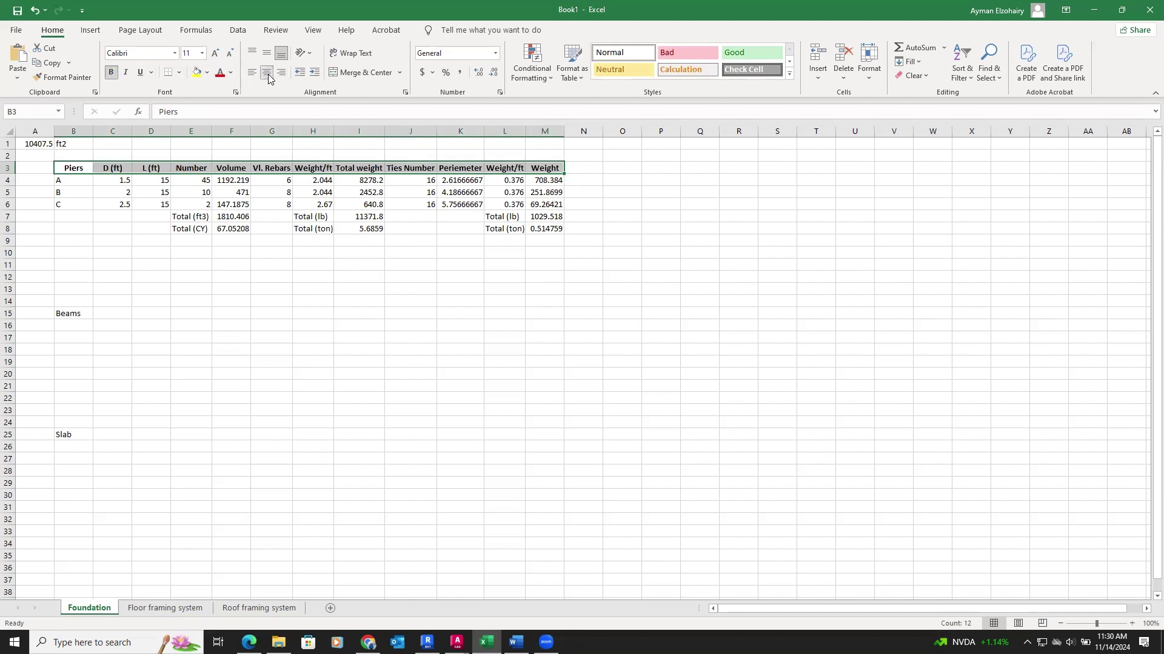
drag(70, 179, 72, 205)
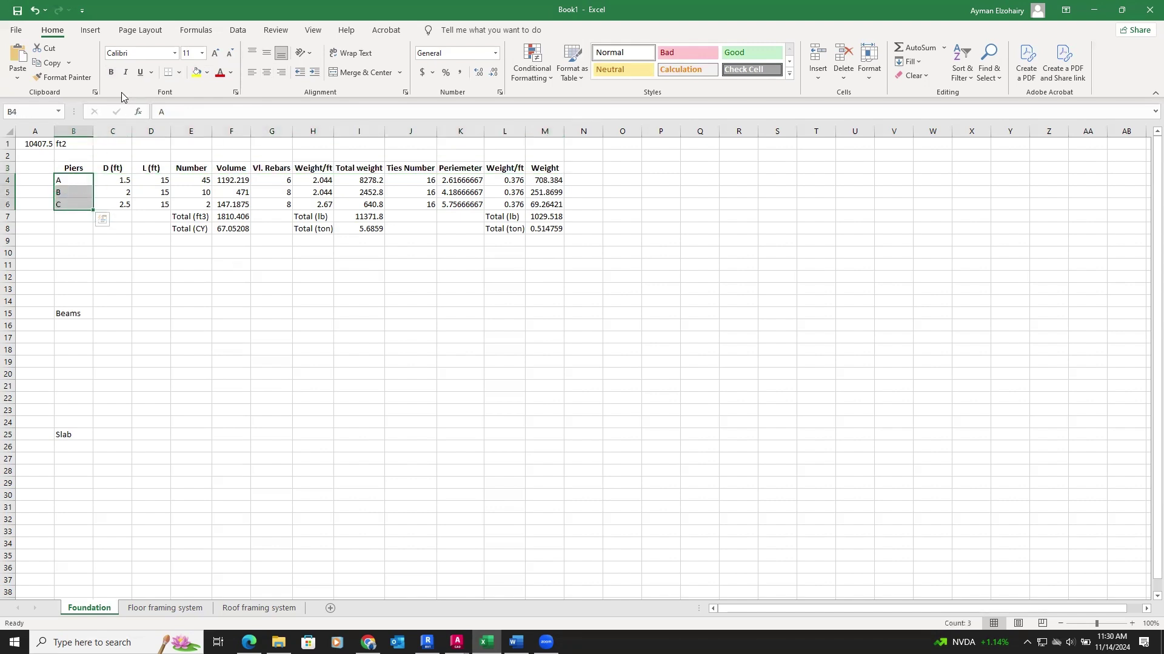
click(111, 72)
click(267, 73)
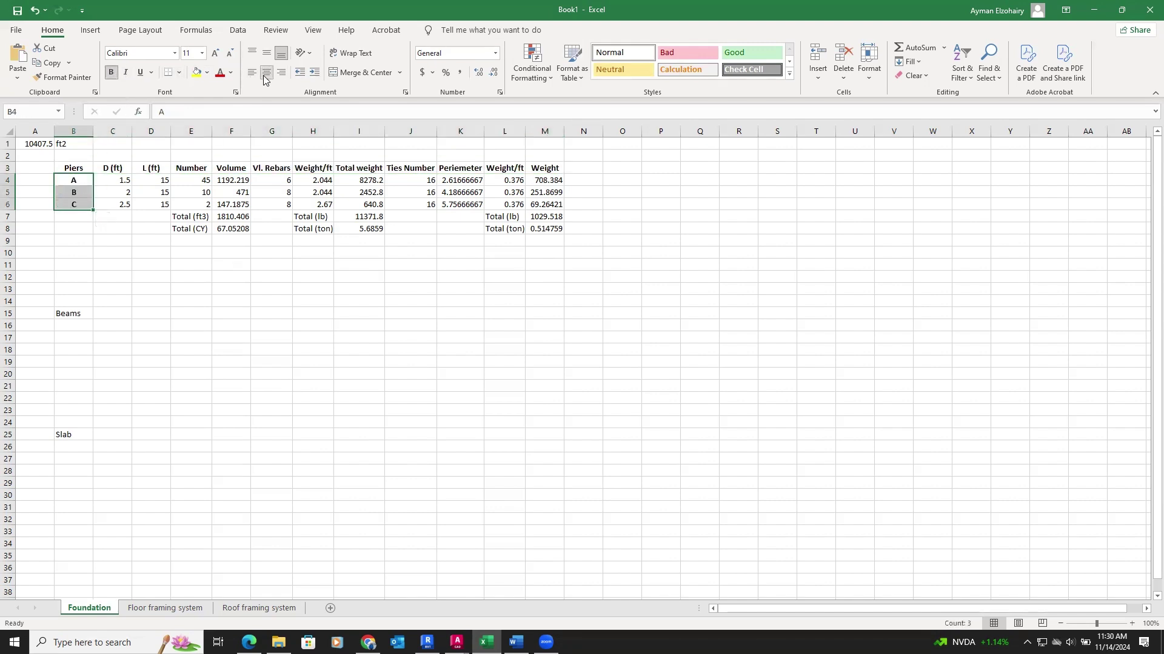
Fill the piers table's header row B3:M3 with yellow.
drag(79, 168, 546, 166)
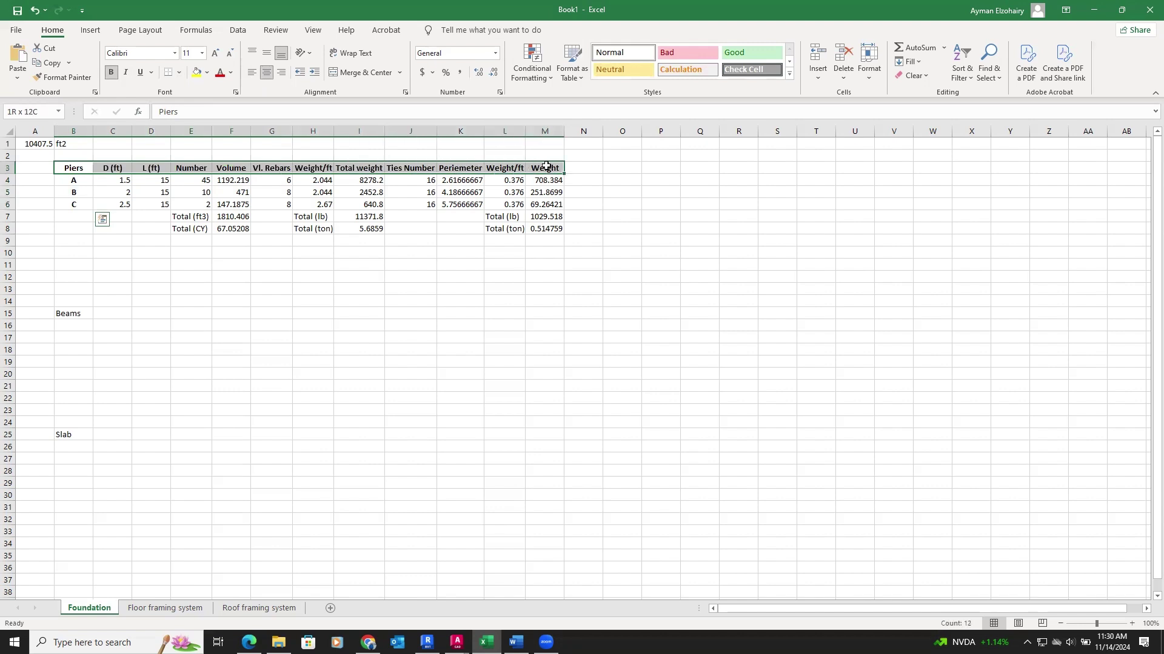
right_click(548, 166)
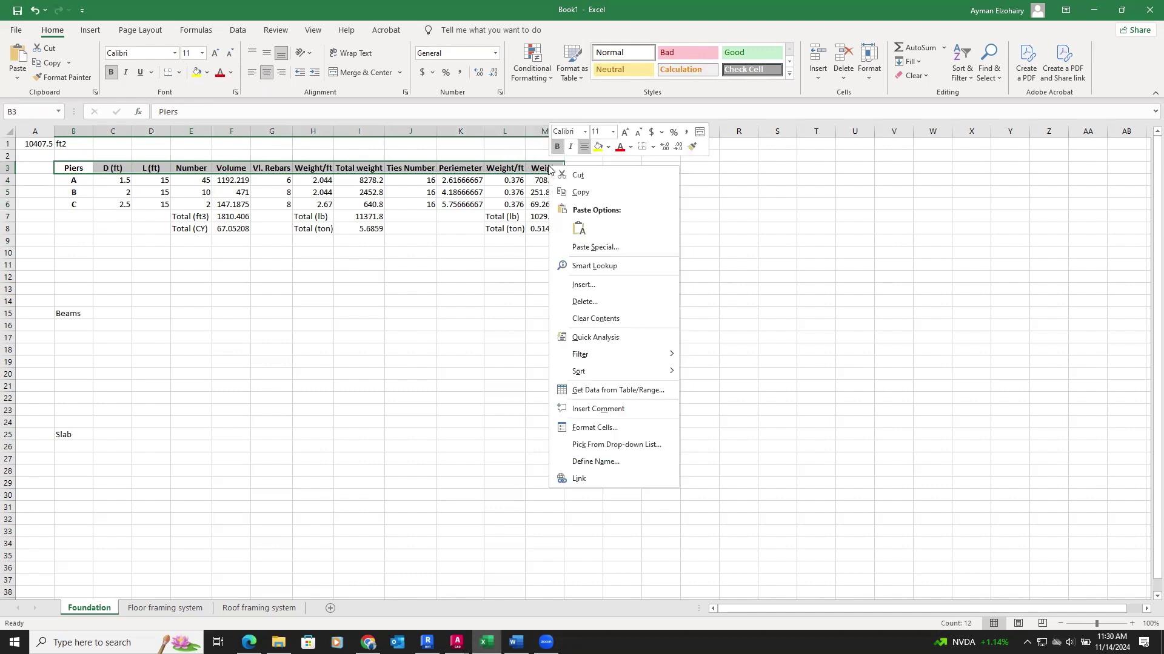
click(584, 432)
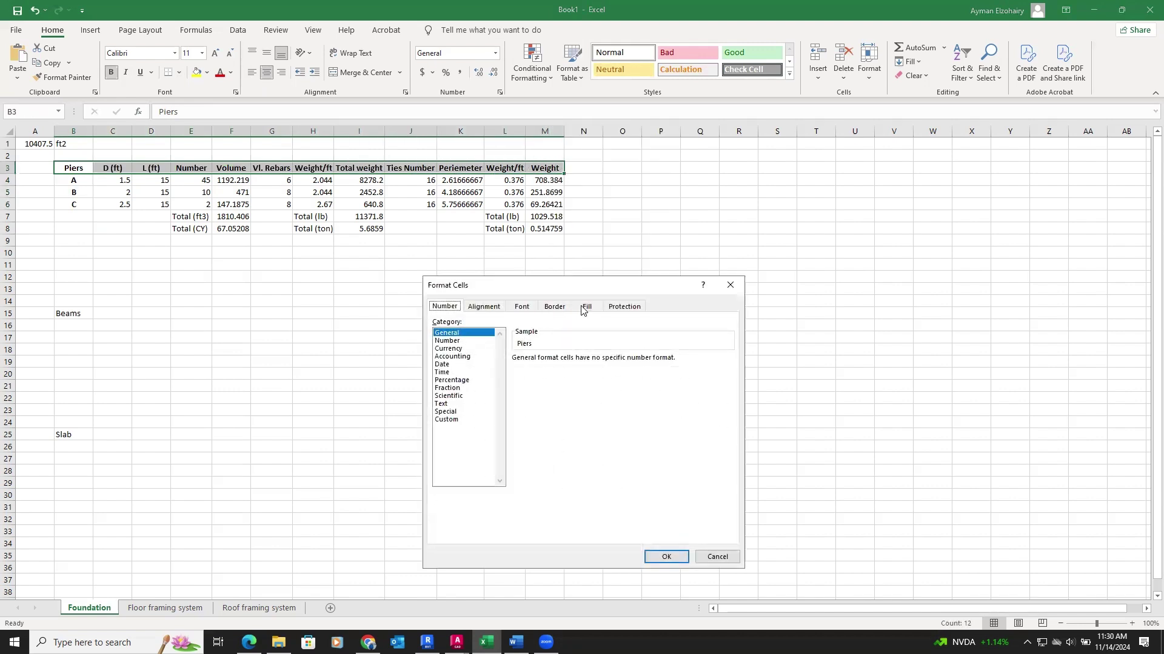
click(586, 308)
click(477, 425)
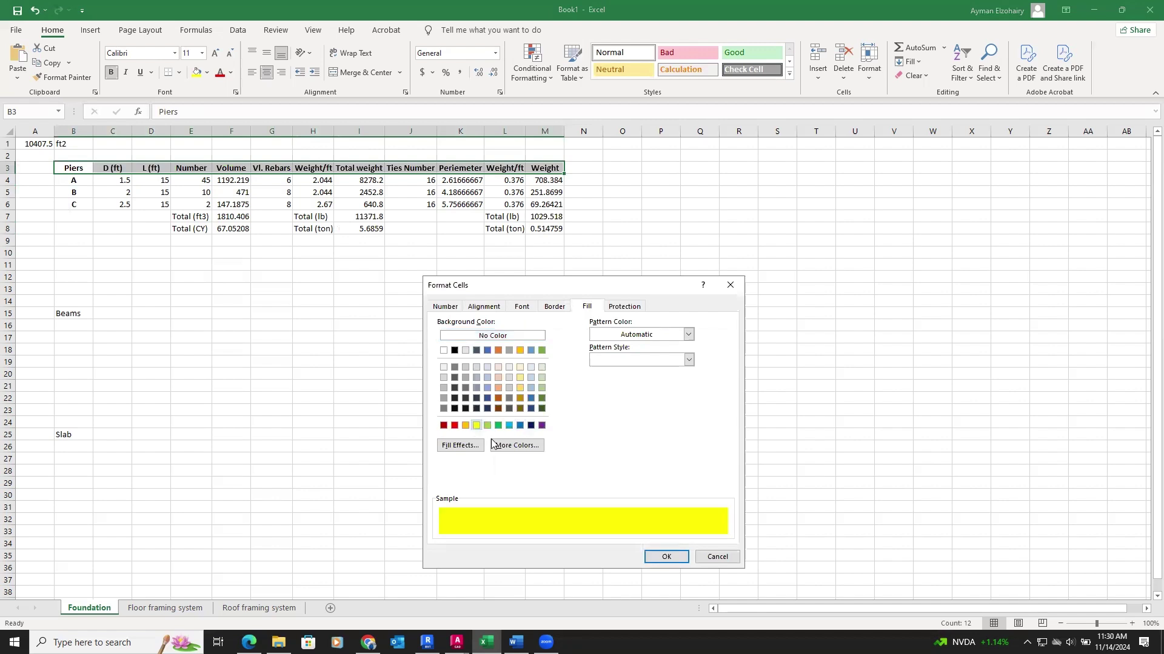
click(664, 556)
click(403, 397)
Fill the pier labels A, B and C in B4:B6 with light blue.
drag(63, 179, 70, 202)
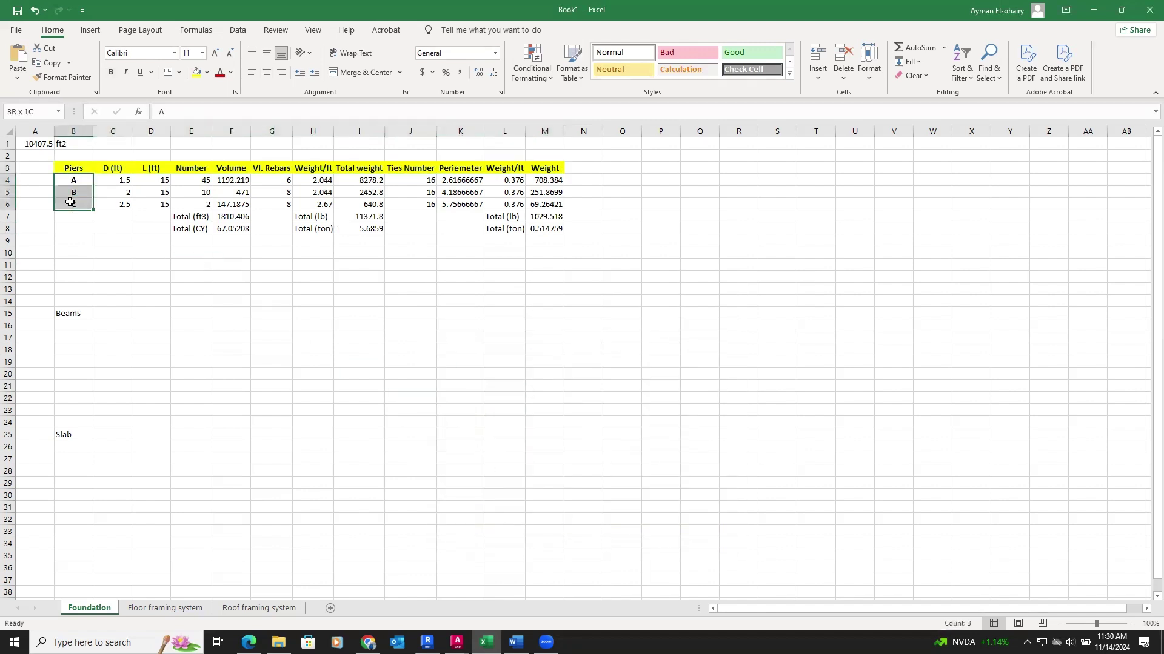
click(206, 73)
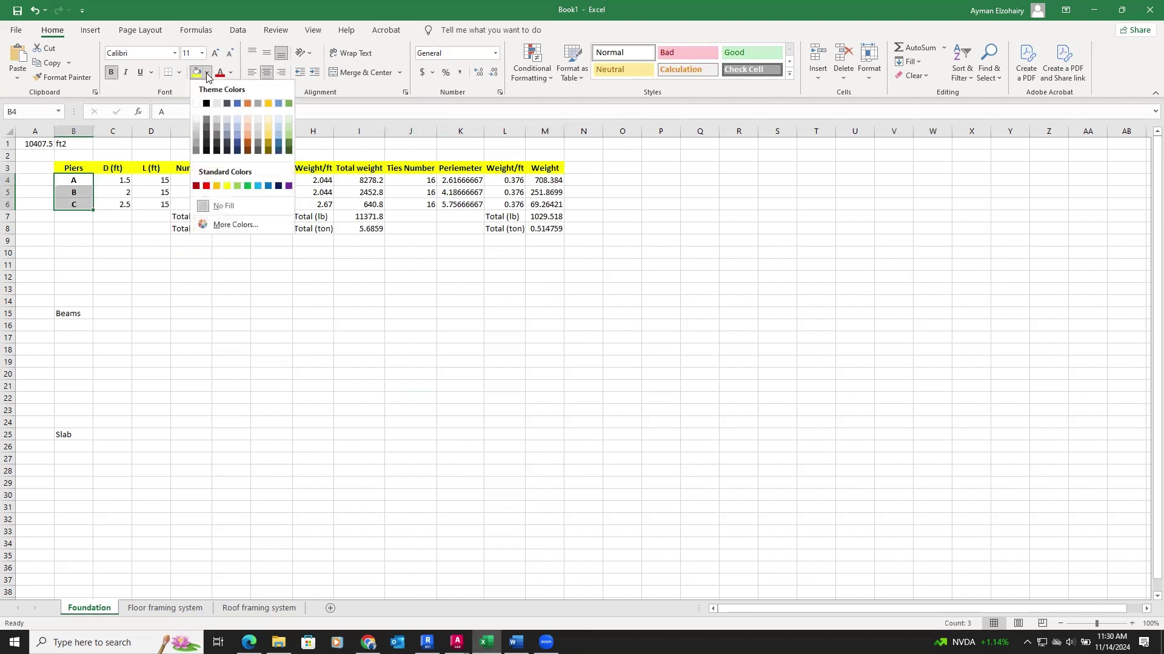
click(257, 186)
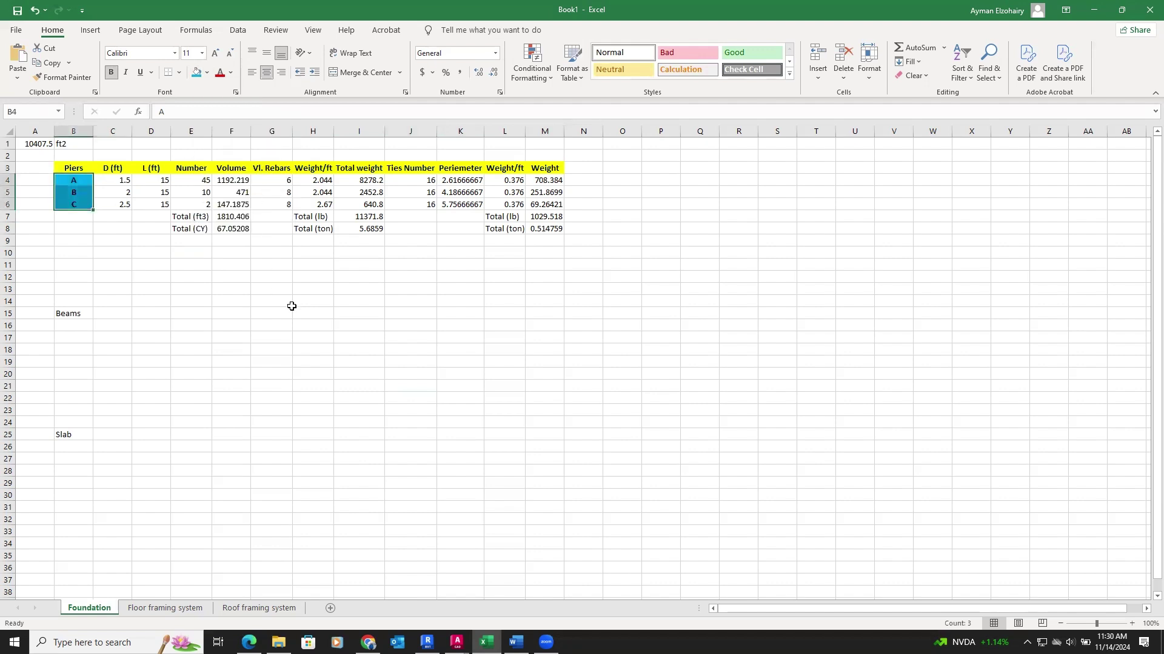
click(292, 306)
Apply the same light blue fill to the total values in F7:F8, I7:I8 and M7:M8.
drag(229, 217, 233, 225)
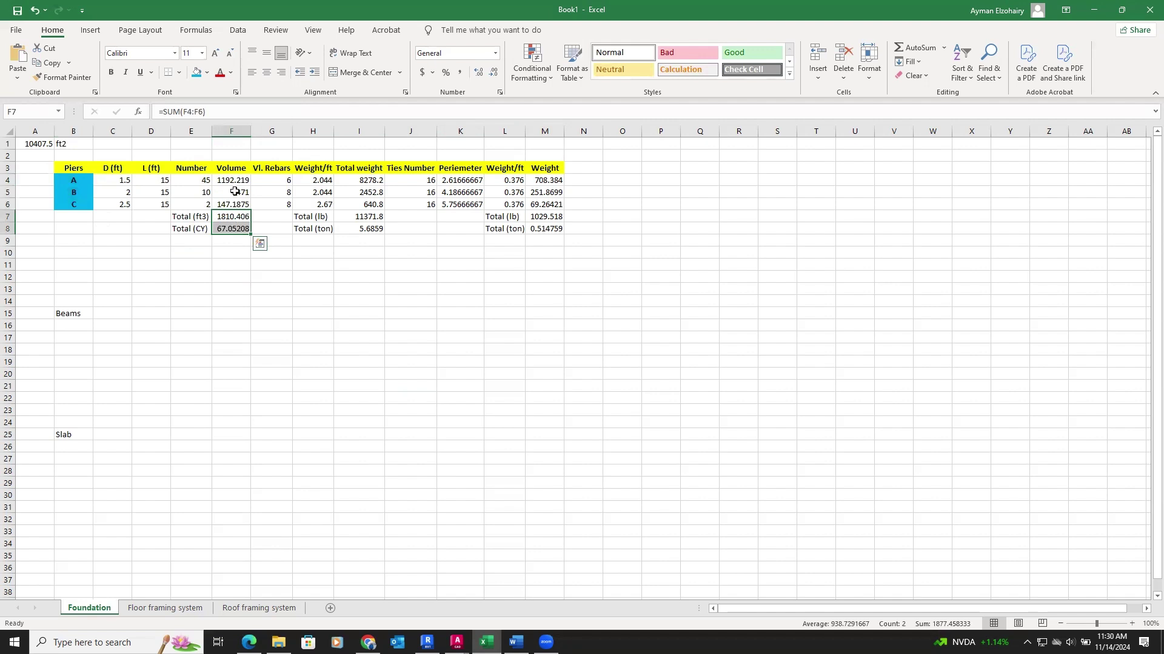
click(195, 72)
drag(358, 218, 362, 230)
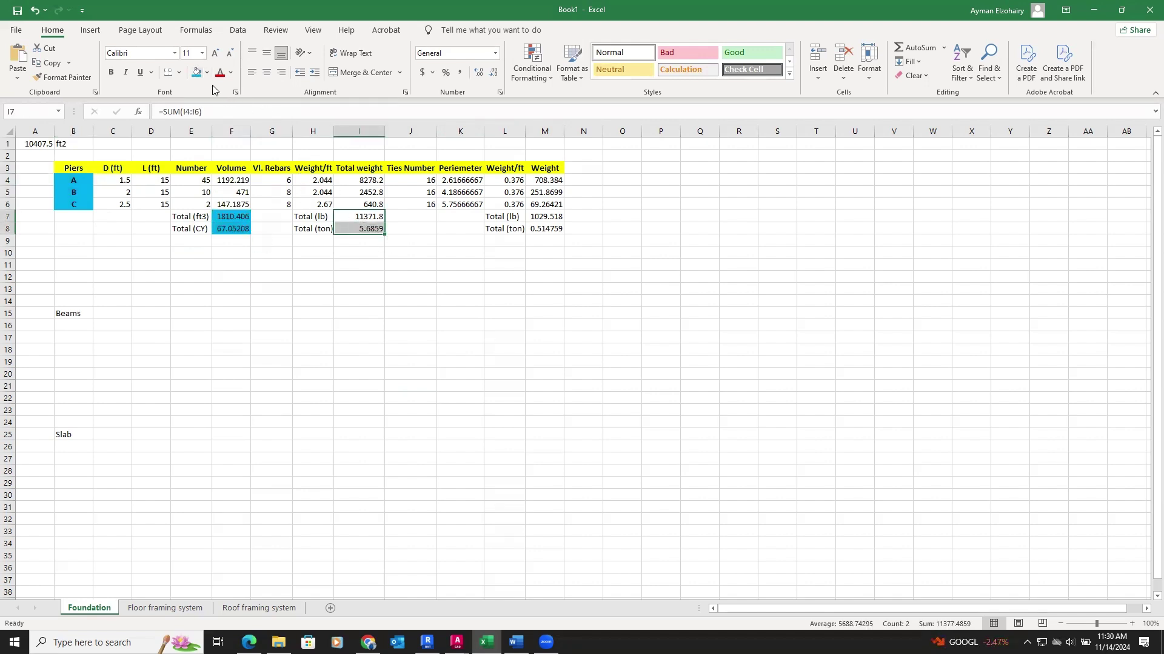
click(195, 73)
drag(536, 213, 543, 230)
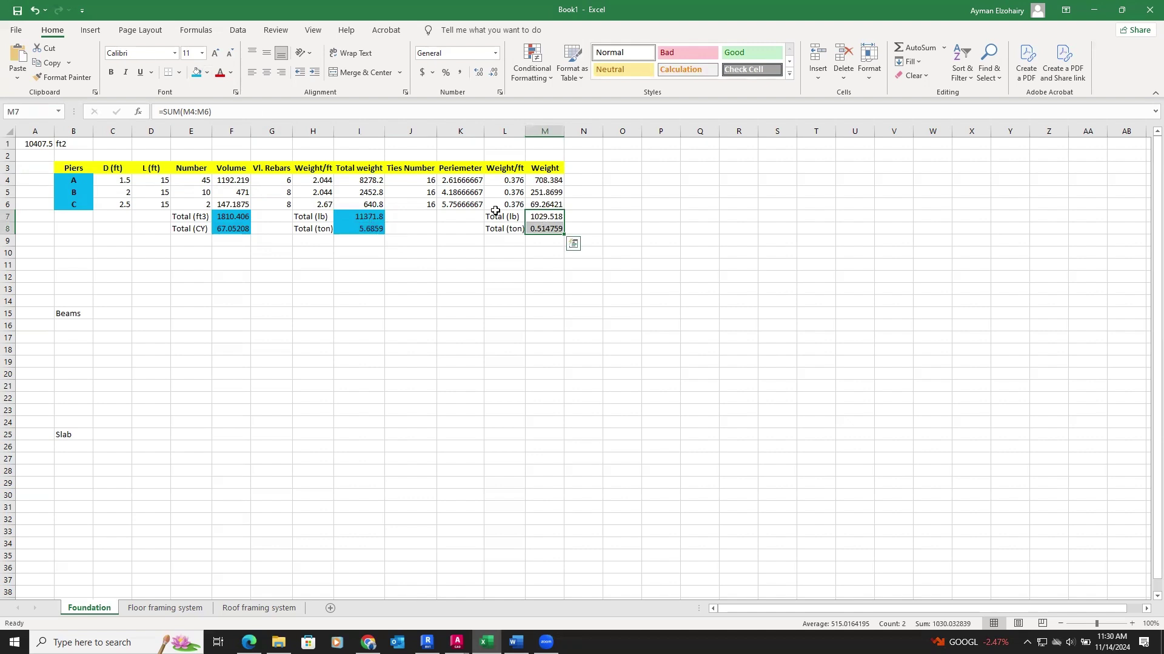
click(196, 73)
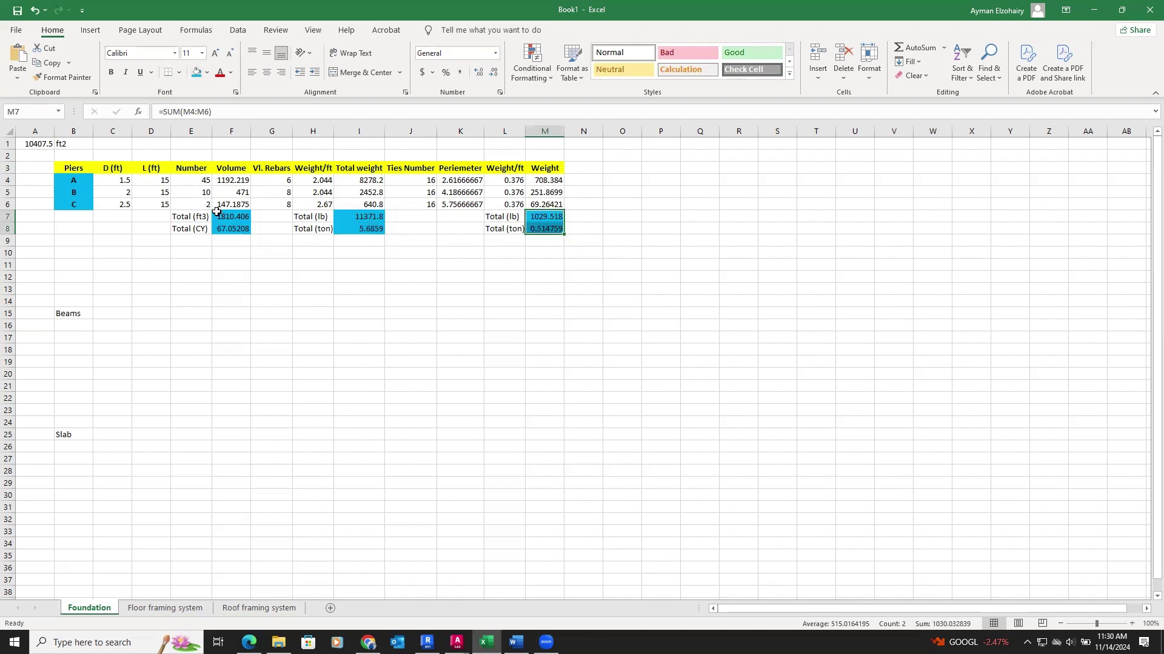
Caption the totals in row 9 with "Concrete" in F9, "Vl. Rebars" in I9 and "Ties" in M9.
click(235, 243)
text(Concrete)
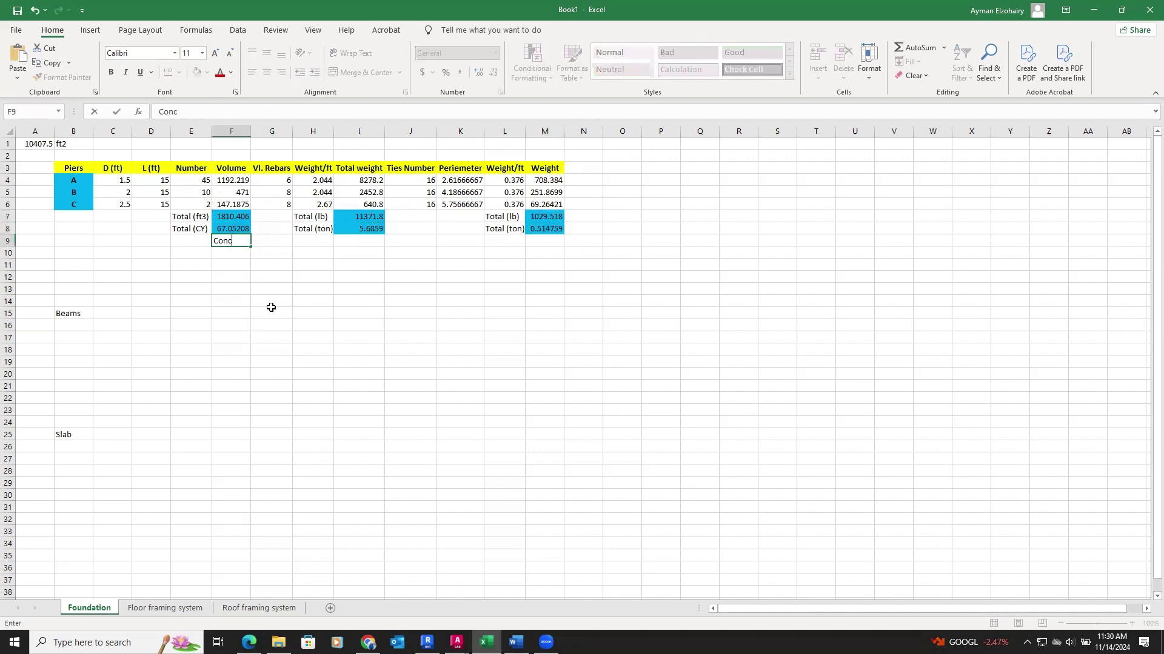
click(344, 243)
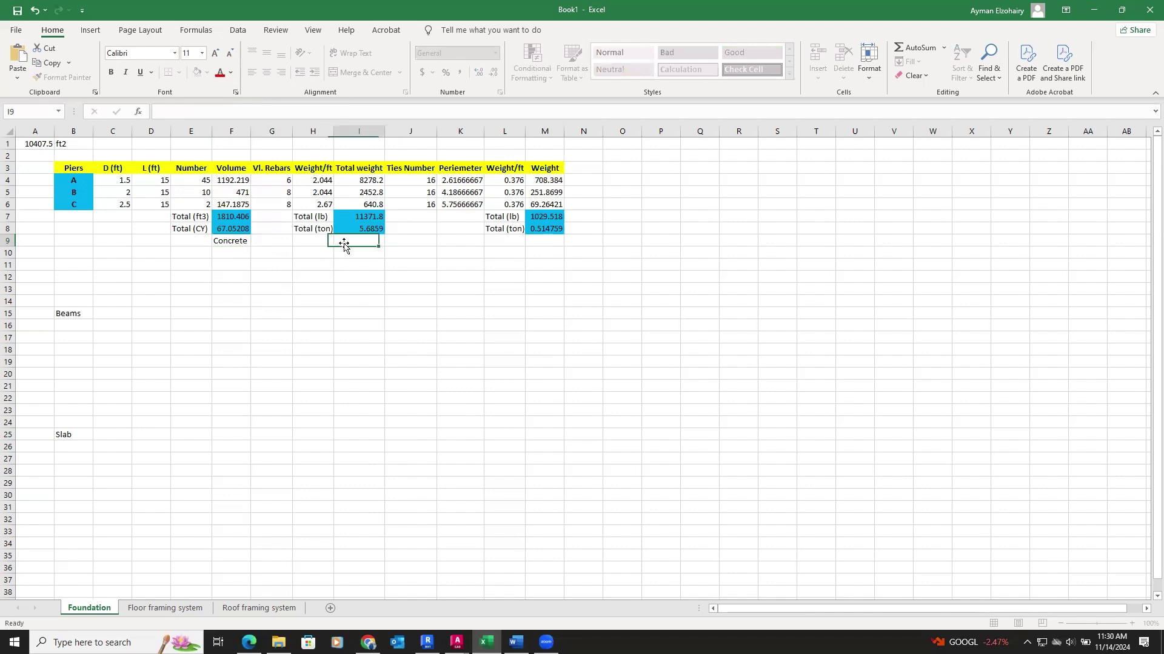
text(Vl. Rebars)
click(544, 240)
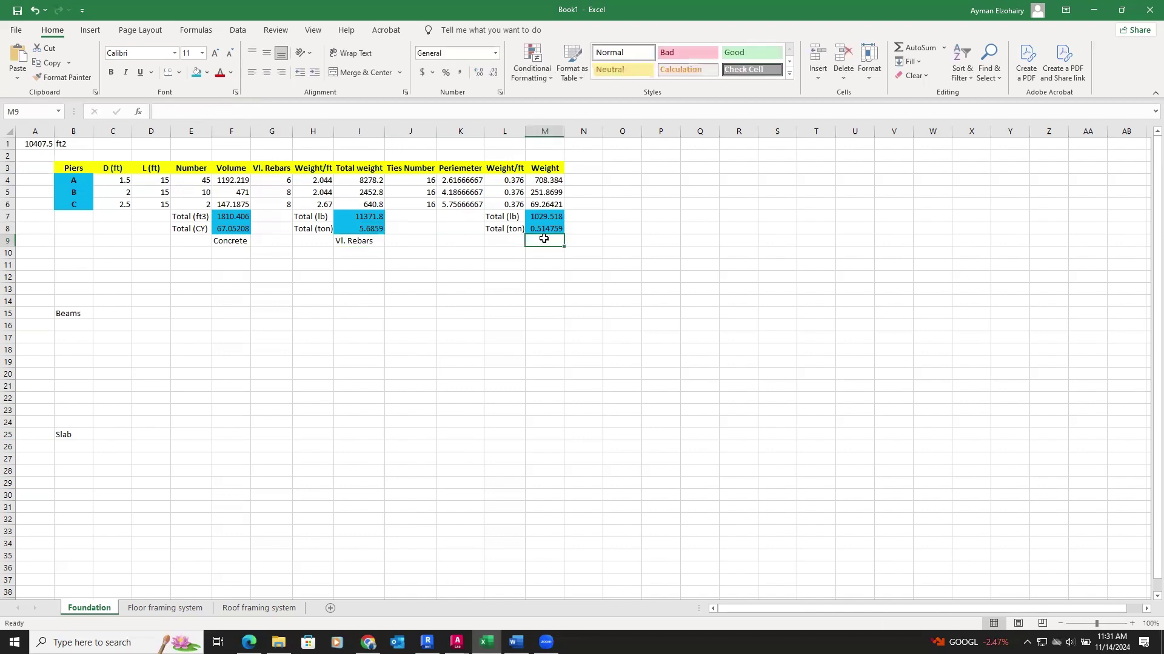
text(Ties)
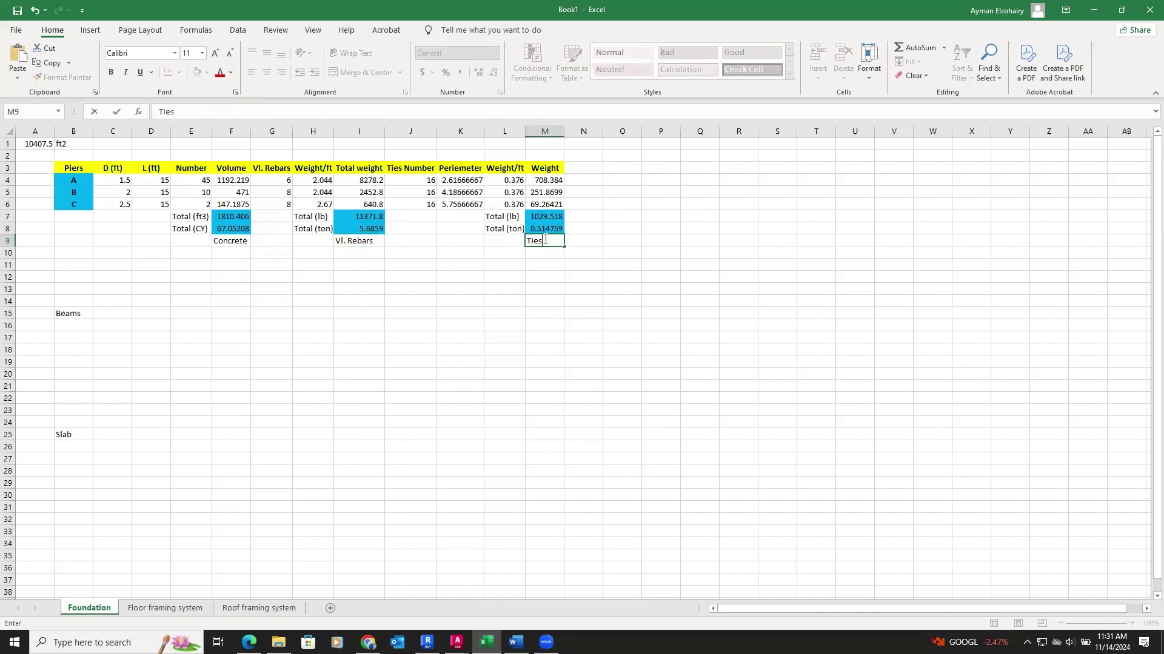
click(533, 317)
Center the captions in row 9 below the totals, from F9 to M9.
drag(226, 242, 527, 242)
click(267, 72)
click(401, 315)
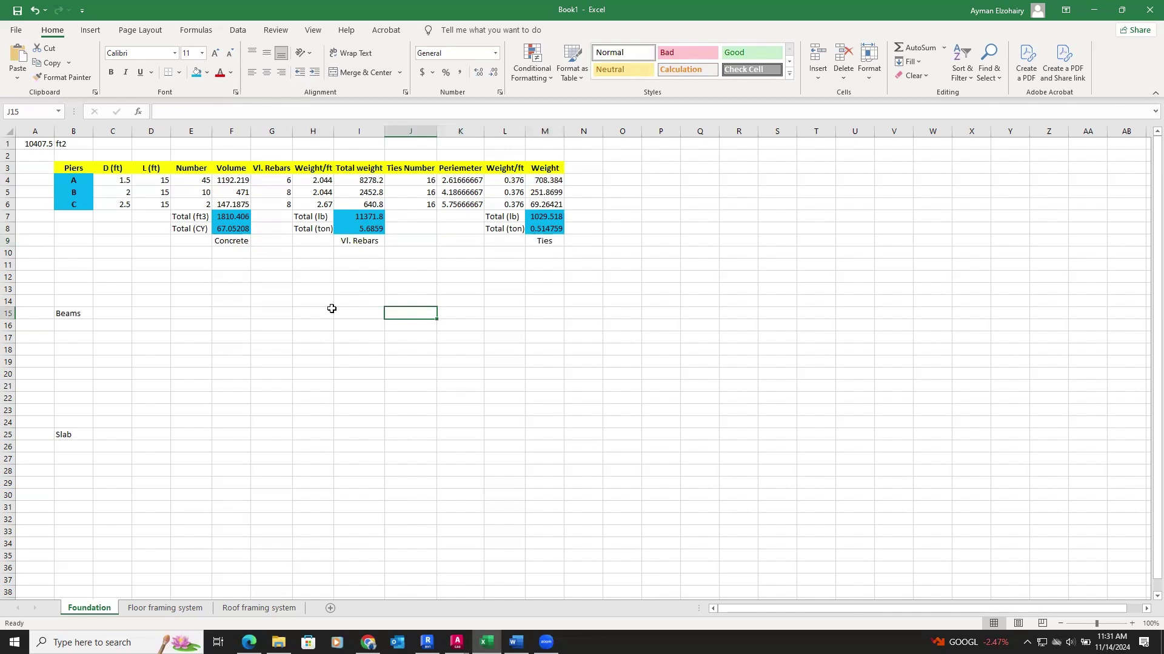
Copy the piers takeoff table B3:M9 and switch to the blank Word document.
drag(74, 168, 543, 241)
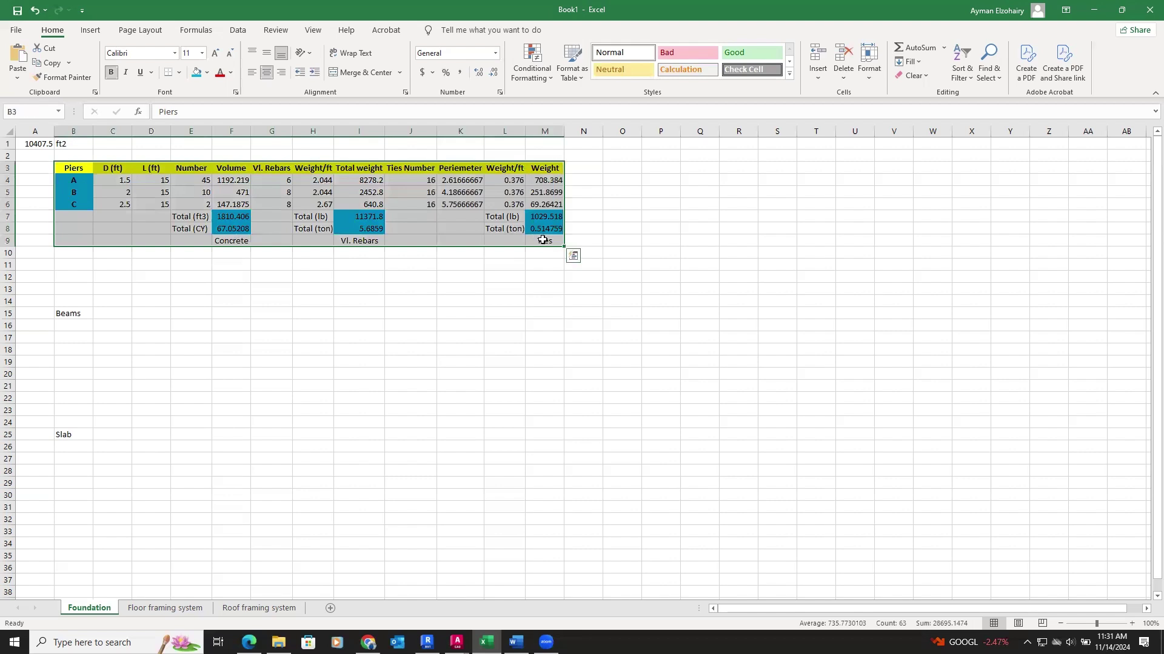
right_click(459, 219)
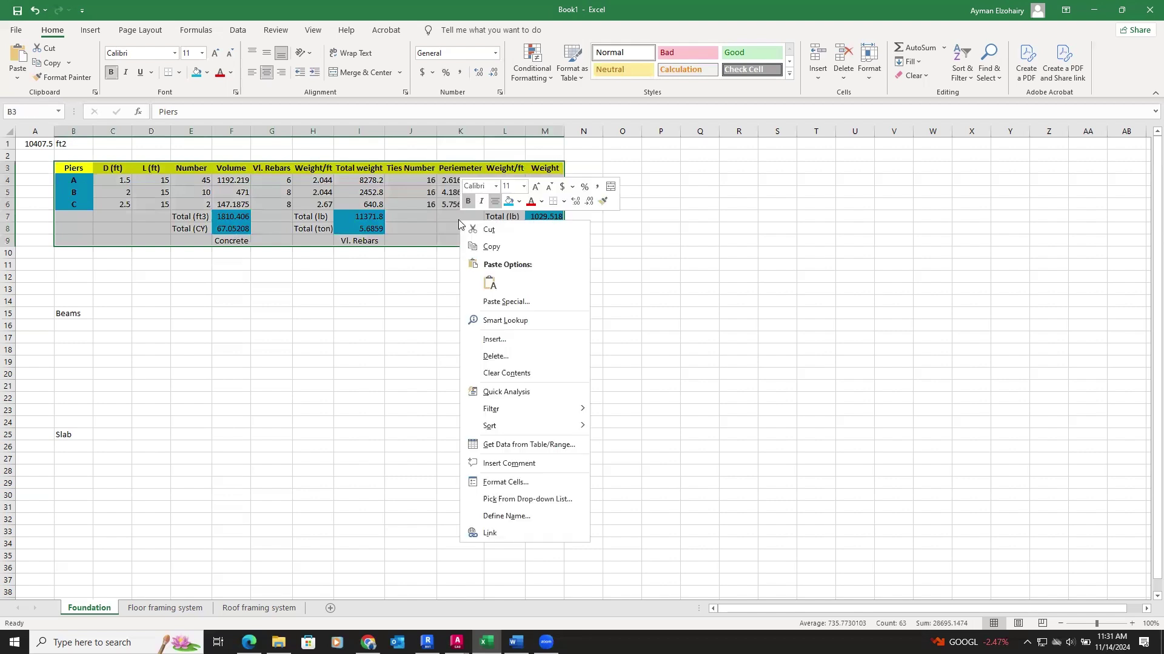
click(489, 283)
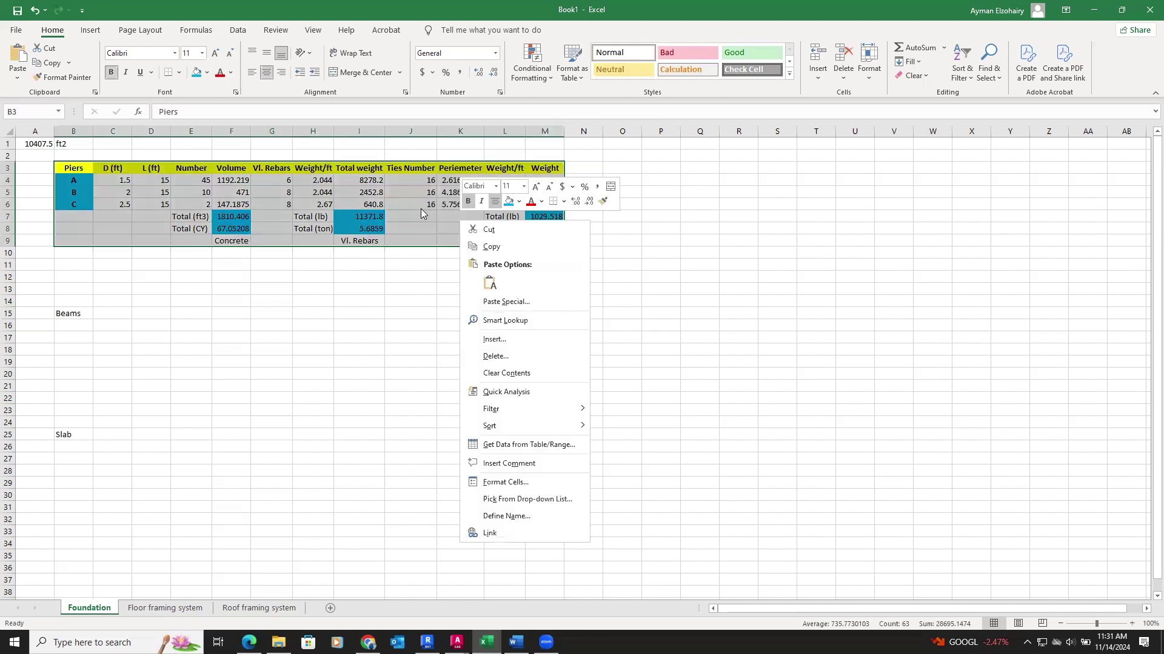
click(497, 248)
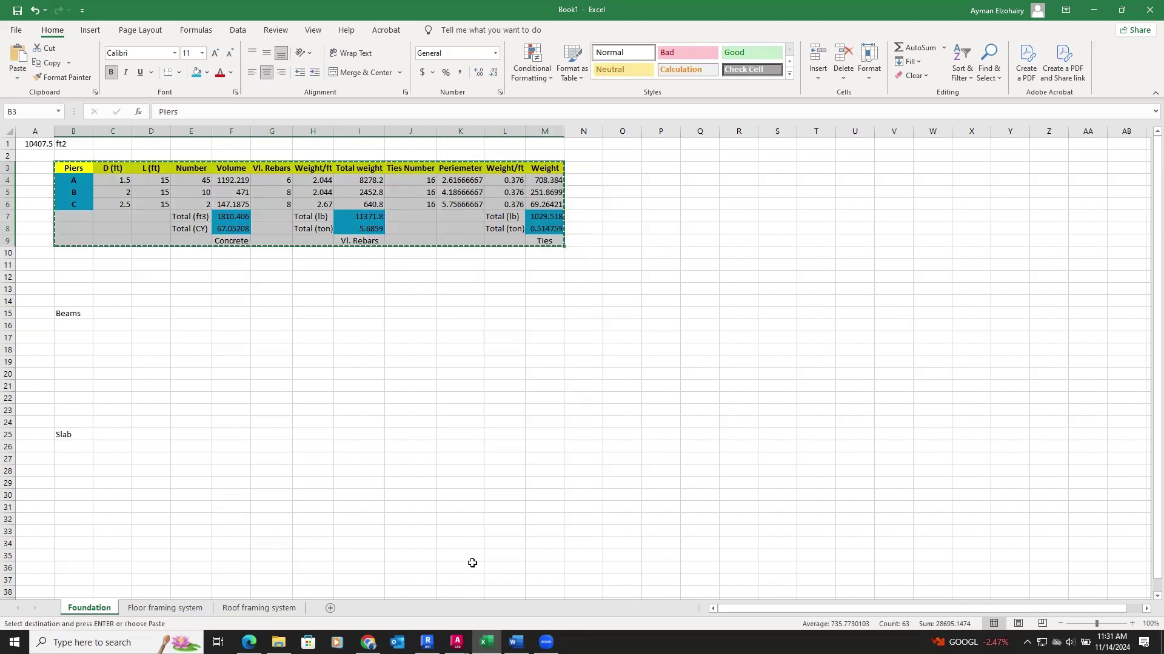
click(516, 642)
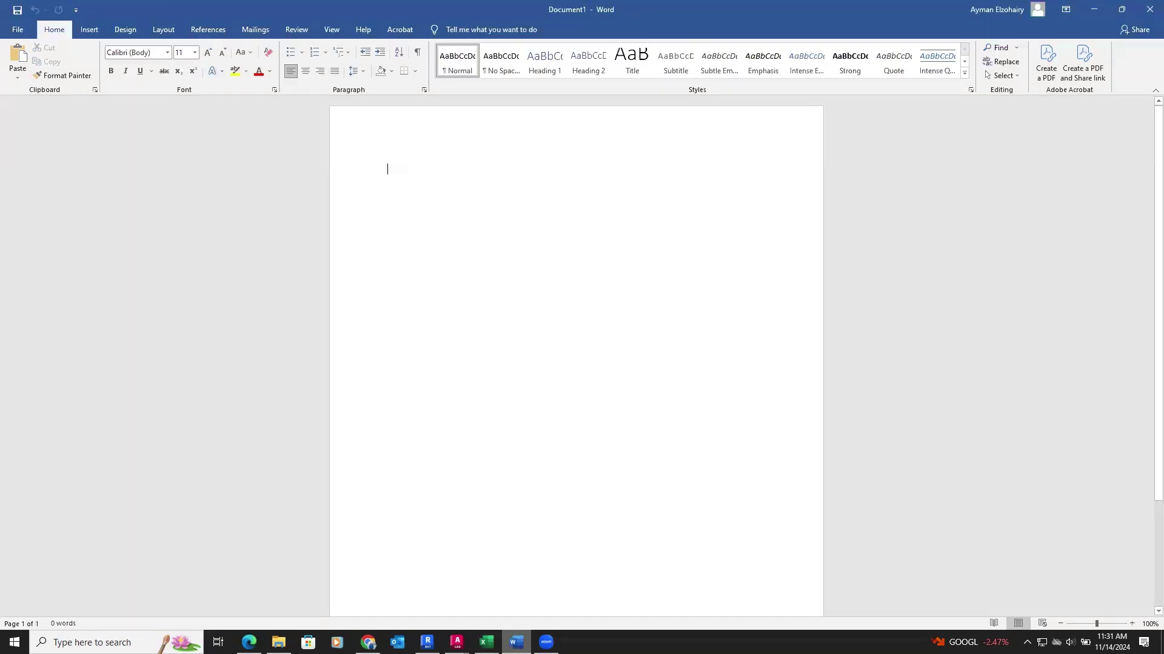
Try pasting the copied piers table as a picture and with its source formatting, undoing each paste.
right_click(515, 244)
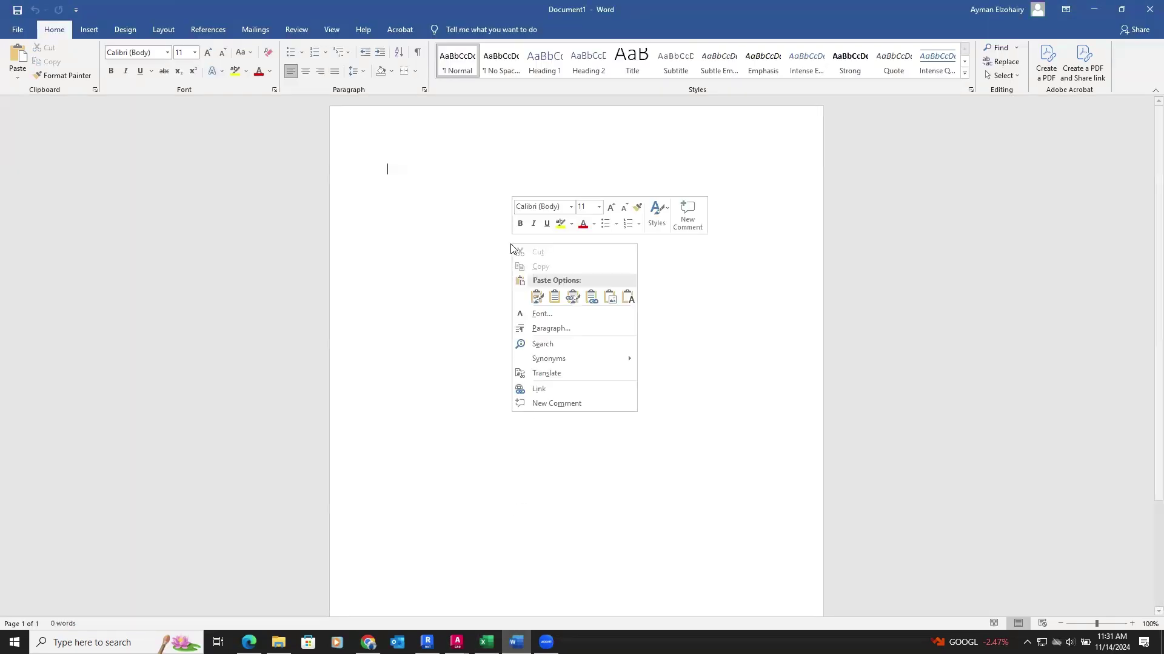
click(611, 297)
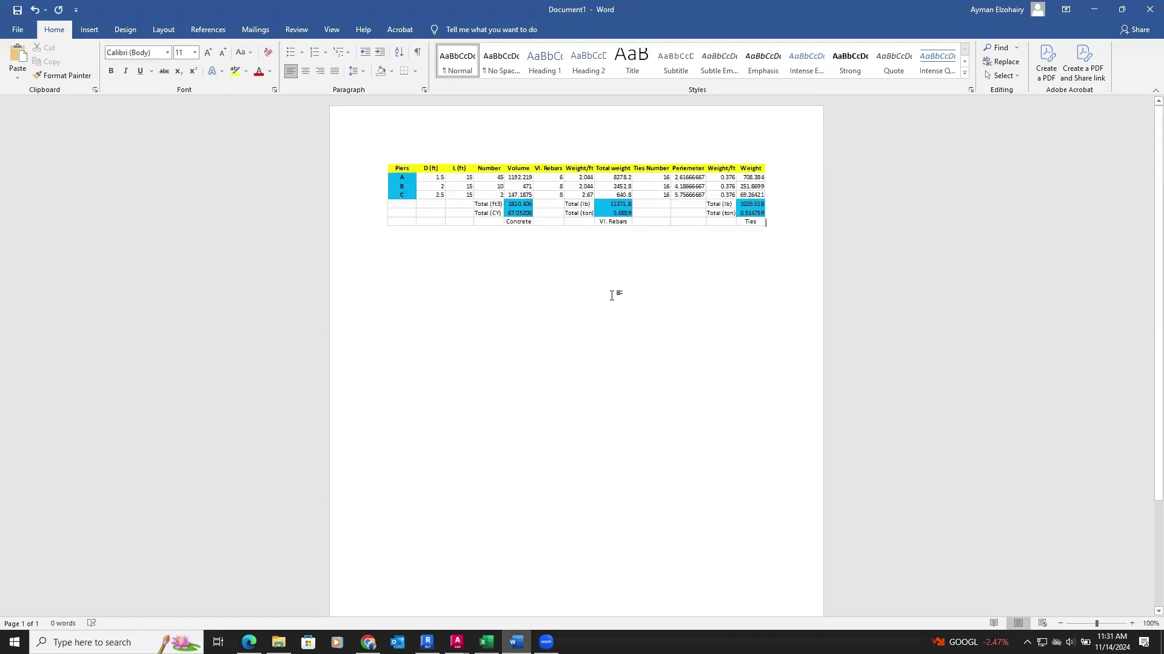
key(ctrl+z)
right_click(544, 204)
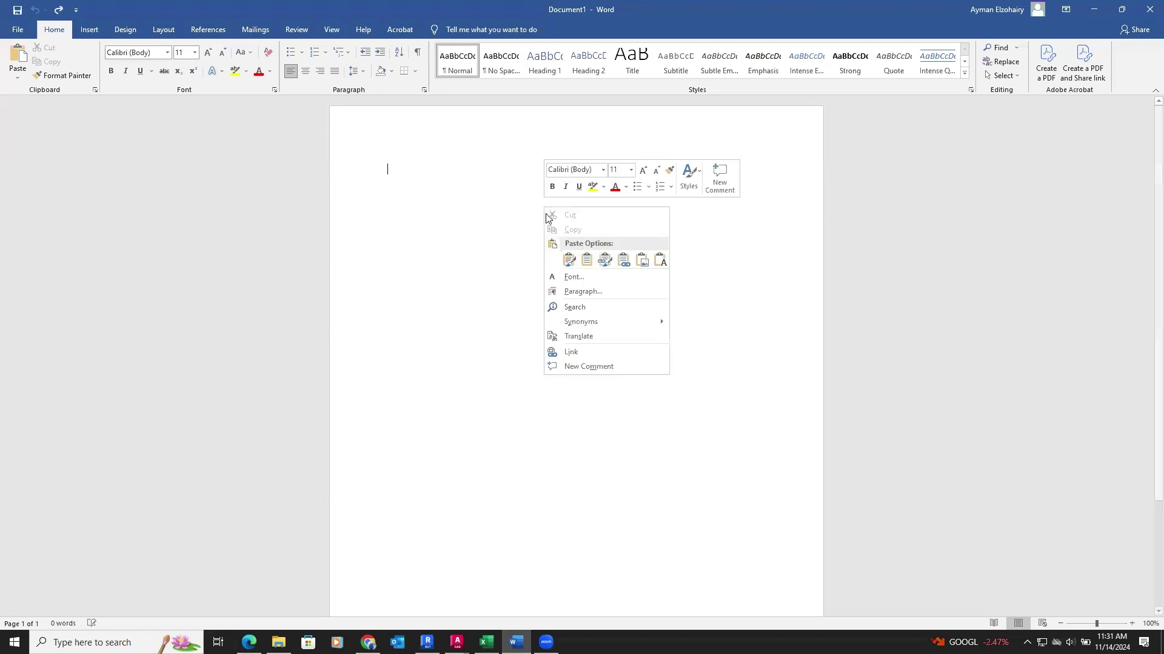
click(571, 260)
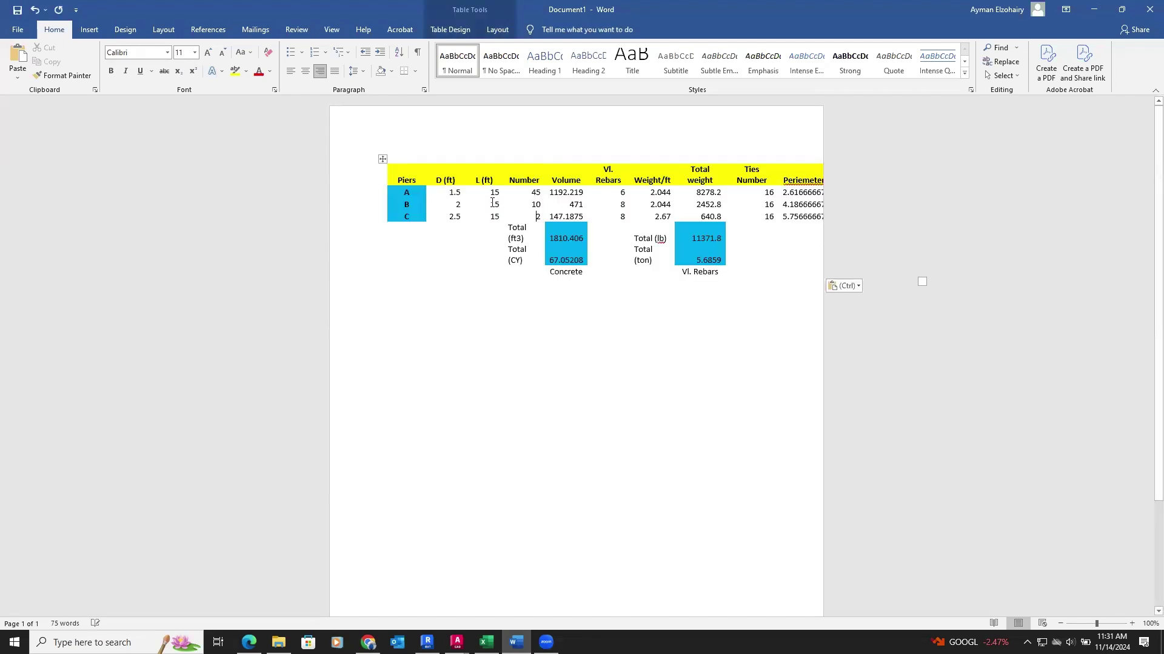
drag(500, 208, 510, 217)
double_click(459, 204)
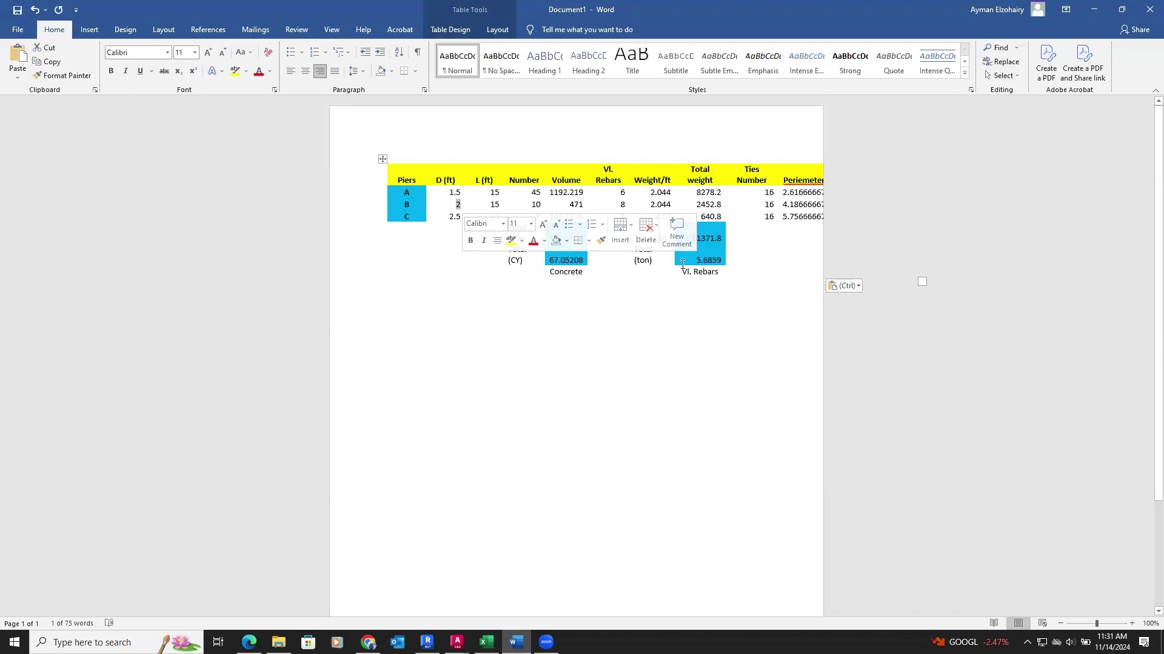
key(ctrl+z)
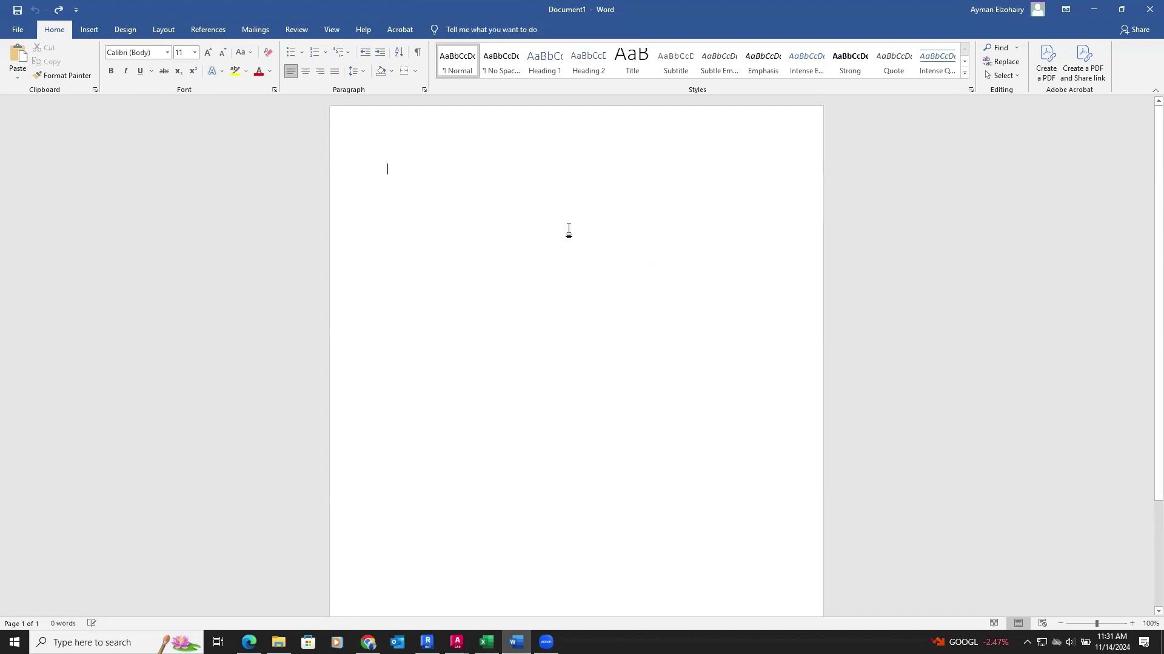
Paste the piers table as a picture with In Front of Text wrapping and shift it down slightly on the page.
right_click(520, 208)
click(618, 260)
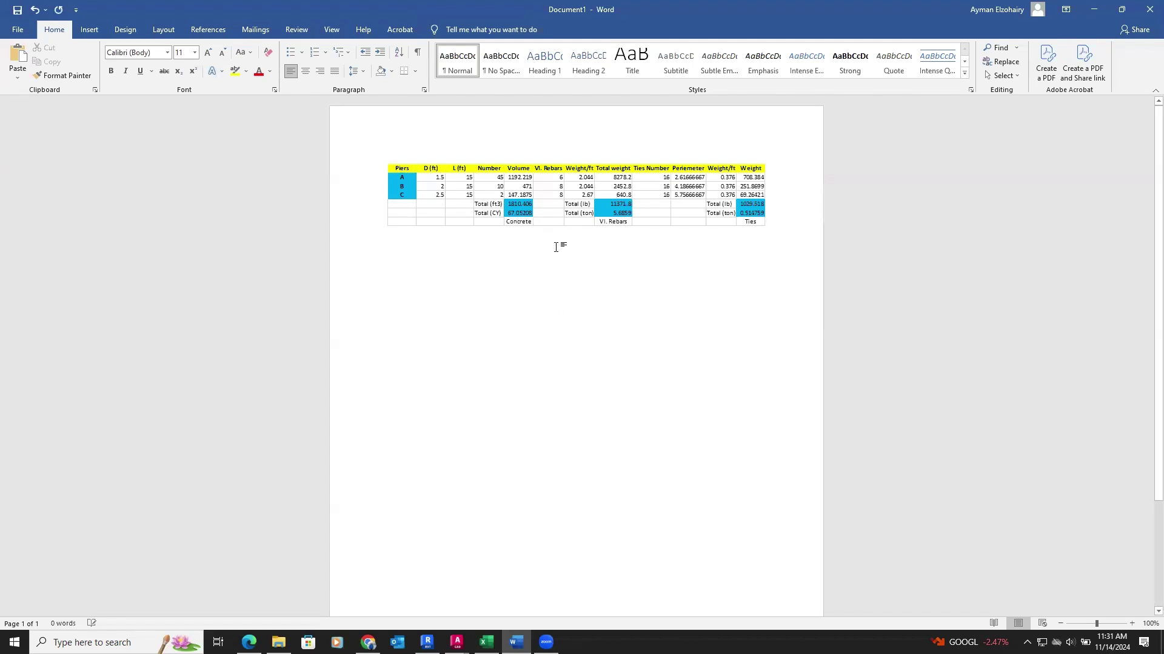
click(558, 209)
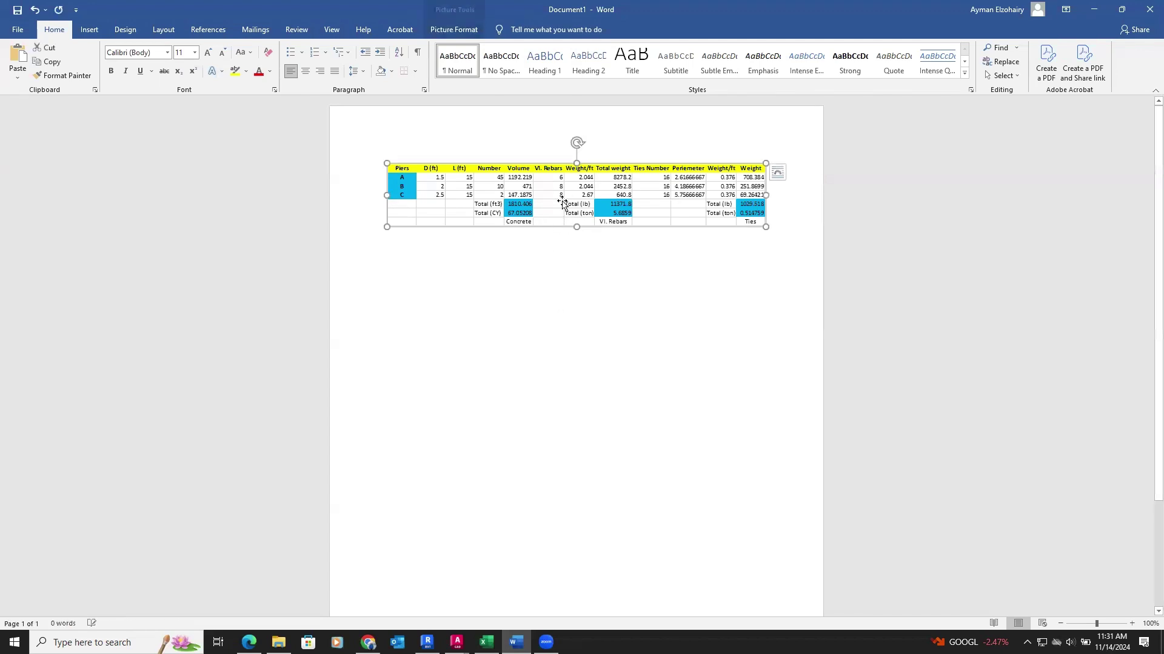
click(807, 69)
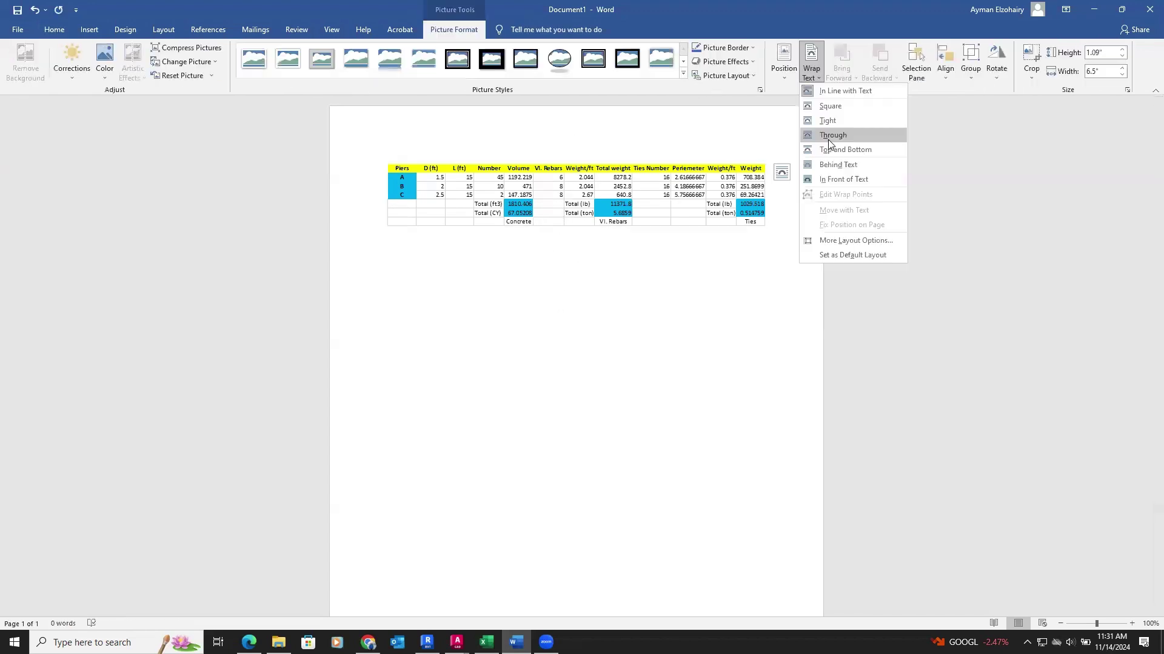
click(840, 176)
drag(597, 208, 599, 243)
Add the heading "Piers calculation:" above the table picture, correcting its misspelled word.
click(431, 189)
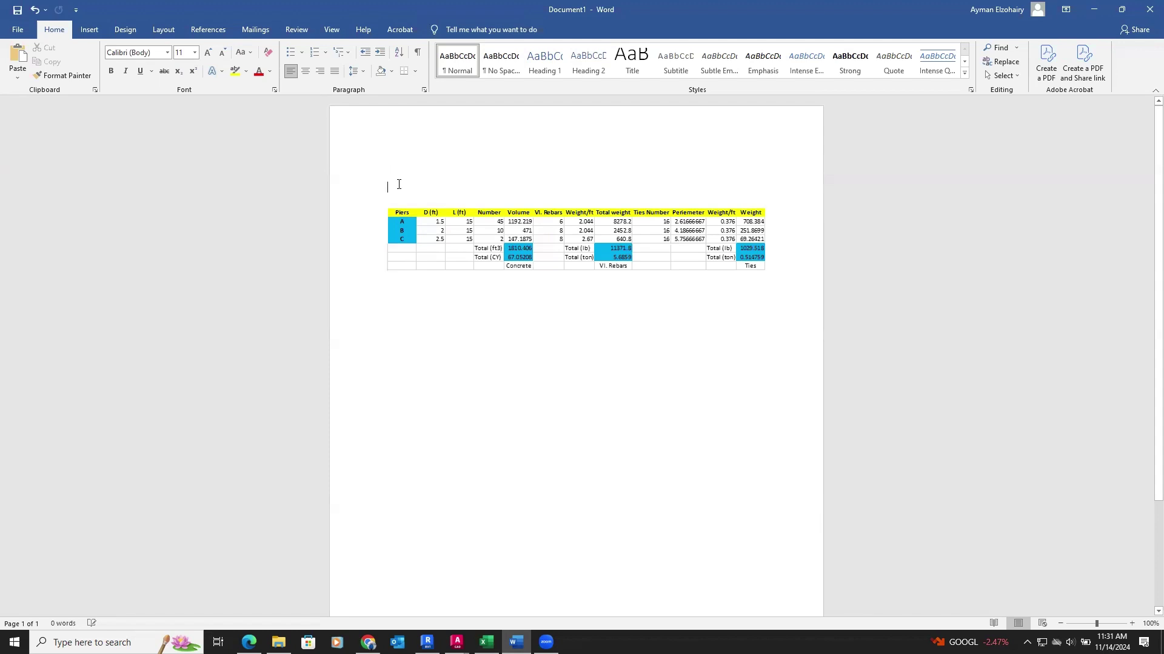
text(Piers )
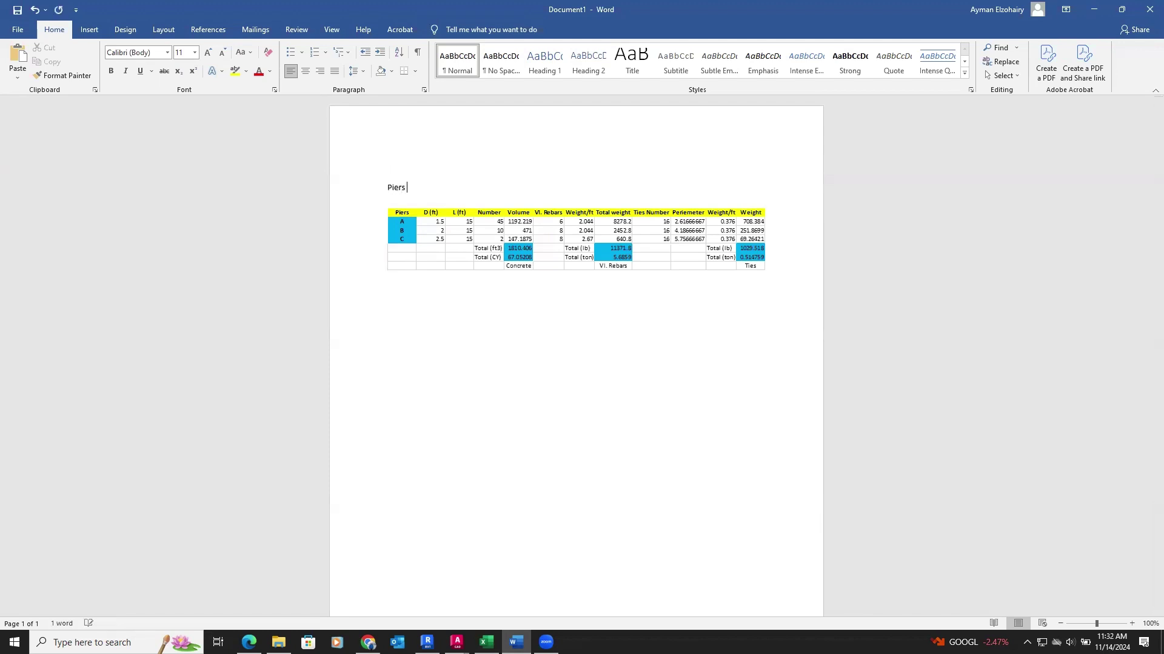
text(calcu;ation:)
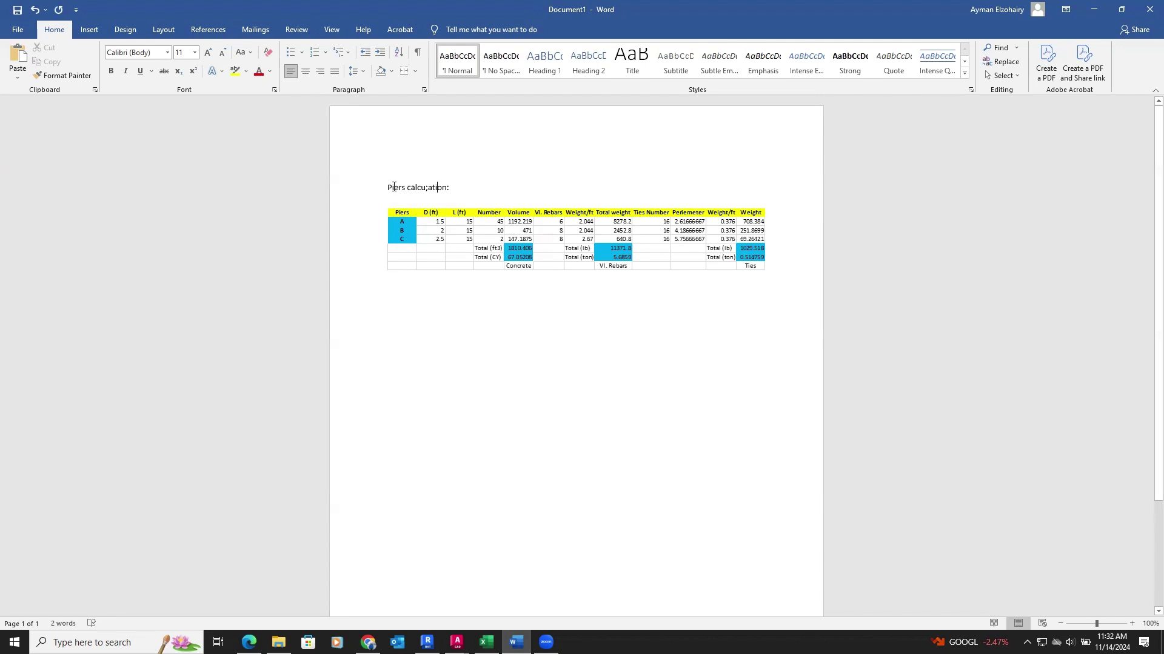
right_click(420, 188)
click(402, 199)
Write the line "Total volume of concrete = 67.1 CY" below the table picture.
shift+click(394, 293)
click(393, 293)
text(Total )
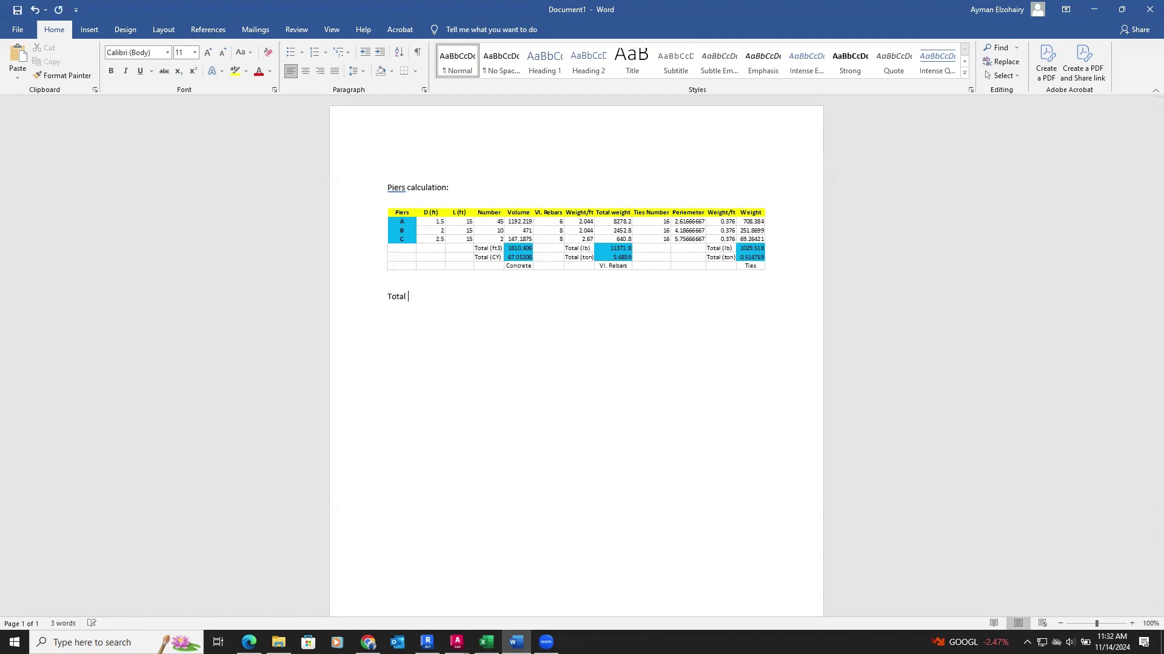
text(volume of concrete = 67.1 CY)
key(Return)
Add the lines "Total weight of steel rebars = 5.7 ton" and "Total weight of ties = .52 ton." under the concrete total.
text(Tota)
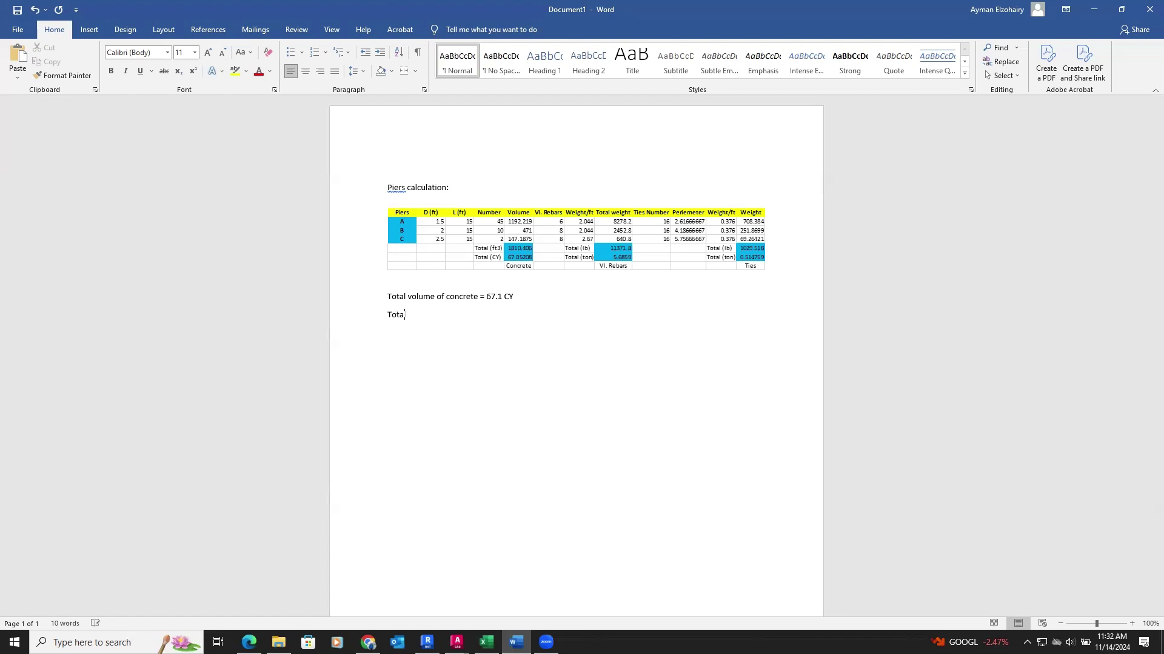
text(l weight of steel rebars = 5.7 t)
text(onTotal weig)
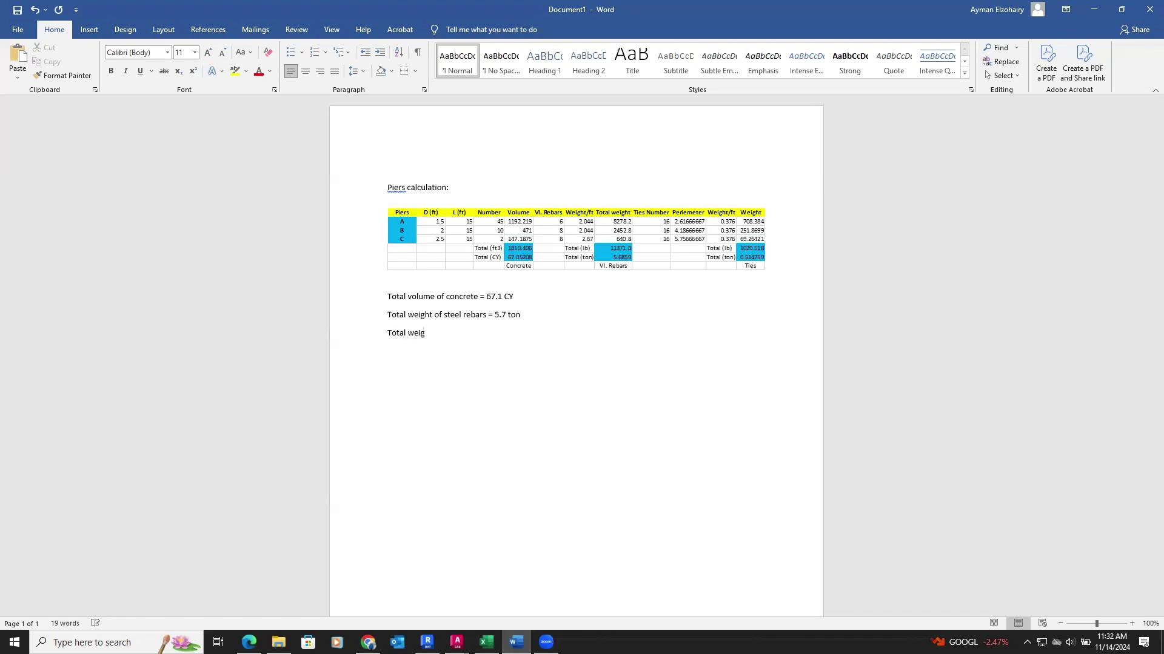
text(tht of ties = .5)
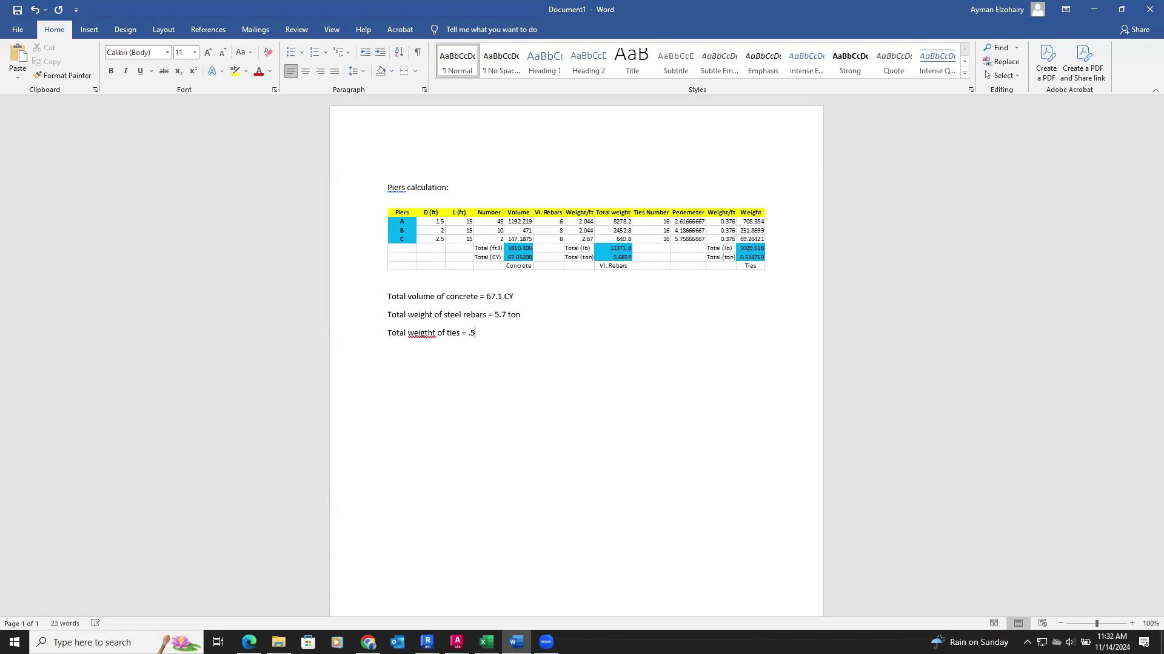
text(2 ton.)
right_click(419, 333)
key(Escape)
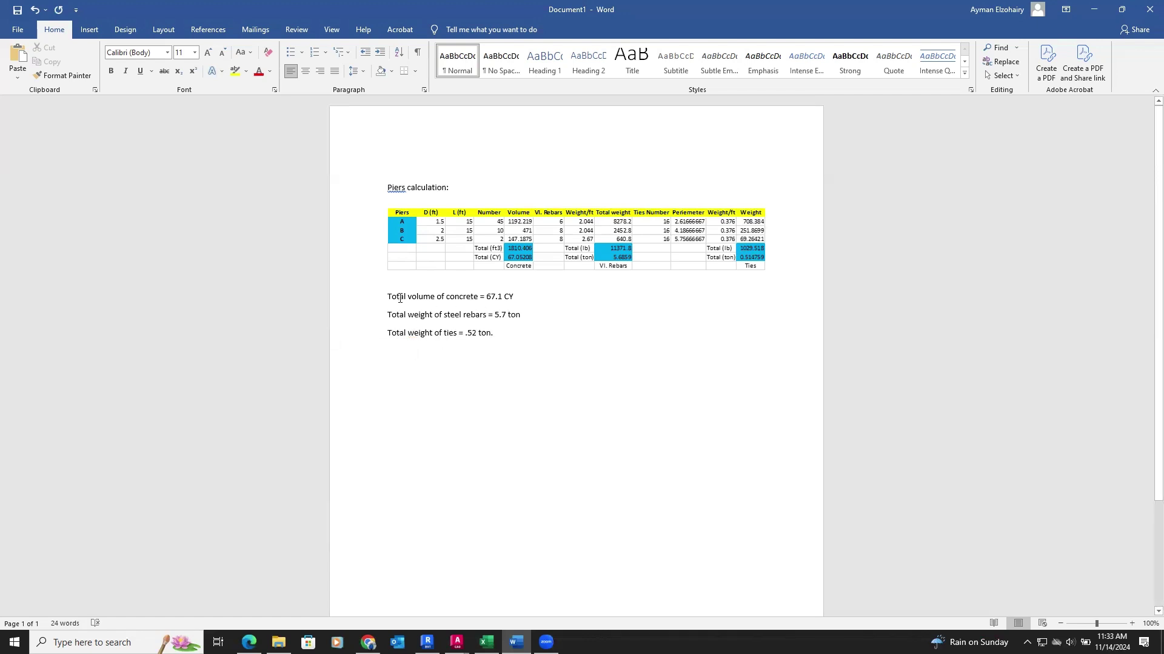
Correct the heading to "Pier's calculation:" and format it as 14 pt, bold and underlined.
right_click(389, 189)
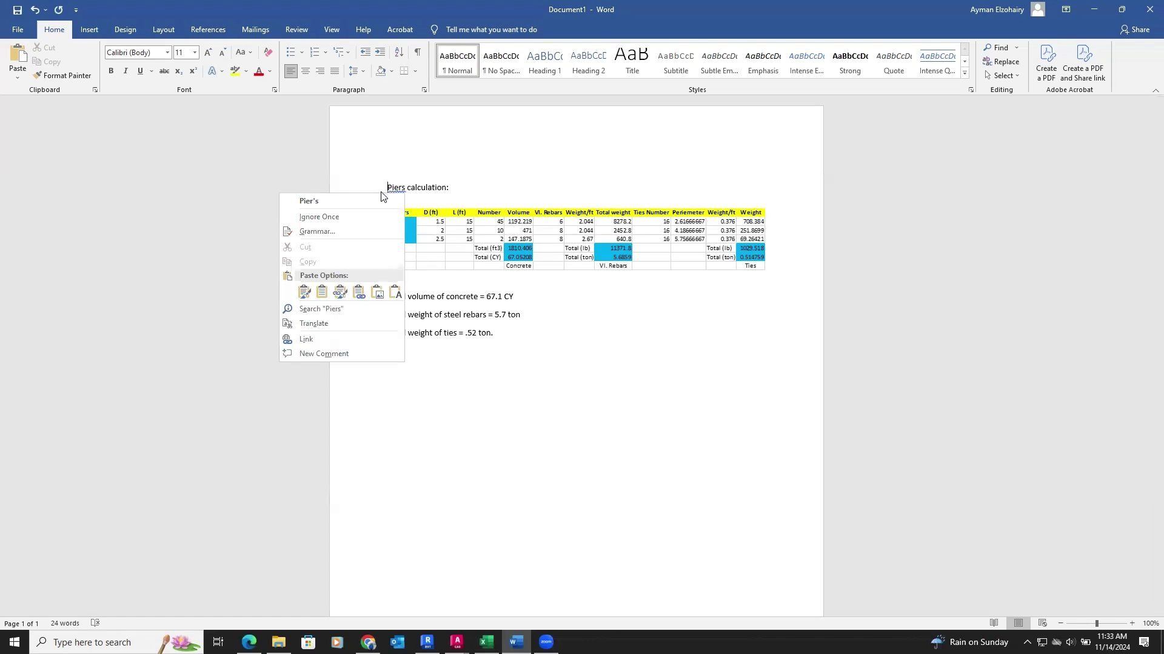
click(372, 203)
drag(386, 188, 473, 188)
click(208, 52)
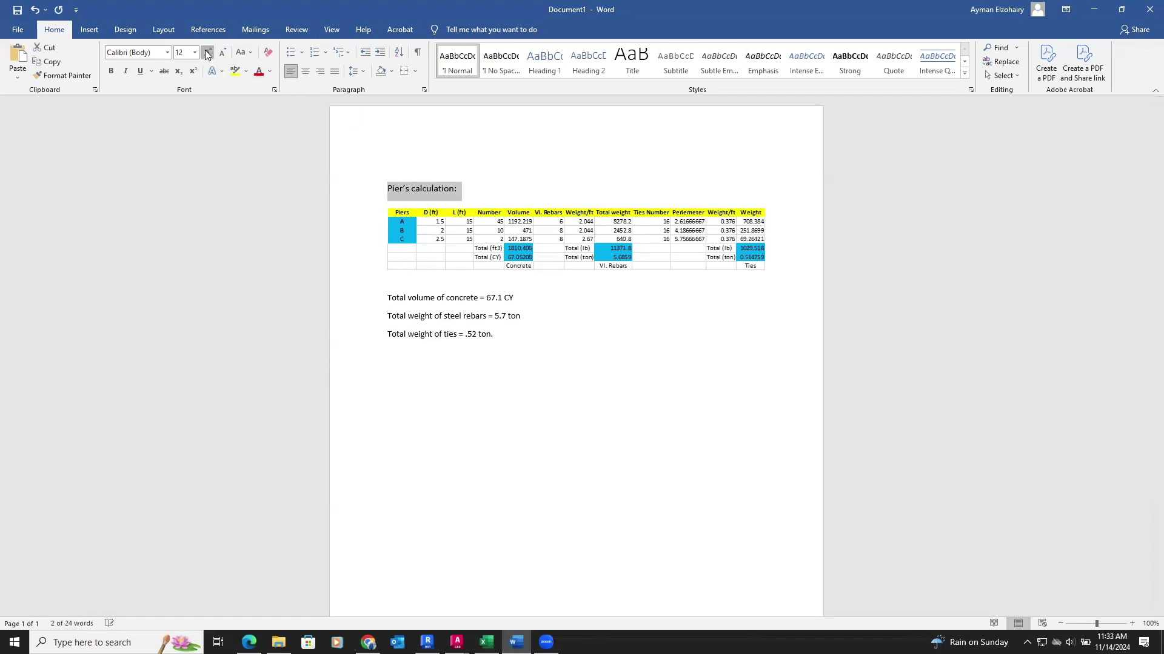
click(207, 53)
click(111, 71)
click(140, 71)
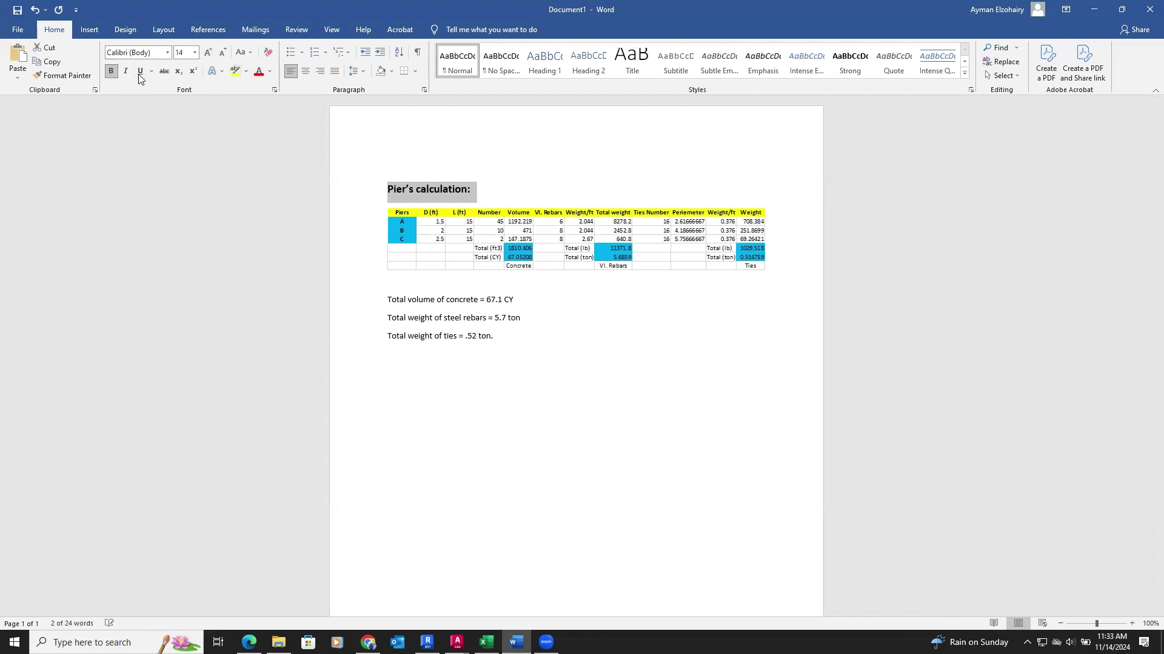
Format the three total lines below the table as 14 pt bold.
drag(372, 300, 372, 337)
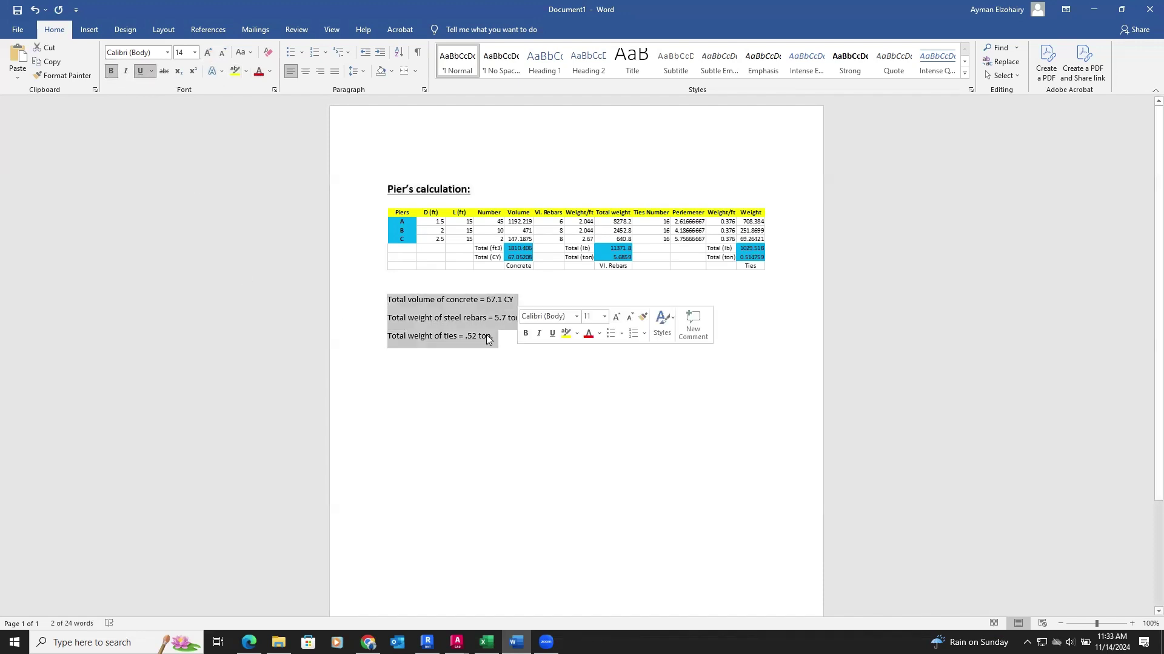
click(206, 52)
click(206, 53)
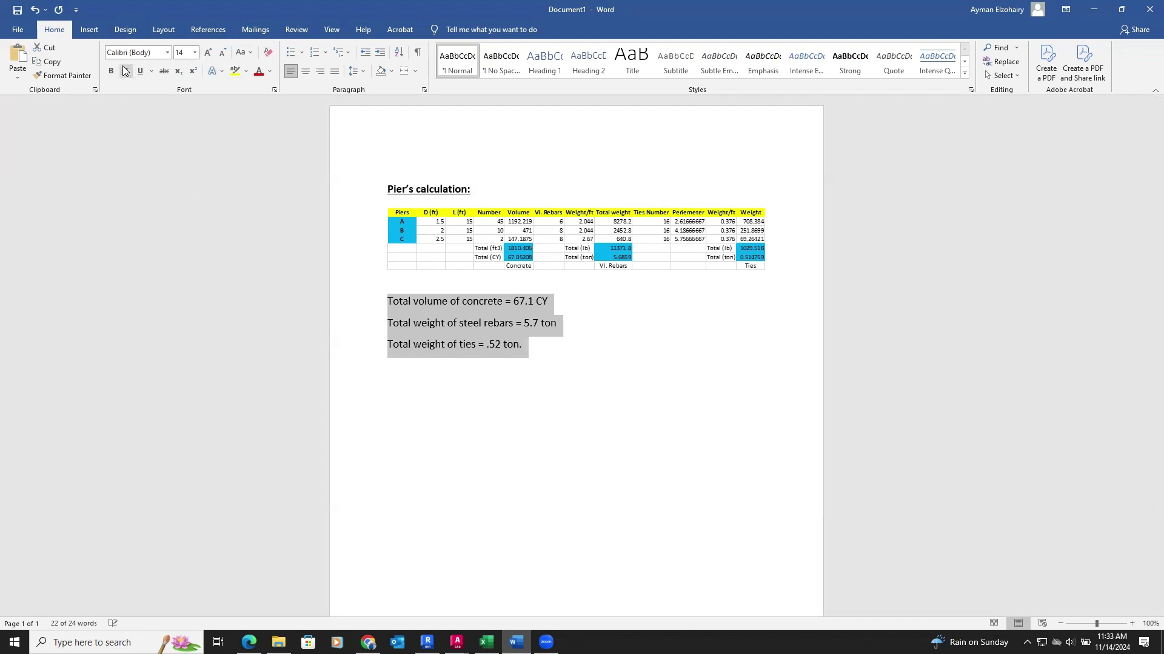
click(112, 71)
click(507, 352)
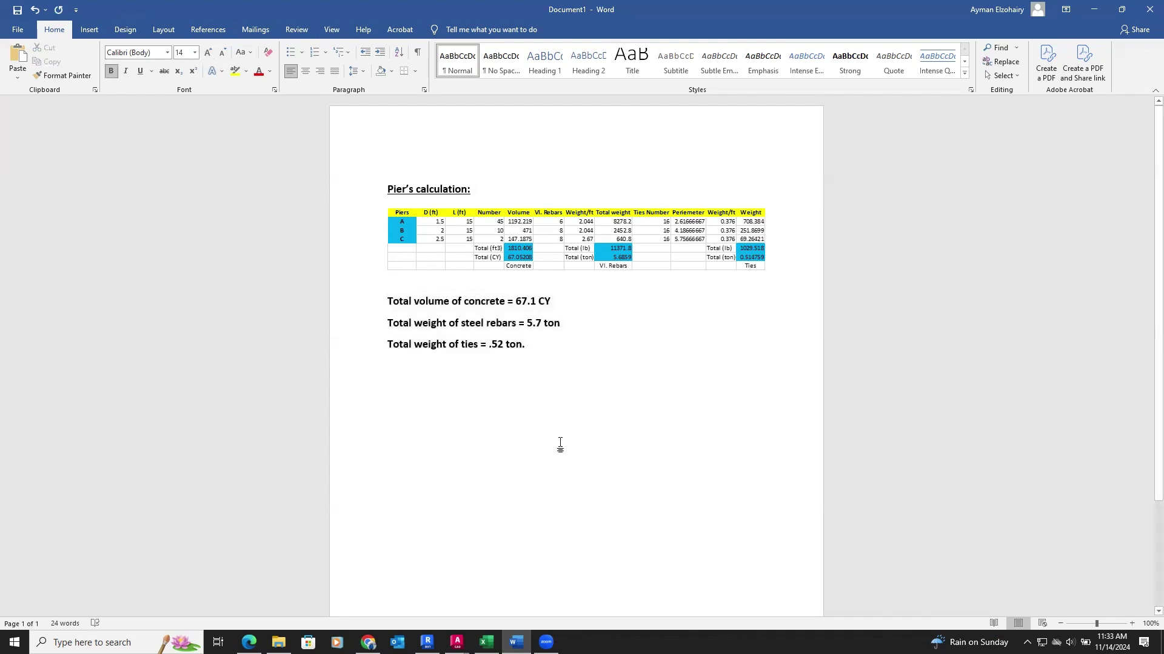
click(387, 386)
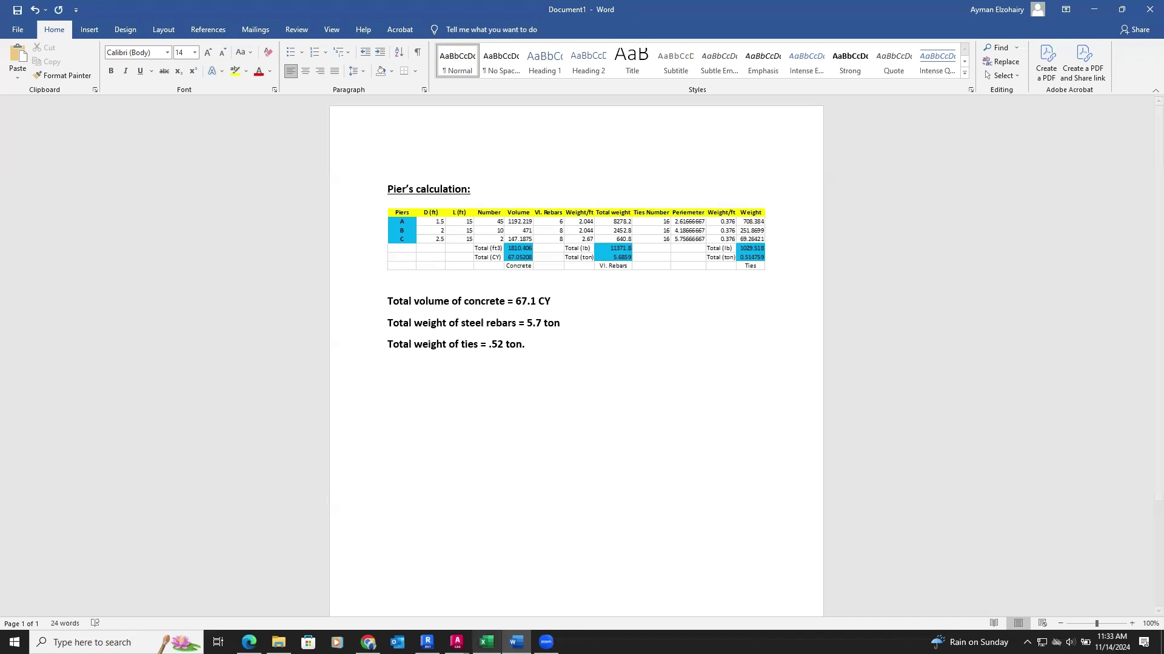
Switch back to the Excel workbook and clear the copy selection around the piers table.
click(486, 642)
click(213, 337)
click(72, 328)
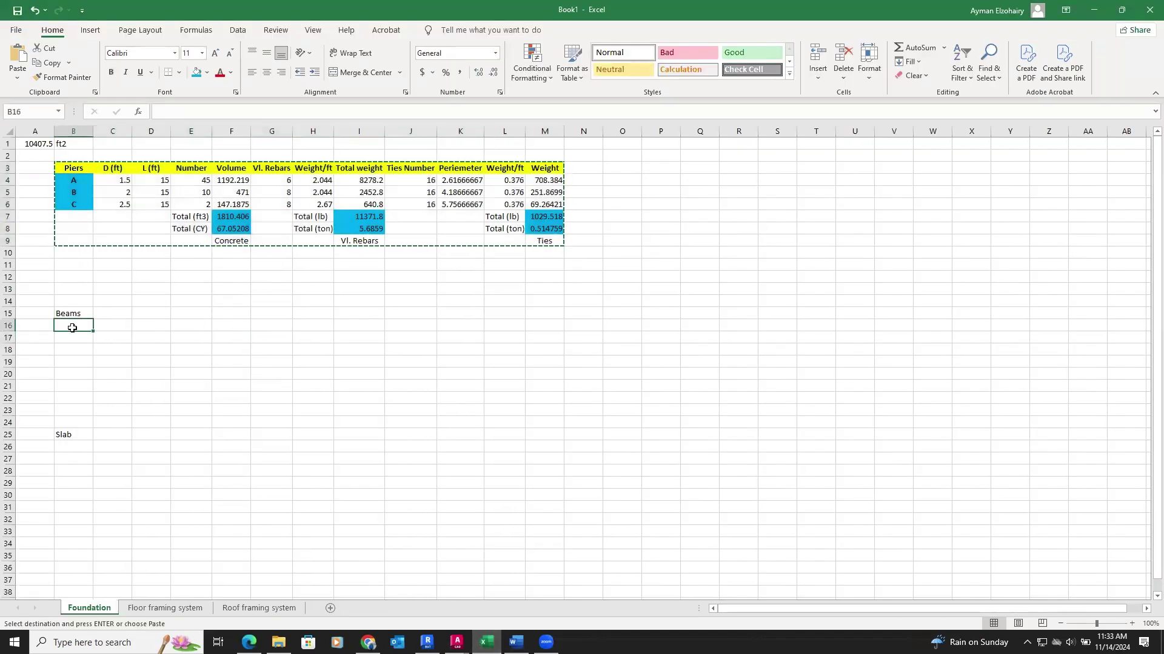
key(Escape)
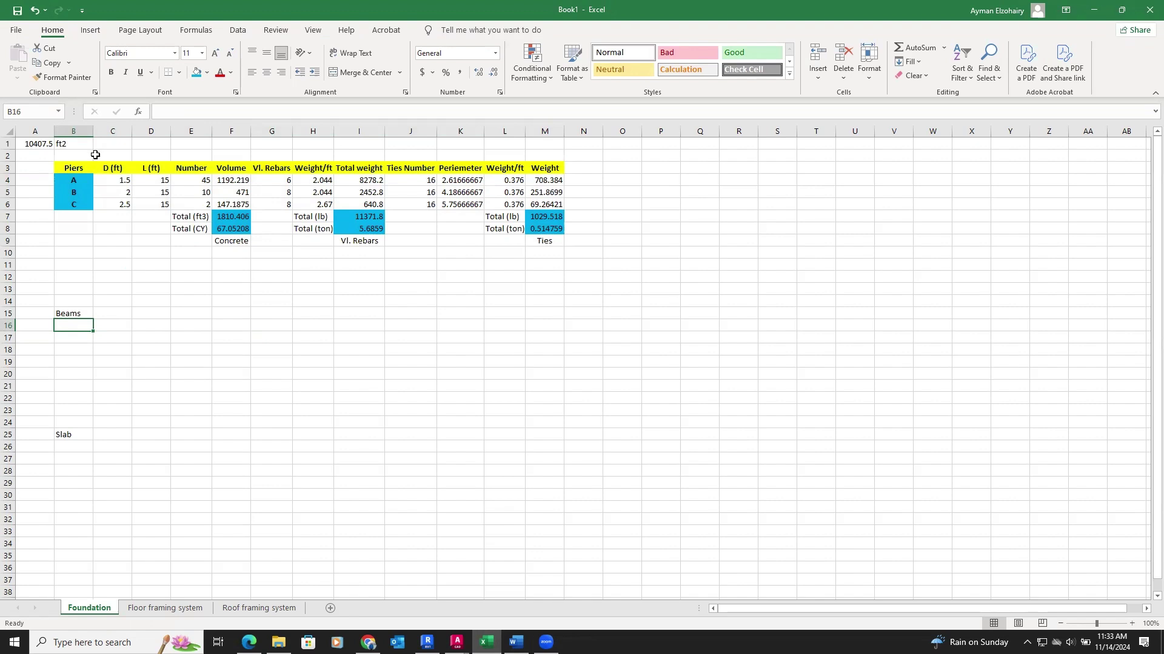
Enter the beam column headers "b", "t" and "L" in C16, D16 and E16 under Beams.
click(99, 326)
text(b)
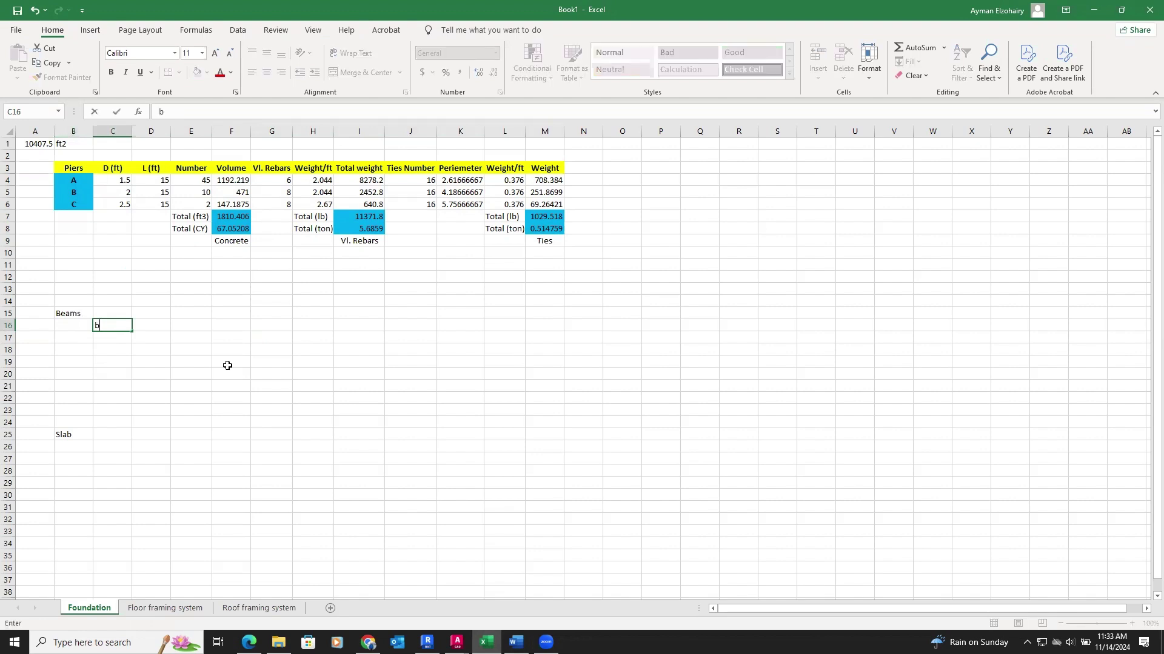
click(157, 323)
text(t)
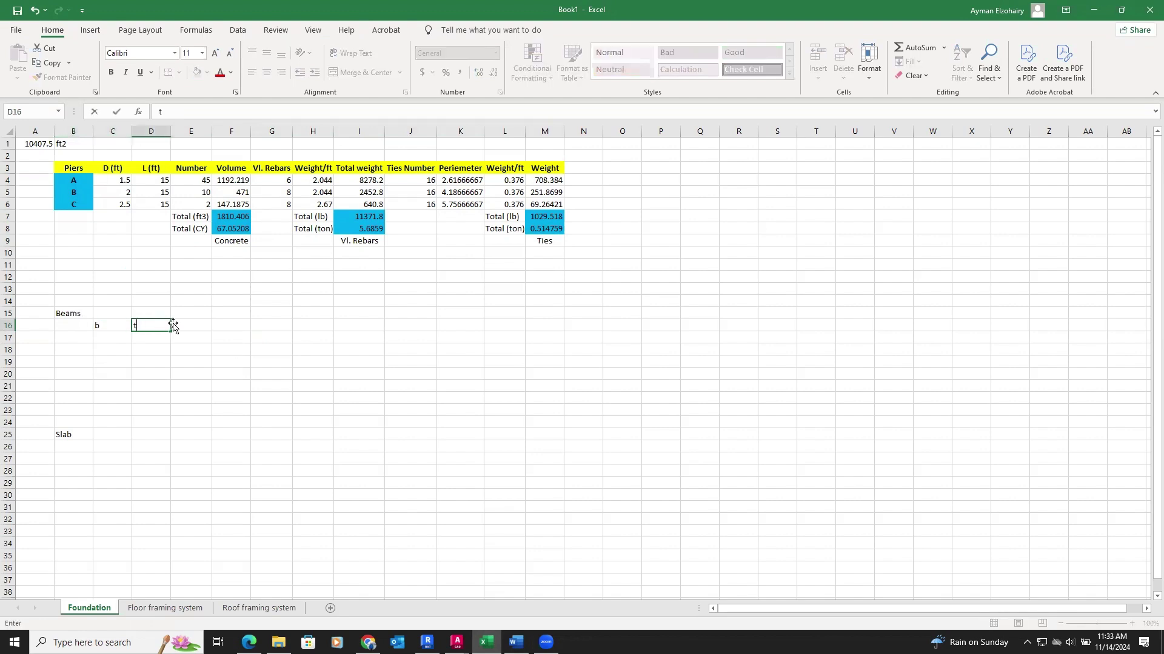
click(189, 323)
text(L)
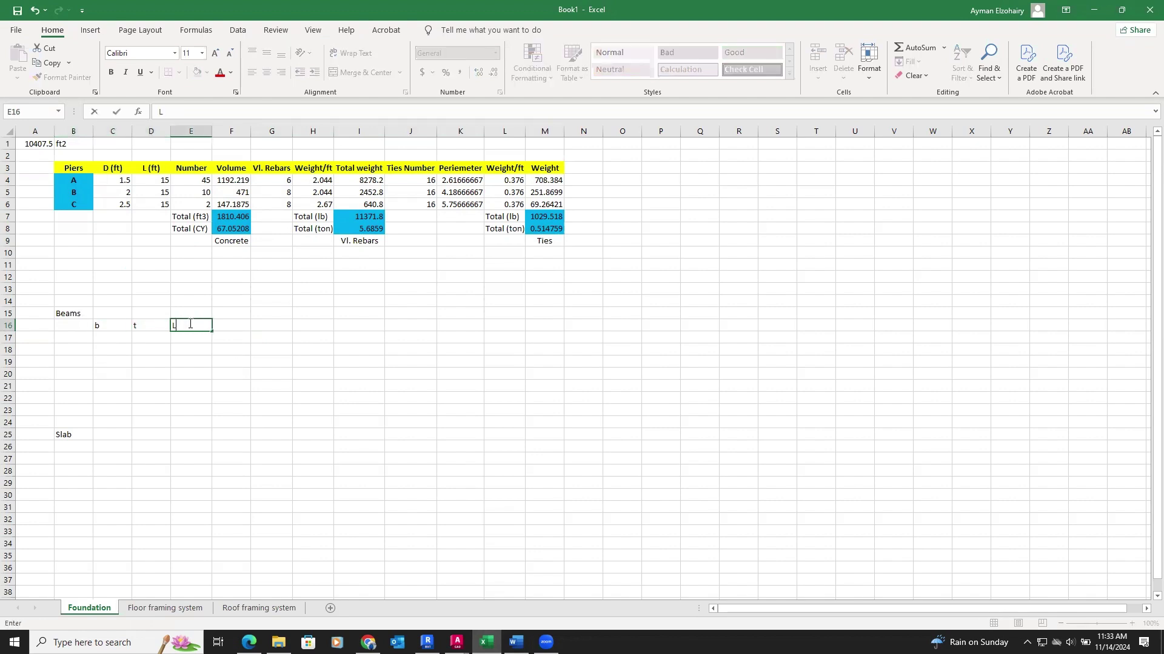
click(79, 338)
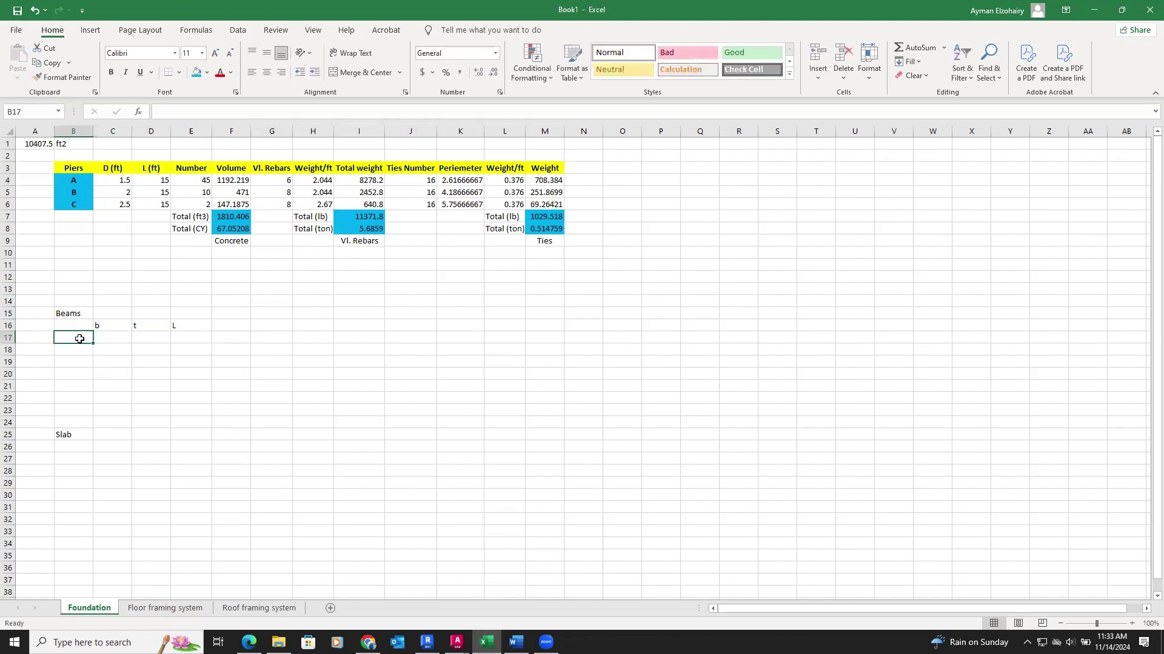
Enter the row label "Beams" in B17 below the beam column headers.
text(Beams)
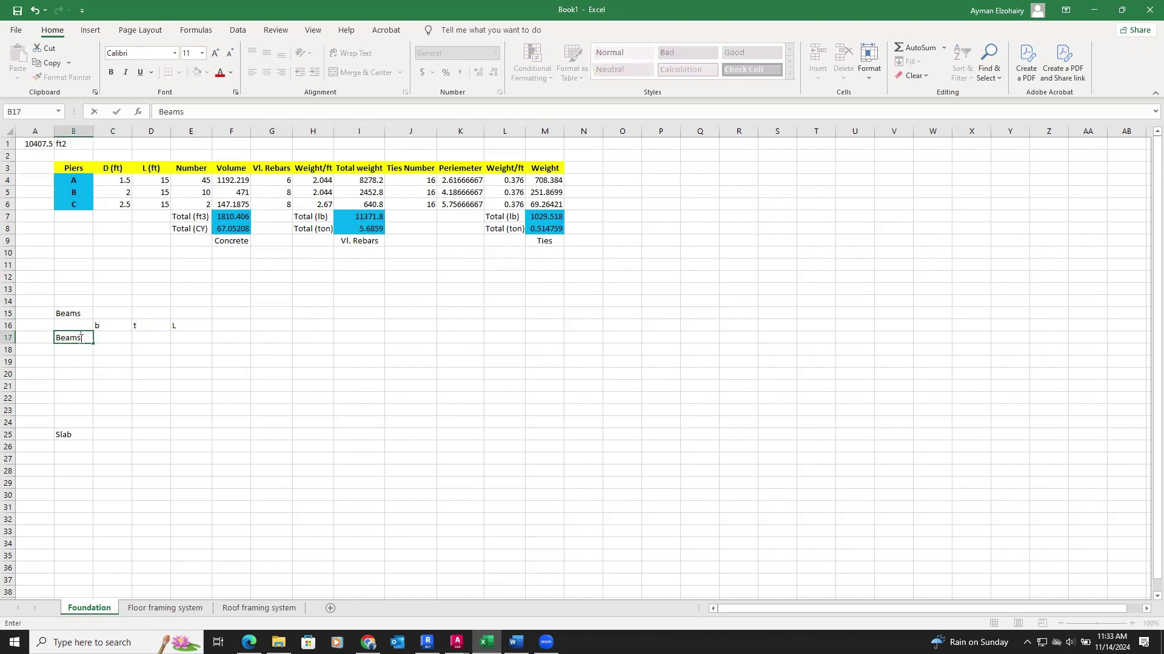
click(121, 364)
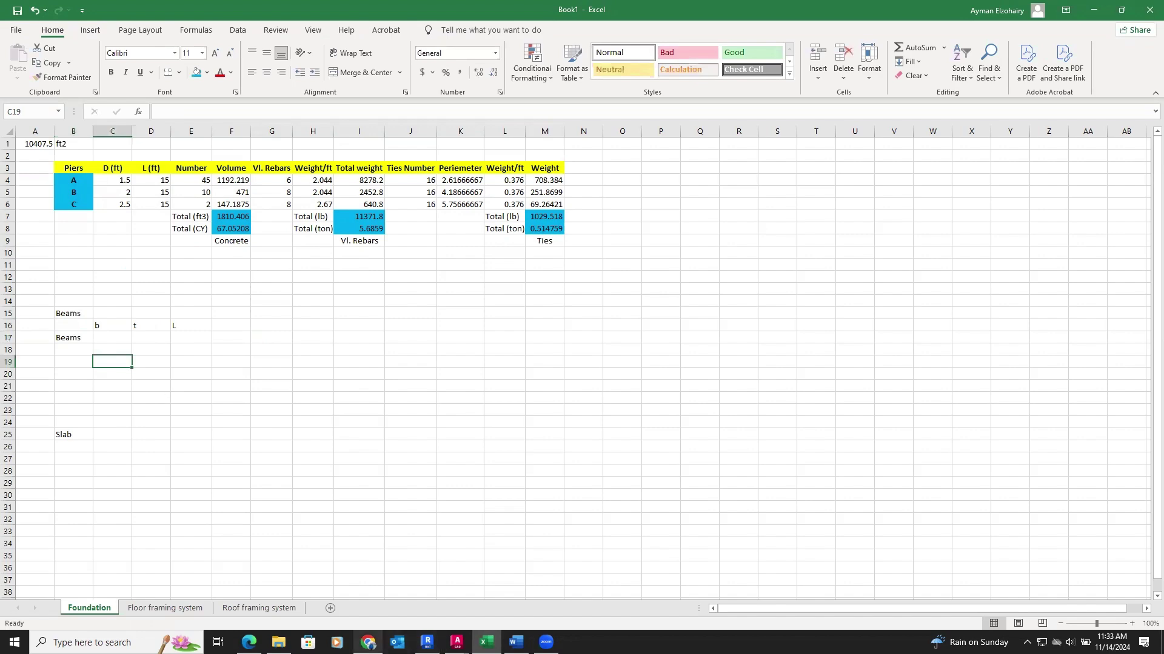
Switch to the project statement PDF in Edge and trace the grade beams of the foundation plan's western wing and middle gridline in red.
click(249, 643)
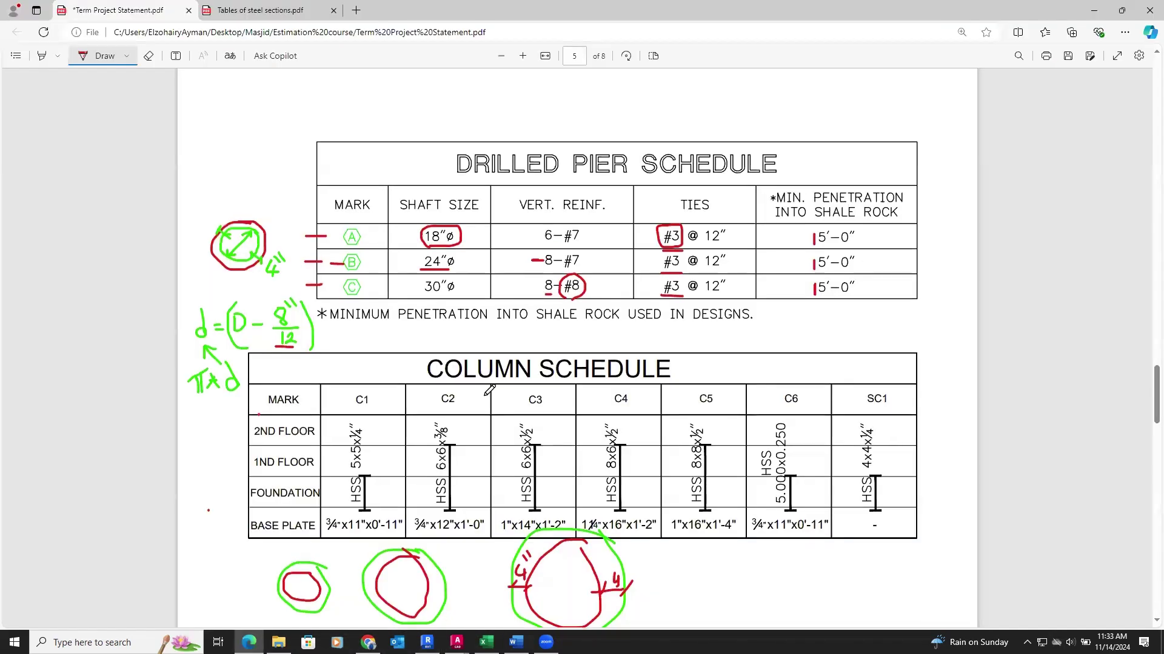
scroll(472, 411, up, 20)
scroll(490, 390, down, 4)
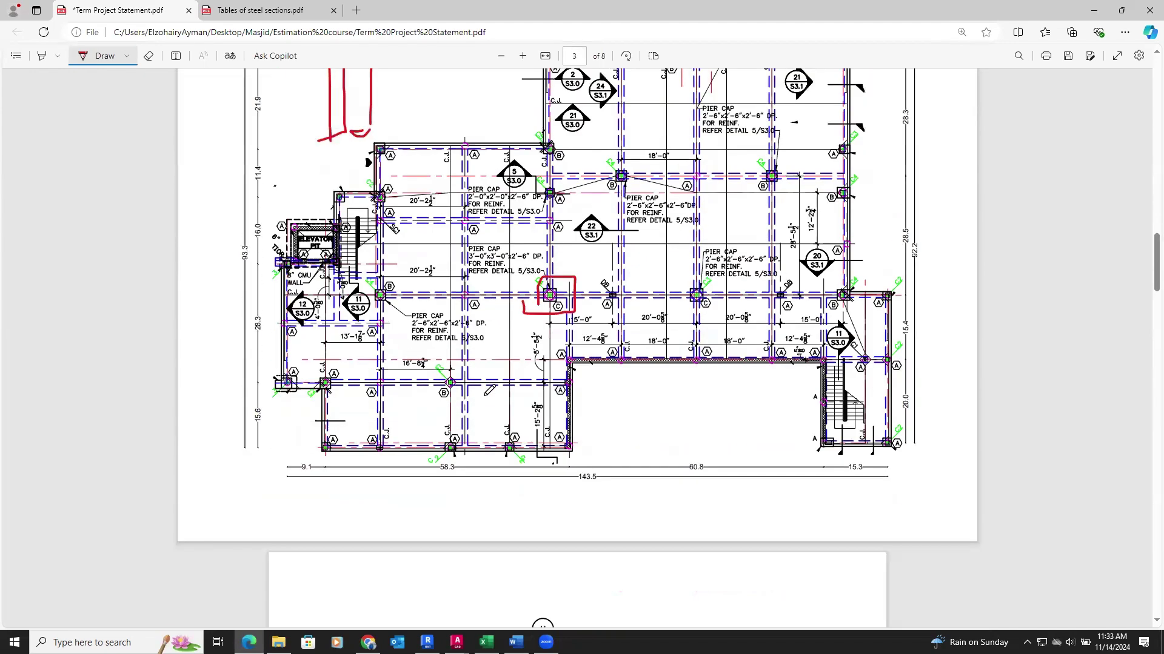
mouse_move(336, 443)
mouse_down()
mouse_move(572, 447)
mouse_move(574, 424)
mouse_up()
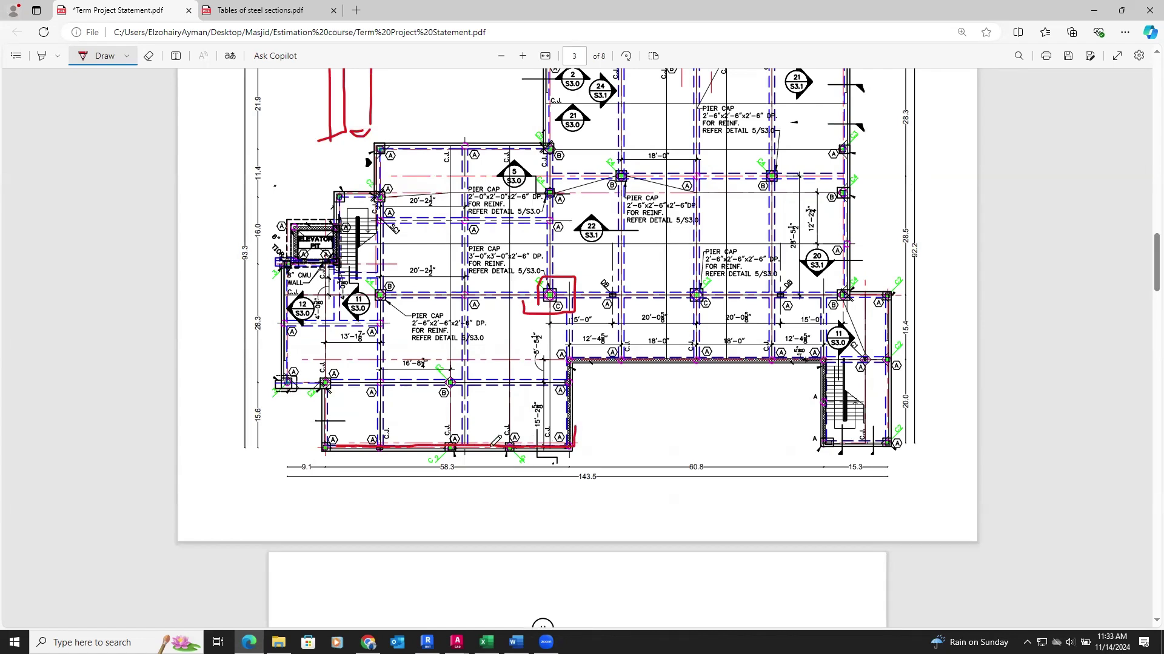
mouse_move(327, 383)
mouse_down()
mouse_move(544, 383)
mouse_move(292, 377)
mouse_move(333, 377)
mouse_up()
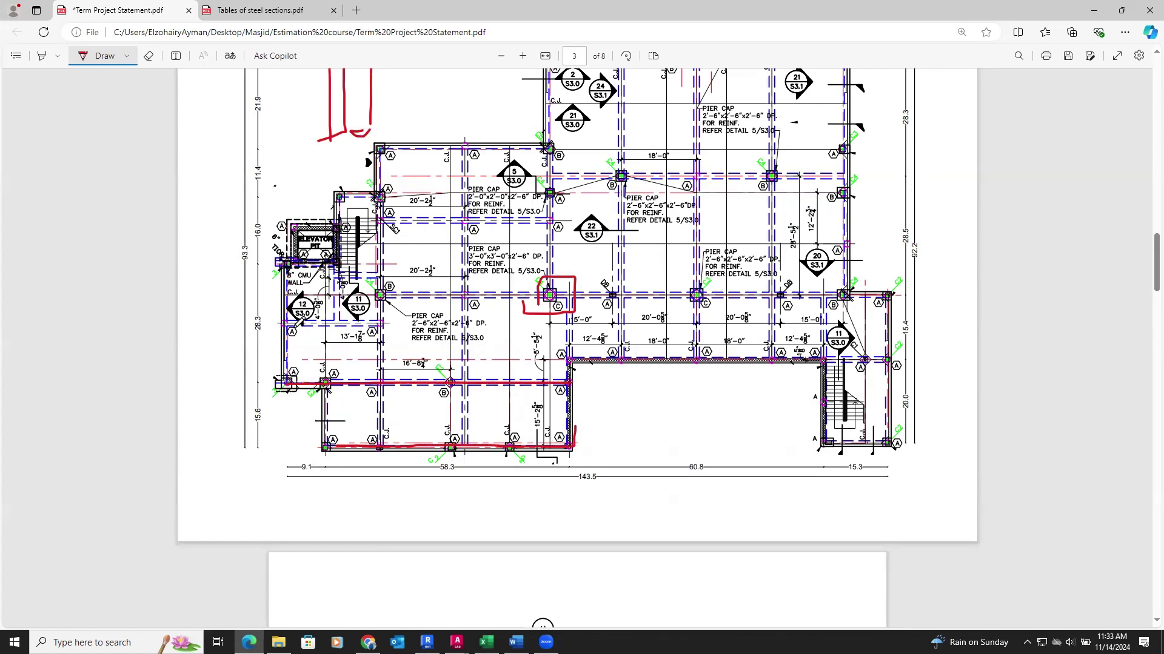
drag(290, 324, 381, 323)
drag(283, 262, 340, 259)
drag(333, 321, 331, 267)
drag(390, 296, 844, 295)
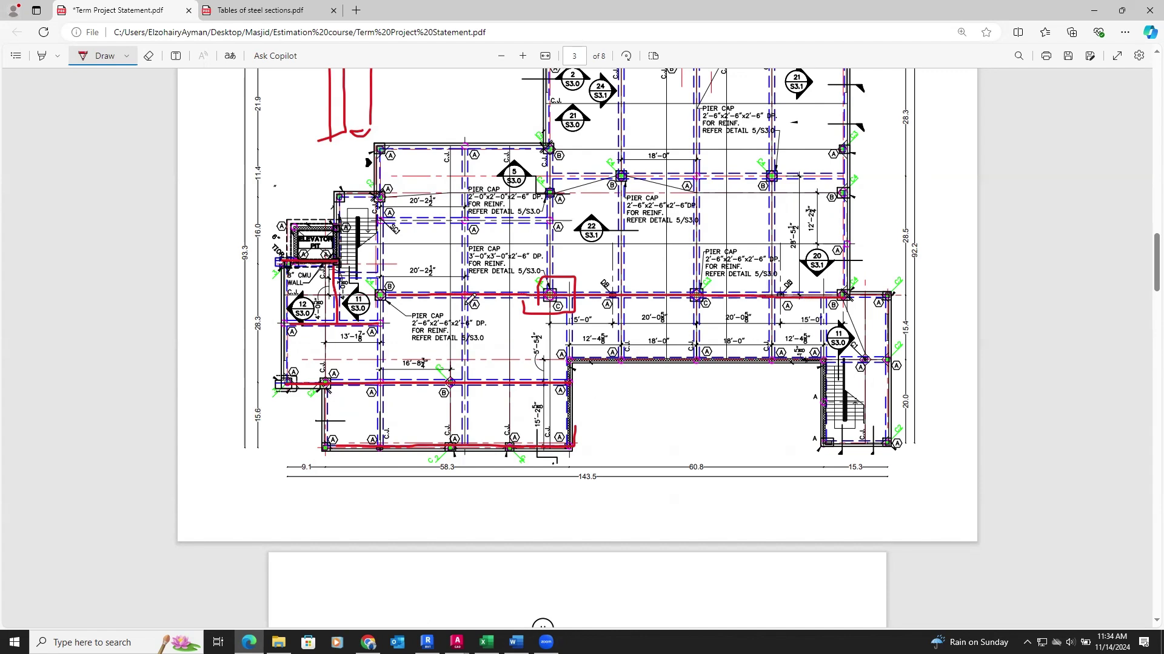
drag(466, 147, 468, 449)
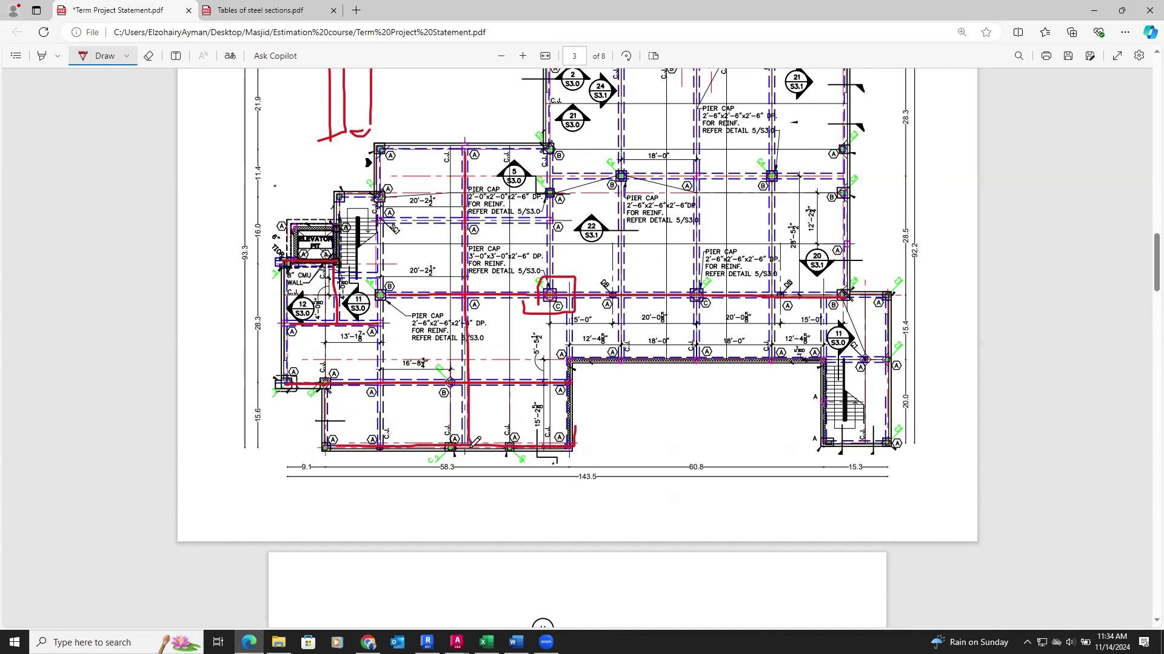
mouse_move(383, 147)
mouse_down()
mouse_move(382, 449)
mouse_move(322, 380)
mouse_up()
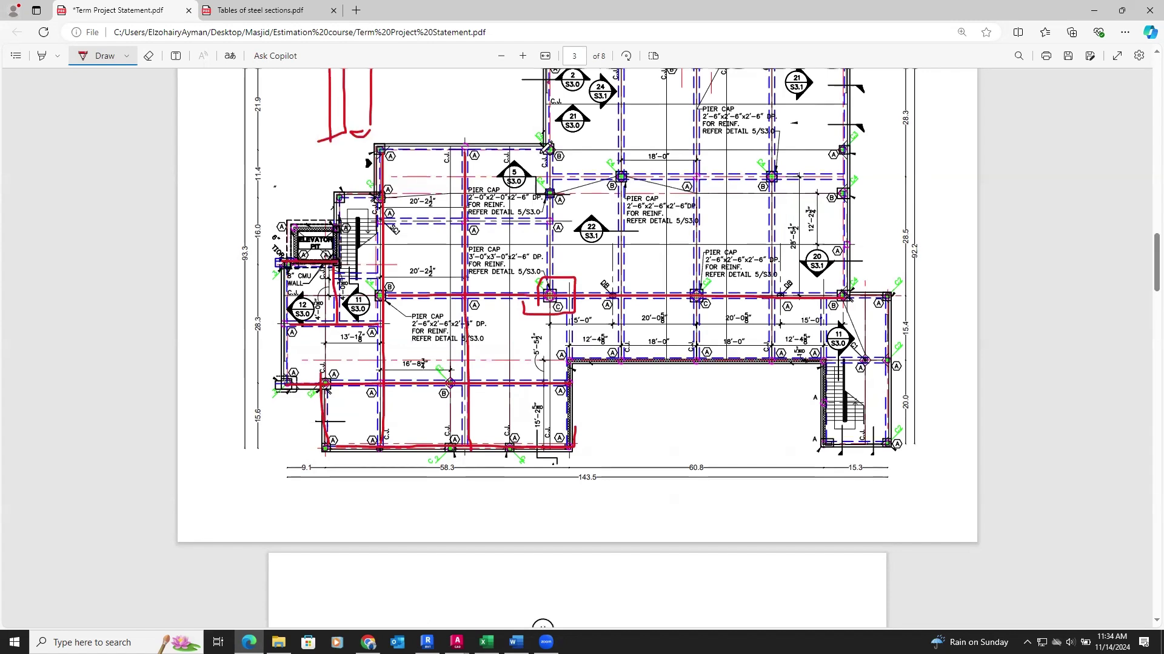
Trace the grade beams of the plan's eastern wing and the remaining horizontal beam in the western wing in red.
scroll(545, 121, up, 2)
drag(552, 177, 551, 421)
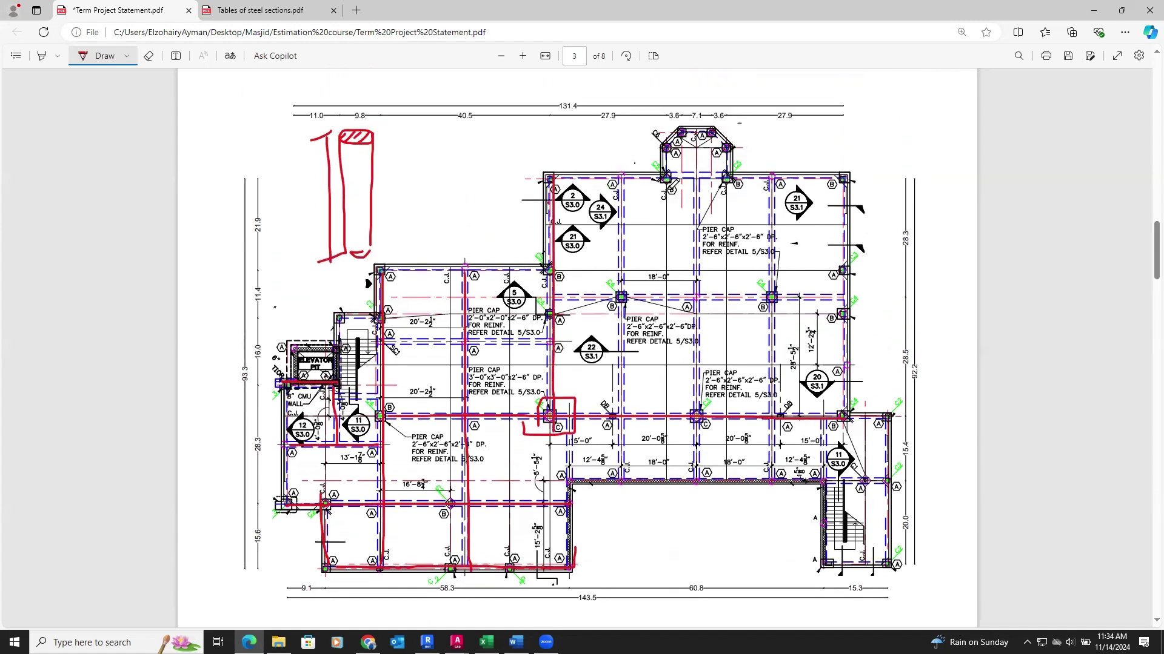
drag(625, 175, 621, 480)
drag(555, 298, 846, 298)
drag(700, 172, 707, 492)
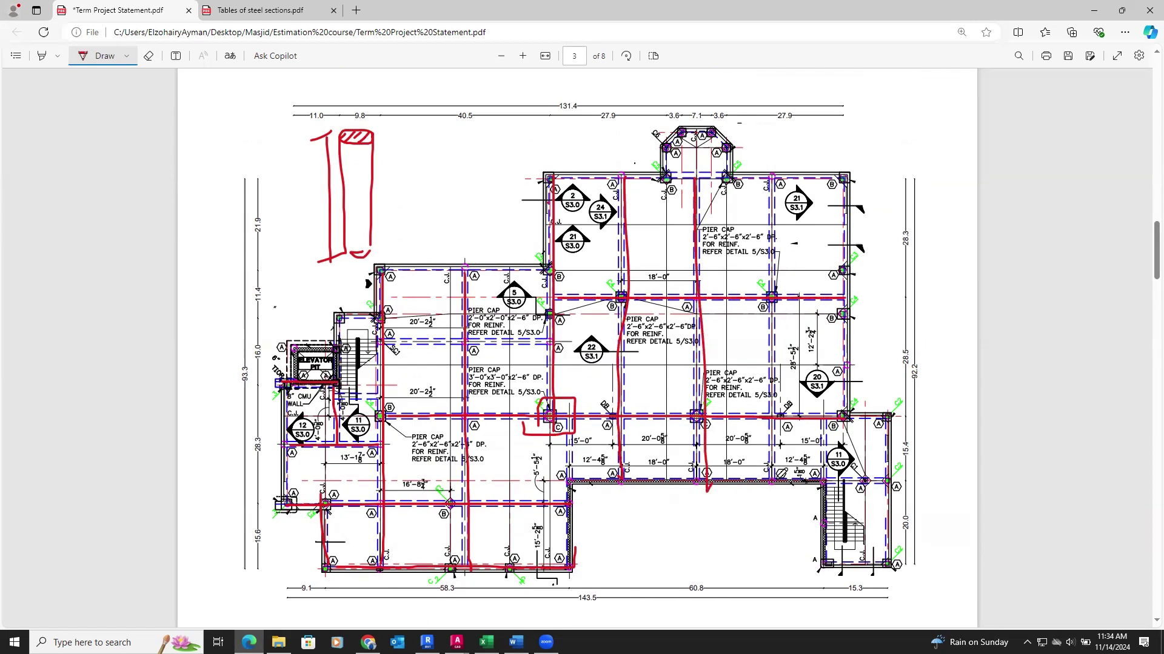
drag(779, 482, 771, 175)
drag(846, 178, 541, 178)
mouse_move(846, 176)
mouse_down()
mouse_move(852, 394)
mouse_move(854, 417)
mouse_move(892, 446)
mouse_move(895, 565)
mouse_move(823, 568)
mouse_up()
drag(889, 480, 839, 481)
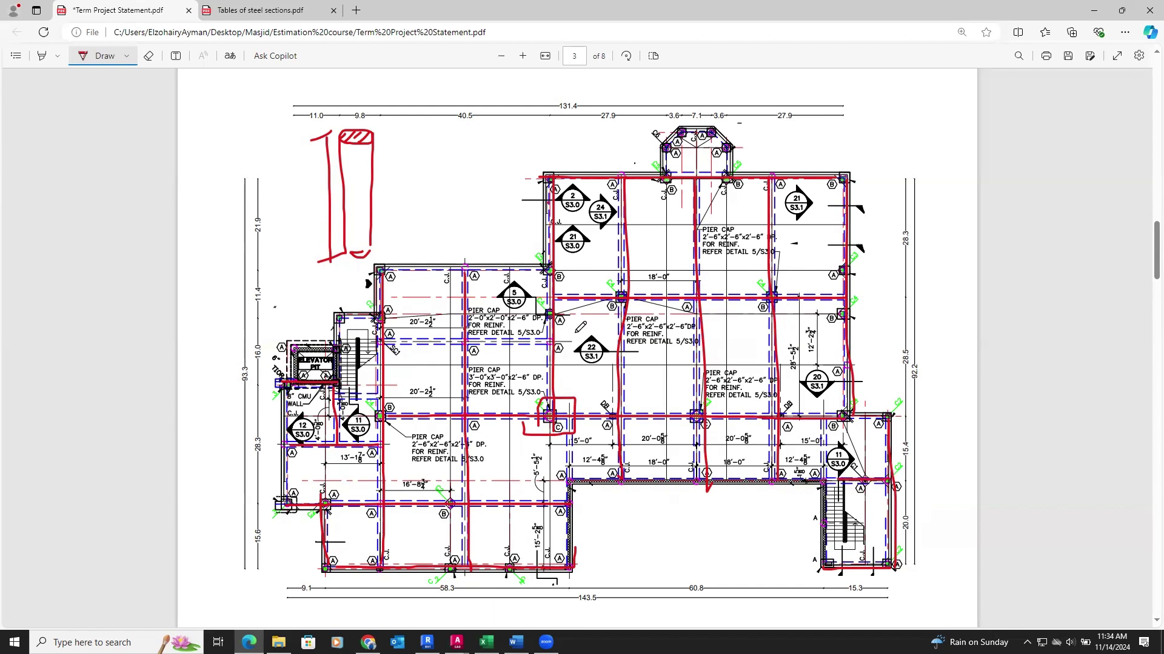
drag(555, 341, 380, 342)
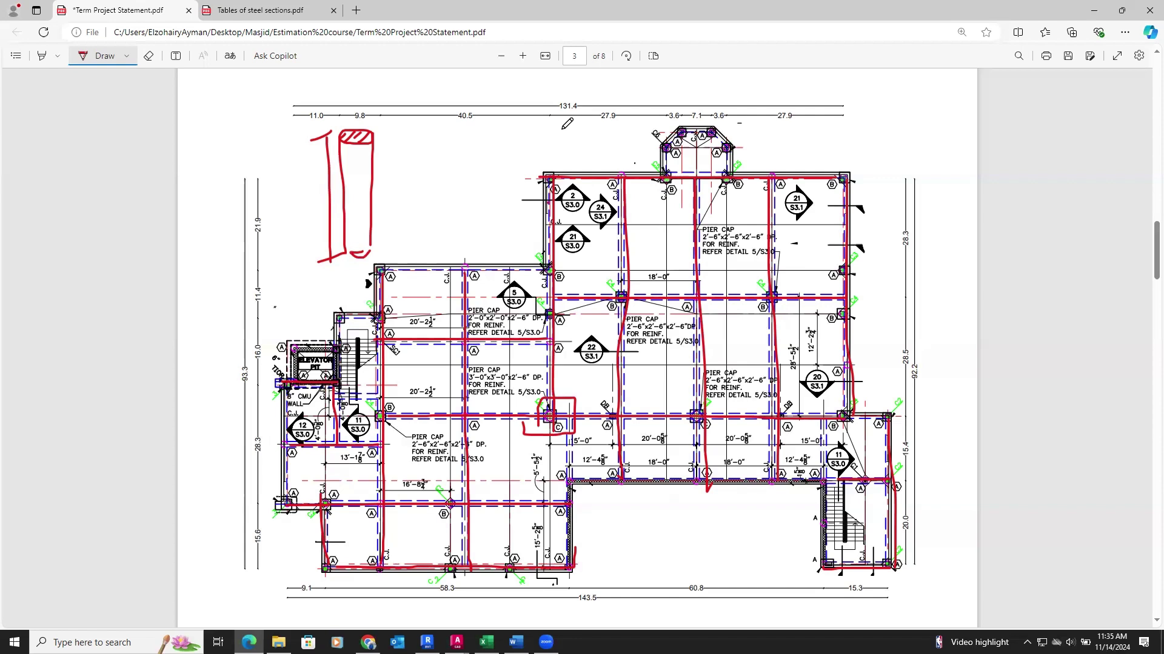
Switch back to the Excel workbook and enter 1084 as the beam length in E17.
click(487, 641)
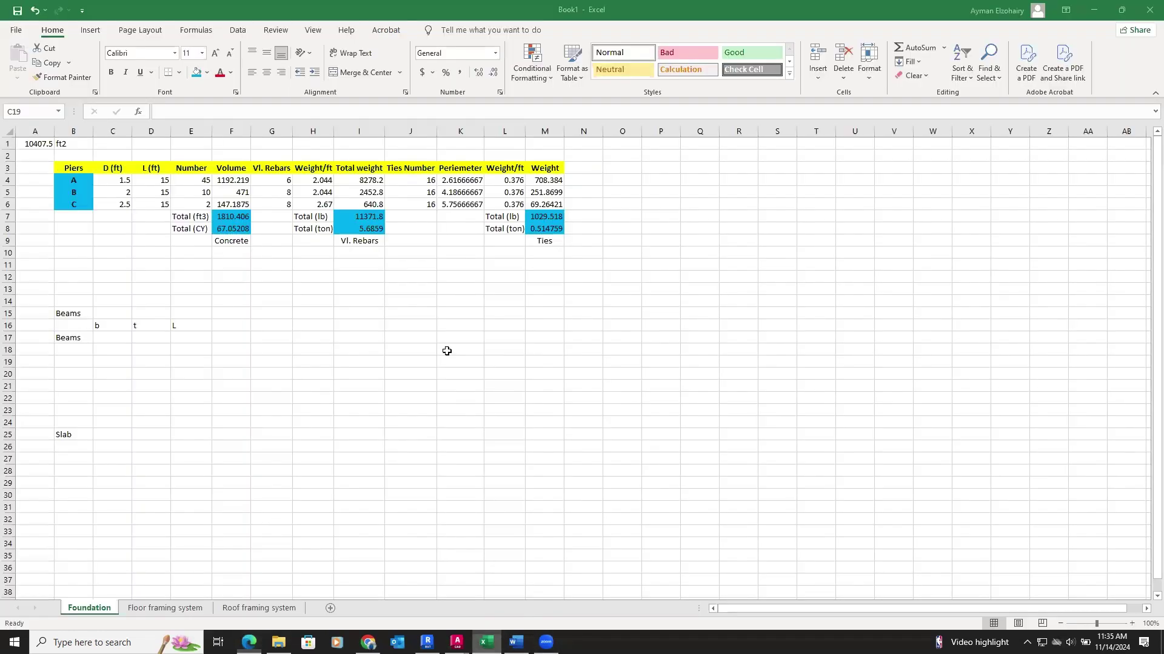
click(183, 338)
text(1084)
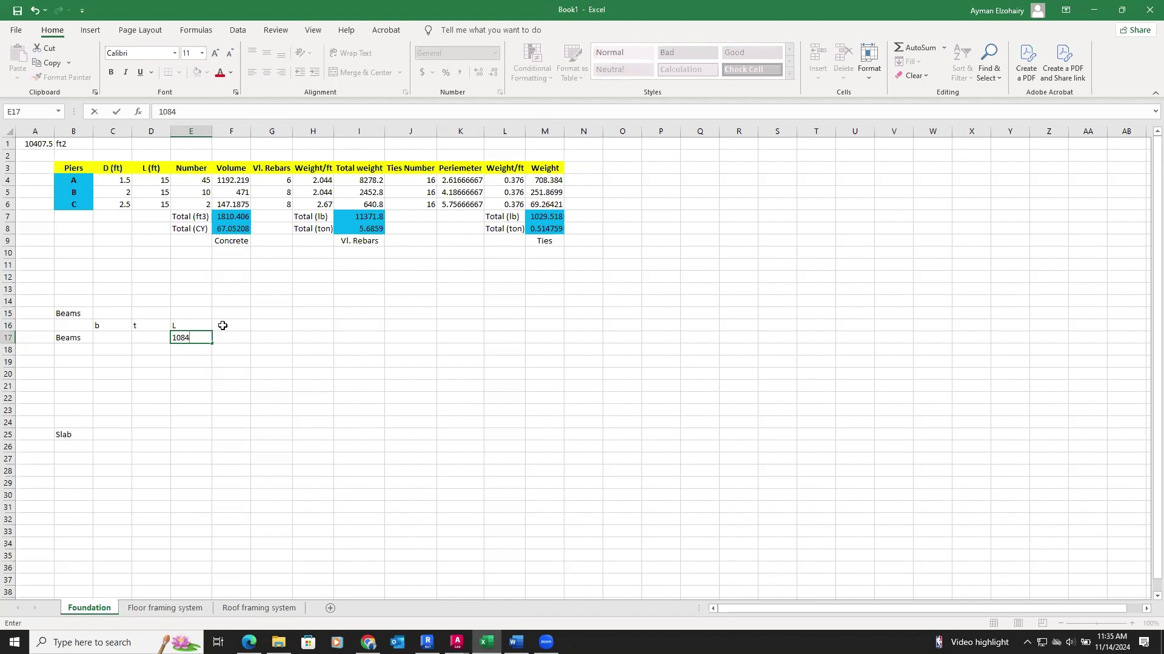
Add the unit "(ft)" to the L, t and b headers in E16, D16 and C16.
double_click(194, 326)
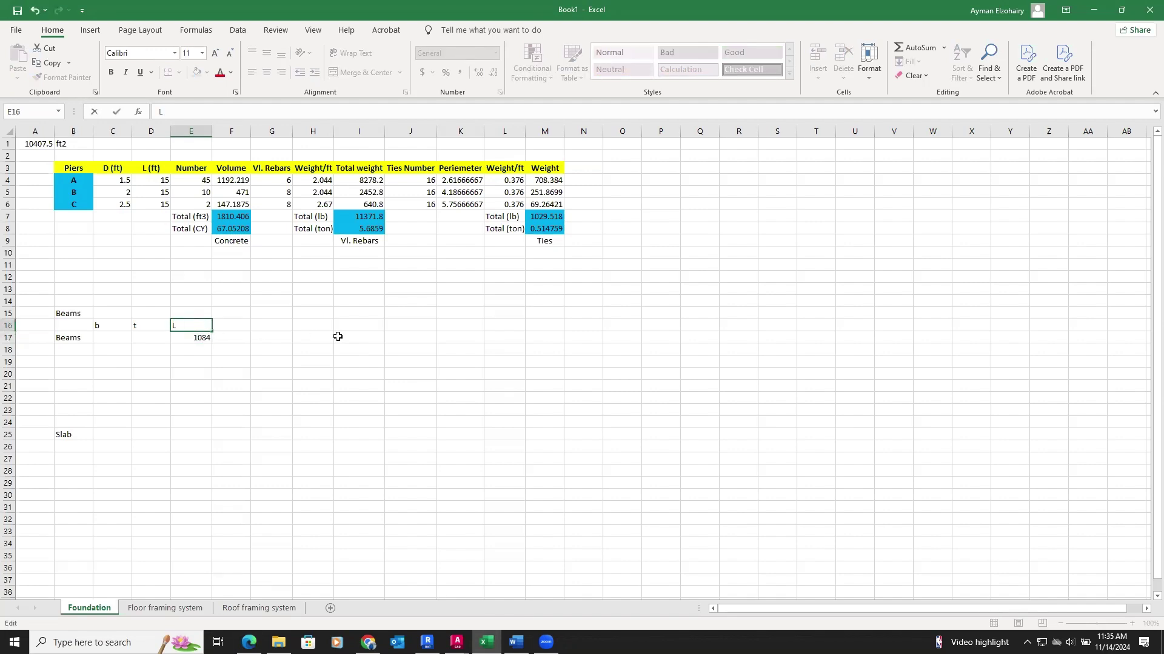
text((ft))
double_click(153, 326)
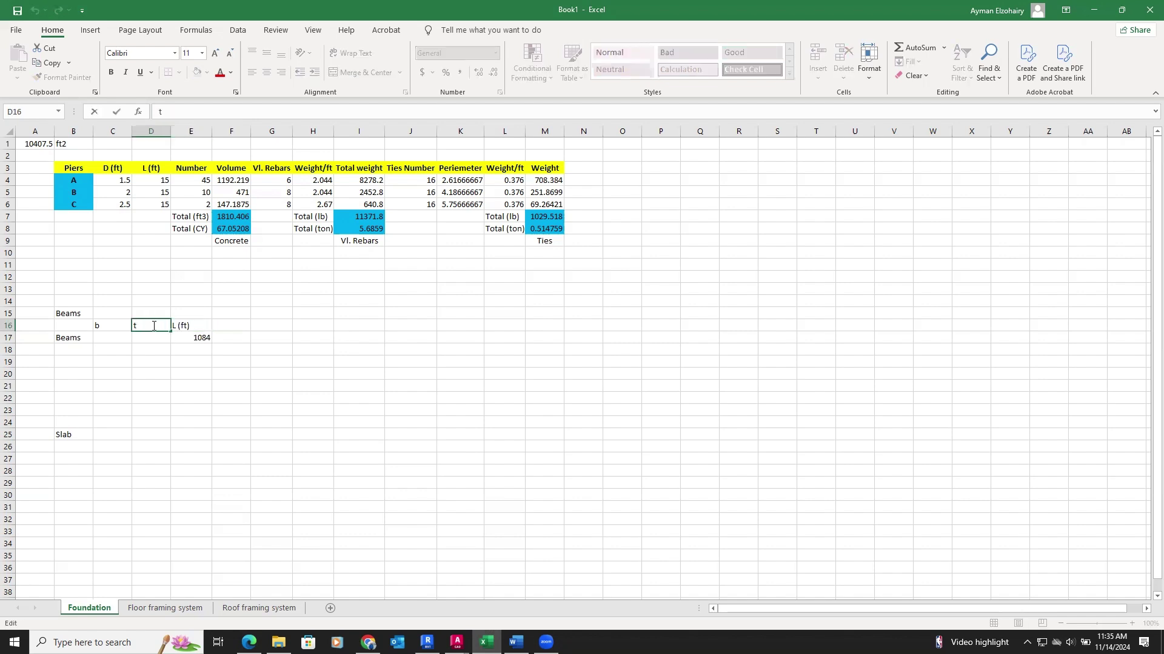
text((ft)
click(111, 326)
double_click(110, 325)
text((ft)
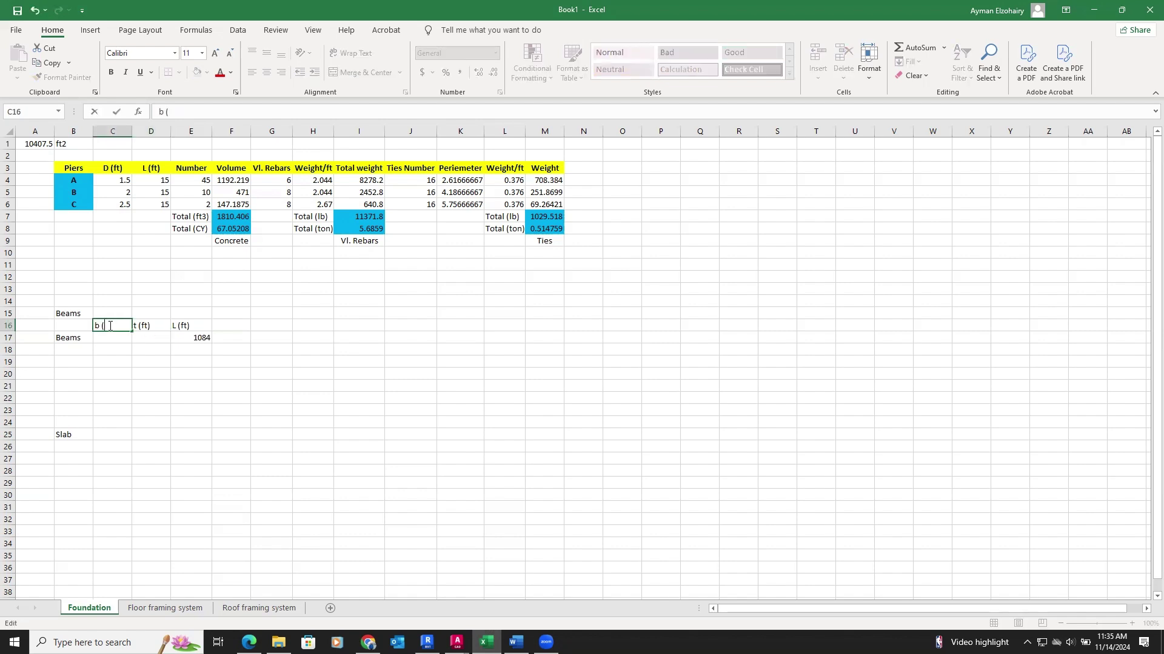
text())
click(114, 337)
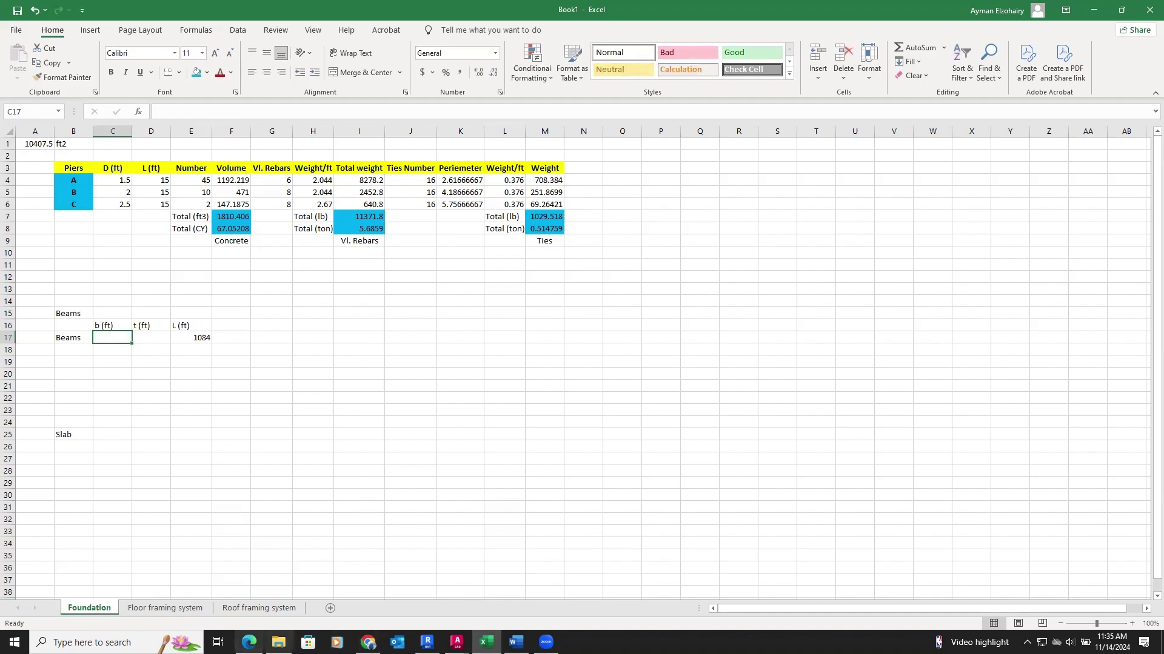
Circle the 2'-6" beam depth on the PDF's pier cap section, and enter 2.5 as the beam's t in D17 of the workbook.
click(249, 642)
scroll(436, 371, down, 8)
scroll(436, 371, up, 2)
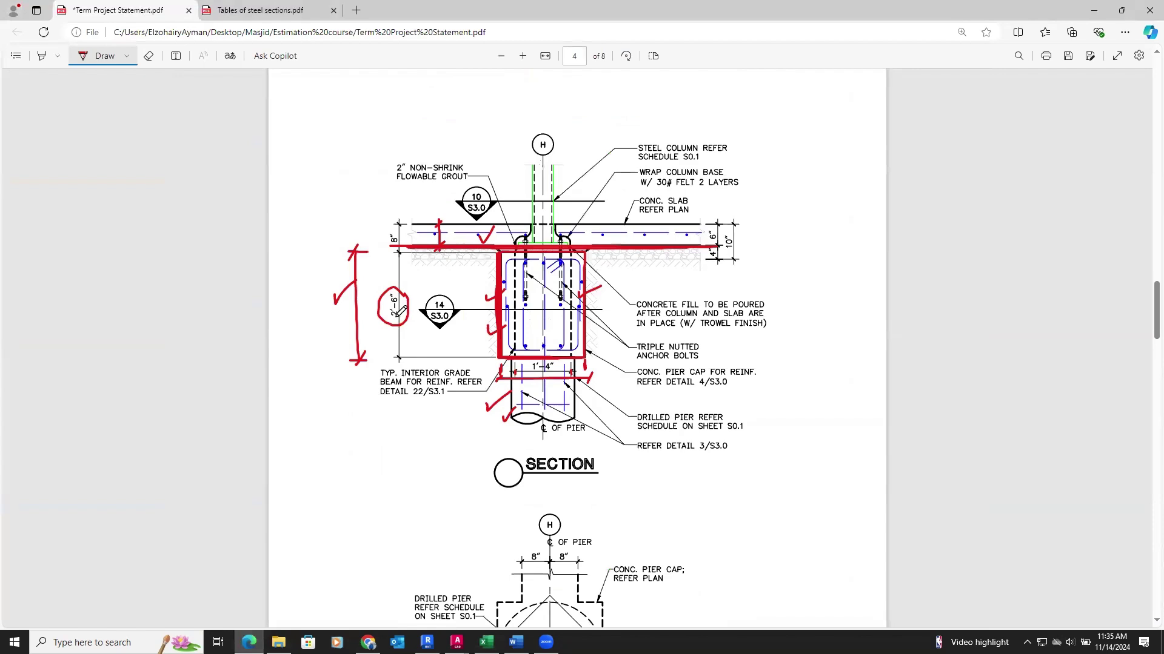
drag(397, 284, 400, 329)
click(486, 642)
click(146, 335)
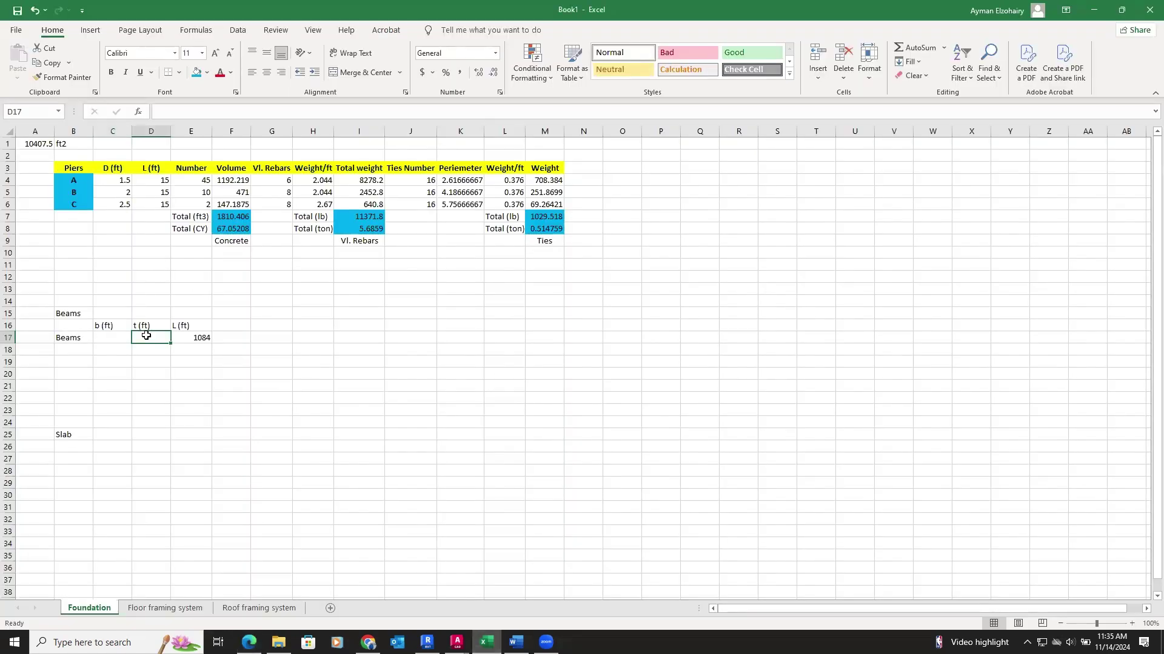
text(2.5)
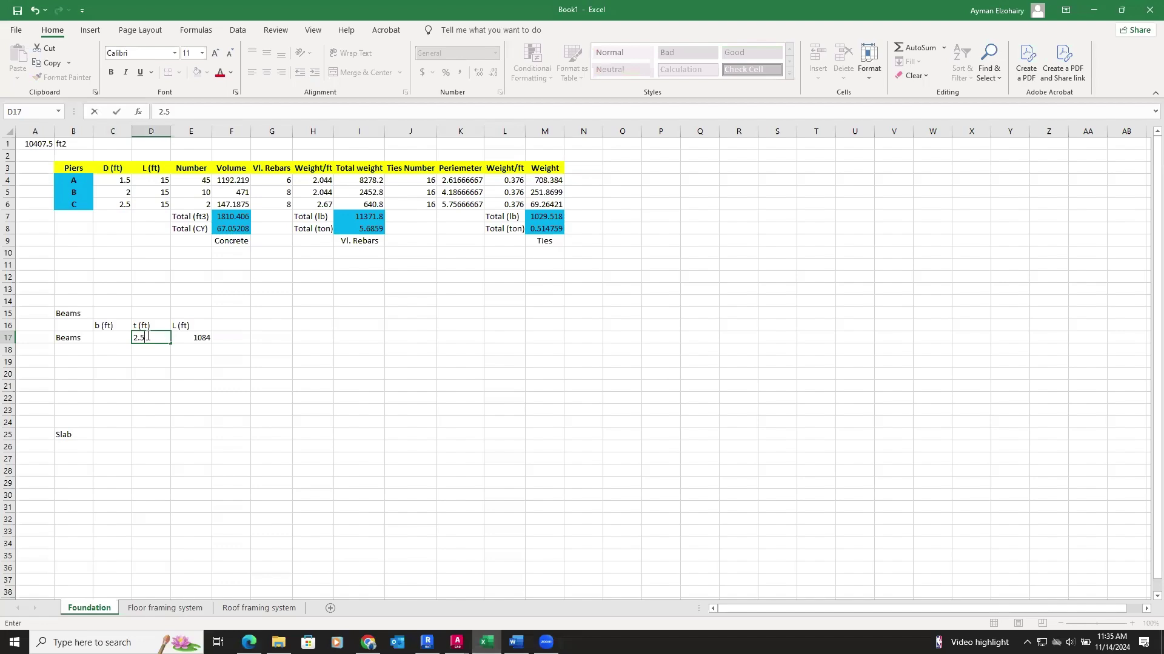
Check the beam width on the PDF section and enter 2.0 as the beam's b in C17 of the workbook.
click(97, 338)
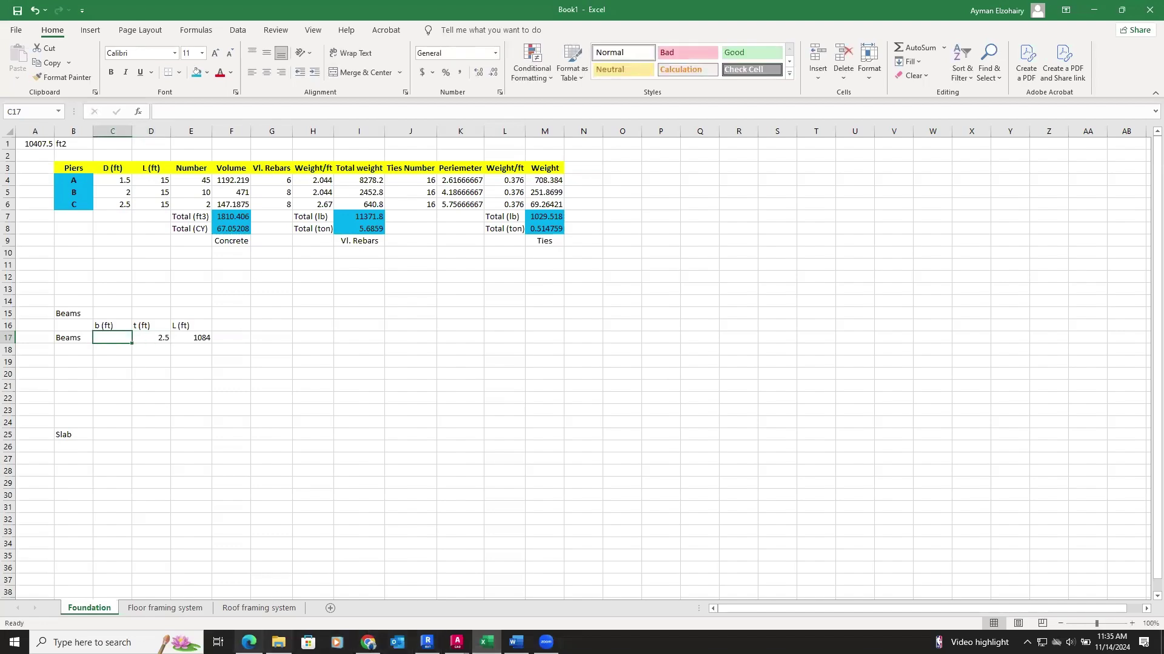
click(249, 642)
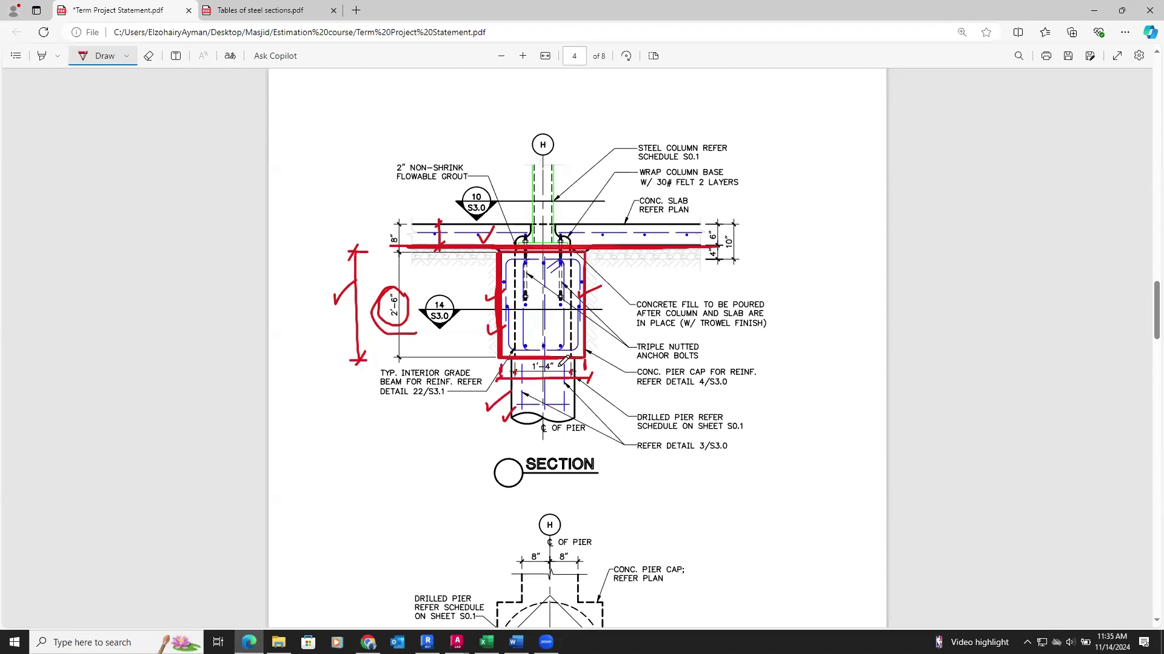
click(486, 642)
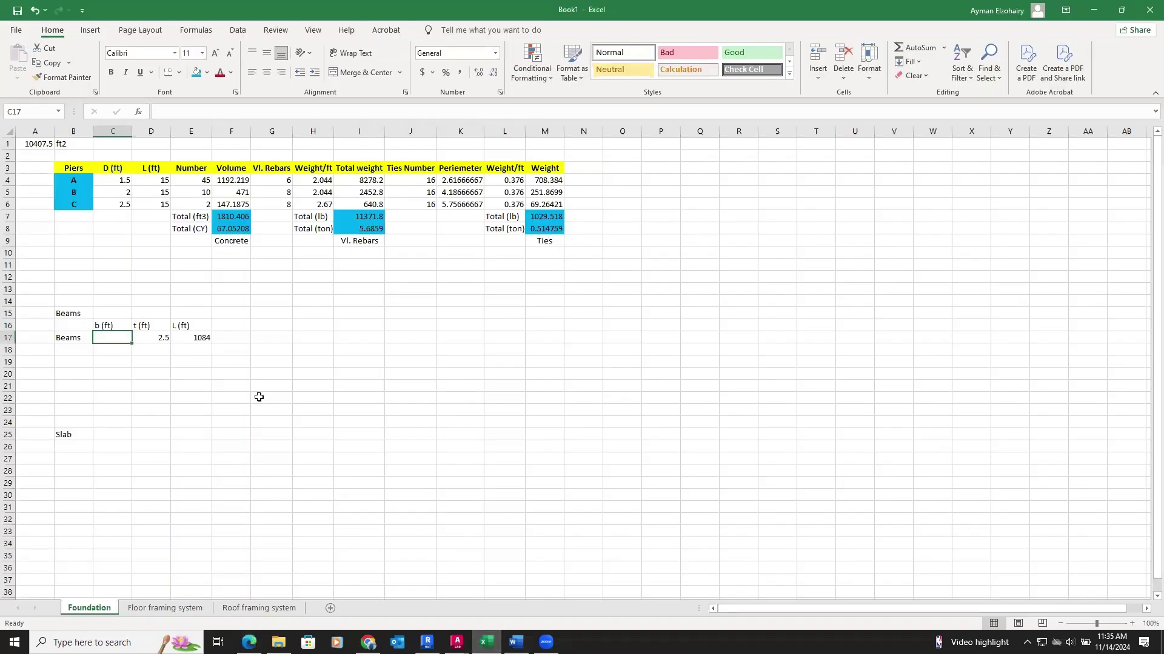
text(2.)
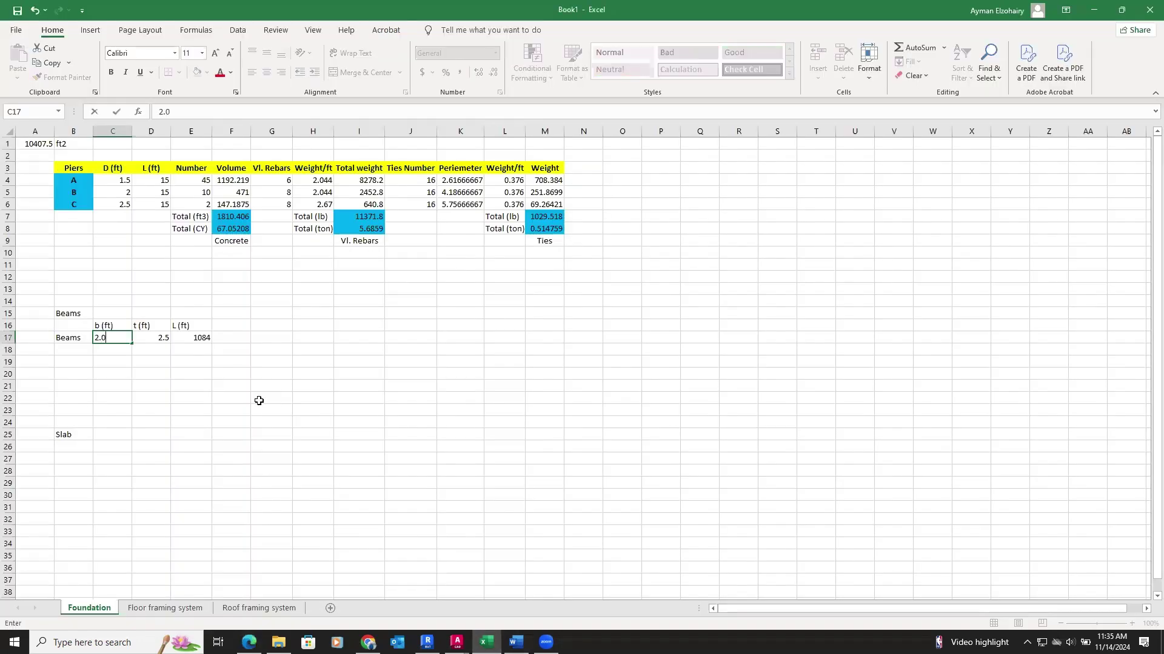
click(275, 383)
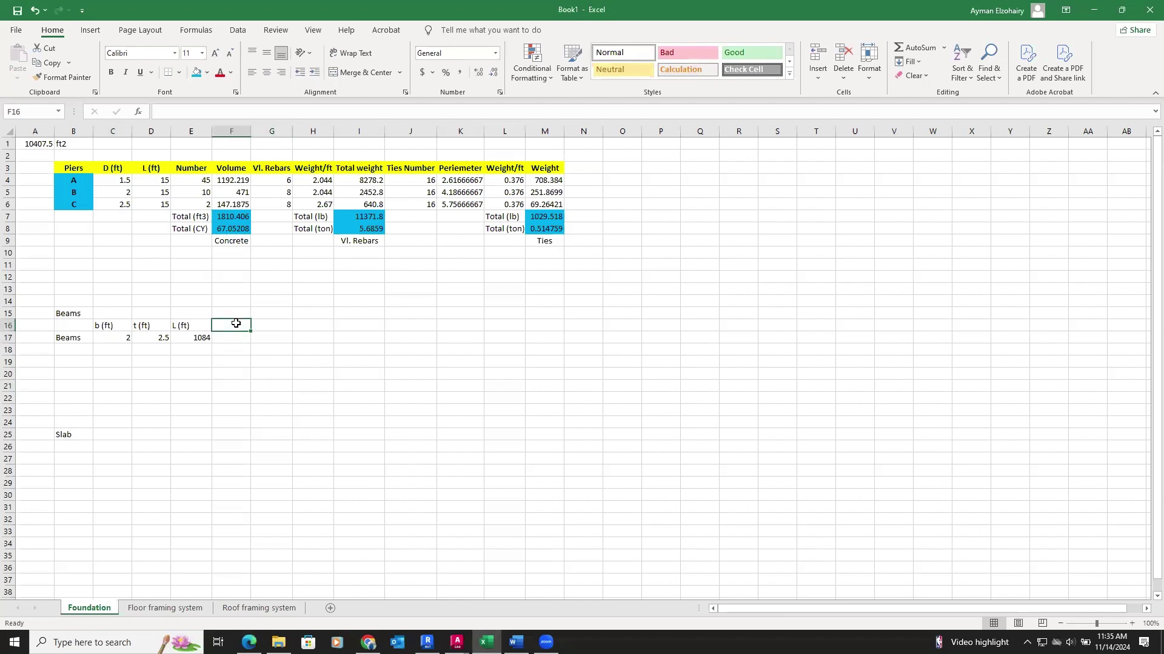
Add the header "Volume" in F16 and calculate the beam volume in F17 with =C17*D17*E17.
text(Volume)
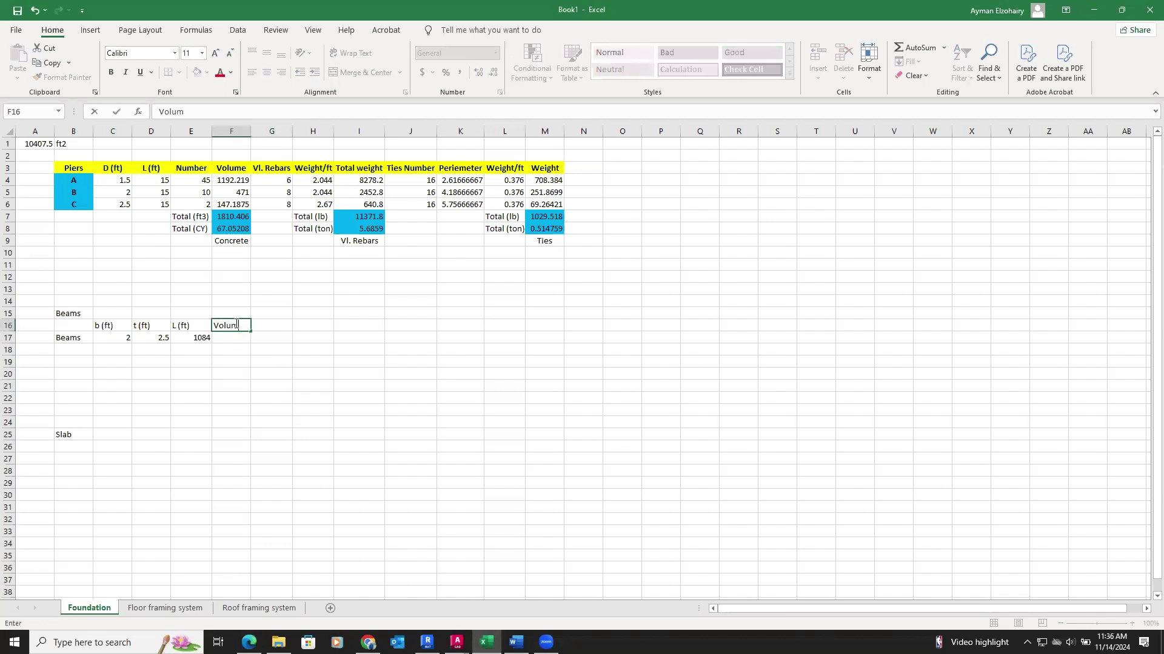
click(231, 337)
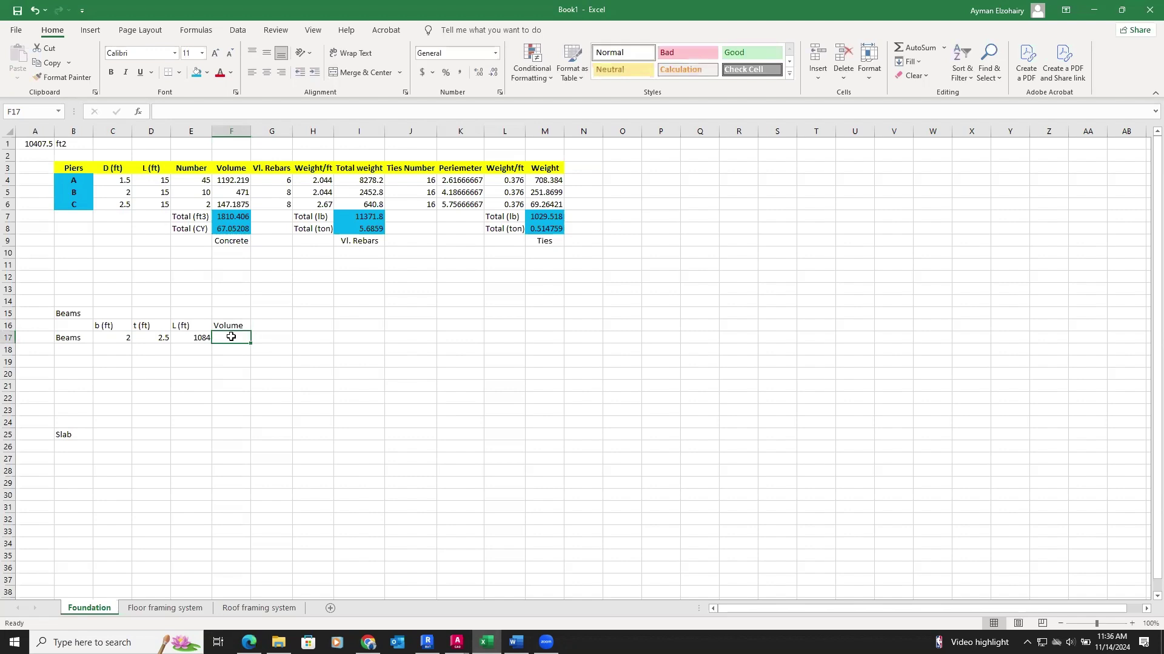
text(=)
click(110, 339)
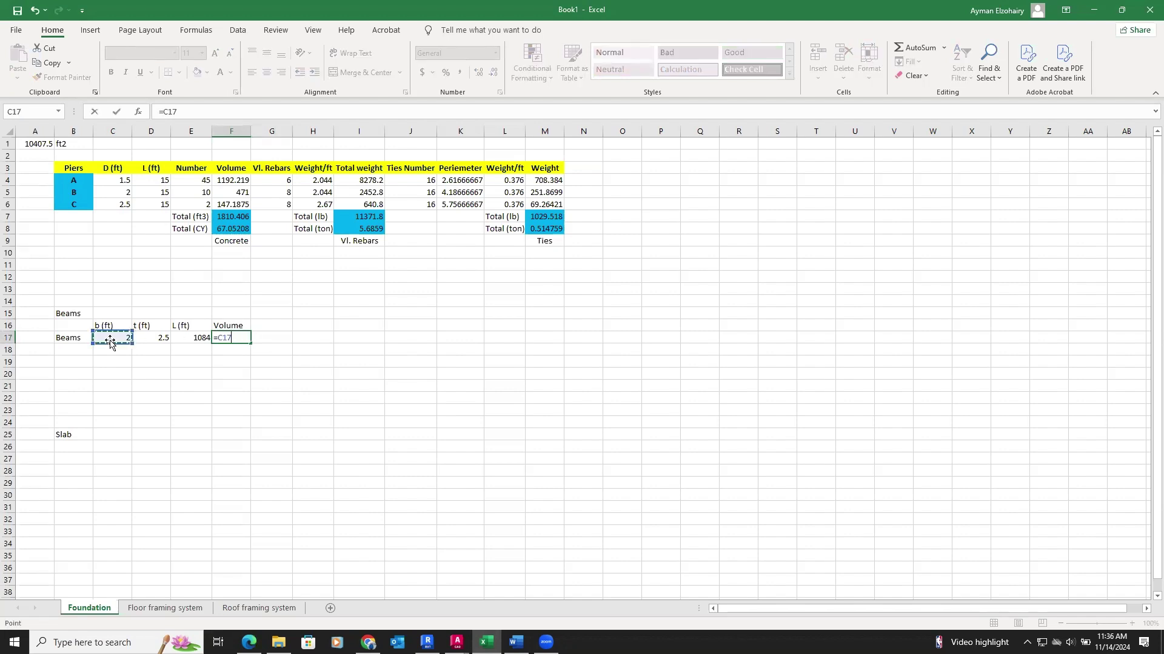
text(*)
click(143, 338)
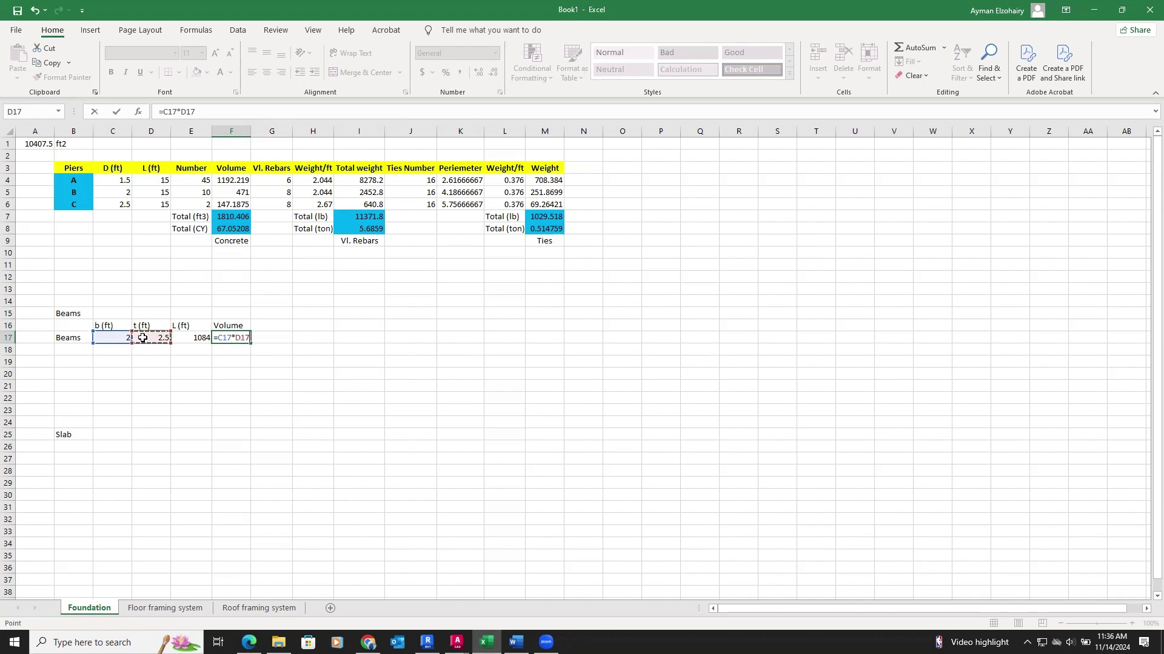
text(*)
click(188, 338)
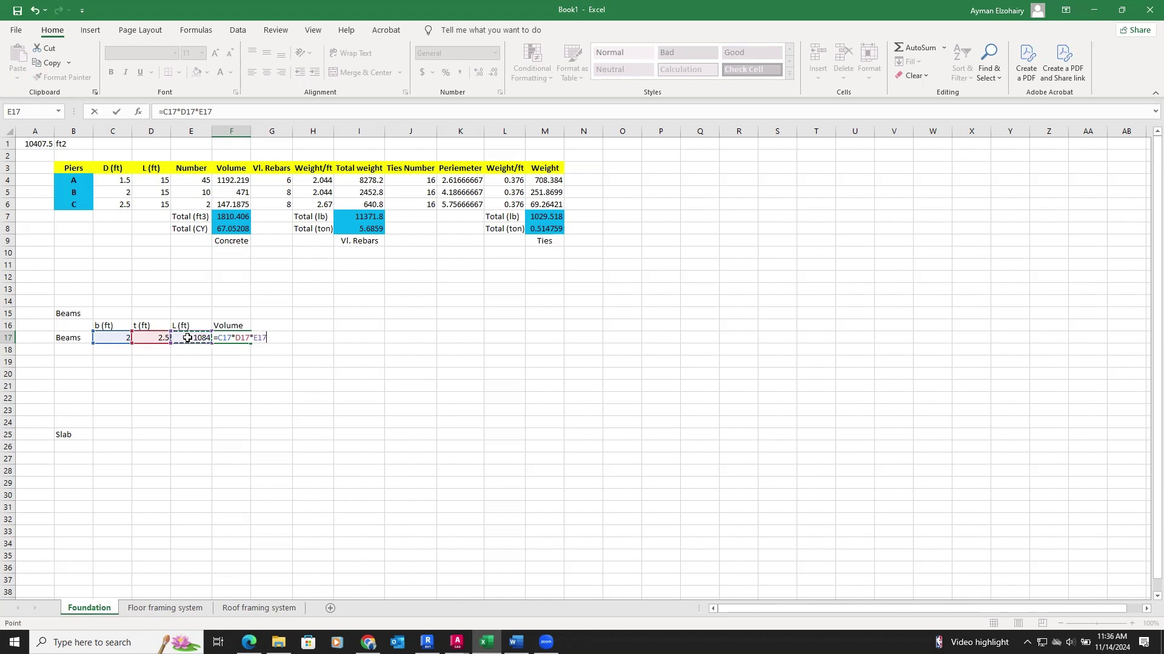
key(Return)
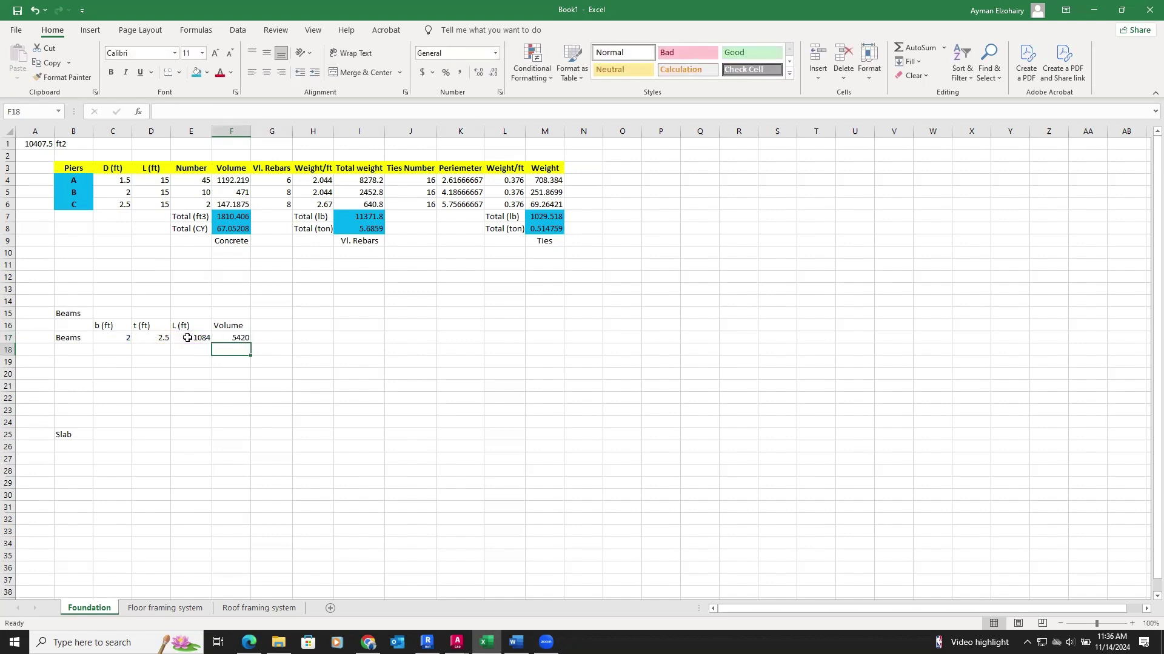
Enter the label "Total (ft3)" in E18 and select the adjacent cell F18.
click(194, 348)
text(Total)
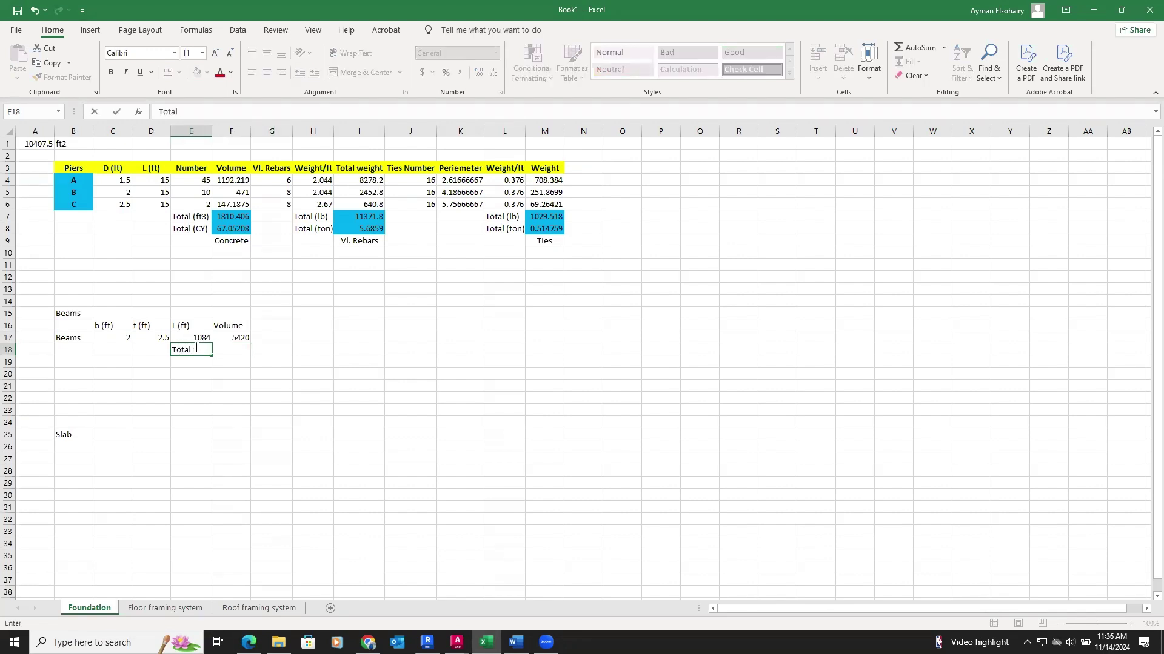
text( (ft3))
click(271, 374)
click(240, 349)
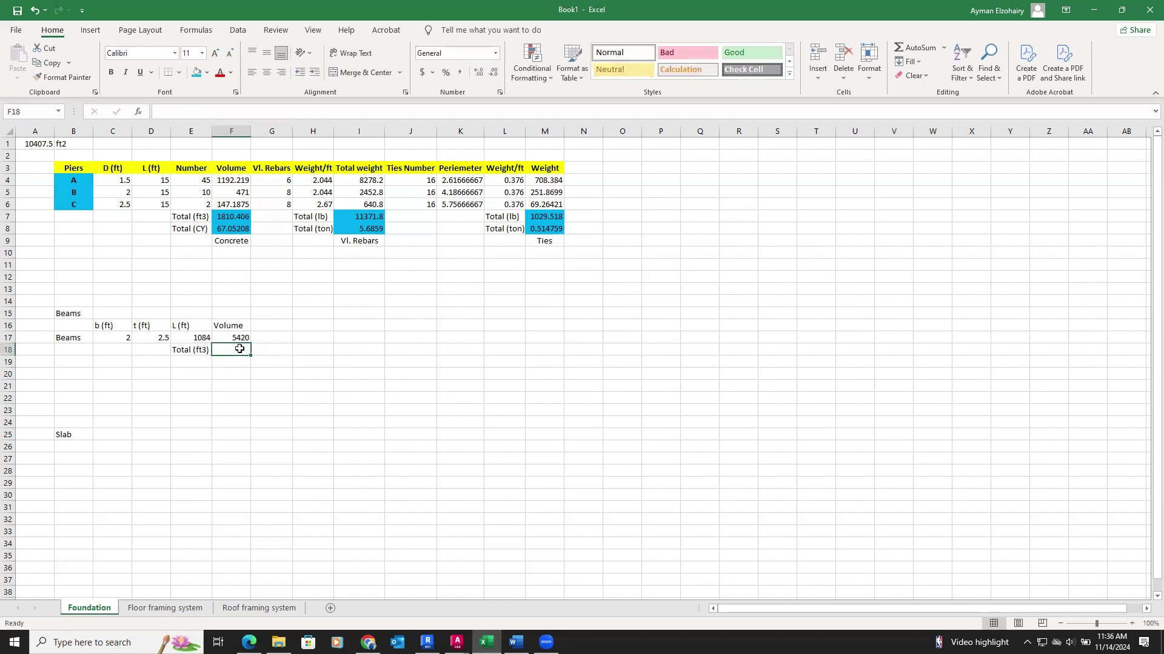
Fill in the beams' Total (ft3) in F18 with the formula =F17.
text(=)
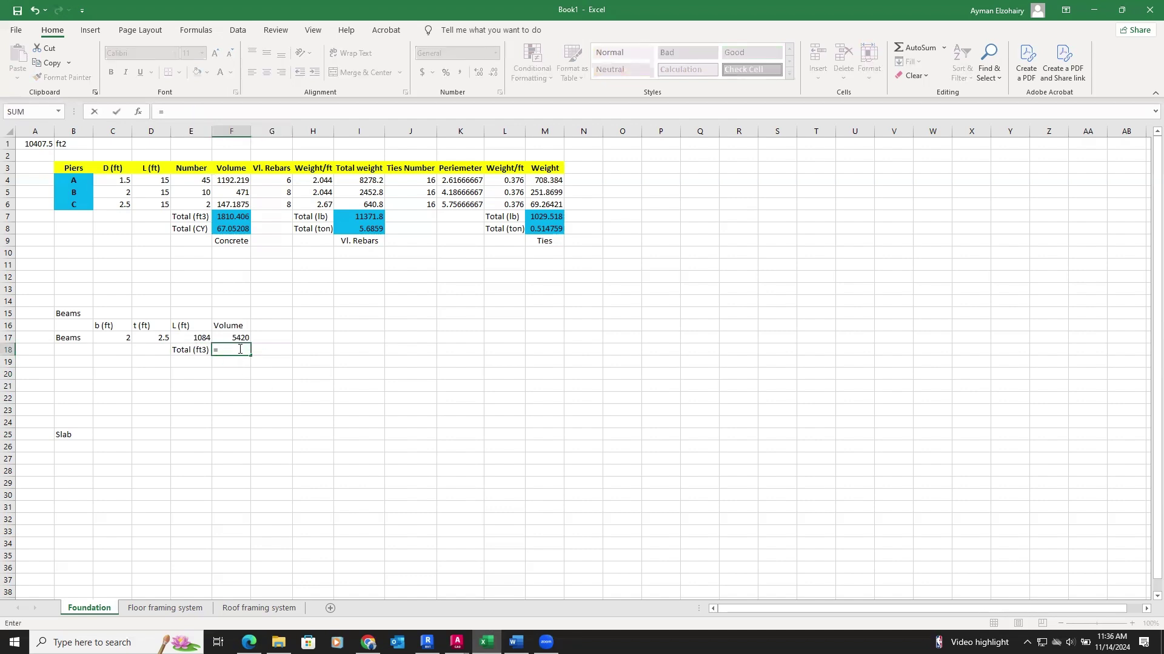
click(237, 333)
key(Return)
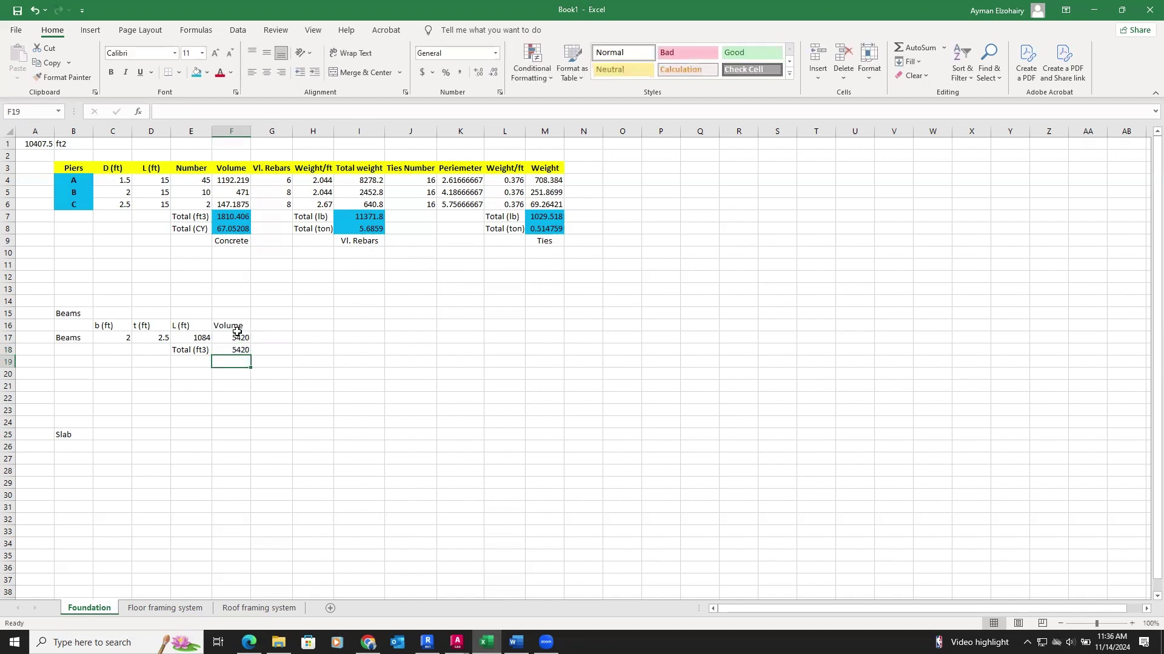
Add the label "Total (CY)" in E19, calculate it in F19 with =F18/27, and compare it with the piers' cubic-yard total.
click(203, 359)
text(Total )
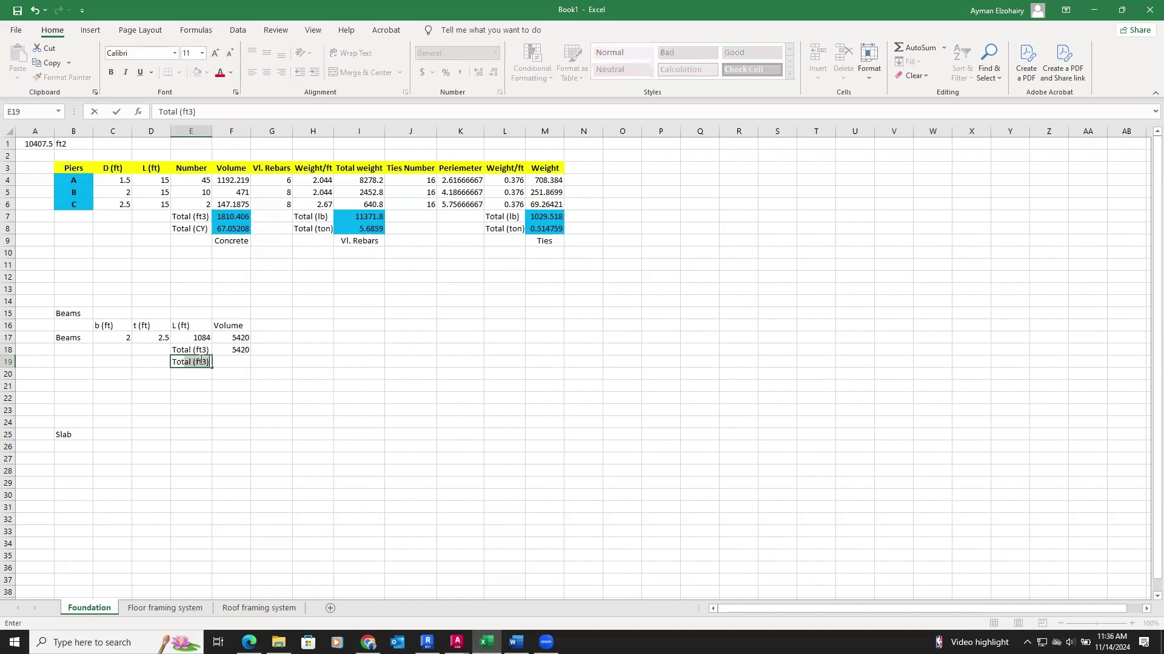
text((CY)
click(224, 361)
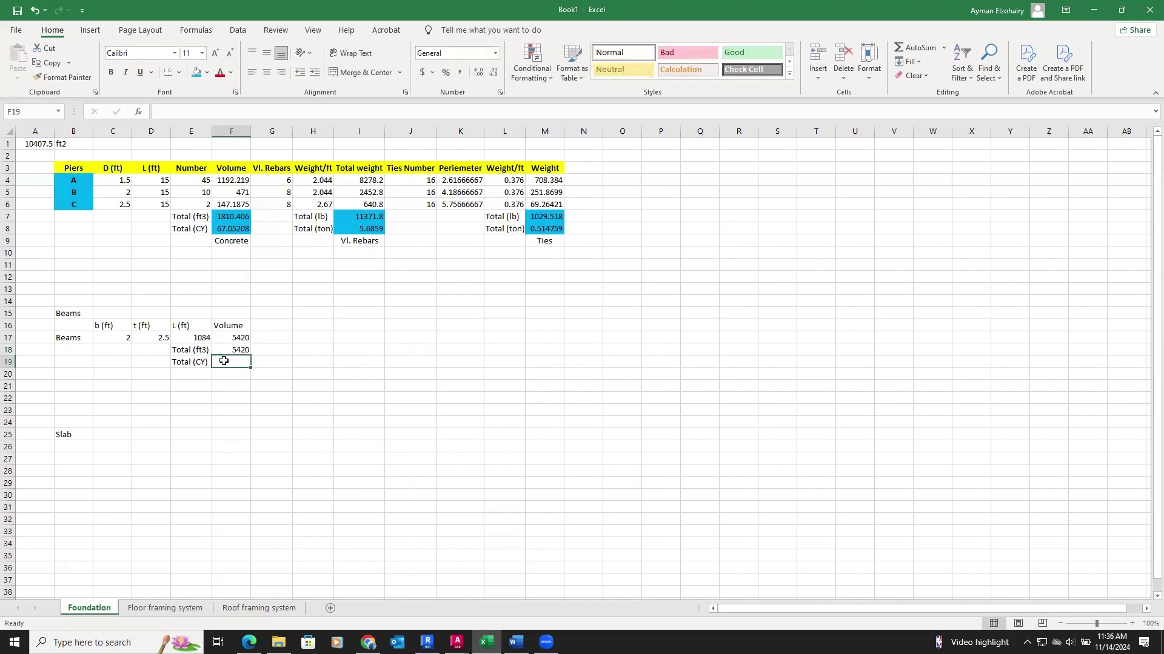
text(=)
click(236, 349)
text(/)
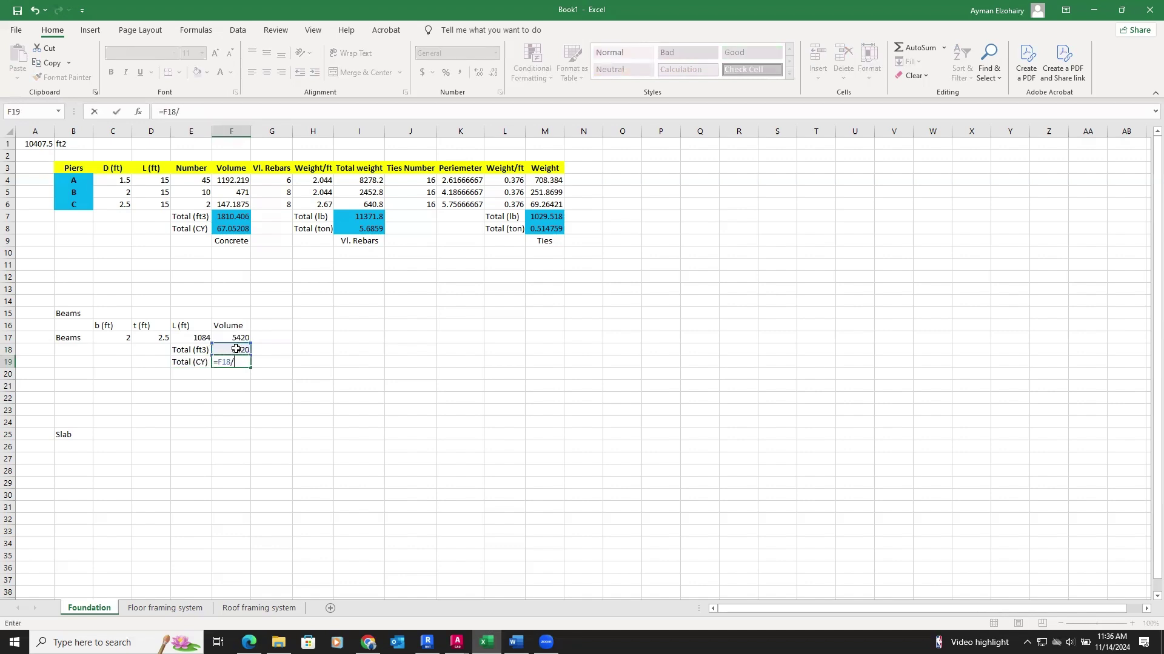
text(27)
key(Return)
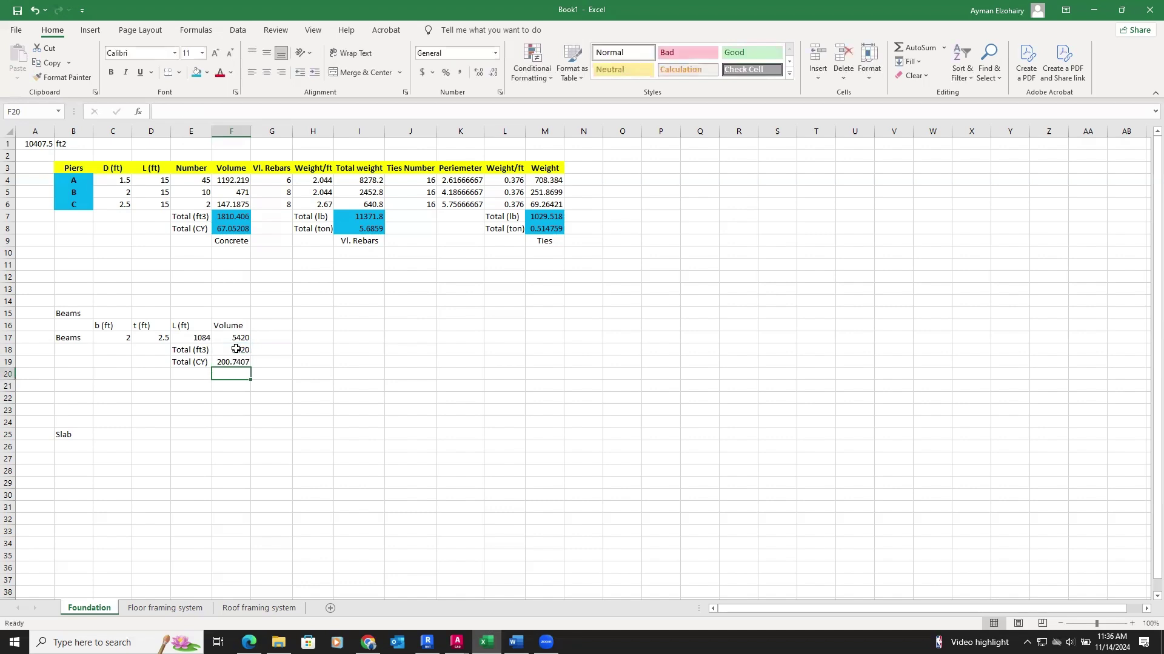
click(237, 361)
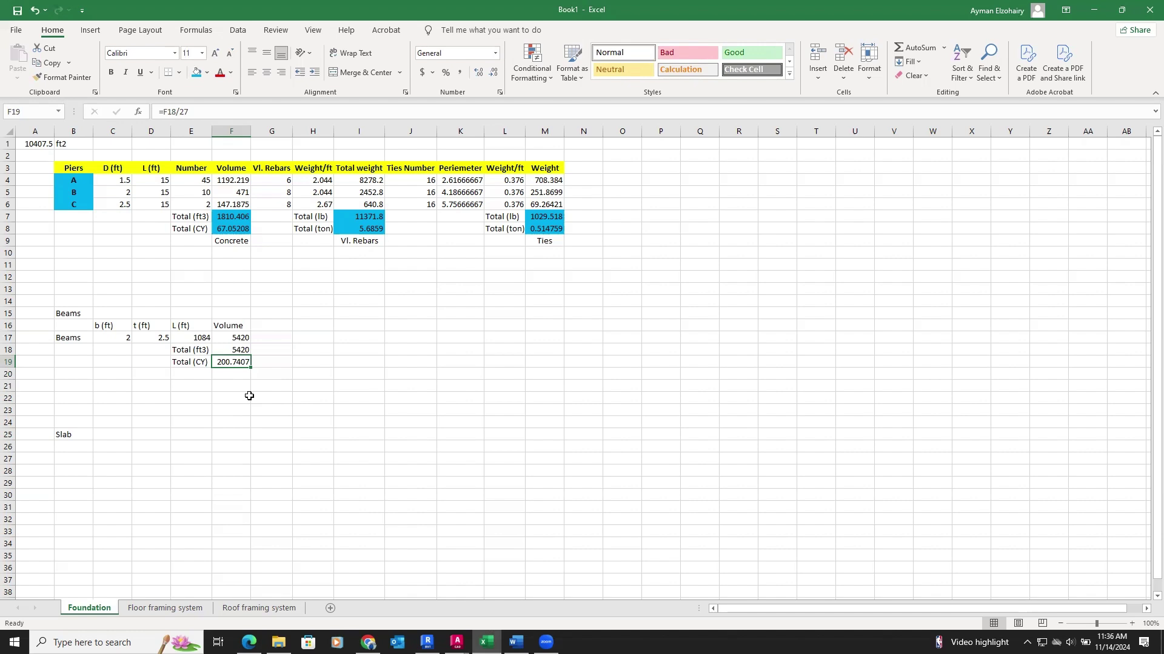
click(224, 226)
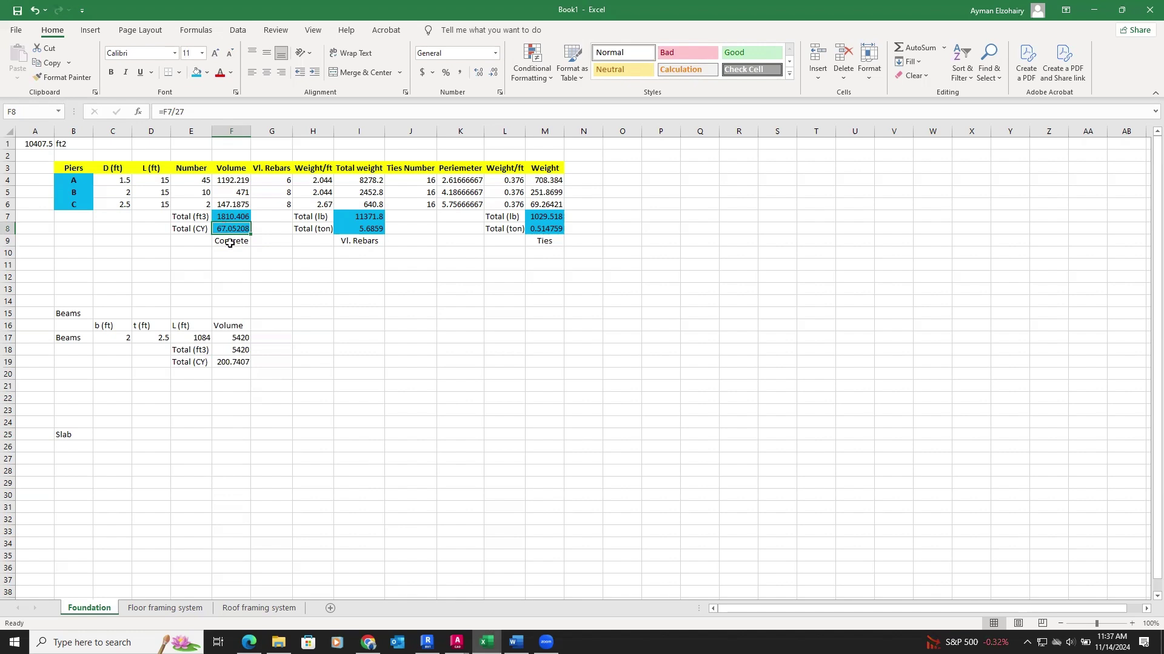
click(235, 365)
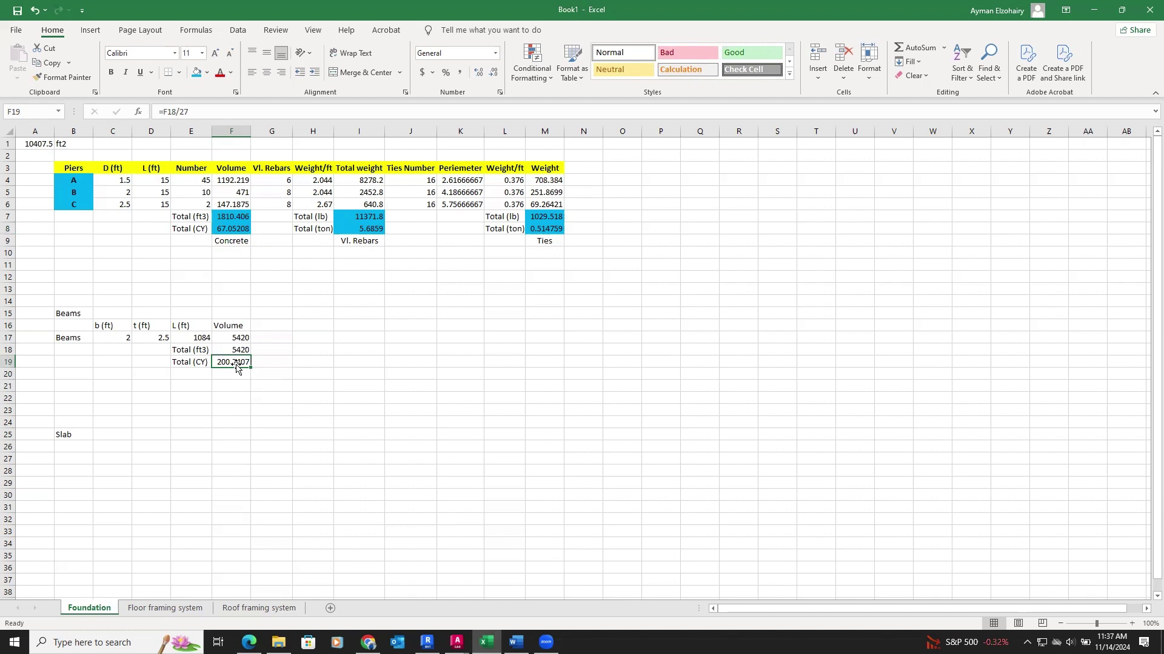
Add the header "Rebars" in G16 of the beams table.
click(257, 328)
text(Re)
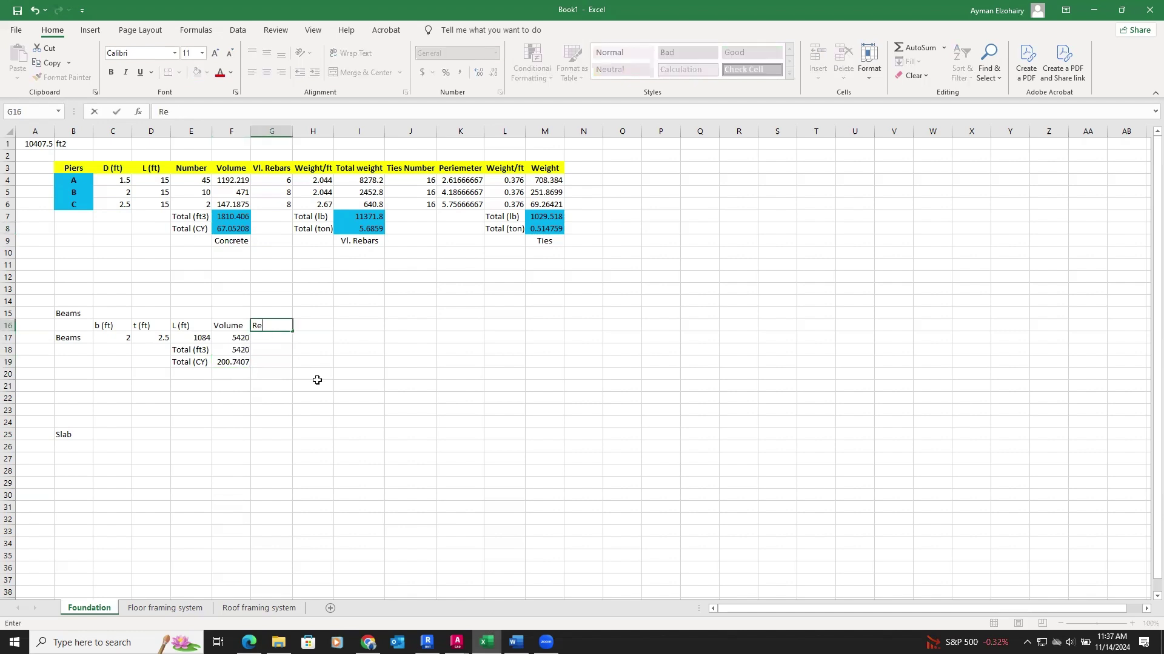
text(bars)
click(317, 380)
Mark the bottom bars of the beam on the PDF section, and enter 12 as the number of rebars in G17 of the workbook.
click(249, 643)
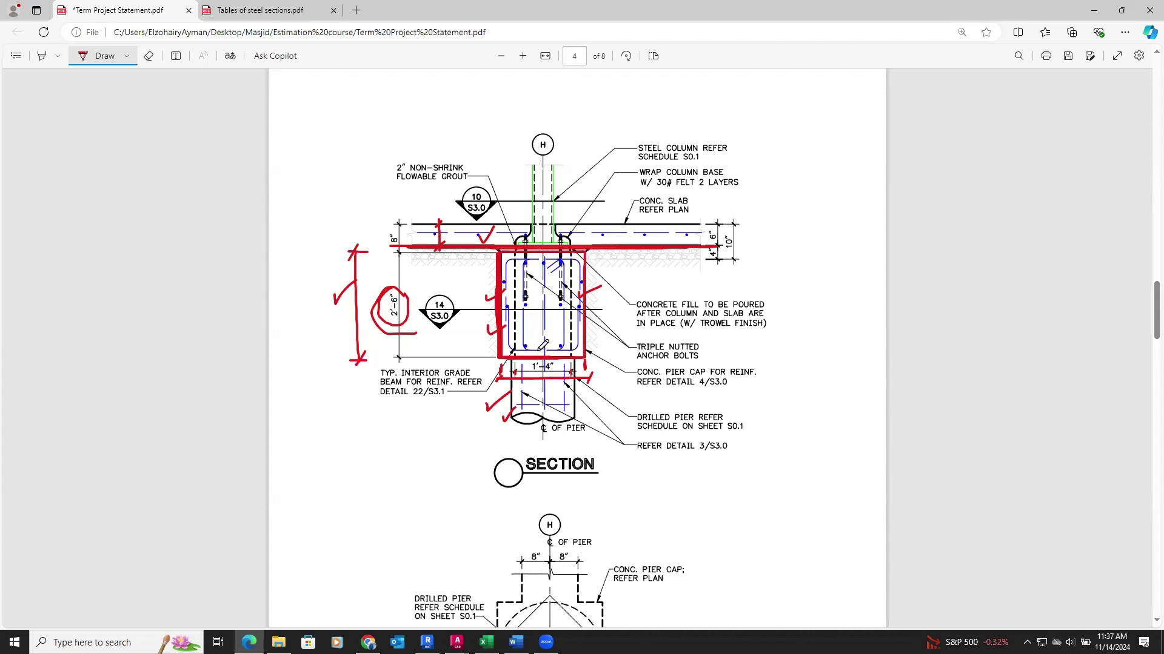
click(531, 344)
click(549, 341)
click(485, 642)
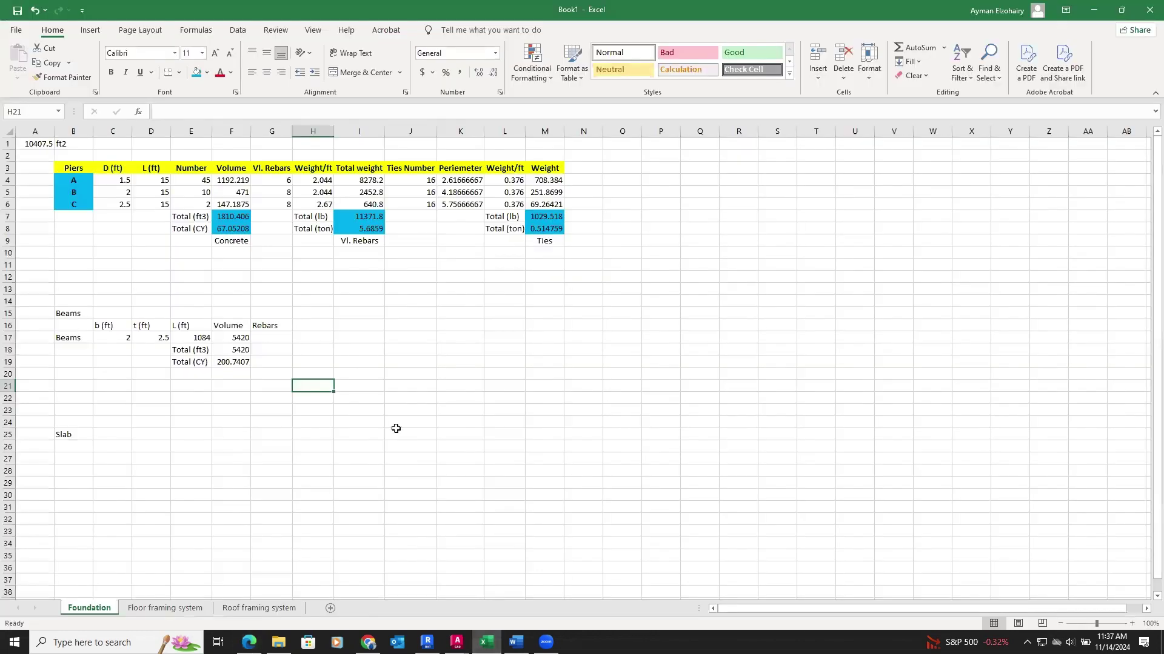
click(281, 338)
text(12)
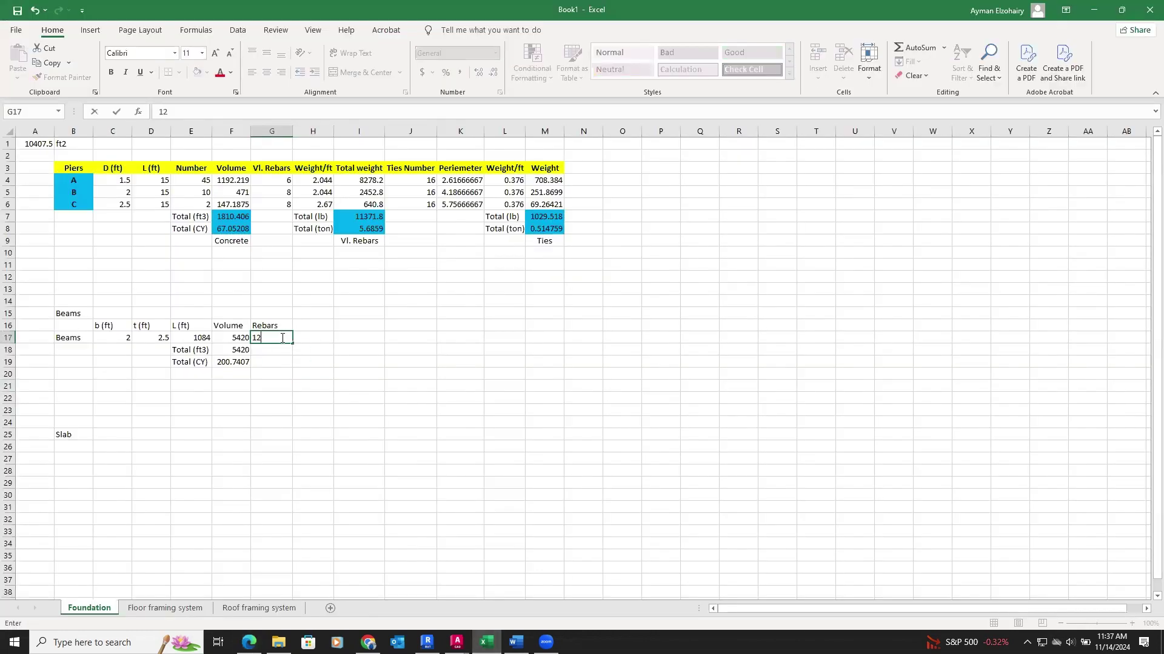
Add the header "Weight/ft" in H16 beside the Rebars column.
click(302, 325)
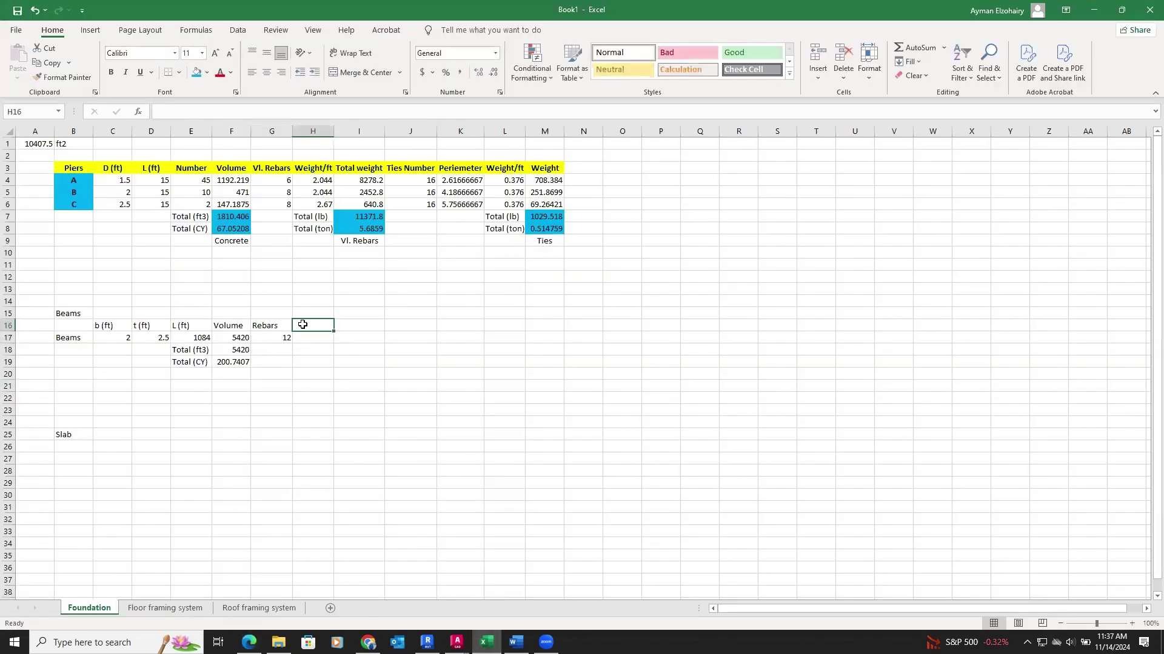
text(Weight)
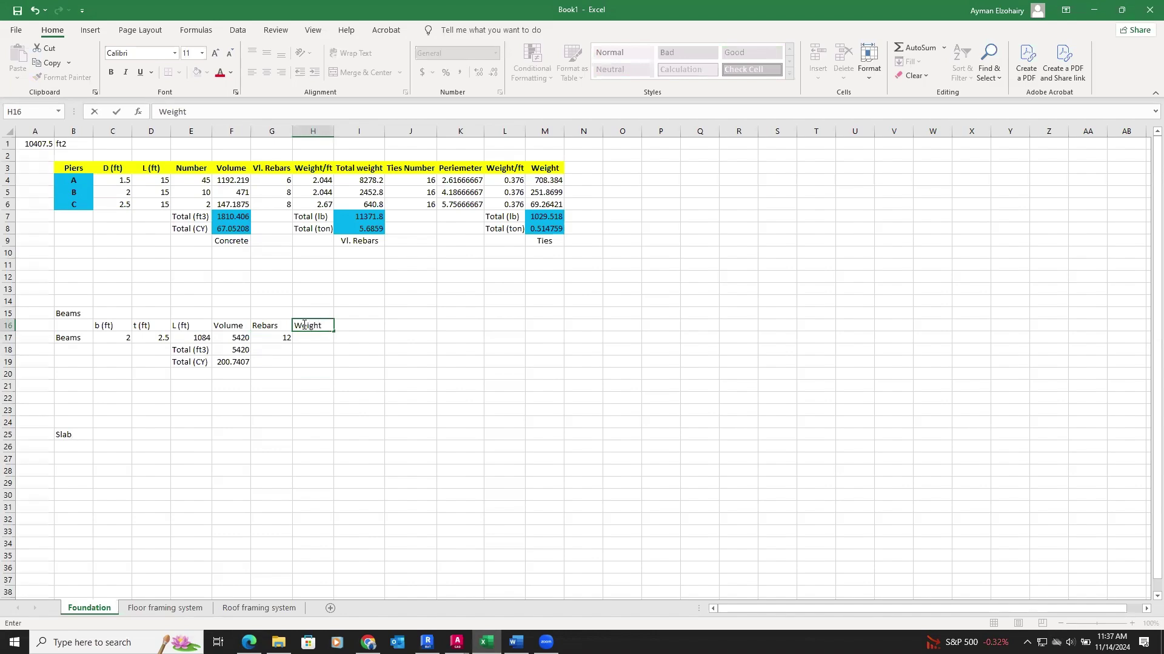
text(/ft)
click(340, 363)
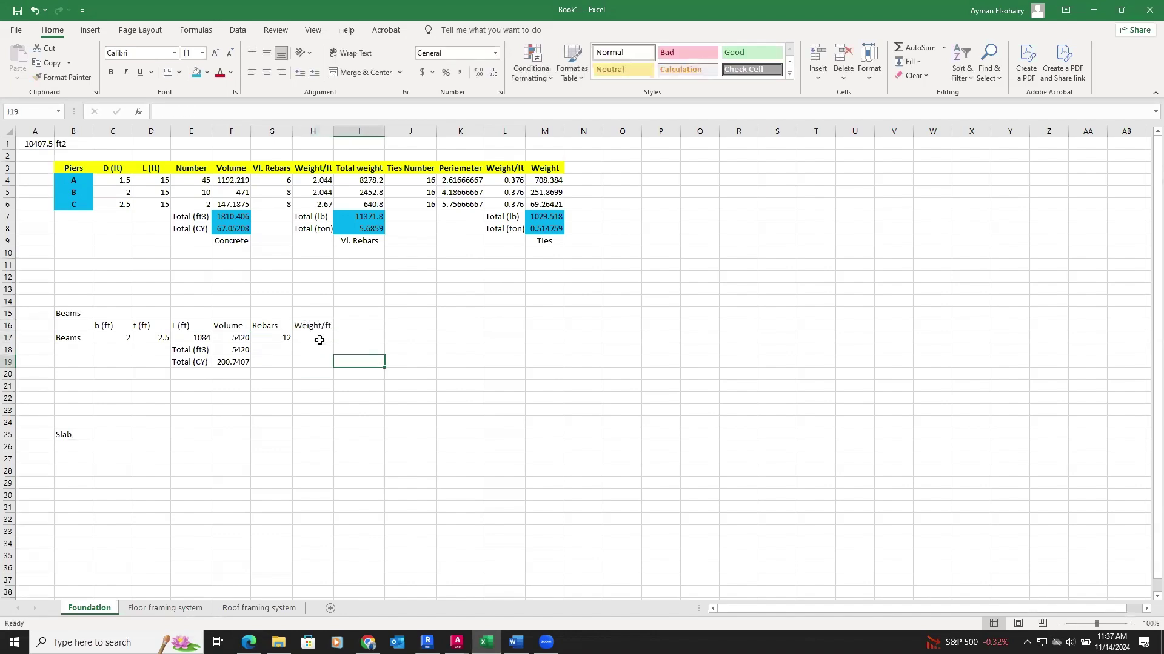
Annotate the beam's top rebar on the PDF section with an arrow and the handwritten bar size "#5".
click(319, 340)
click(248, 642)
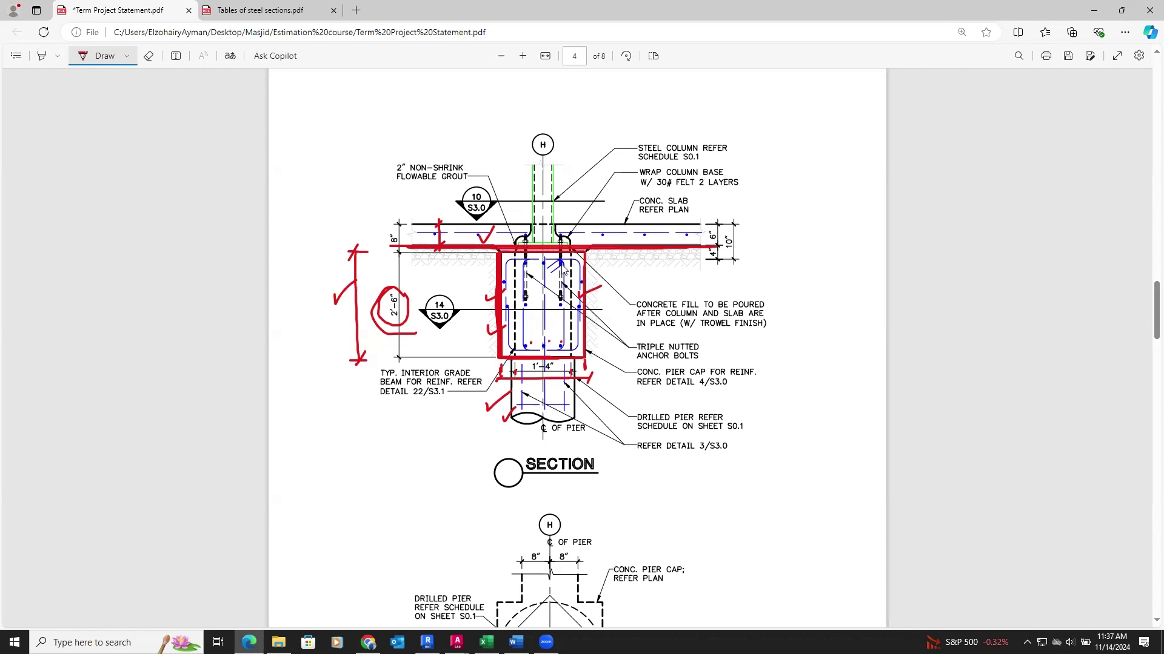
drag(561, 263, 633, 273)
mouse_move(636, 271)
mouse_down()
mouse_move(655, 269)
mouse_move(649, 282)
mouse_move(666, 266)
mouse_up()
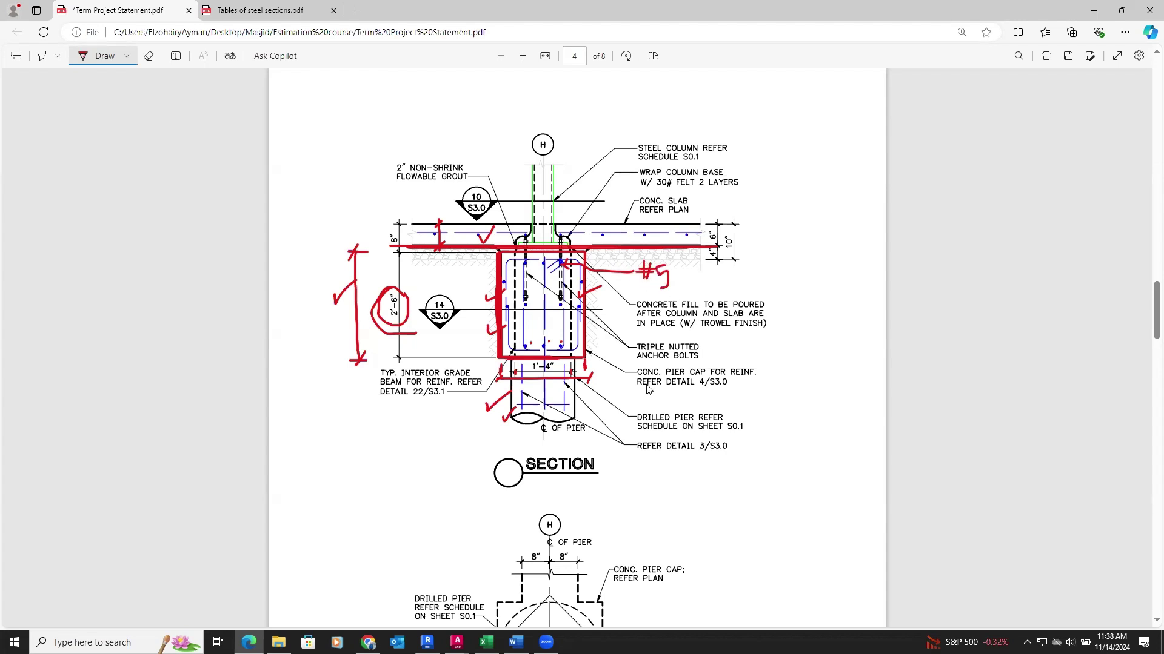
Look up the No. 5 bar's unit weight in Table A.2 of the online course's tables, and enter 1.043 in H17 of the workbook.
click(367, 642)
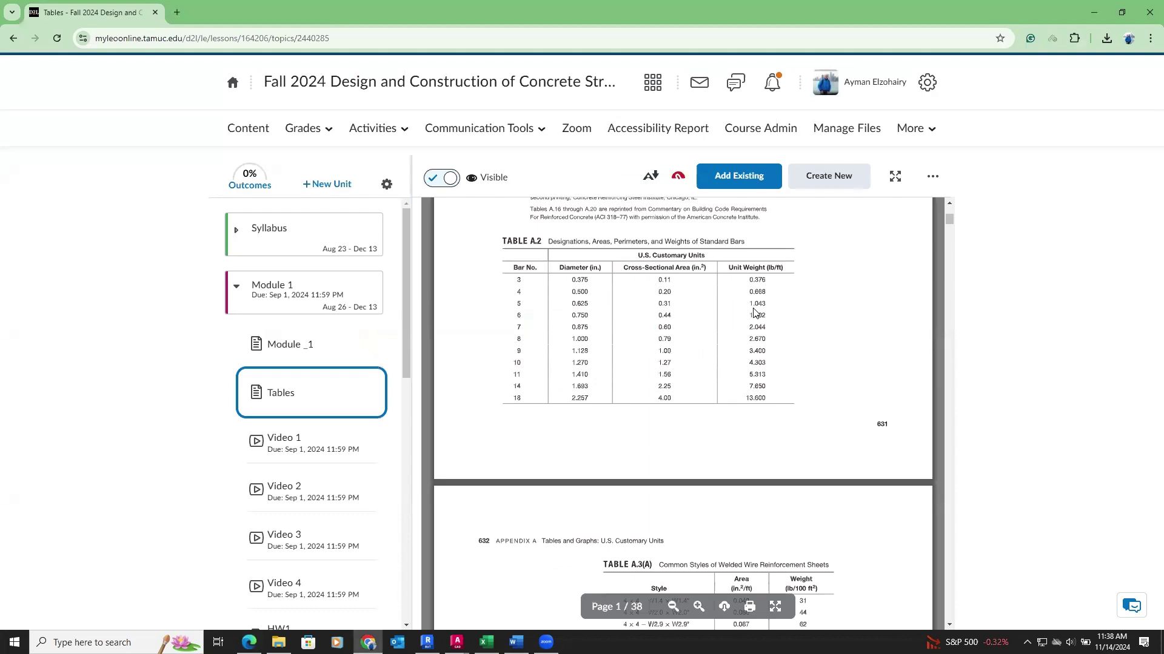
click(486, 643)
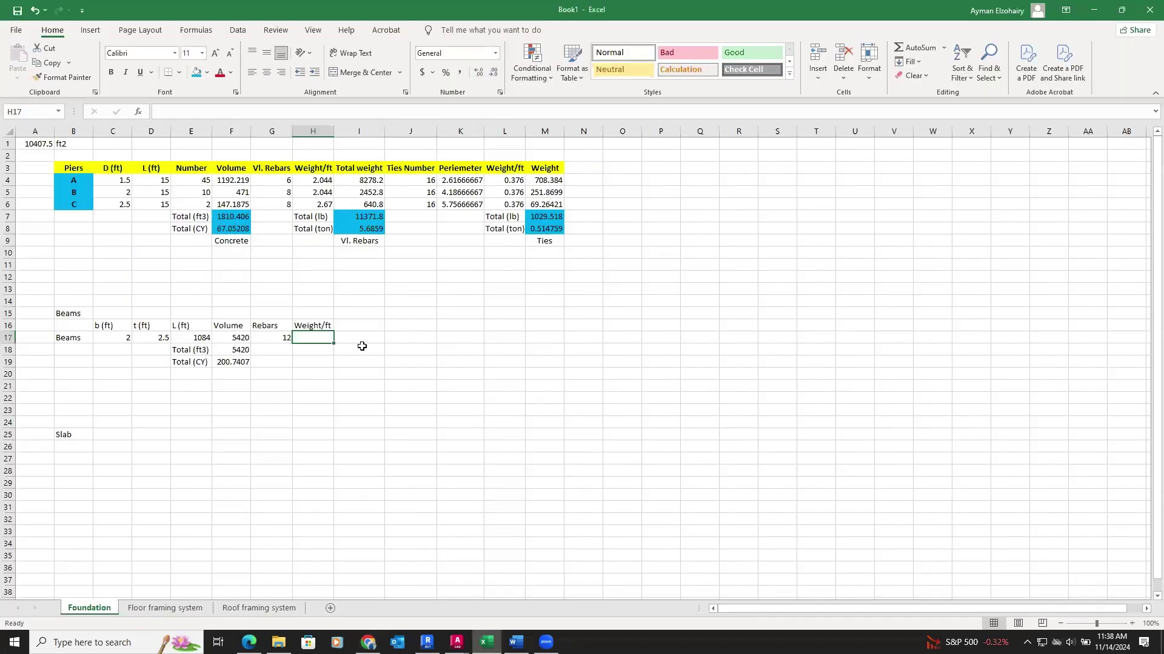
text(1.)
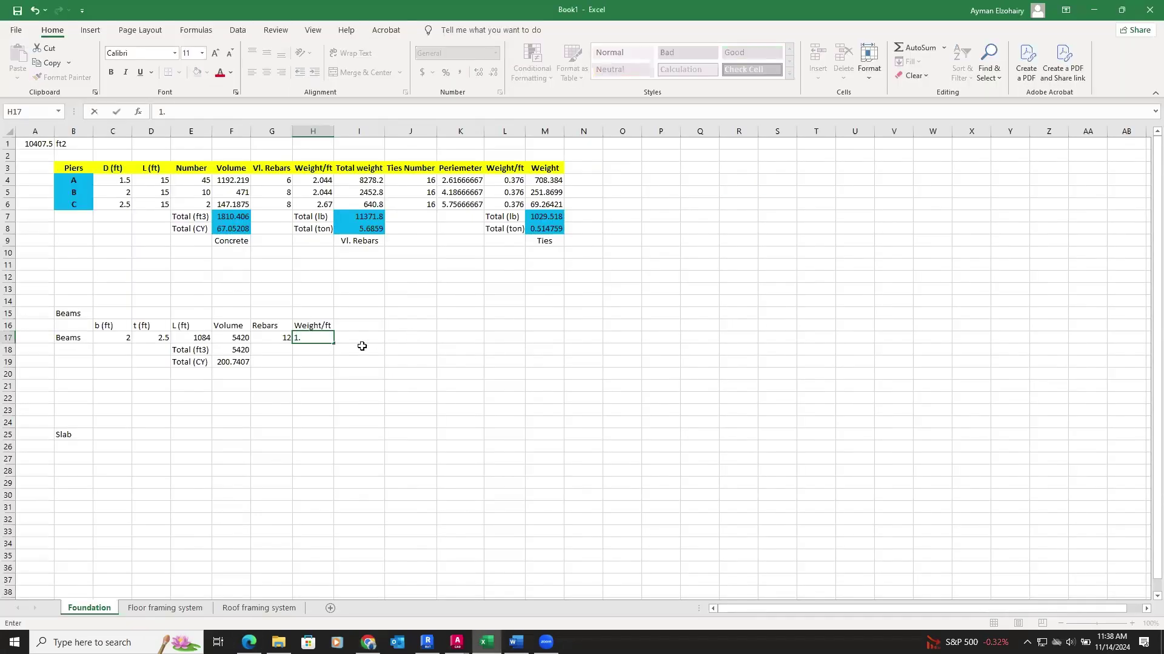
text(403)
click(368, 642)
key(alt+Tab)
double_click(309, 338)
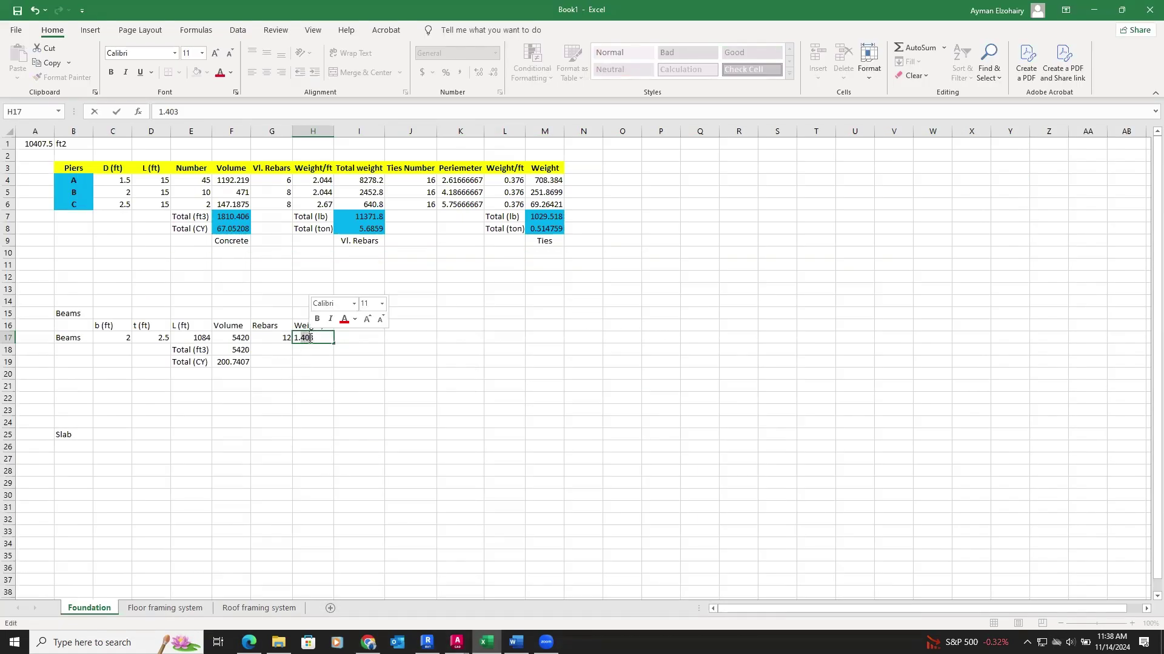
text(043)
click(324, 363)
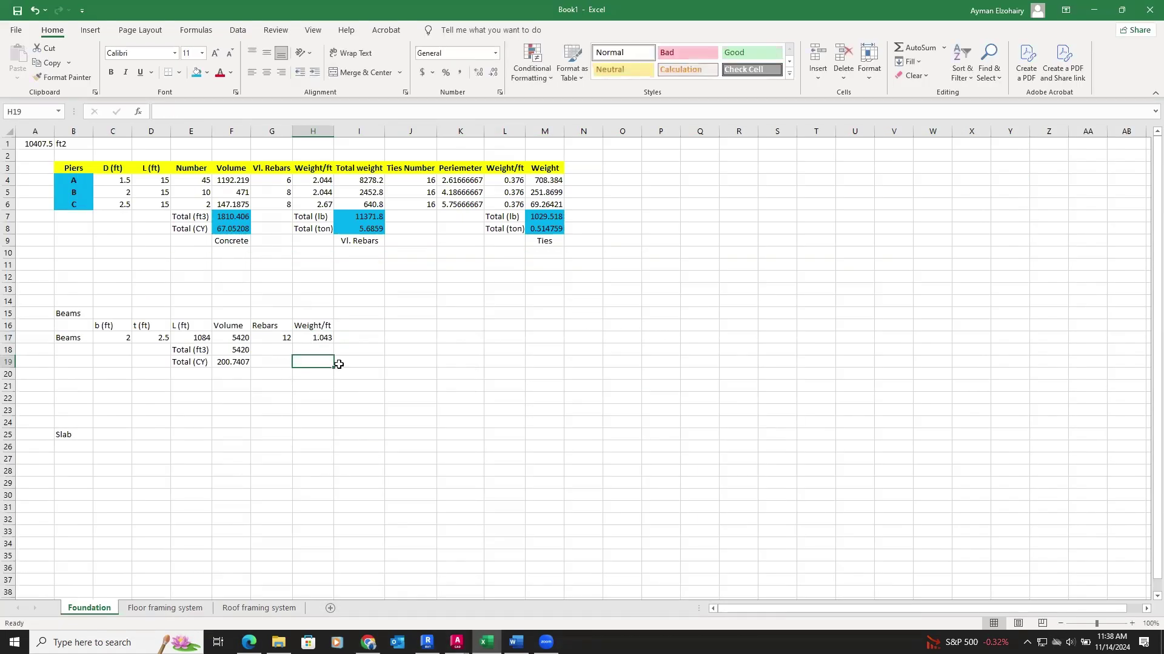
Add the header "Weight" in I16 and calculate the beam rebar weight in I17 with =G17*H17*E17.
click(359, 327)
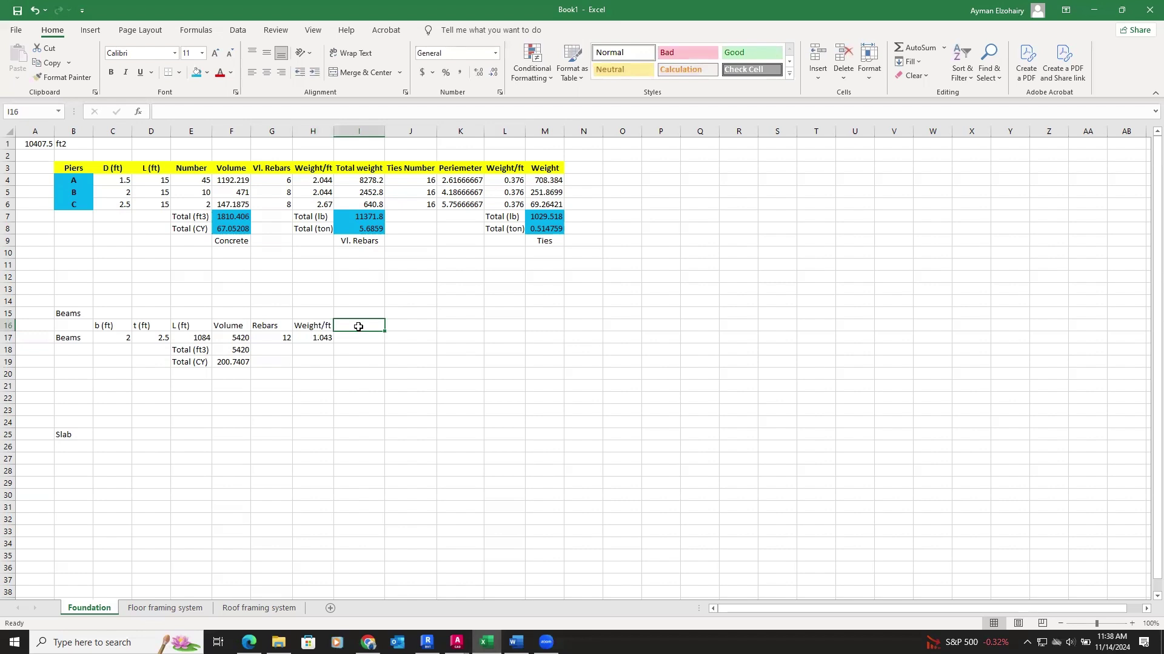
text(Weight)
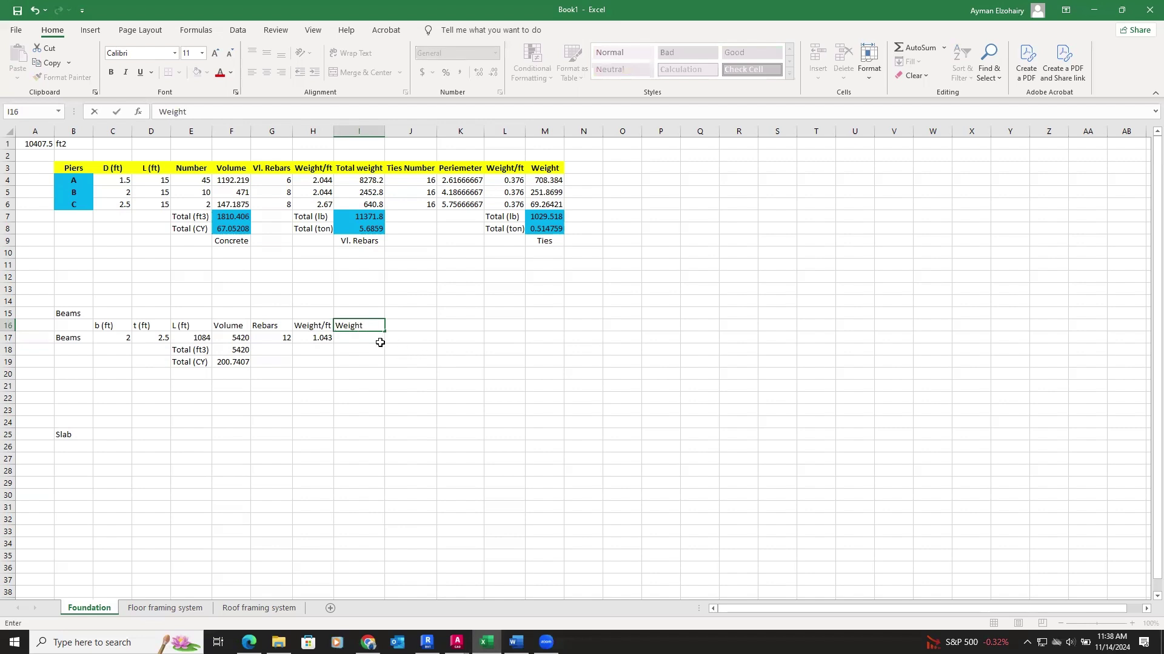
click(373, 338)
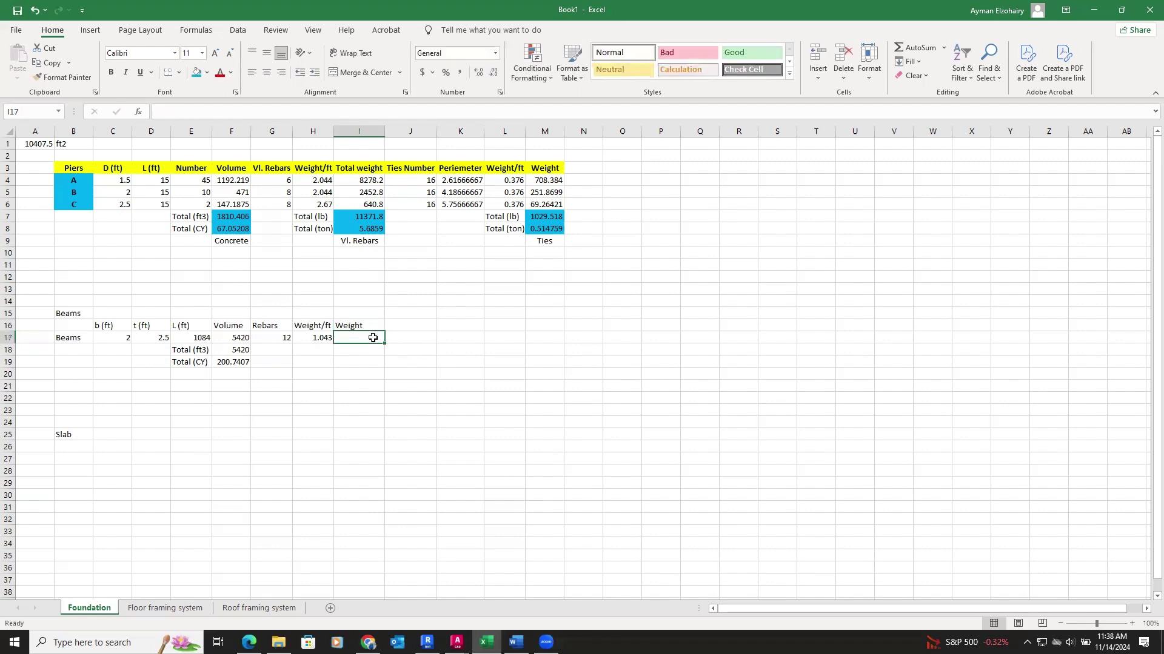
text(=)
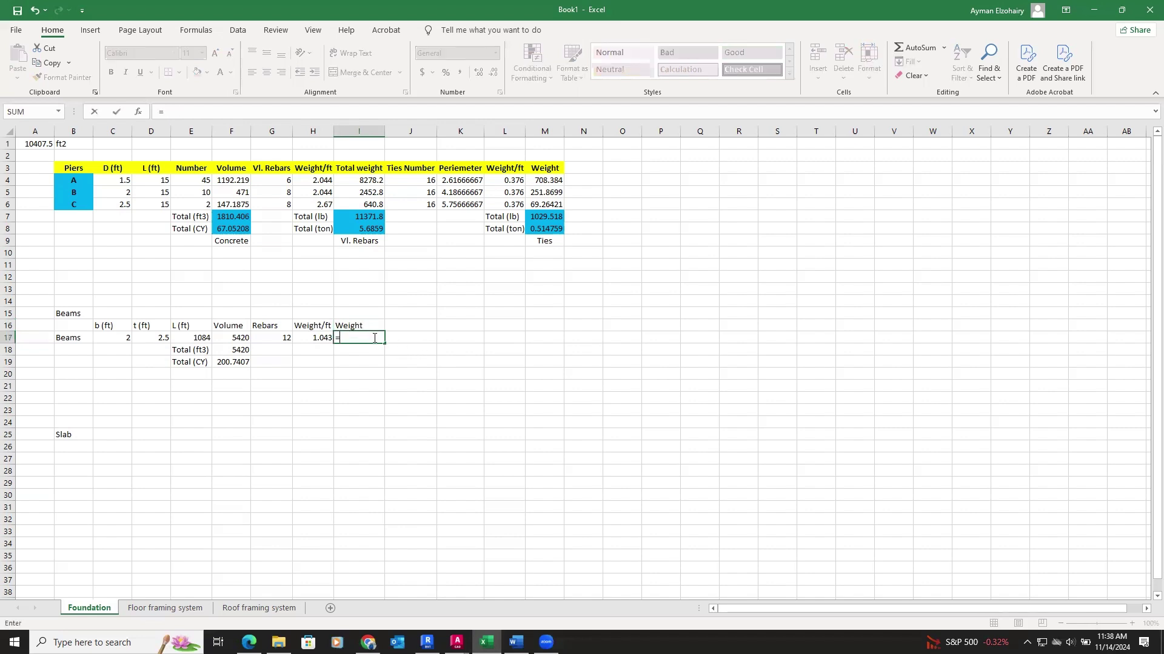
click(282, 340)
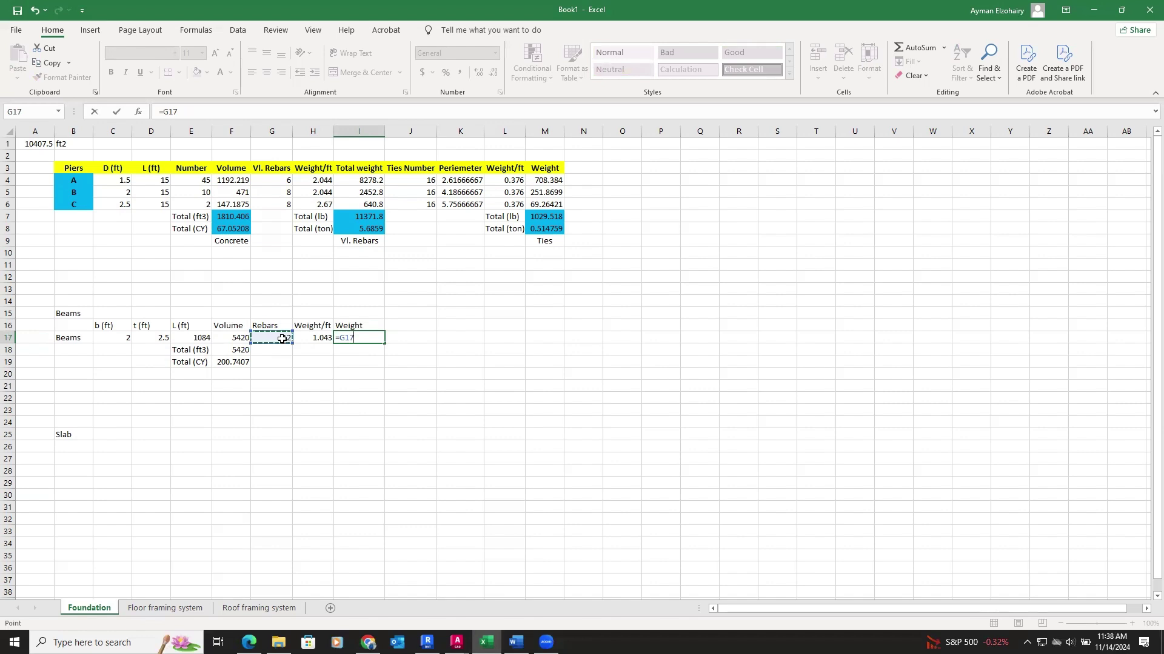
text(*)
click(303, 342)
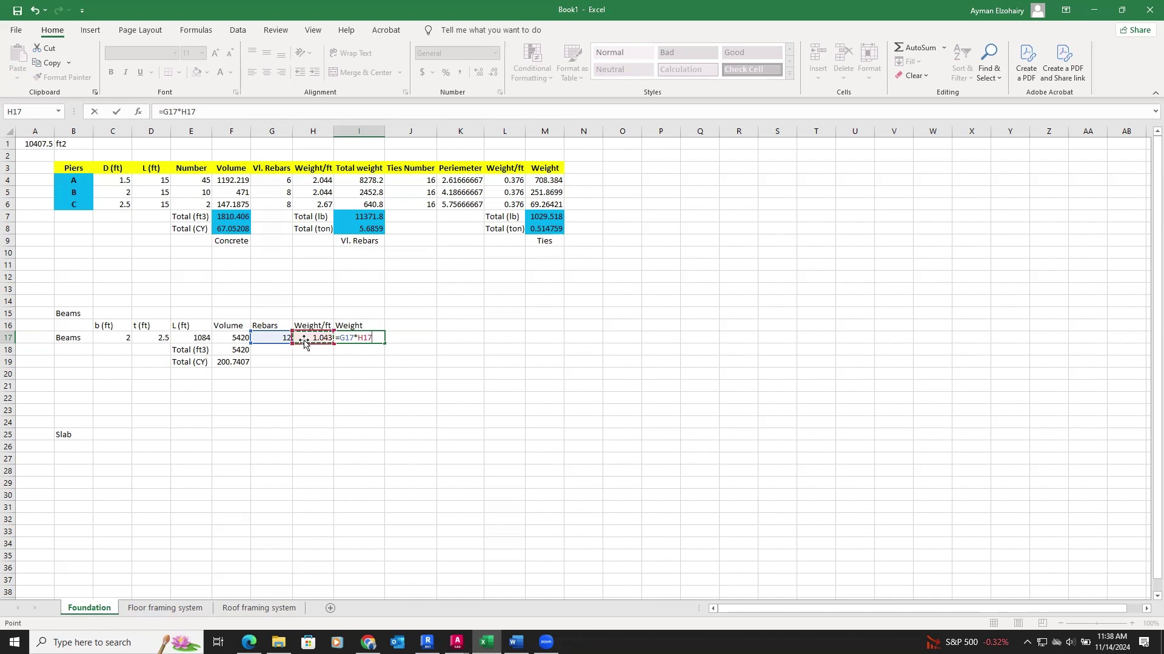
text(*)
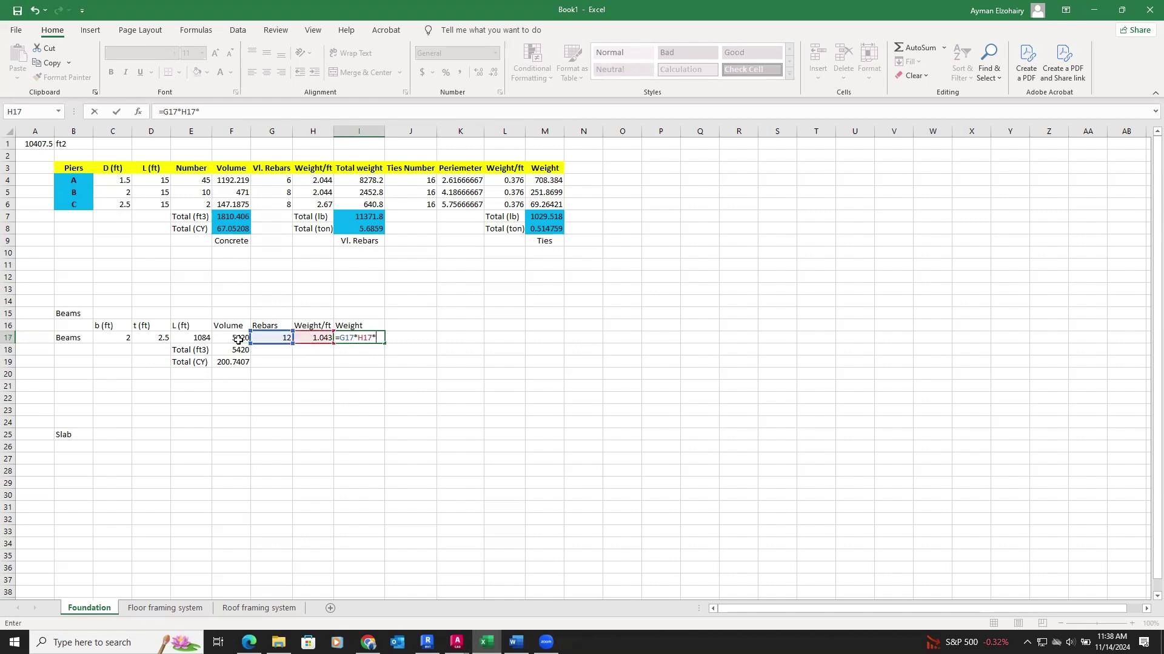
click(202, 340)
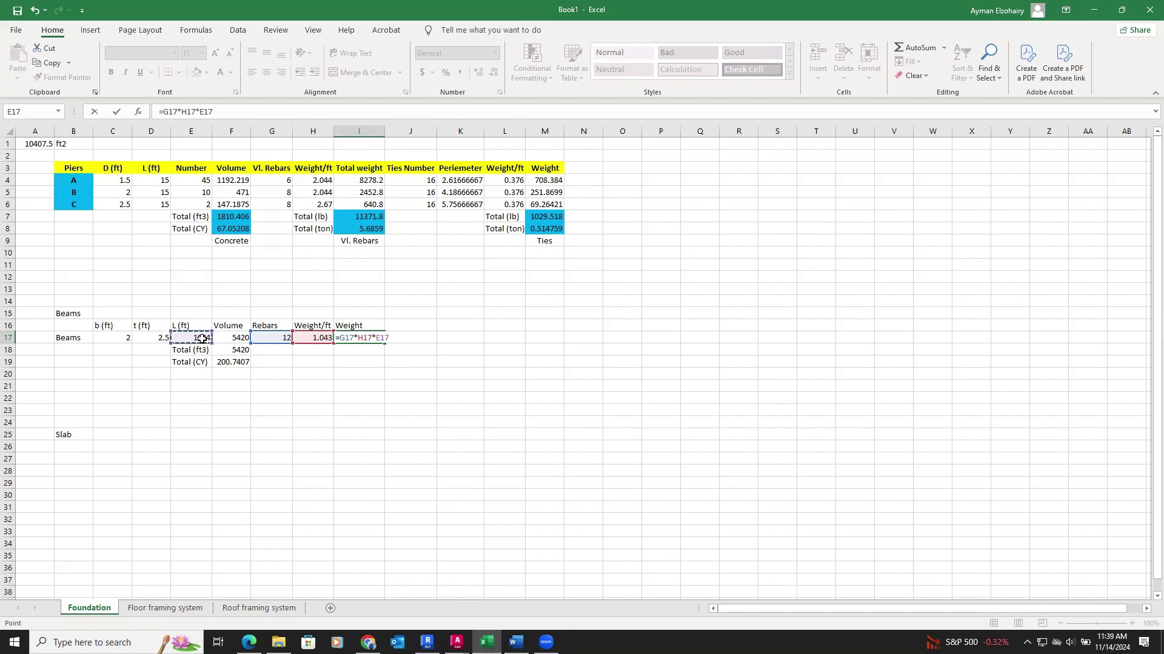
key(Return)
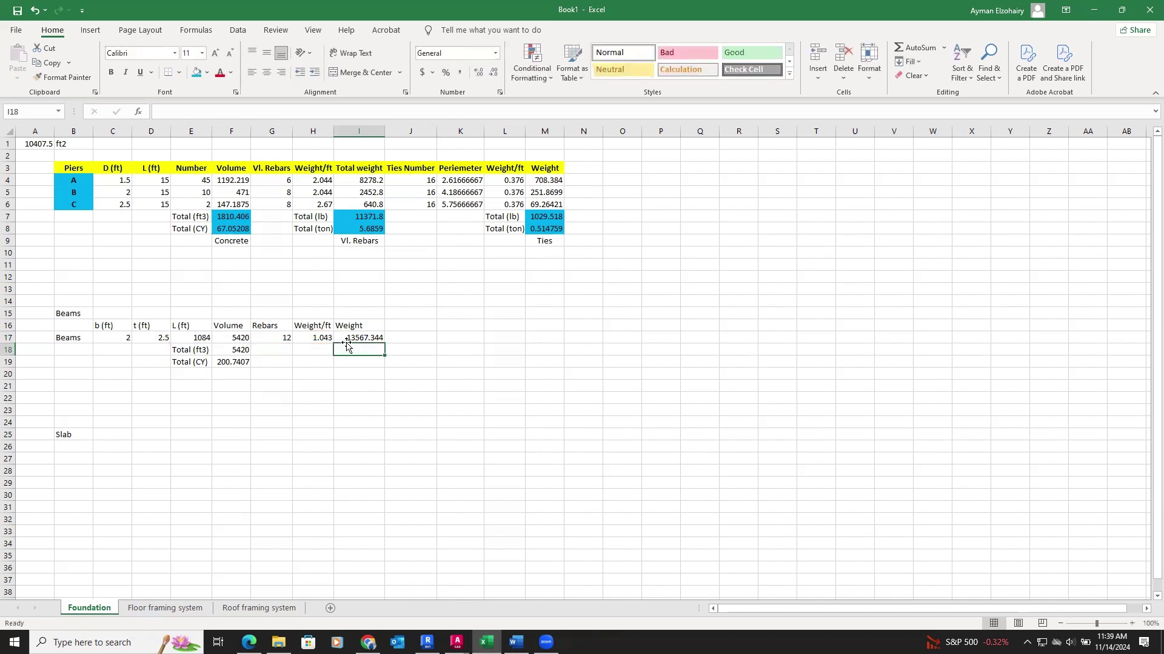
Enter the label "Total (lb)" in H18 and select the adjacent cell I18.
click(315, 349)
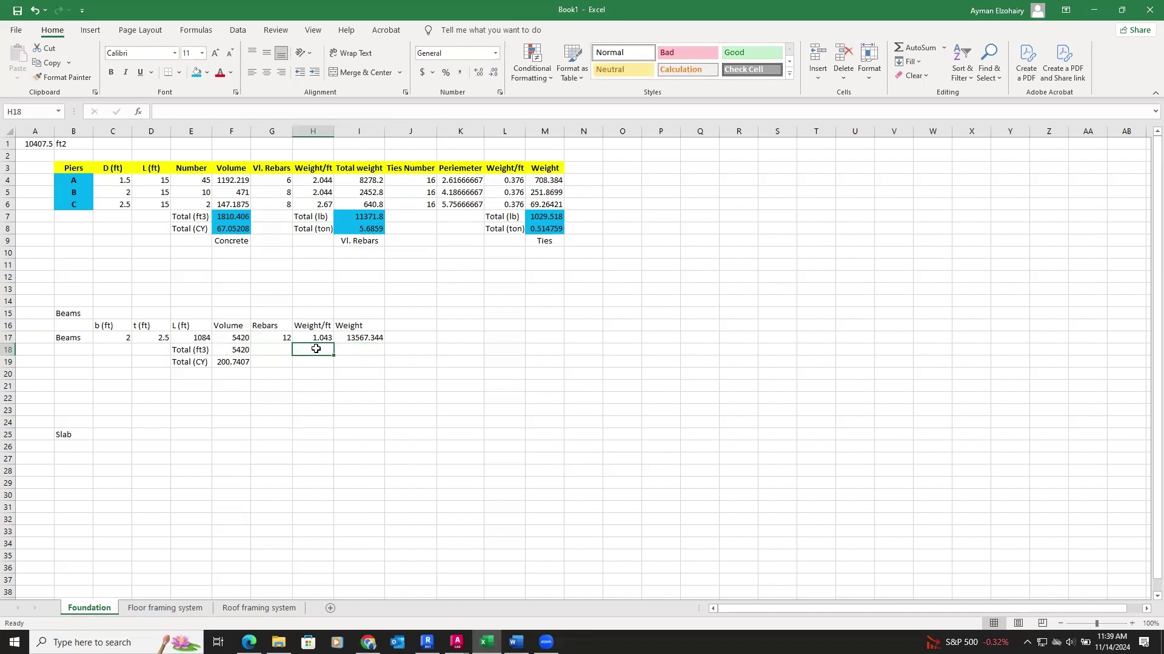
text(Total )
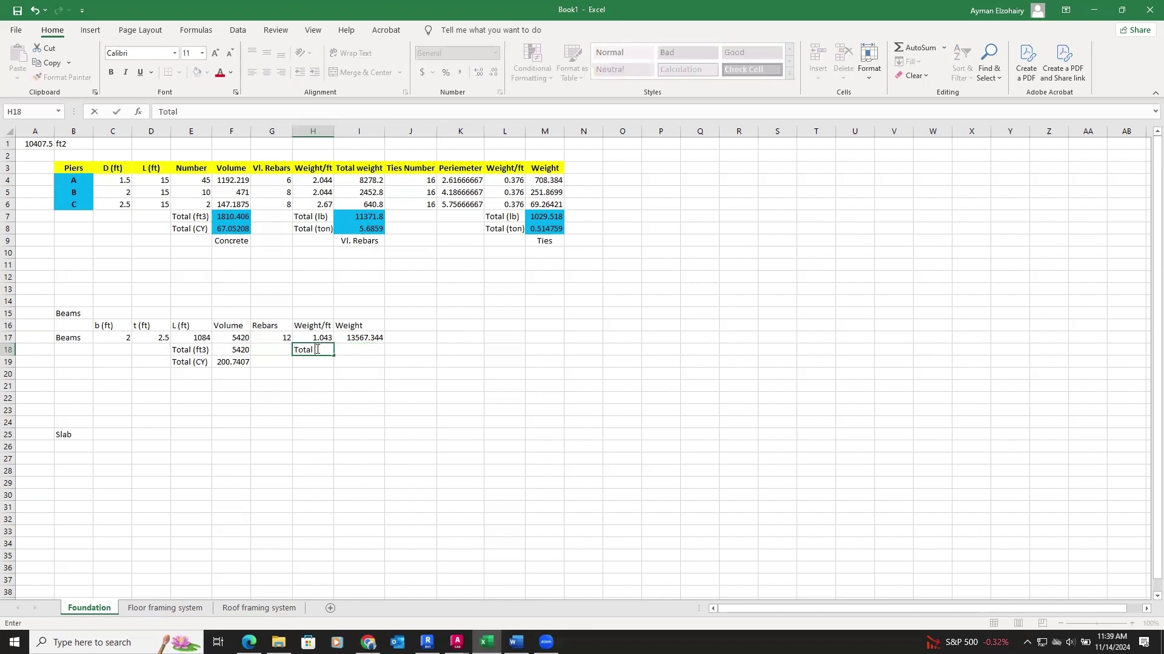
text((lb))
click(358, 348)
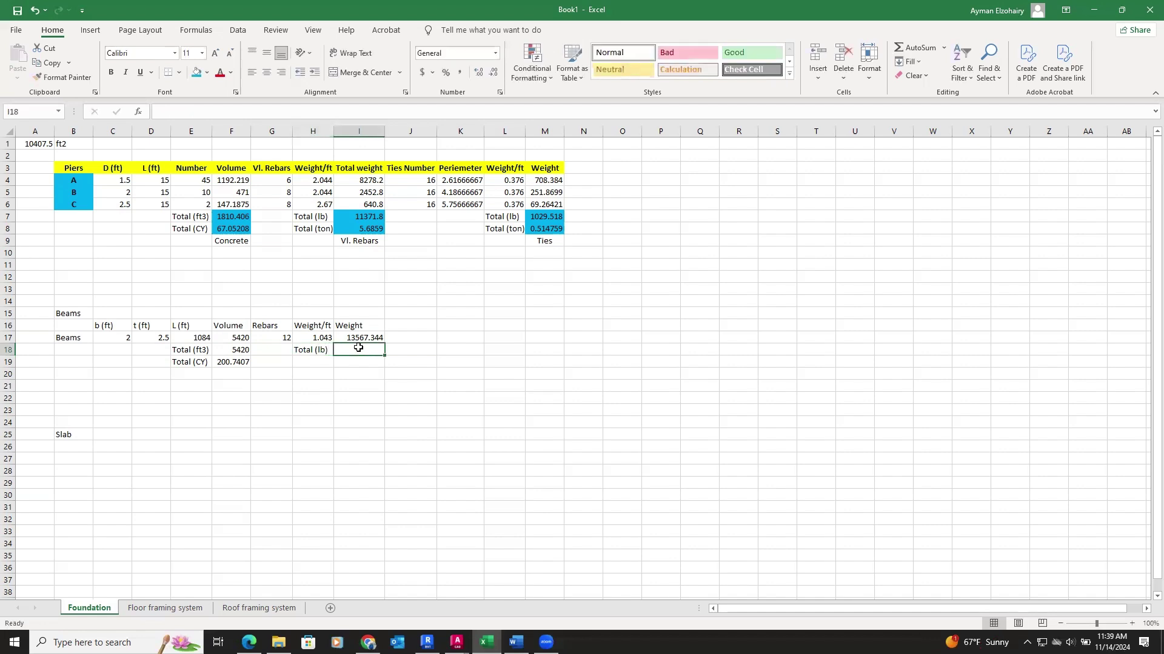
Set the beam rebar total in I18 to =I17 and enter the label "Total (ton)" in H19.
text(=)
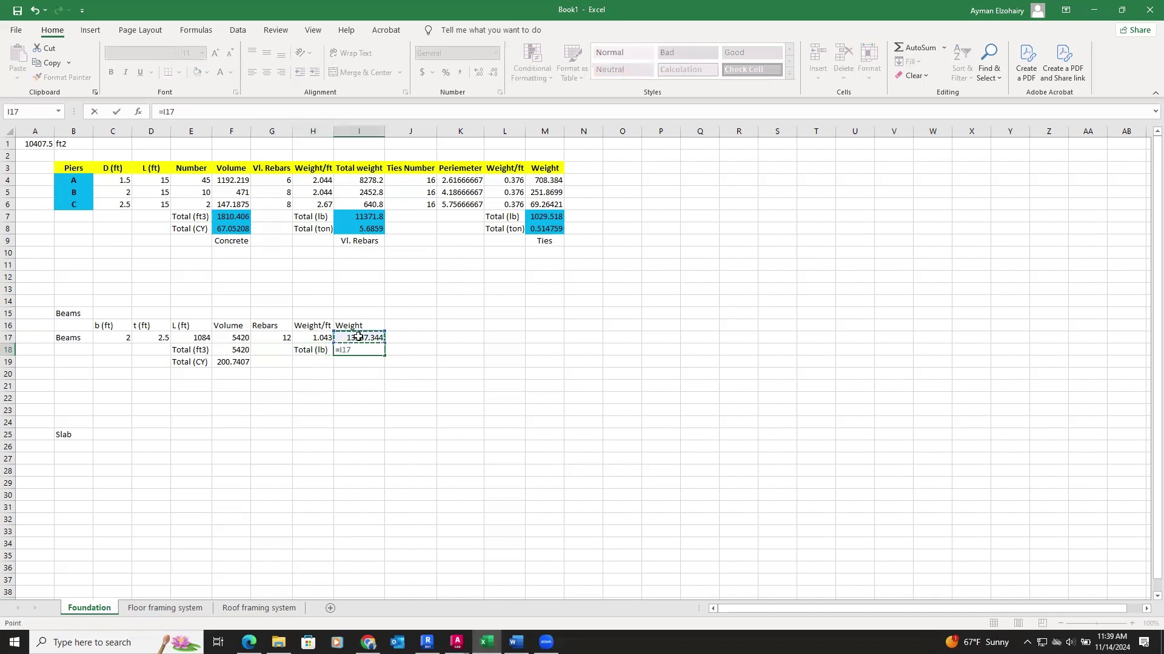
key(Return)
click(319, 364)
text(Total (lb)
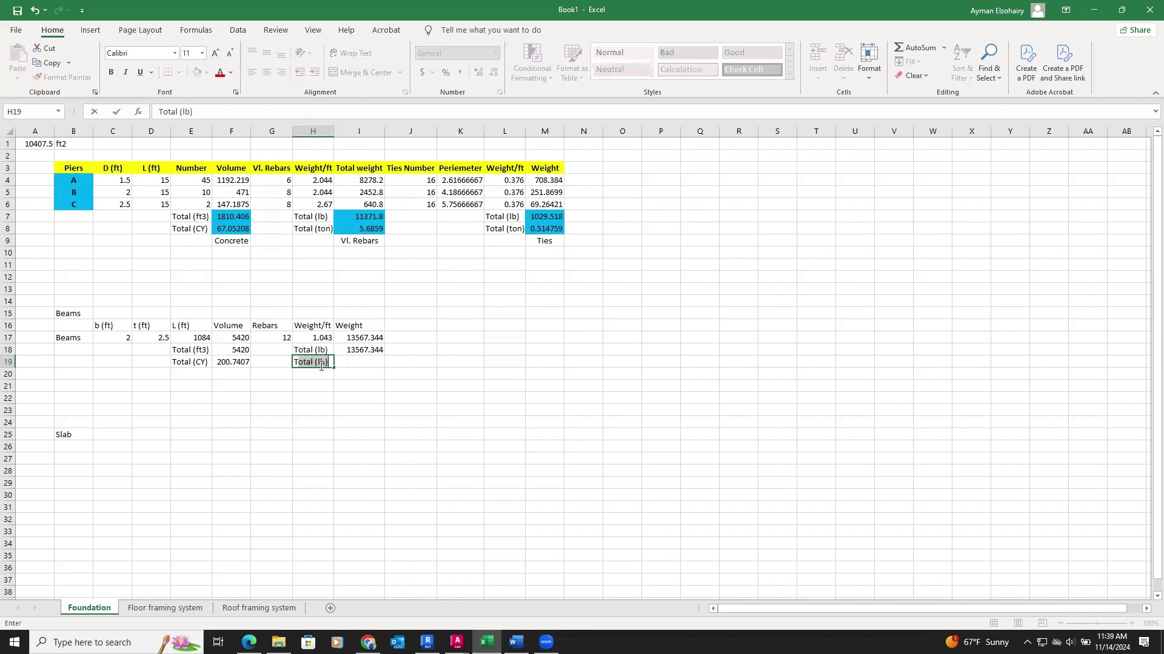
text(al )
text(ton))
Convert the beam rebar weight to tons in I19 with =I18/2000.
click(358, 390)
click(360, 364)
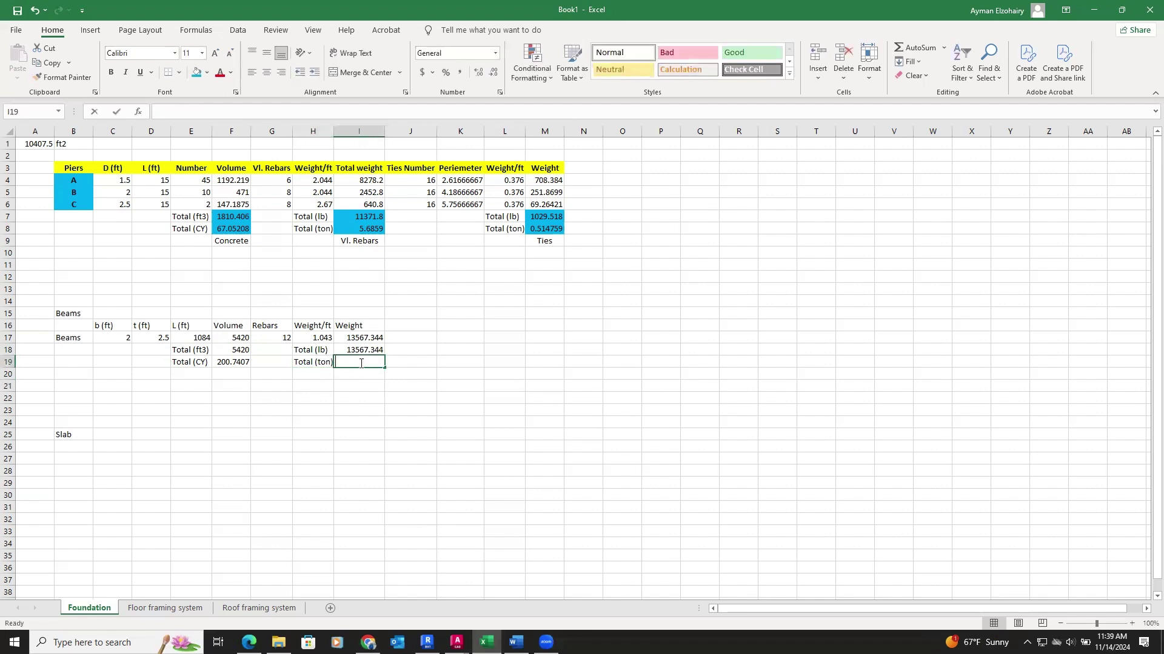
text(=)
click(360, 348)
text(/2)
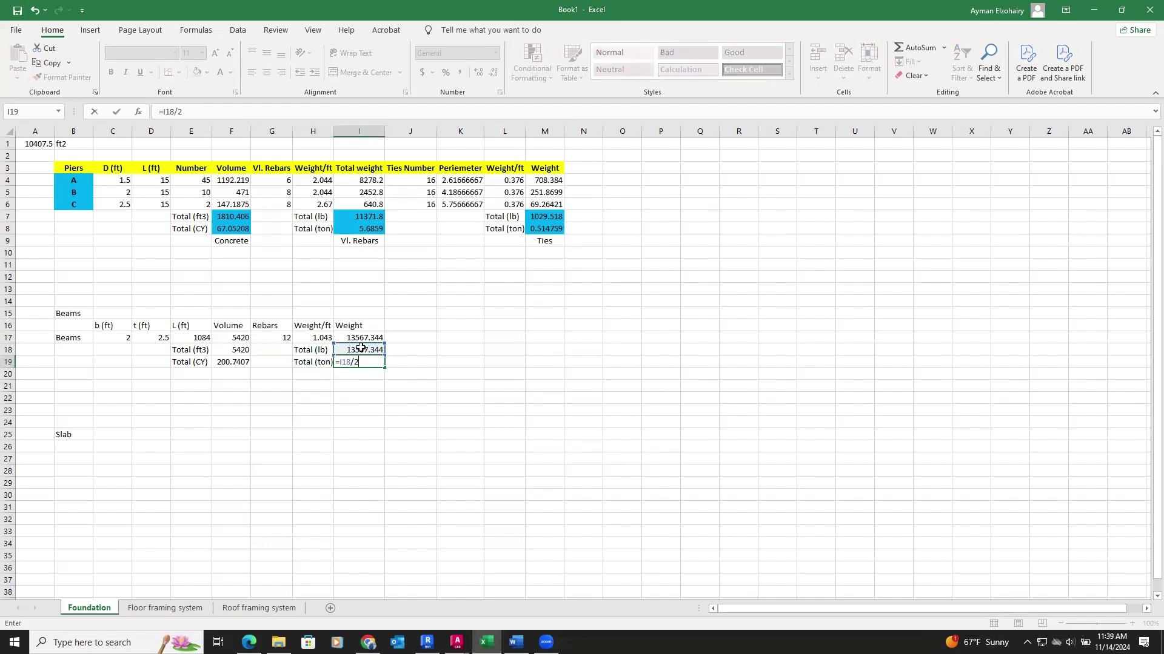
text(000)
key(Return)
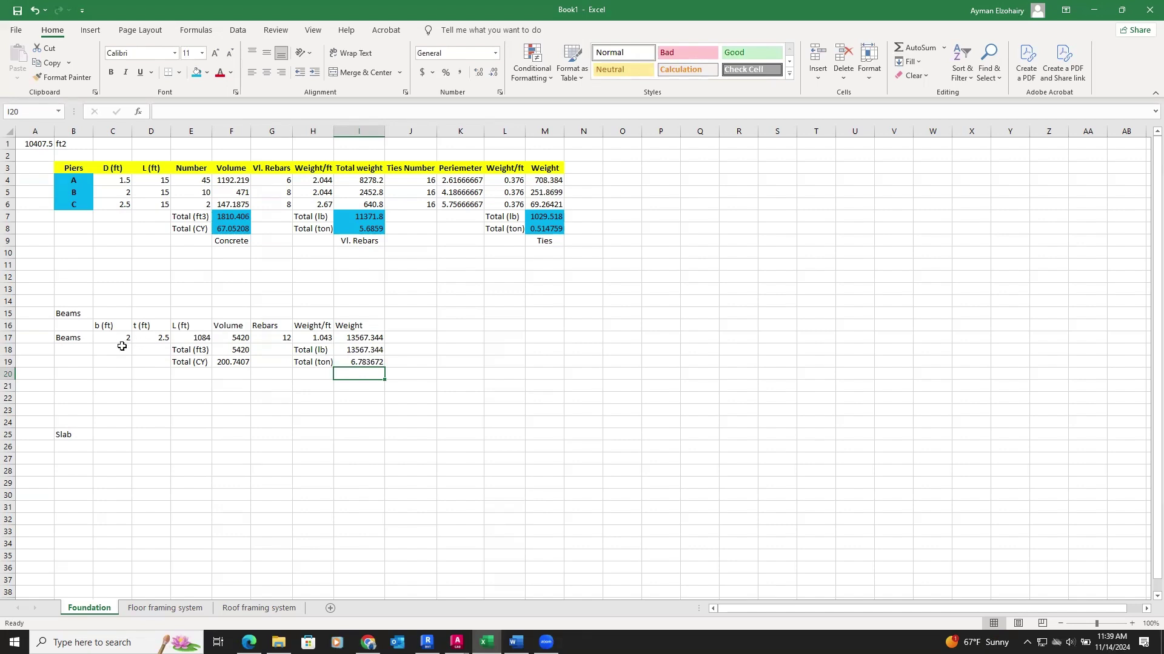
Switch to the PDF section in Edge and erase the red beam outline, rebar arrow and line under the slab.
click(368, 643)
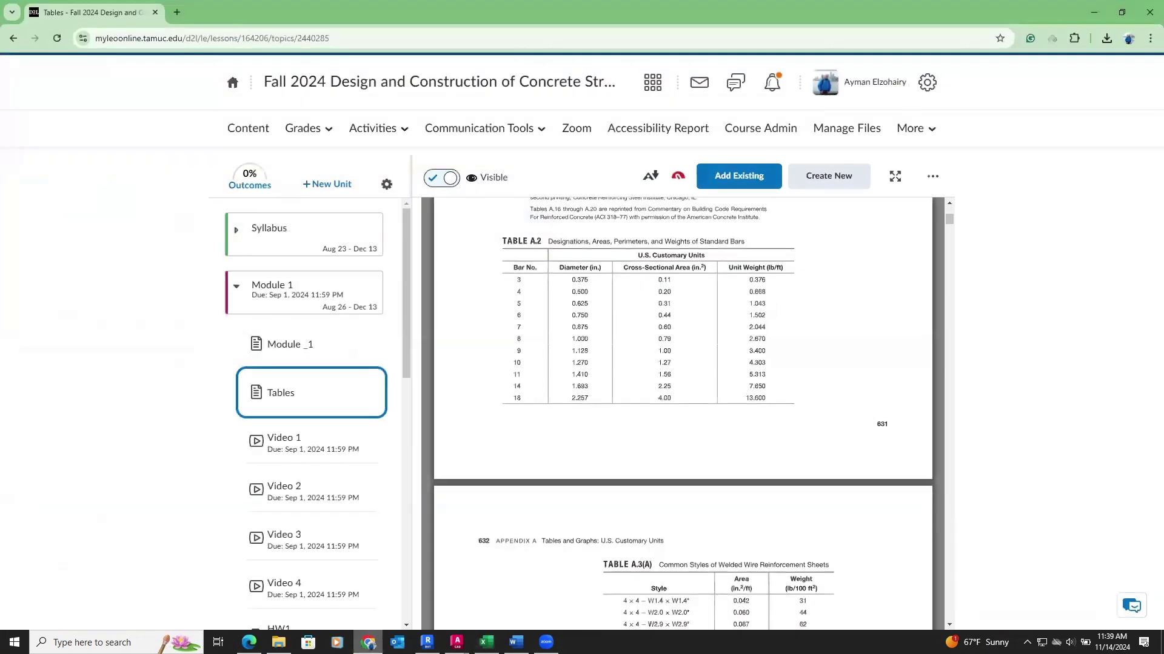
click(248, 642)
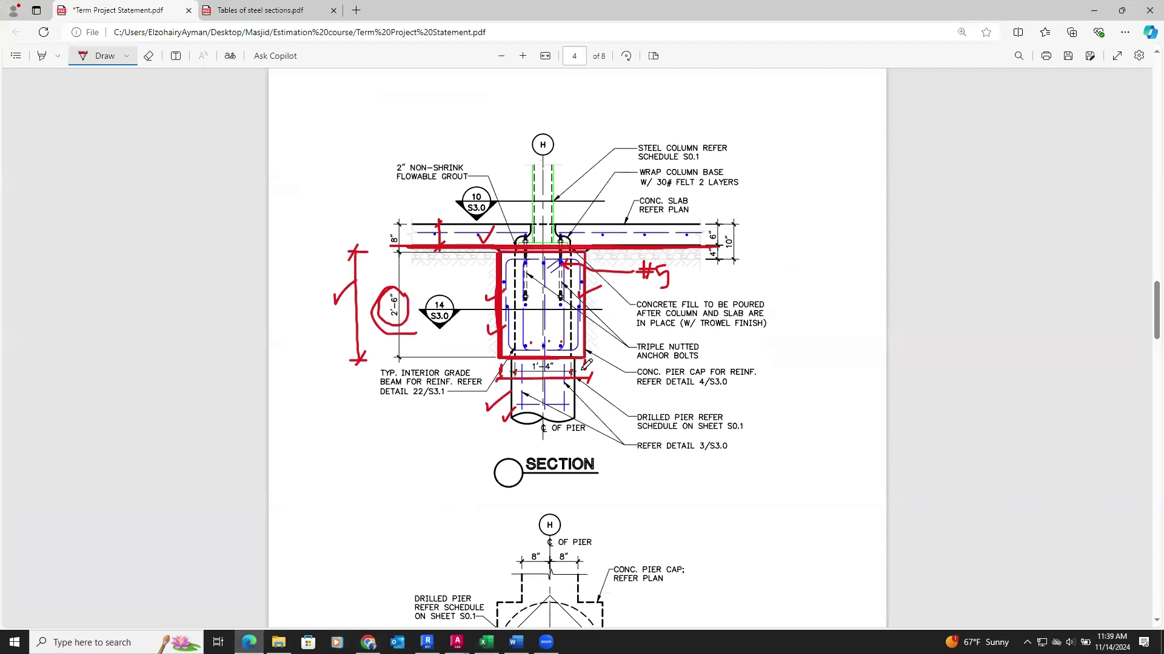
click(148, 55)
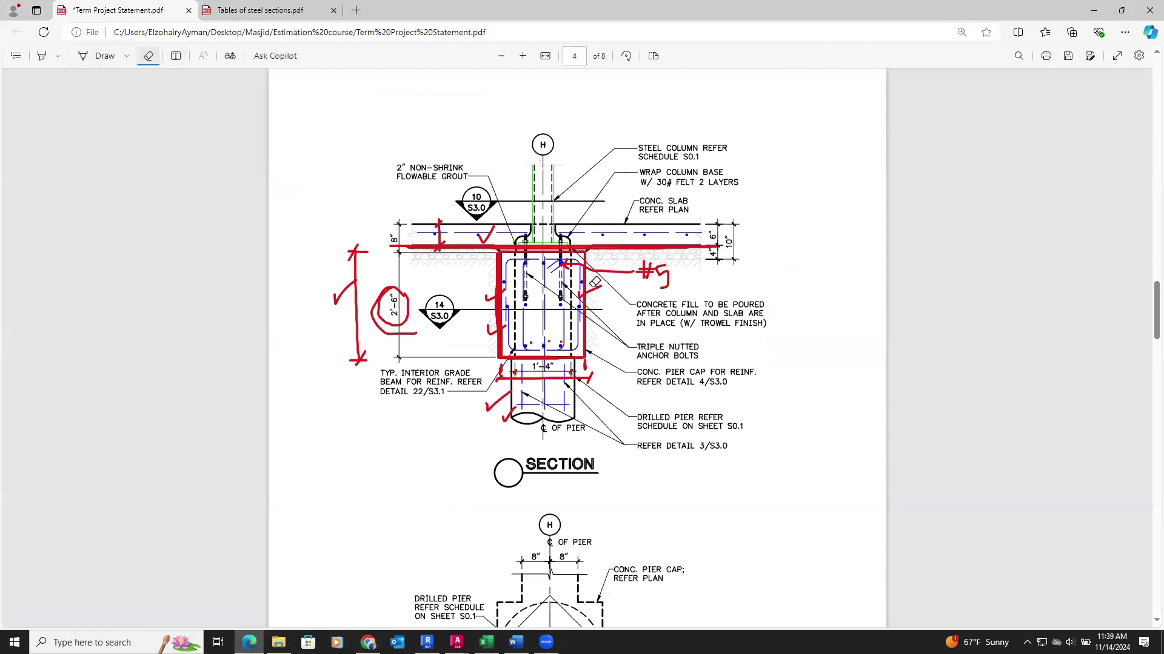
mouse_move(595, 282)
mouse_down()
mouse_move(526, 243)
mouse_move(494, 373)
mouse_up()
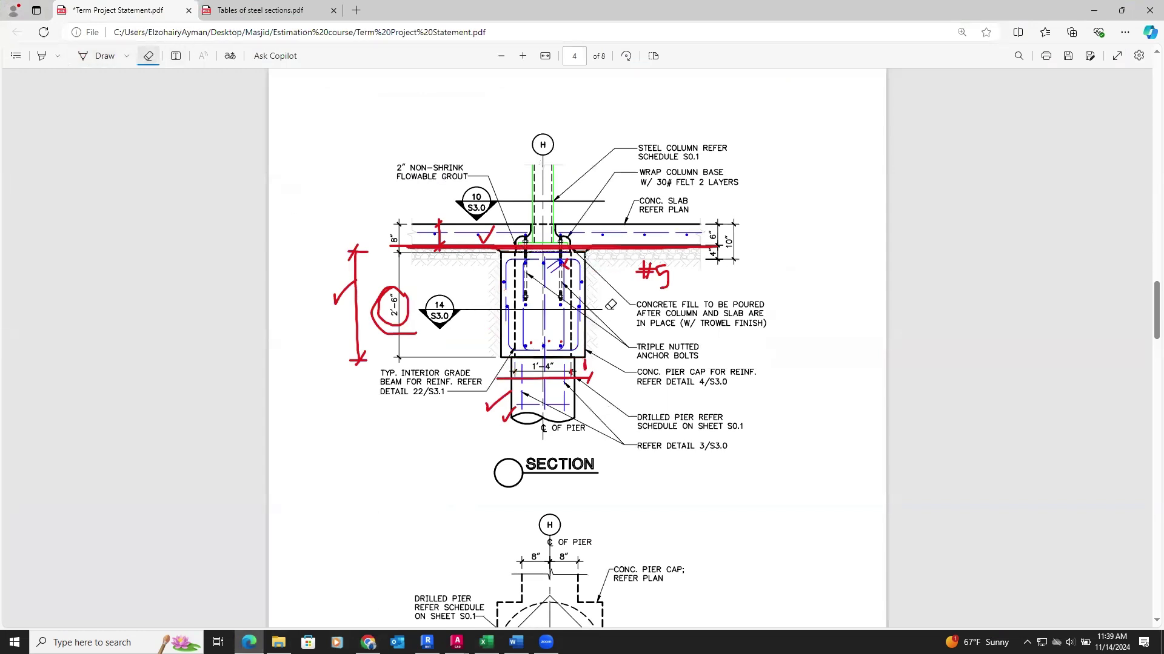
drag(597, 257, 565, 262)
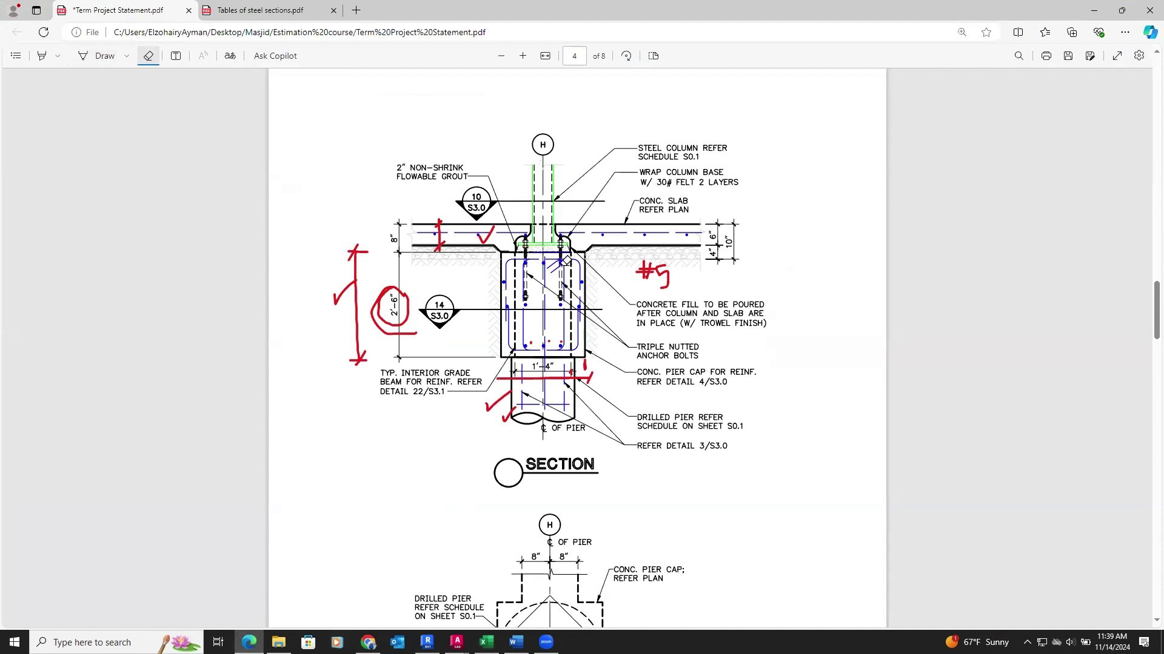
Mark the beam ties in red on the section and annotate them with an arrow and the handwritten note #3@12".
click(92, 56)
drag(583, 328, 506, 331)
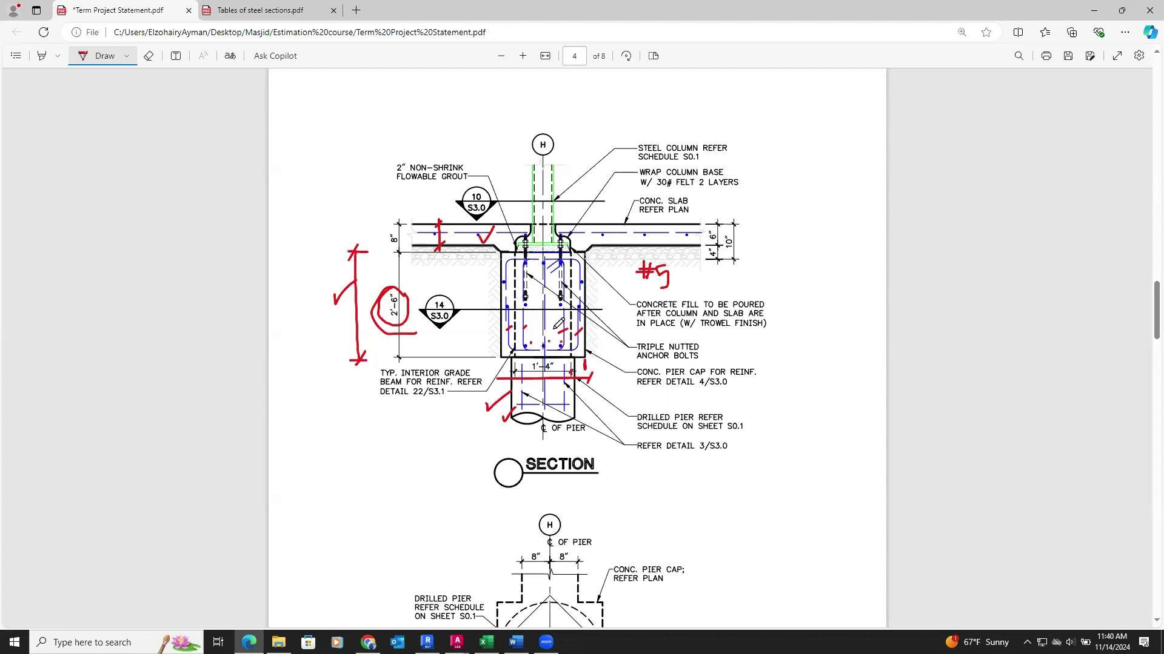
drag(464, 337, 509, 328)
mouse_move(430, 339)
mouse_down()
mouse_move(489, 351)
mouse_move(483, 331)
mouse_up()
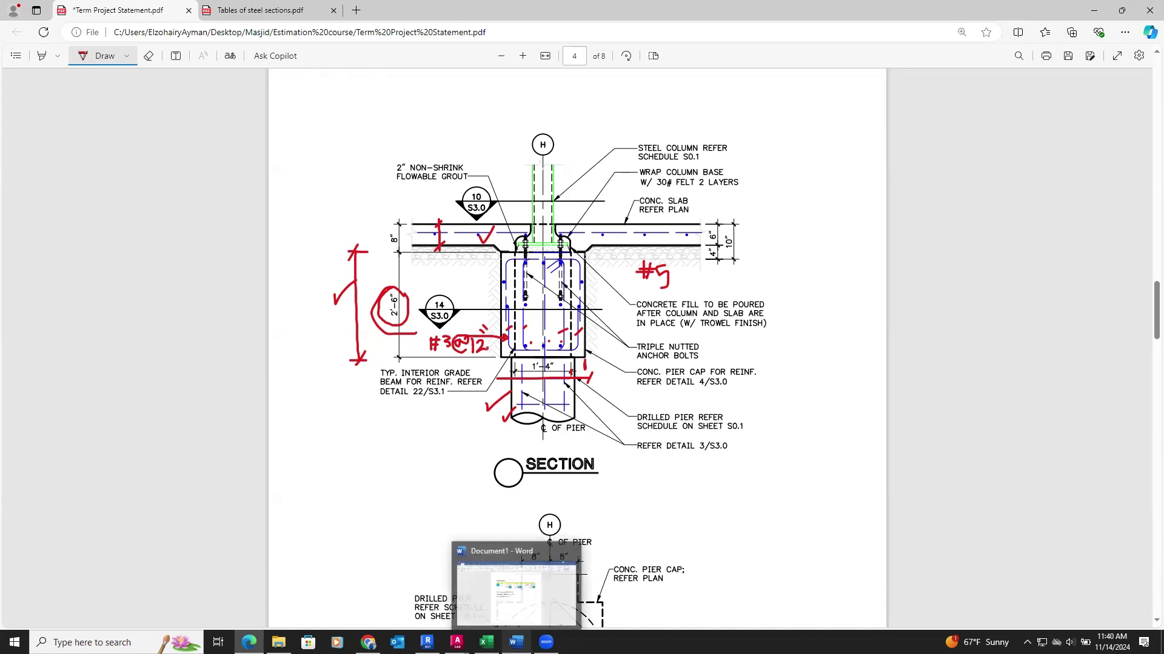
Return to the Excel workbook, add the header "Ties Number" in J16 and calculate the beam ties in J17 with =E17/1+1.
click(516, 584)
click(408, 326)
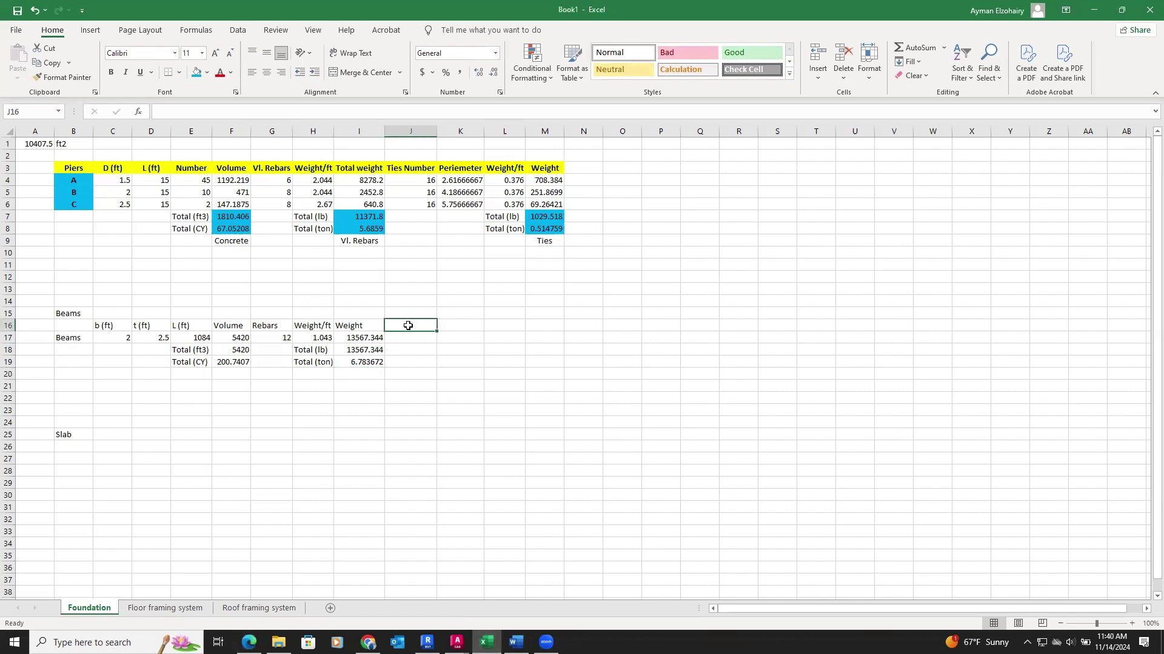
text(Tie)
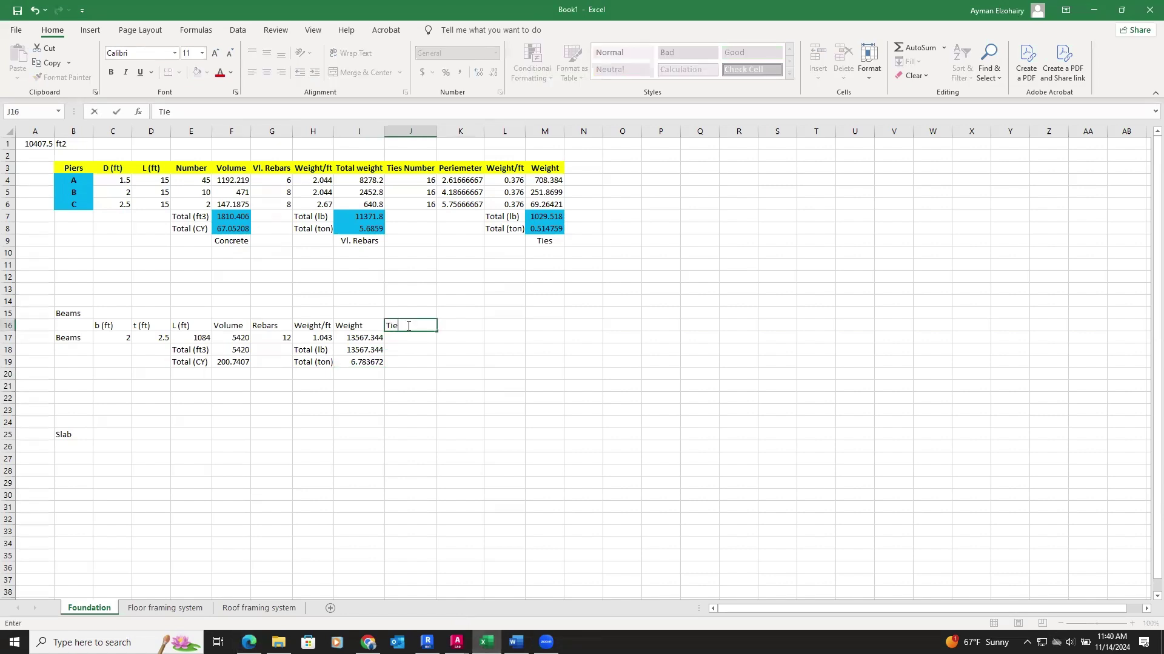
text(s Number)
click(407, 338)
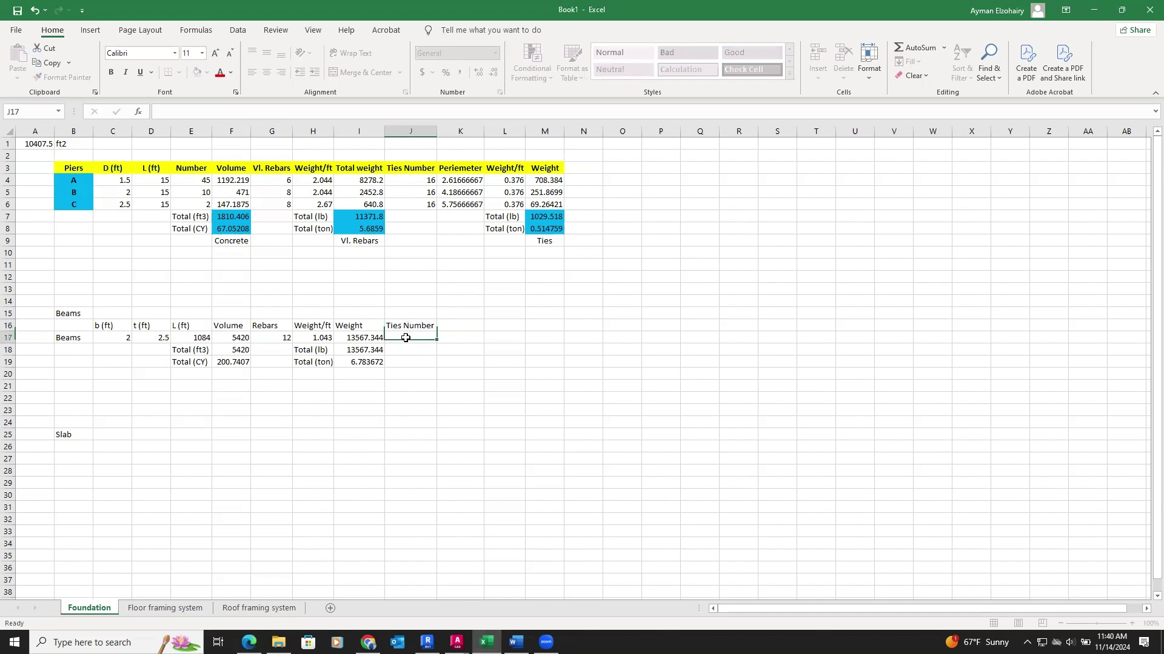
text(=)
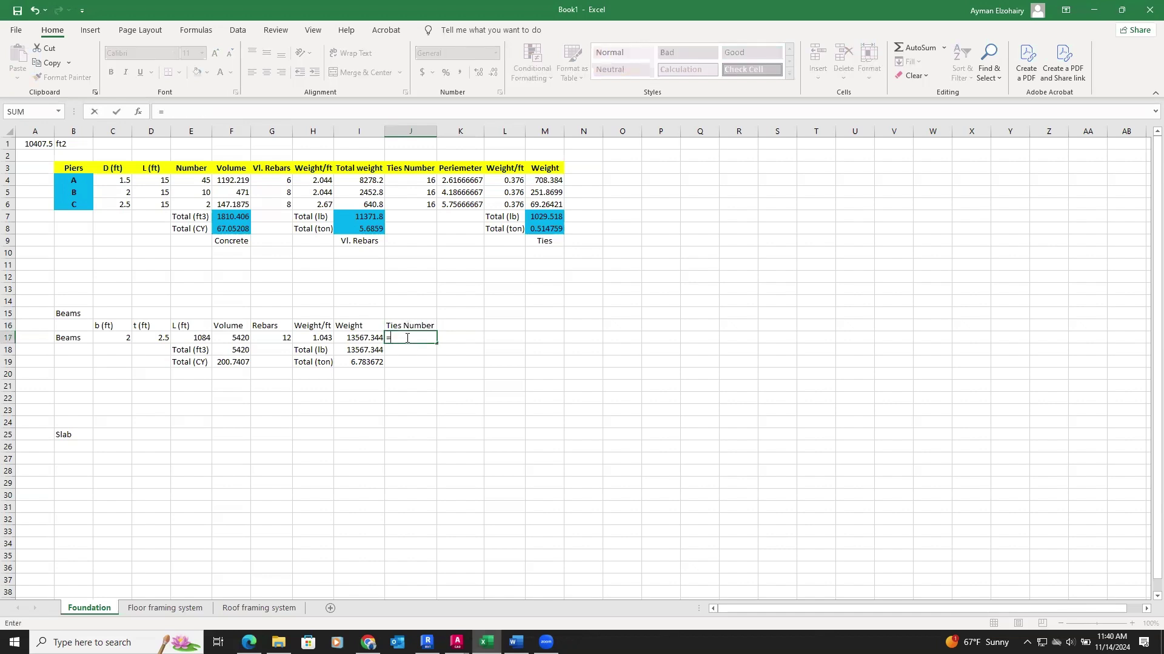
click(188, 339)
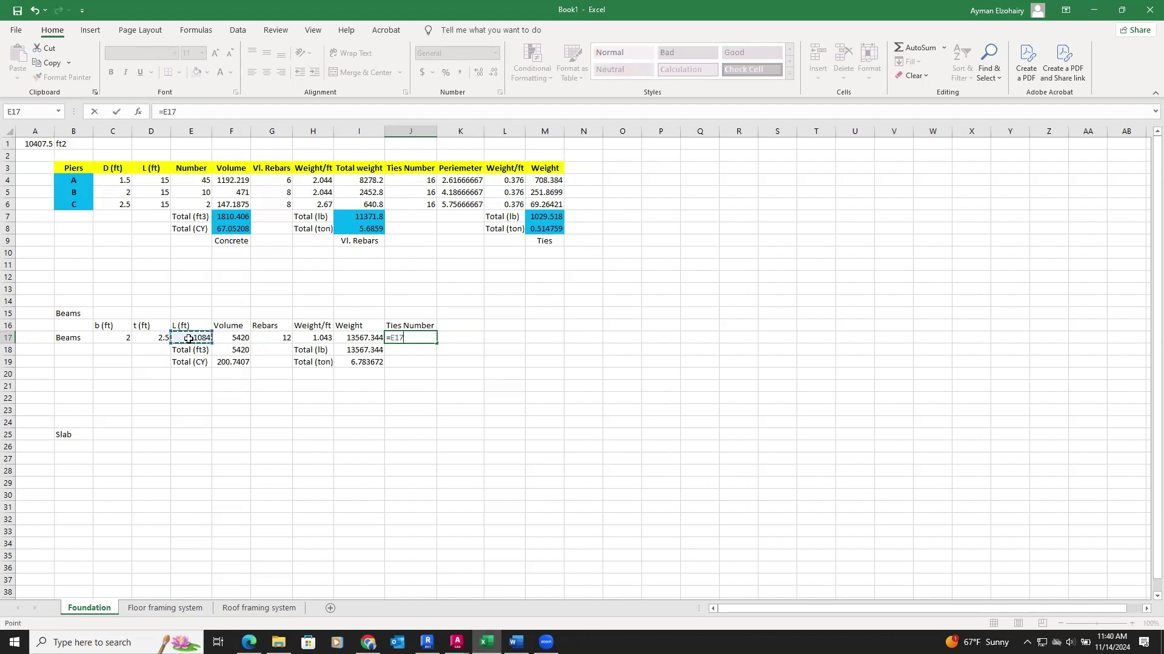
text(/1+1)
key(Return)
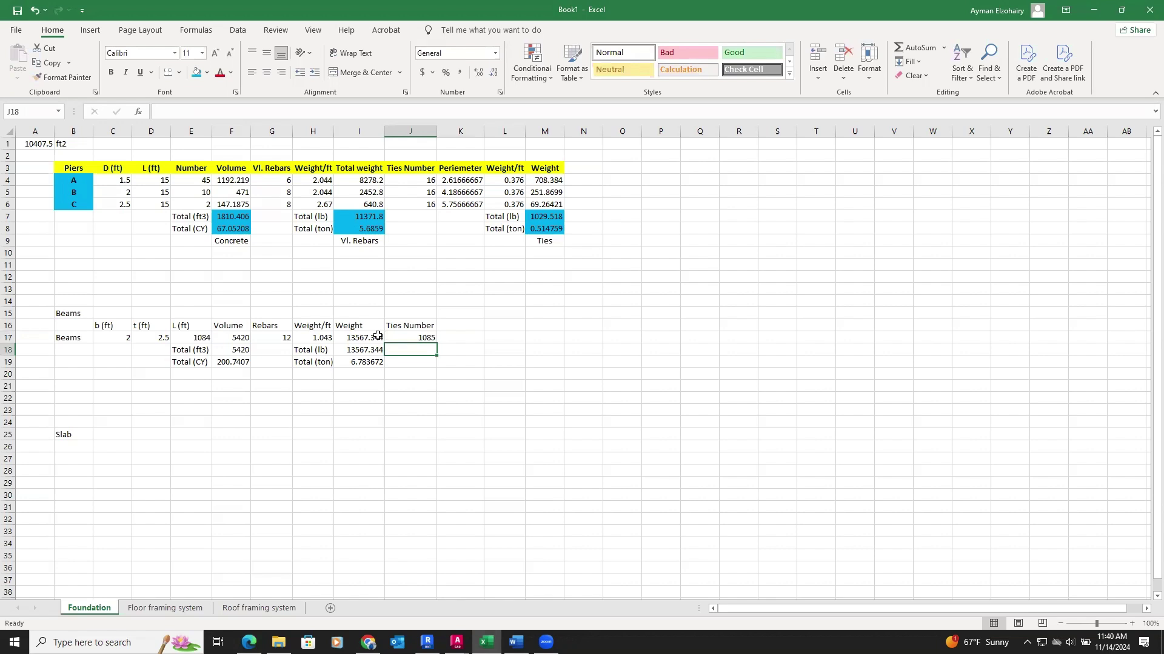
Add the header "Perimeter" in K16 and switch to the beam section in the PDF plans.
click(458, 327)
text(P)
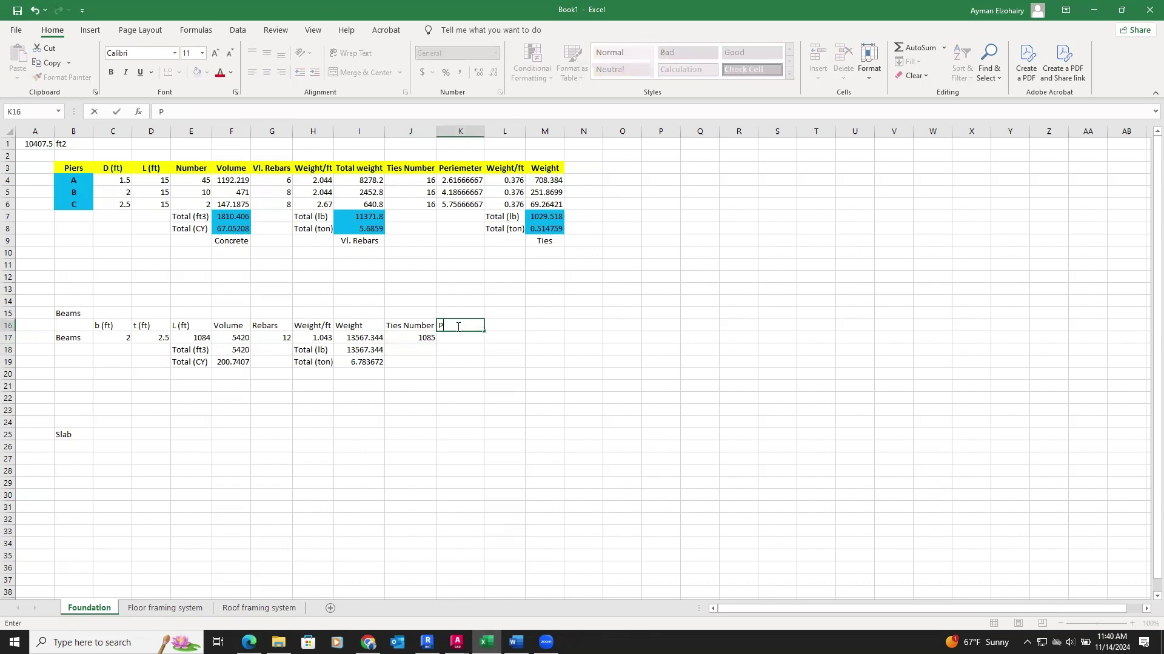
text(erimeter)
key(Return)
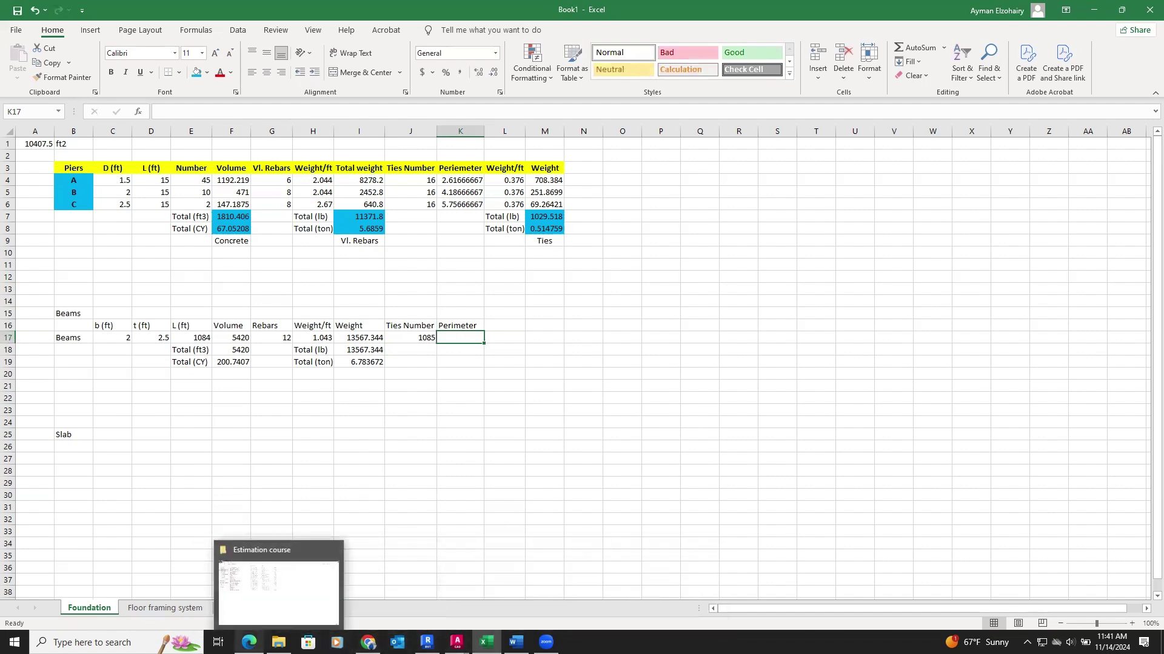
click(249, 643)
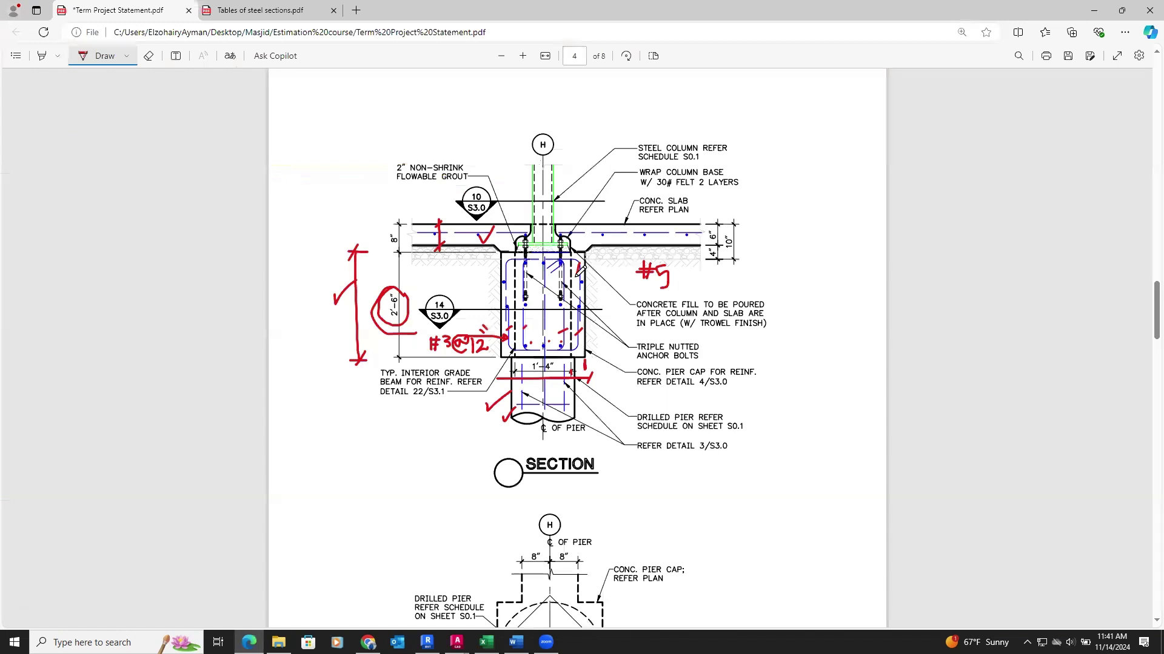
mouse_move(577, 271)
mouse_down()
mouse_move(579, 347)
mouse_move(513, 348)
mouse_move(515, 262)
mouse_move(575, 260)
mouse_move(565, 346)
mouse_up()
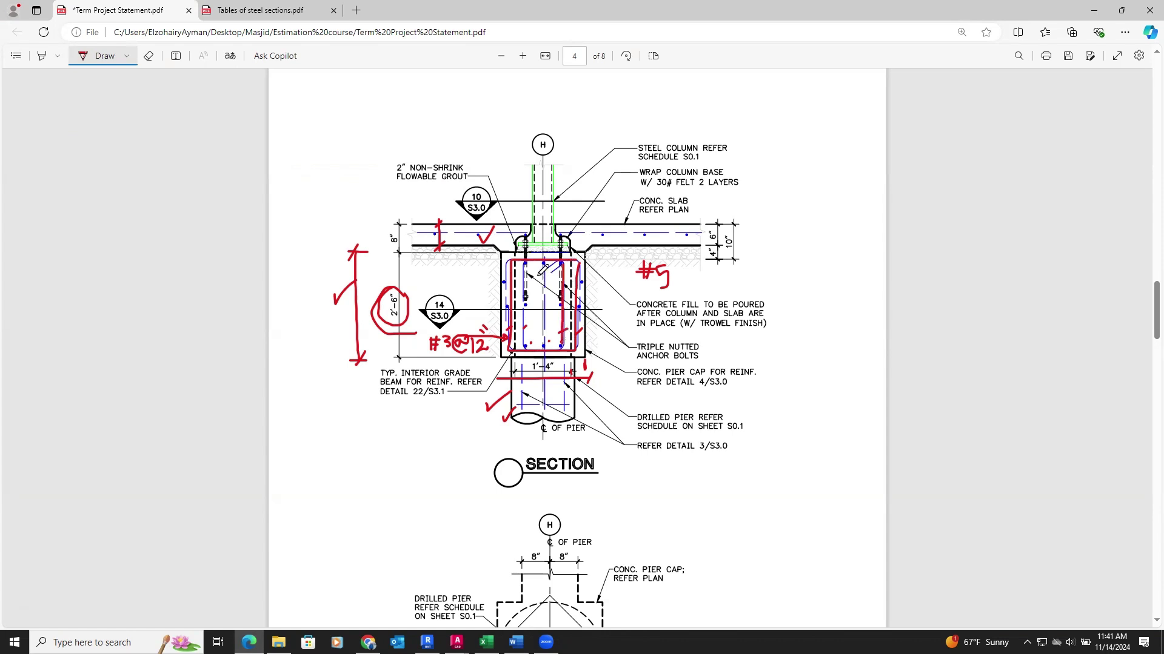
drag(544, 262, 543, 343)
click(149, 55)
drag(534, 290, 548, 297)
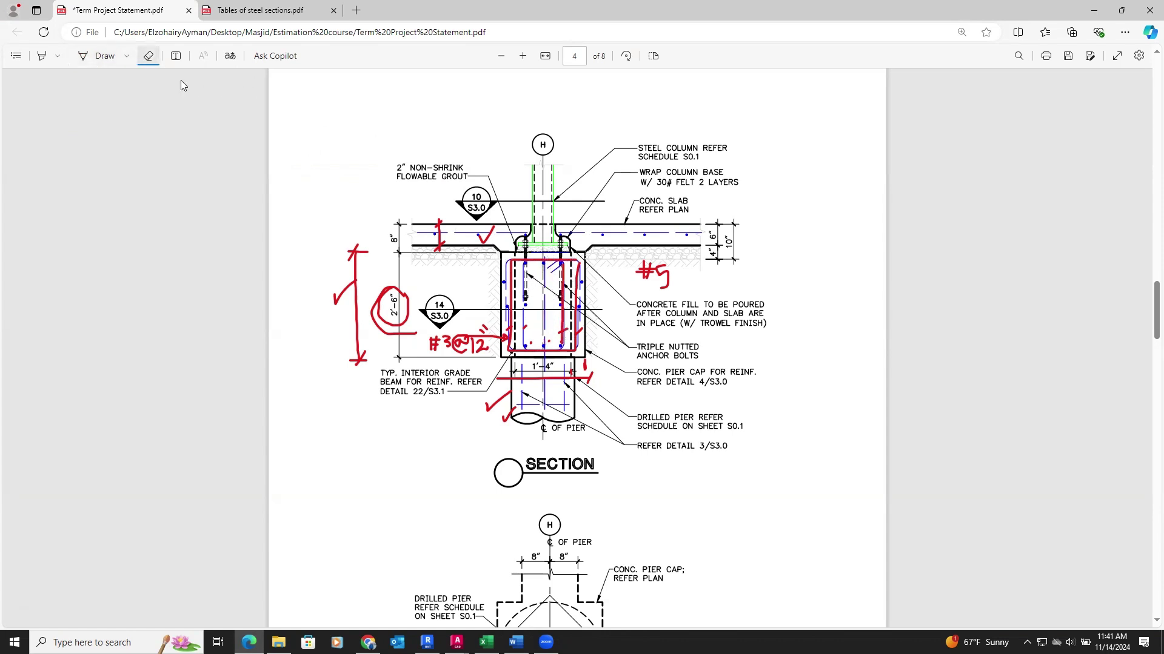
click(98, 56)
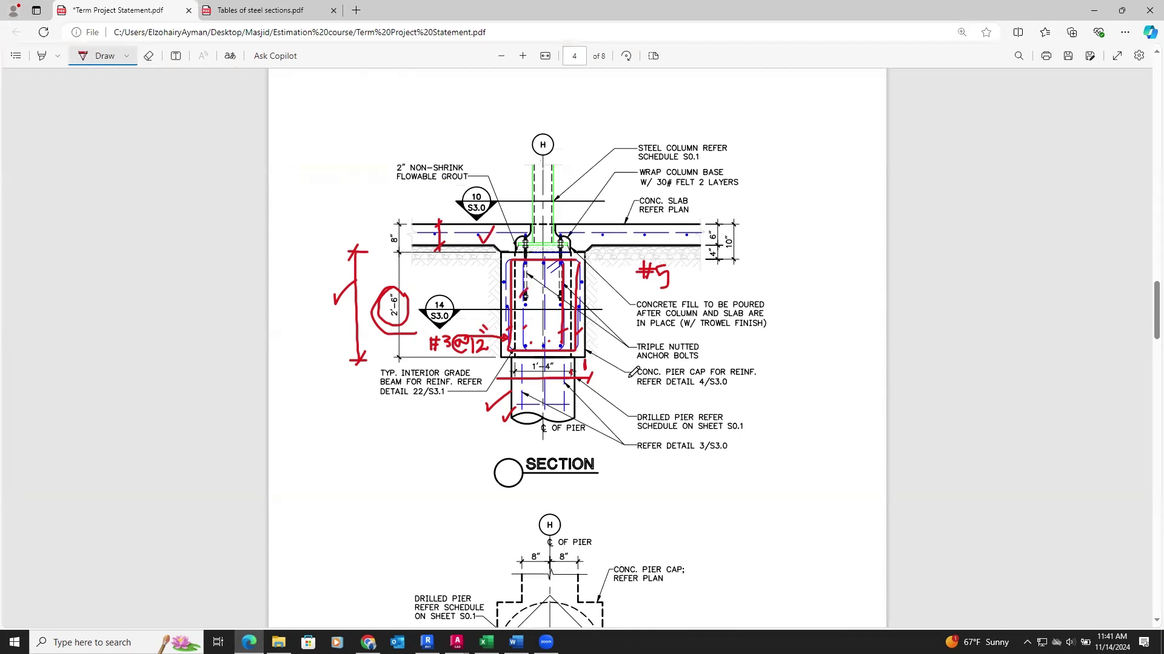
click(149, 56)
mouse_move(465, 299)
mouse_down()
mouse_move(599, 298)
mouse_move(522, 289)
mouse_up()
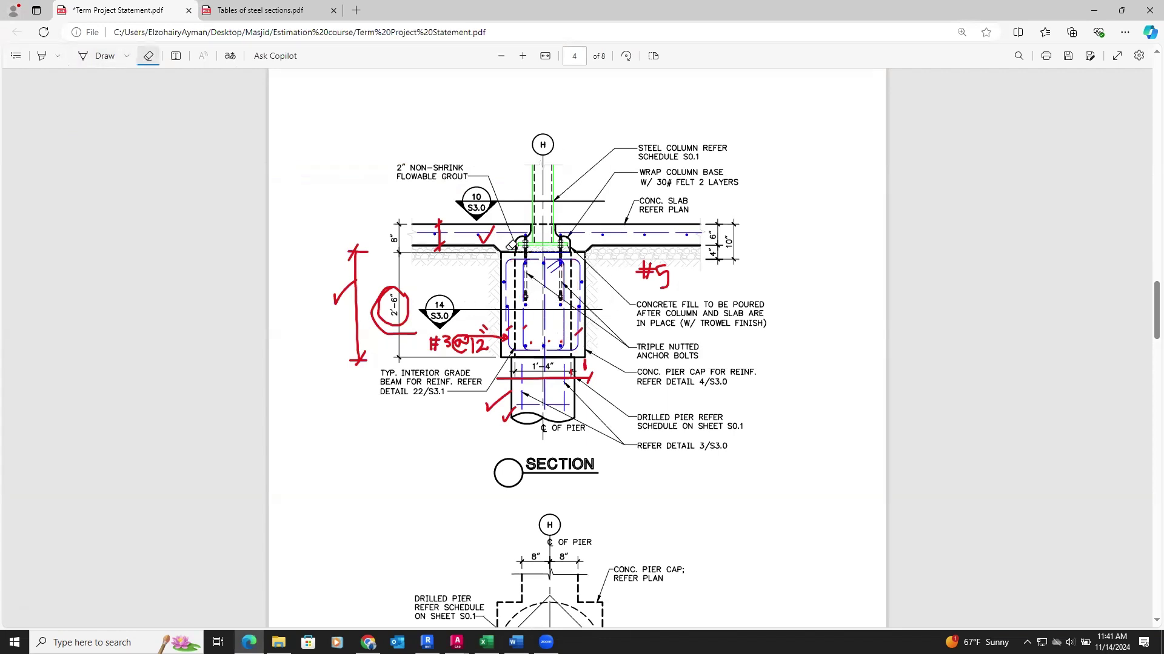
Trace the beam's outer tie in red and inner tie in green on the section, and mark the side cover in green.
click(88, 55)
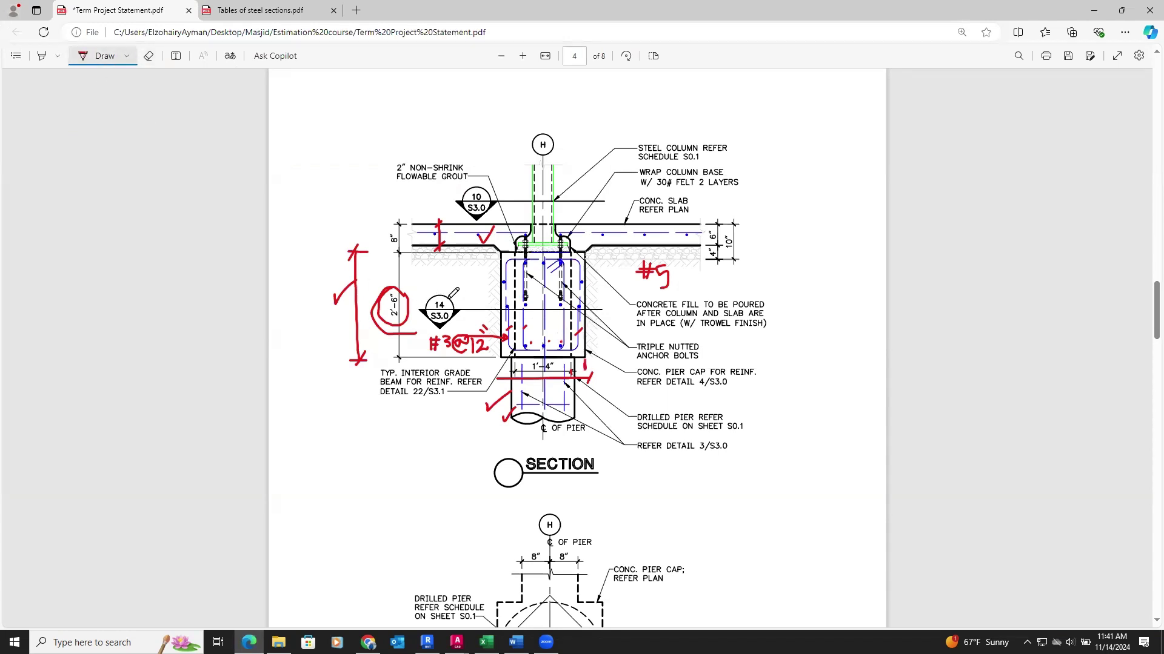
mouse_move(580, 306)
mouse_down()
mouse_move(574, 348)
mouse_move(515, 348)
mouse_move(508, 273)
mouse_move(570, 255)
mouse_move(583, 322)
mouse_up()
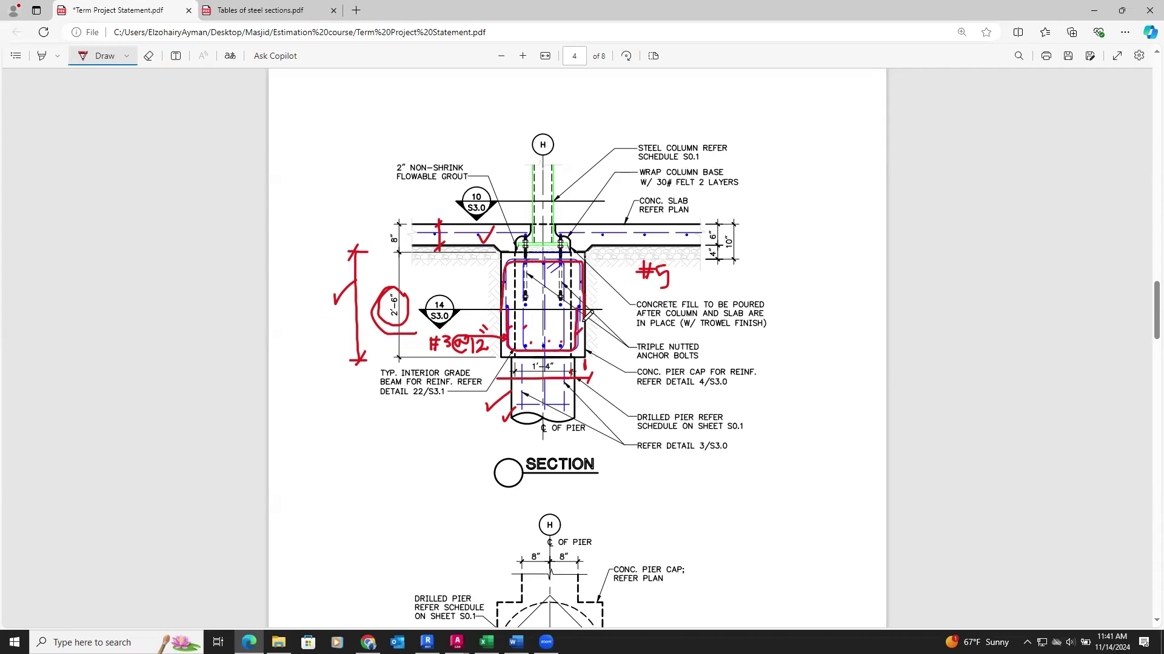
click(119, 56)
click(163, 151)
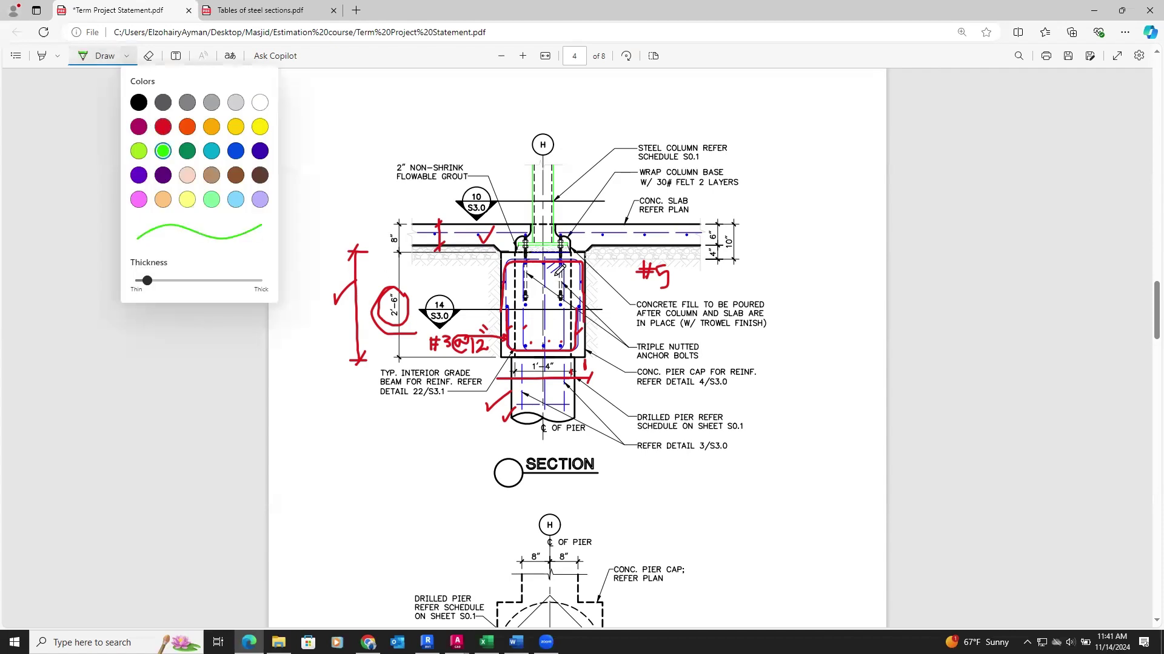
mouse_move(561, 266)
mouse_down()
mouse_move(520, 268)
mouse_move(528, 344)
mouse_move(563, 344)
mouse_move(566, 271)
mouse_up()
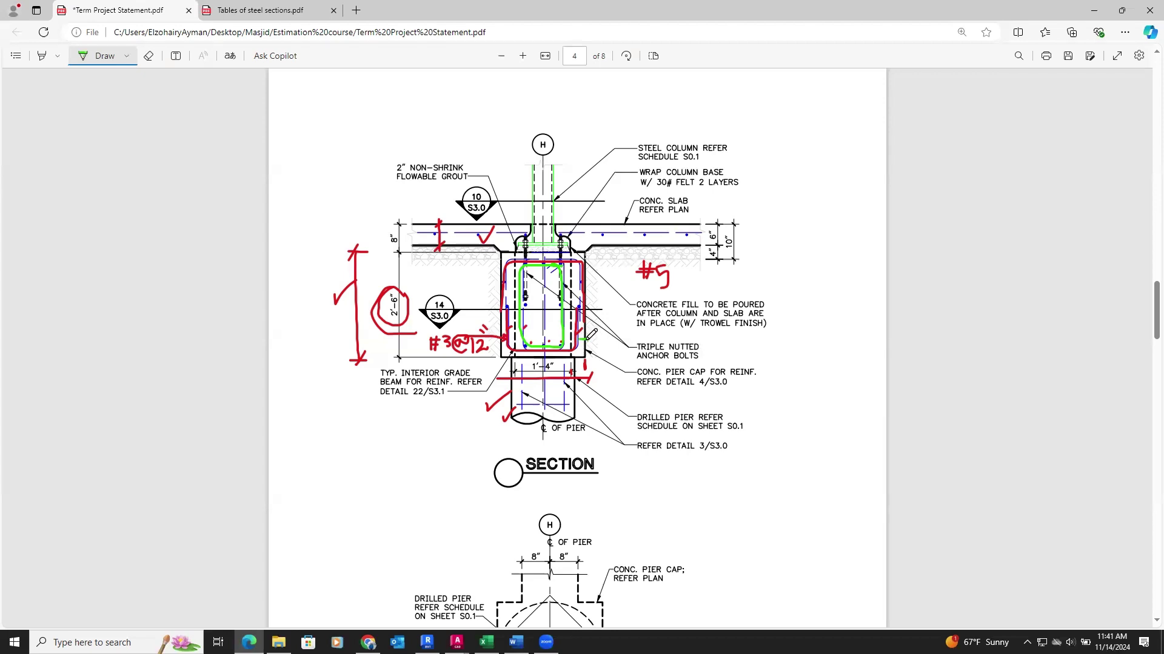
drag(579, 329, 589, 340)
drag(502, 335, 512, 332)
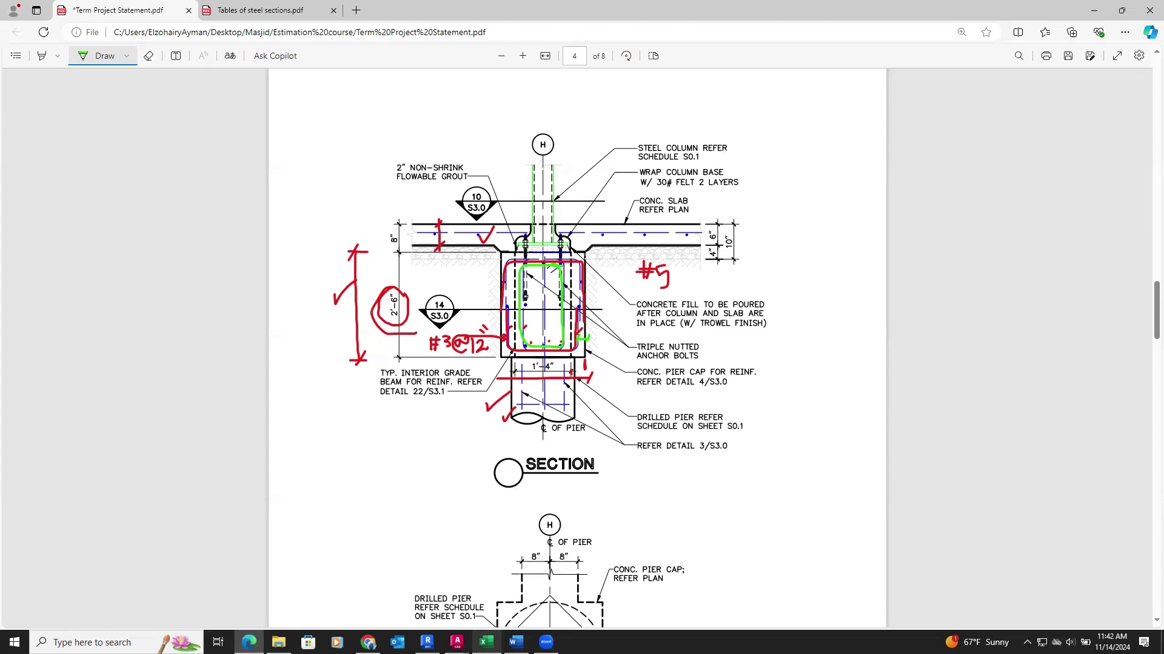
Switch to the Excel workbook, enter 14 as the beam tie perimeter in K17 and add the header "Weight/ft" in L16.
click(486, 642)
text(14)
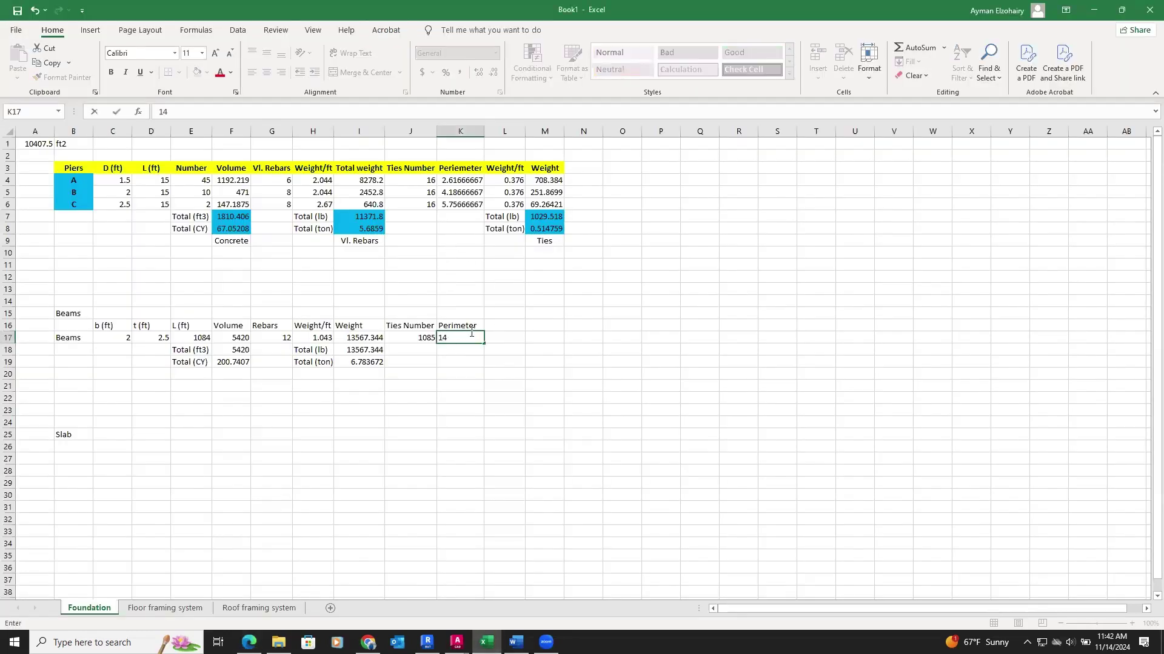
click(498, 323)
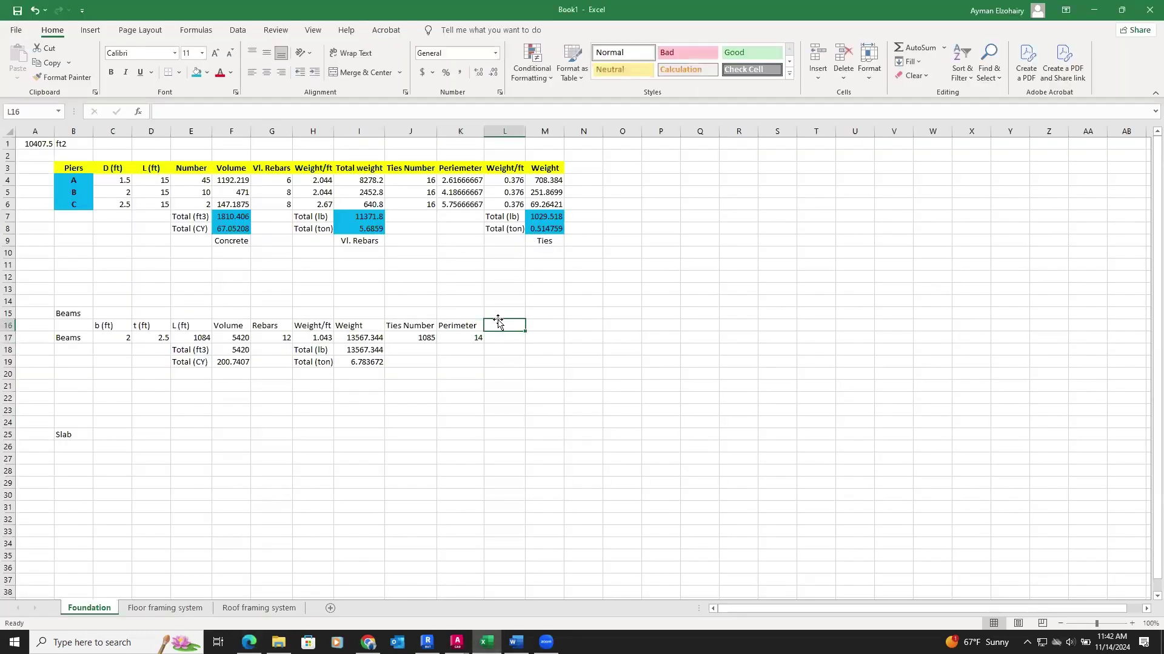
text(Wei)
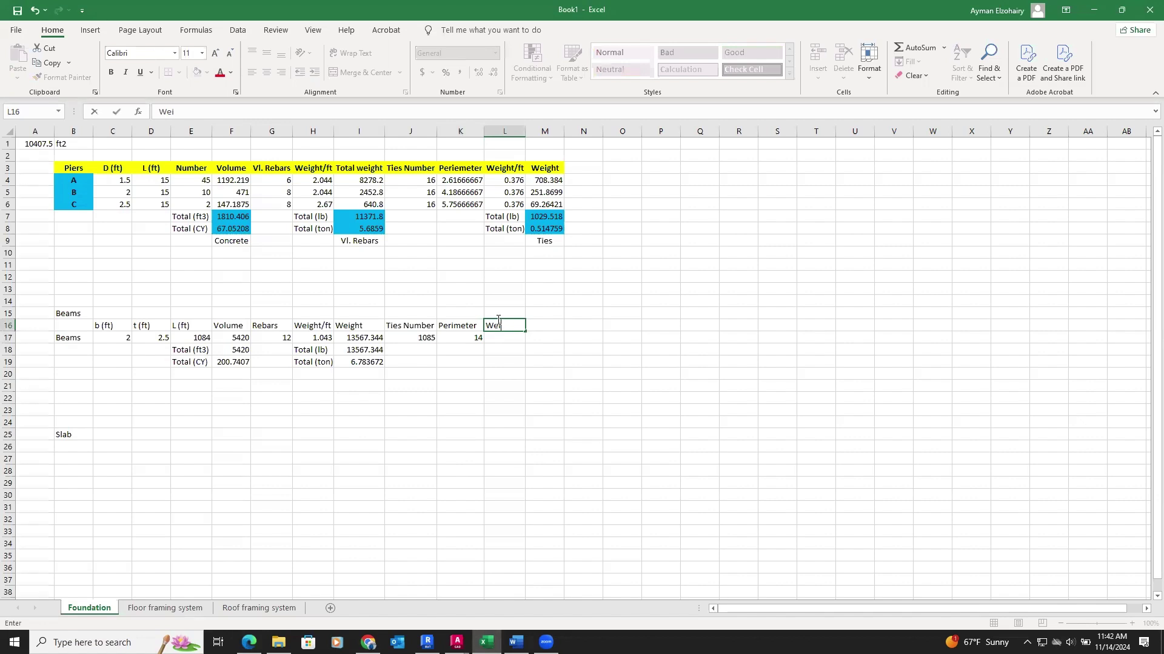
text(ght/ft)
Copy the piers' tie weight per foot, 0.376, from L4 into L17 for the beams.
click(503, 335)
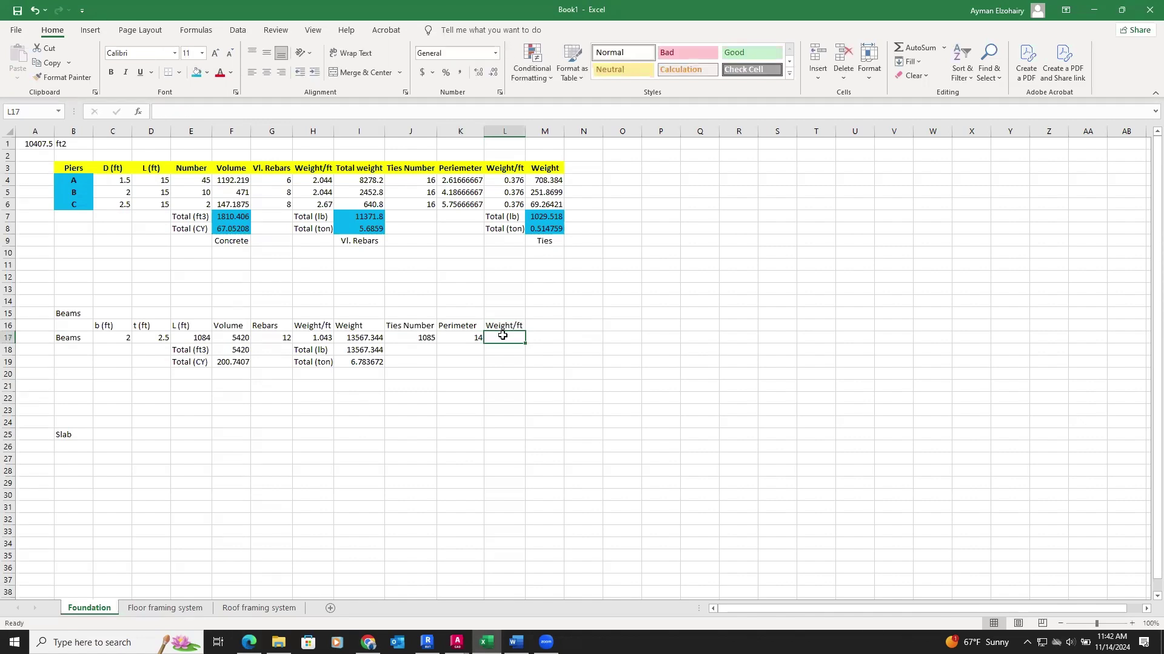
click(507, 181)
key(ctrl+c)
click(509, 278)
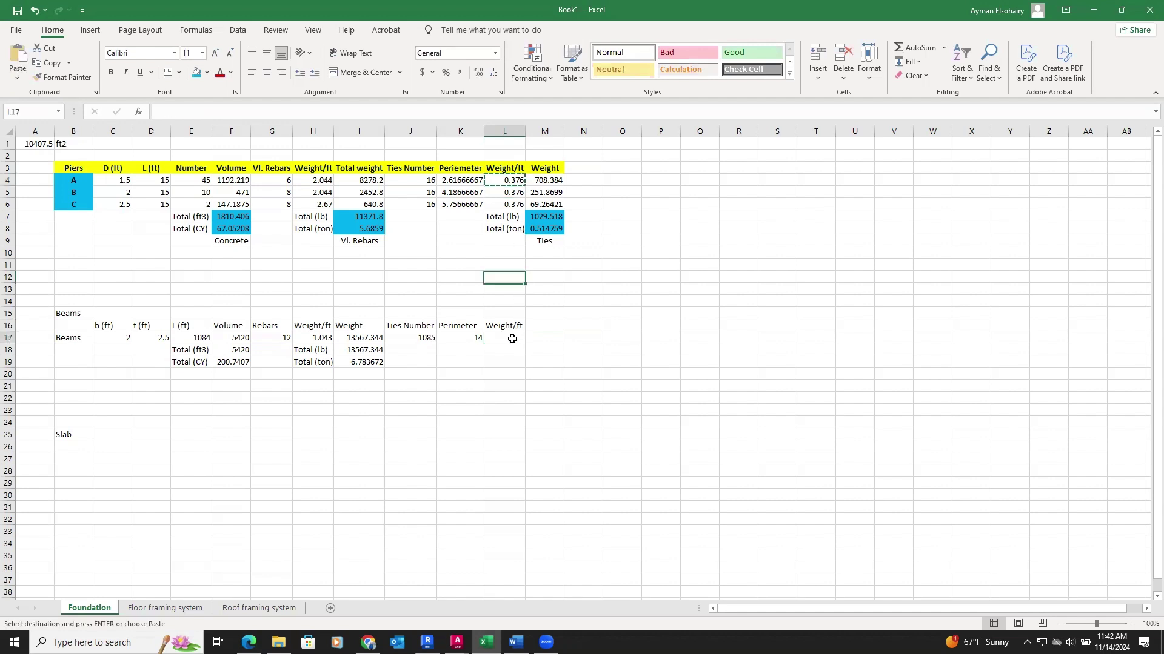
click(510, 337)
key(ctrl+v)
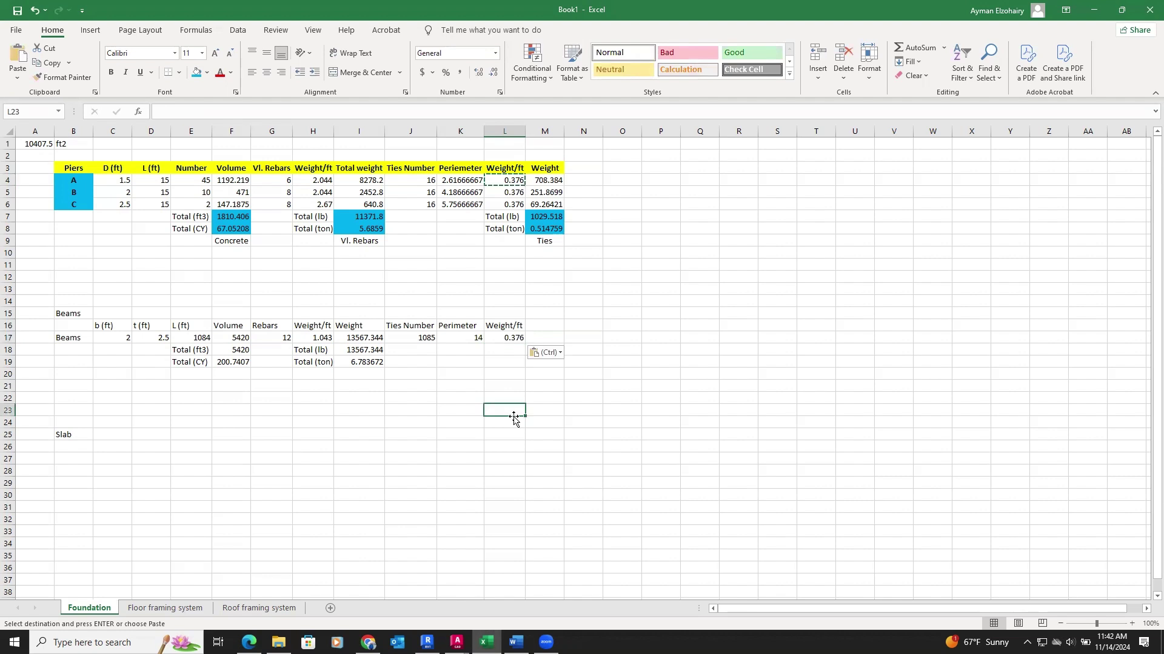
Add the header "Weight" in M16 and calculate the beam tie weight in M17 with =K17*L17*J17.
click(545, 326)
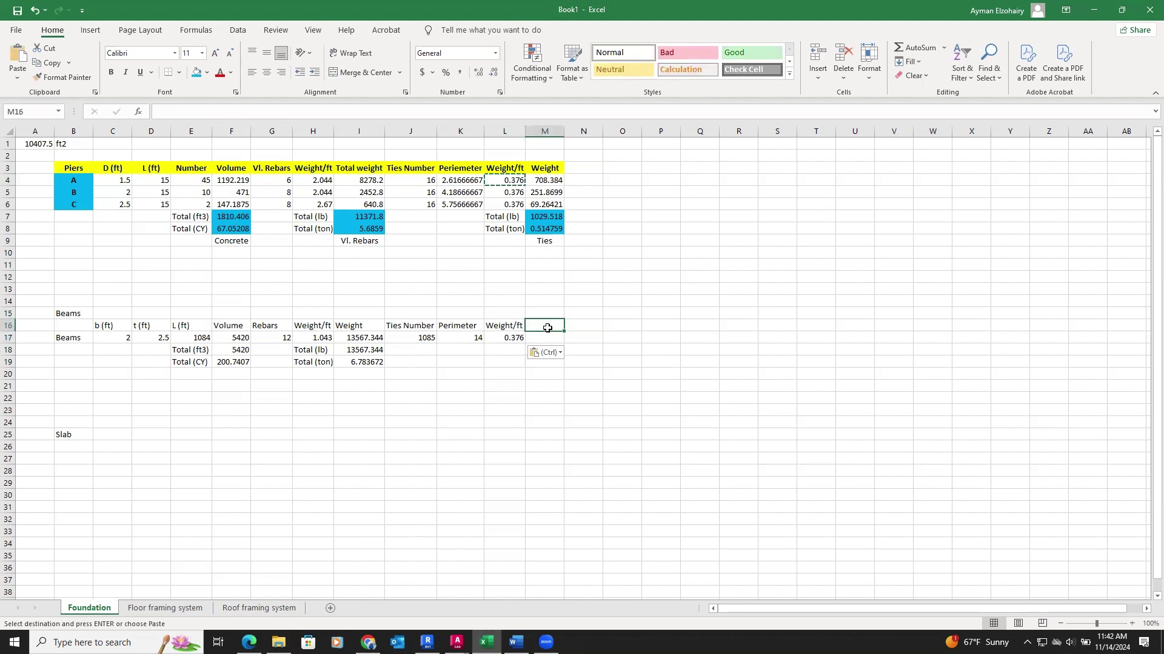
text(Weight)
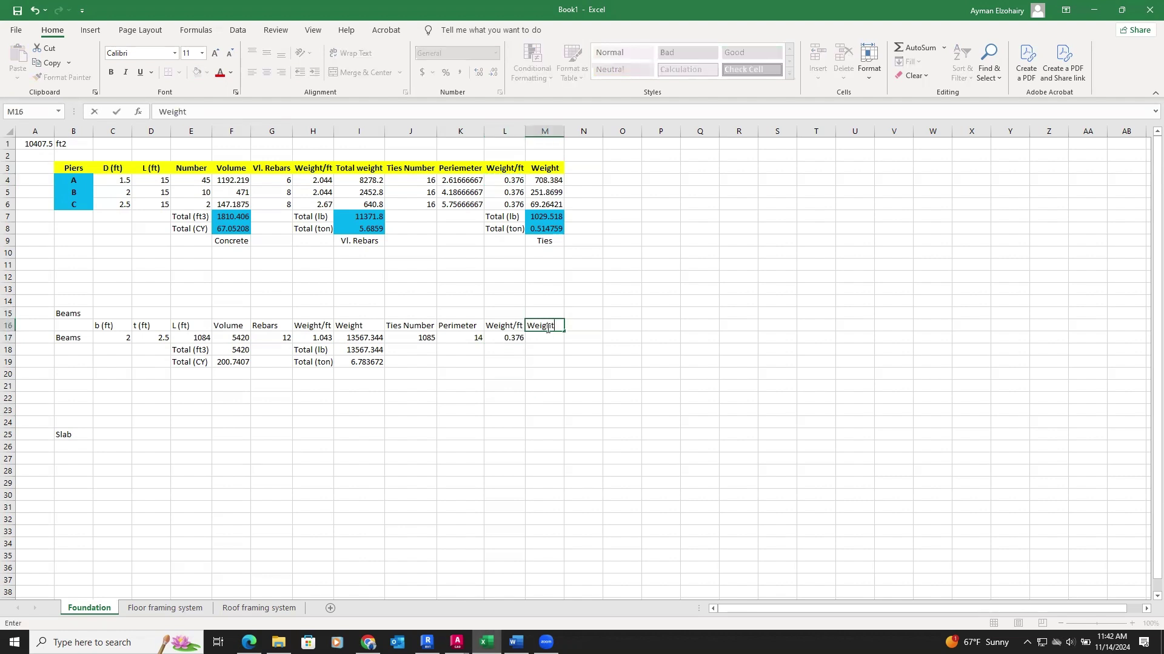
key(Return)
text(=)
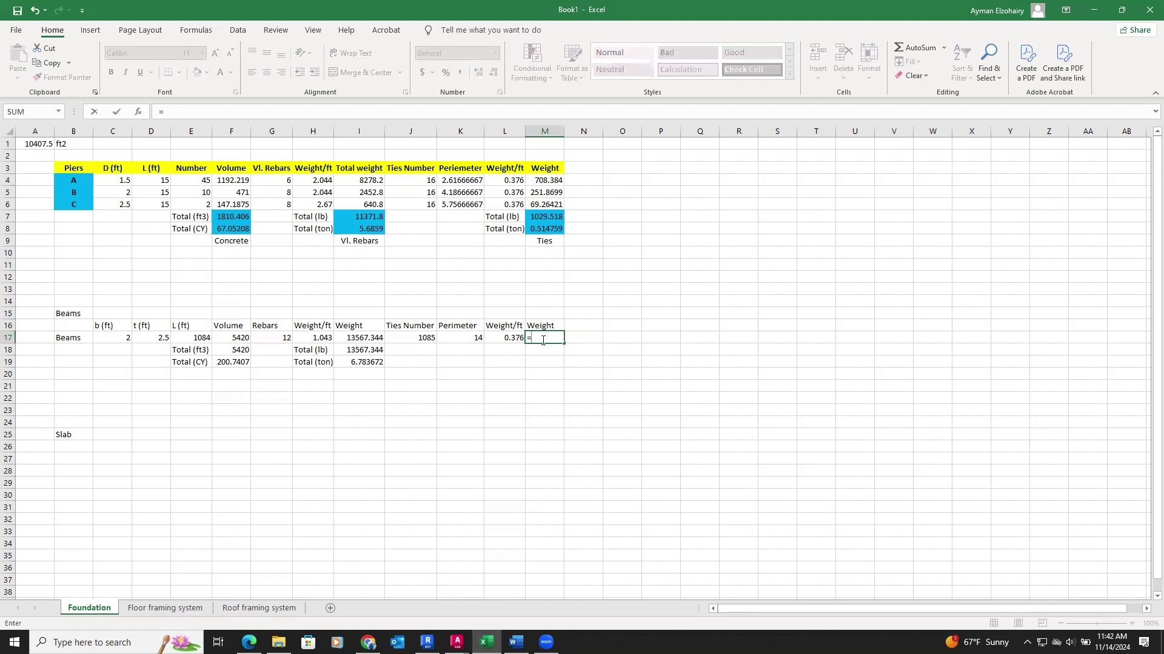
click(453, 342)
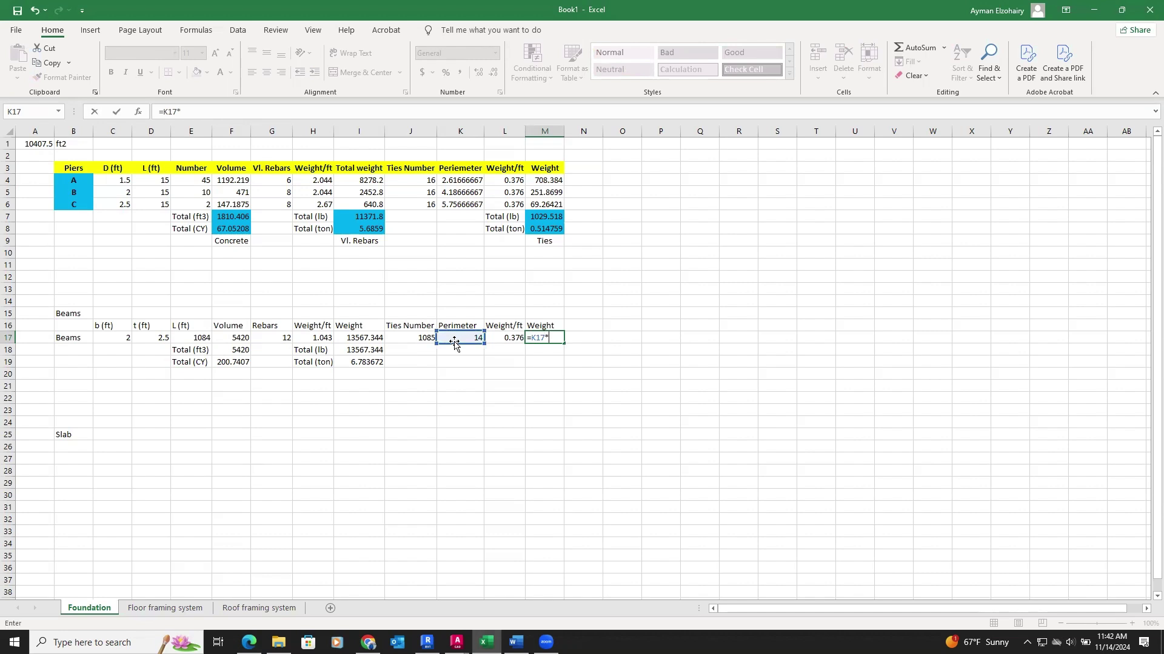
text(*)
click(495, 338)
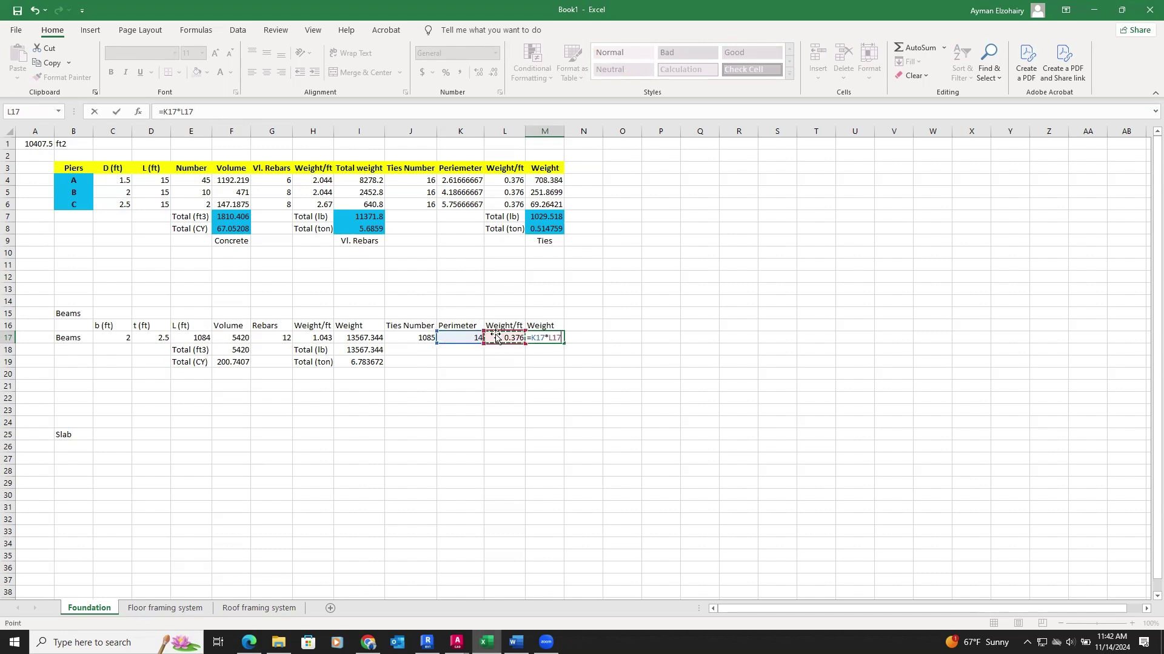
text(*)
click(422, 337)
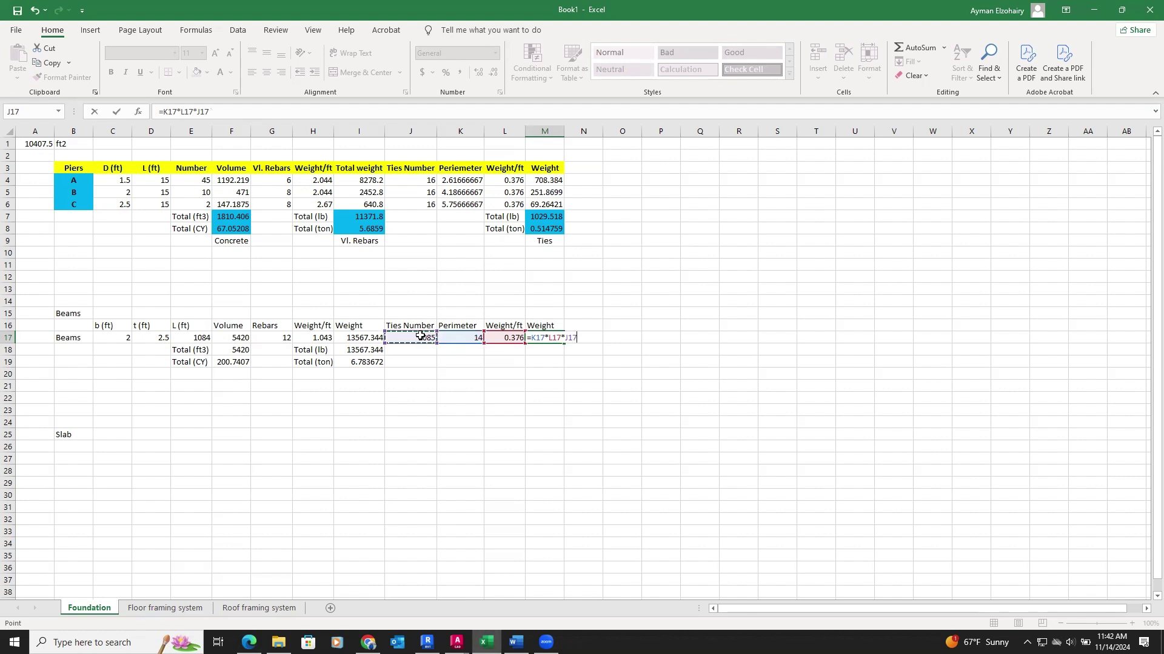
key(Return)
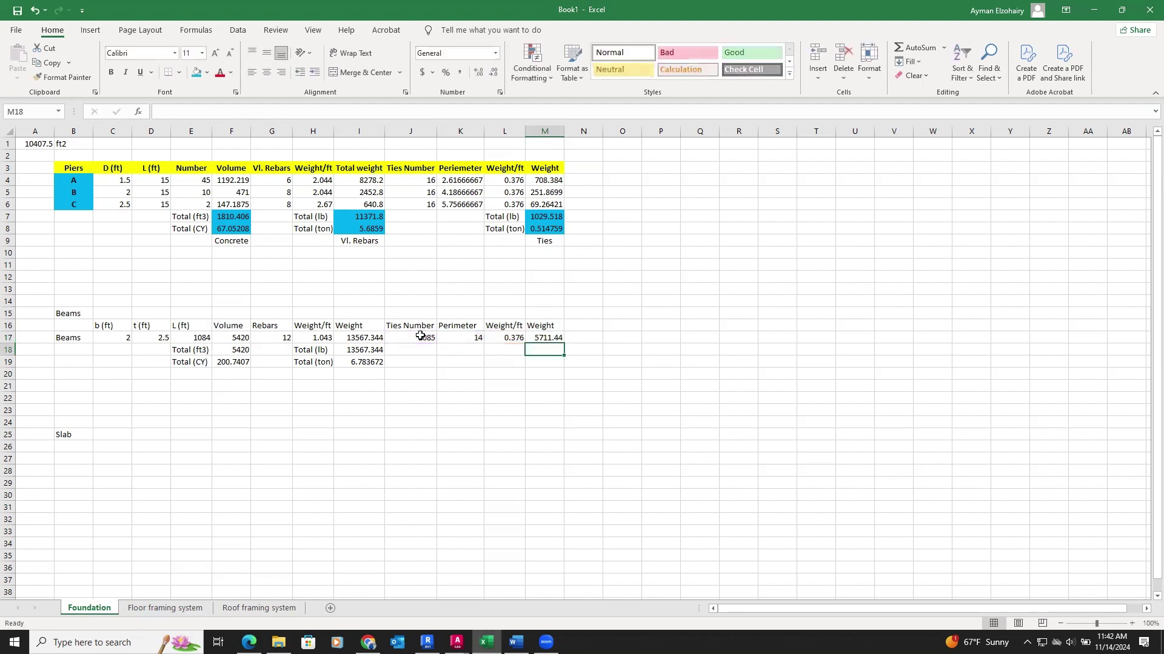
Label the beam tie totals "Total (lb)" in L18 and "Total (ton)" in L19.
click(511, 350)
text(Tota)
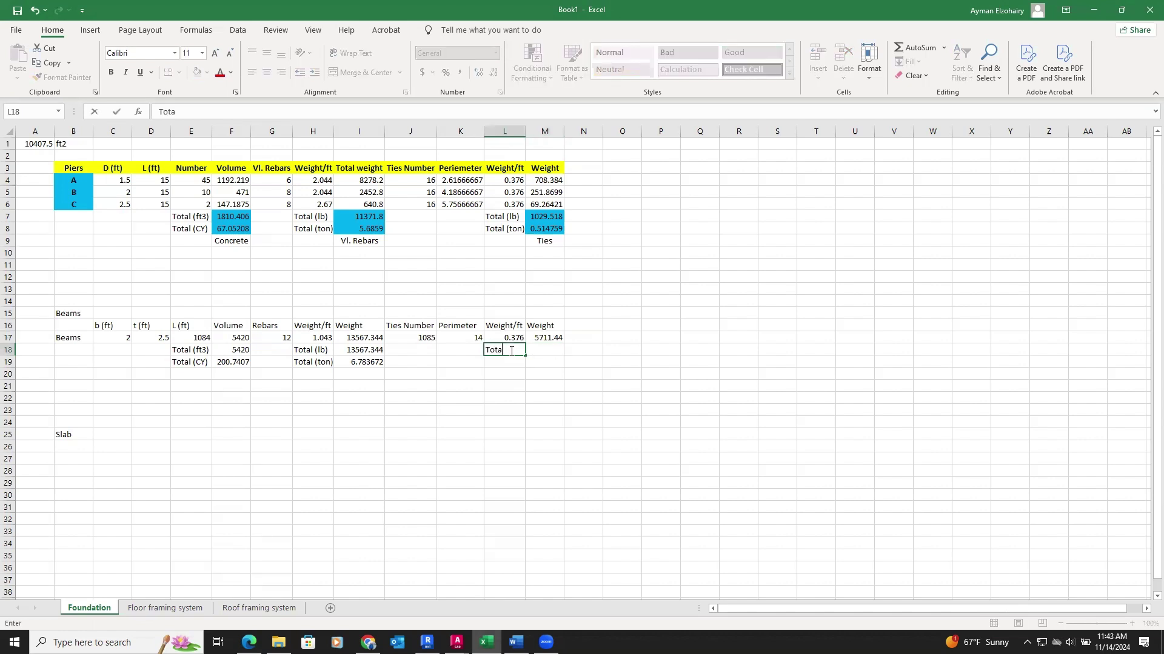
text(l (lb))
key(Return)
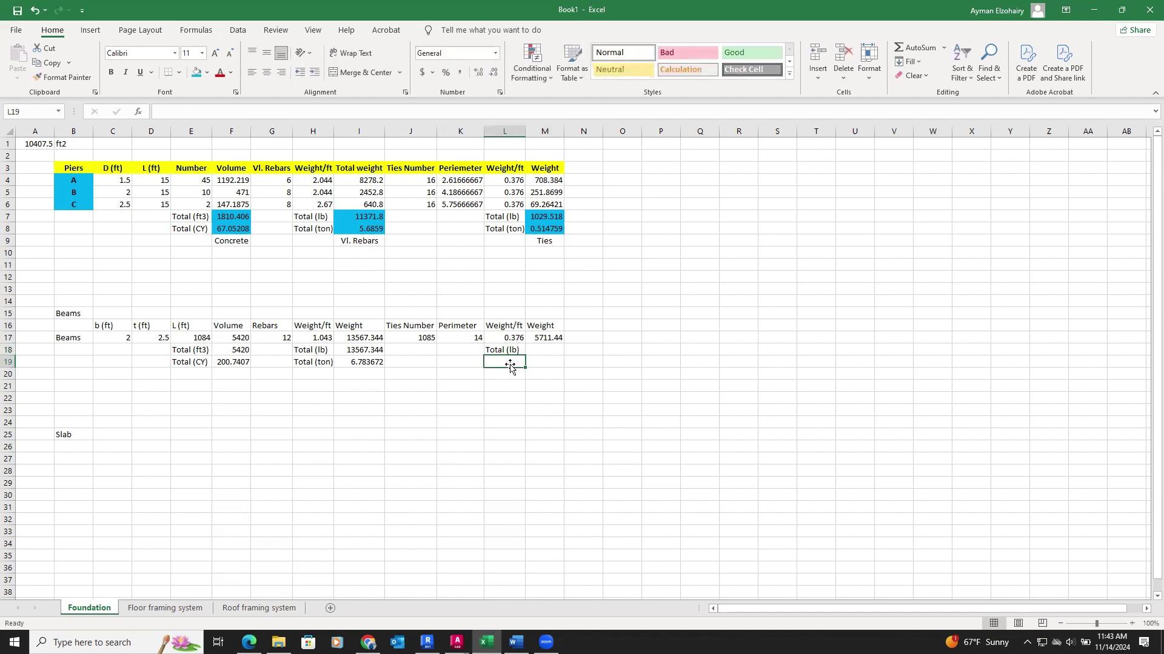
text(Tota)
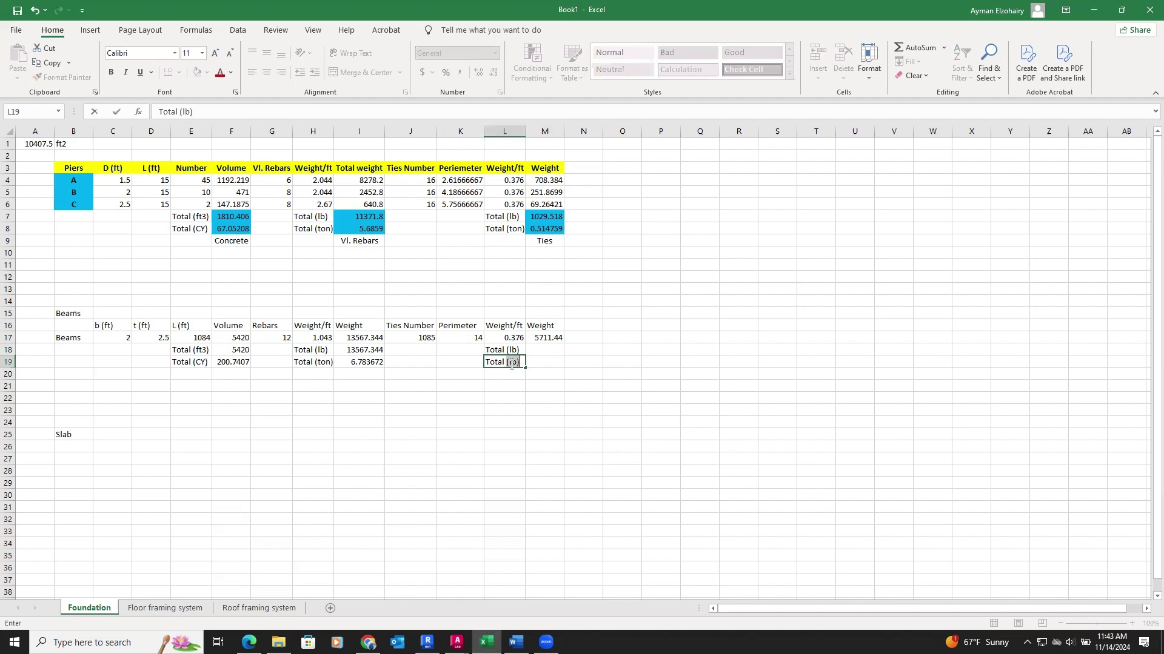
text(l (ton))
Calculate the beam tie totals with =M17 in M18 and =M18/2000 in M19.
click(553, 351)
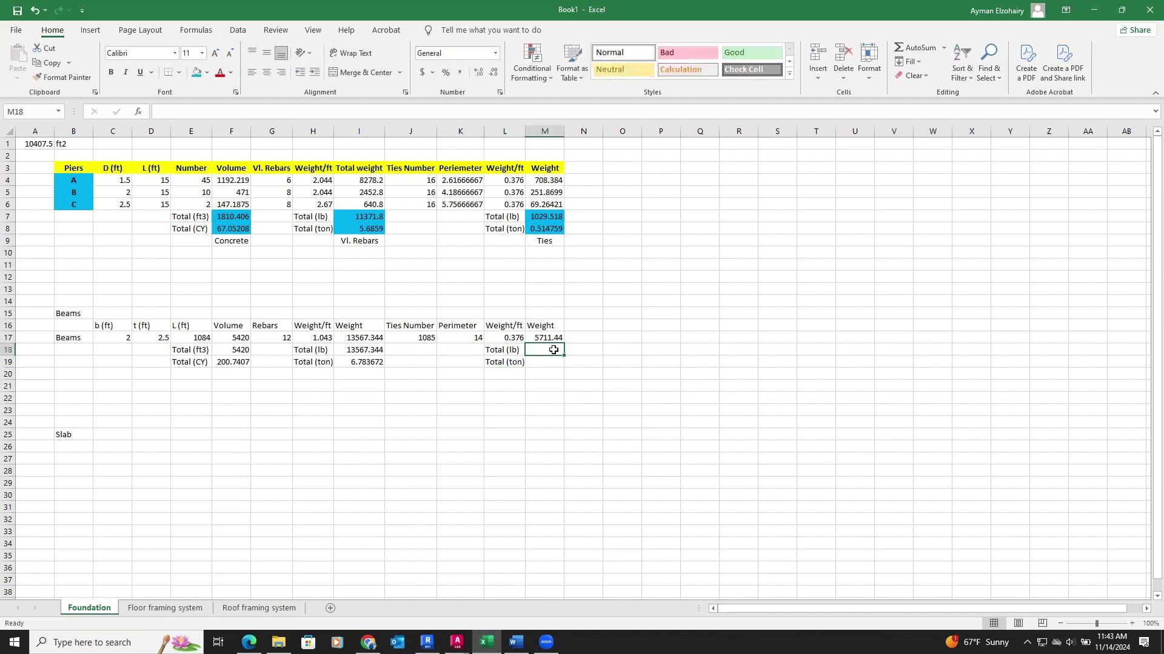
text(=)
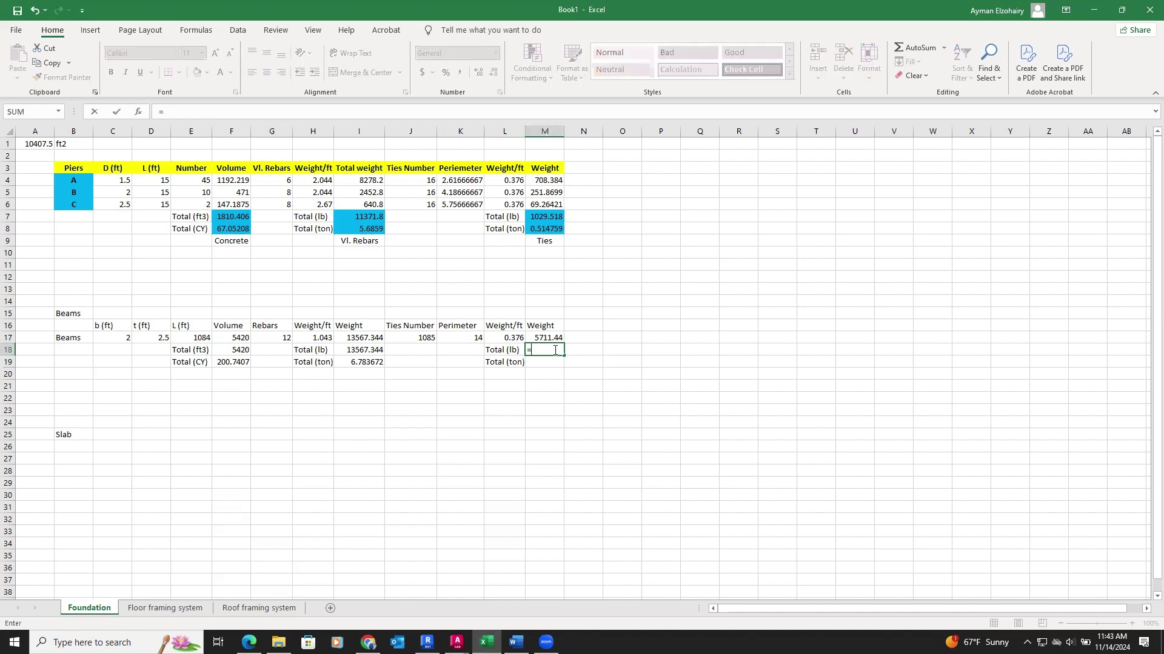
click(552, 338)
key(Return)
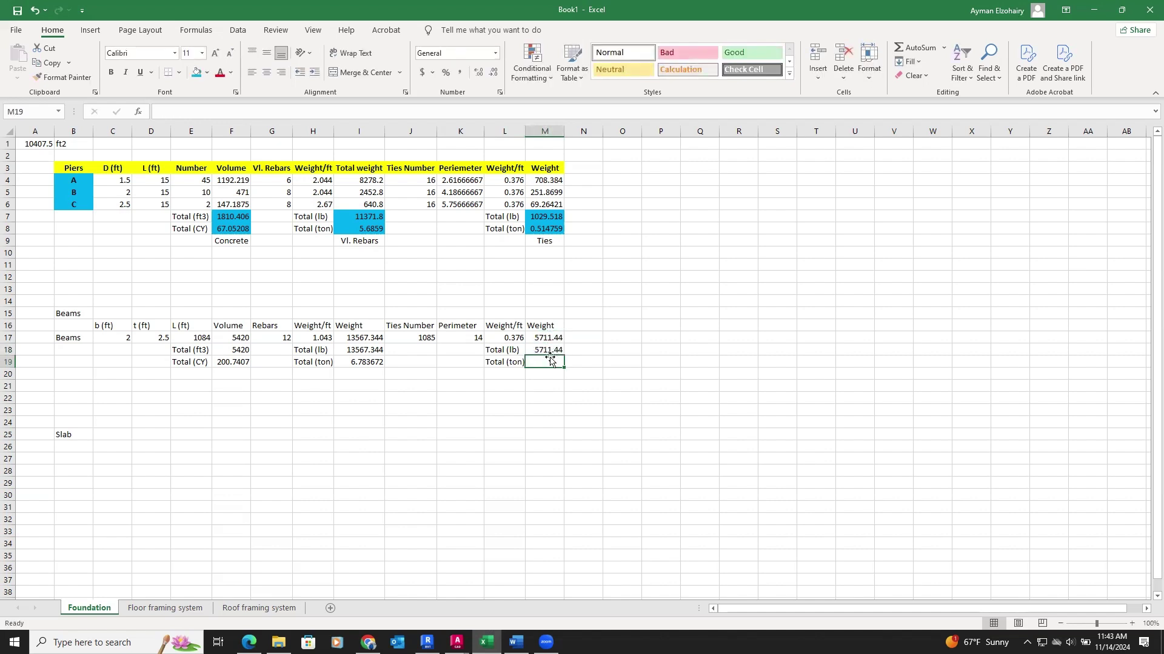
text(=)
click(544, 349)
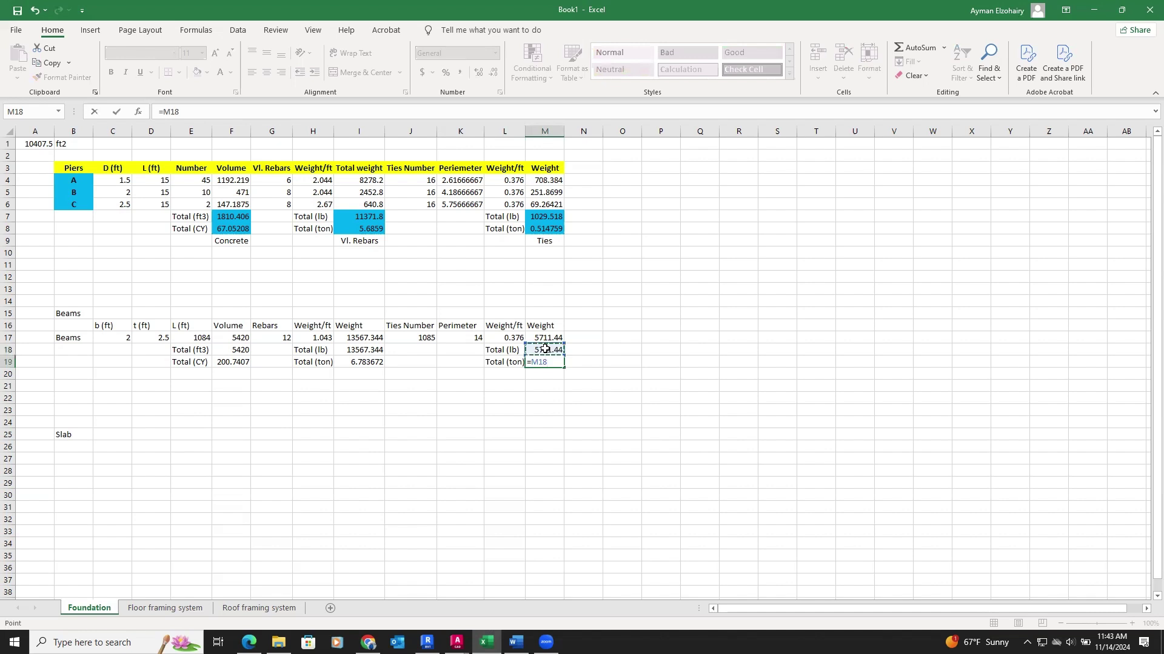
text(/2000)
key(Return)
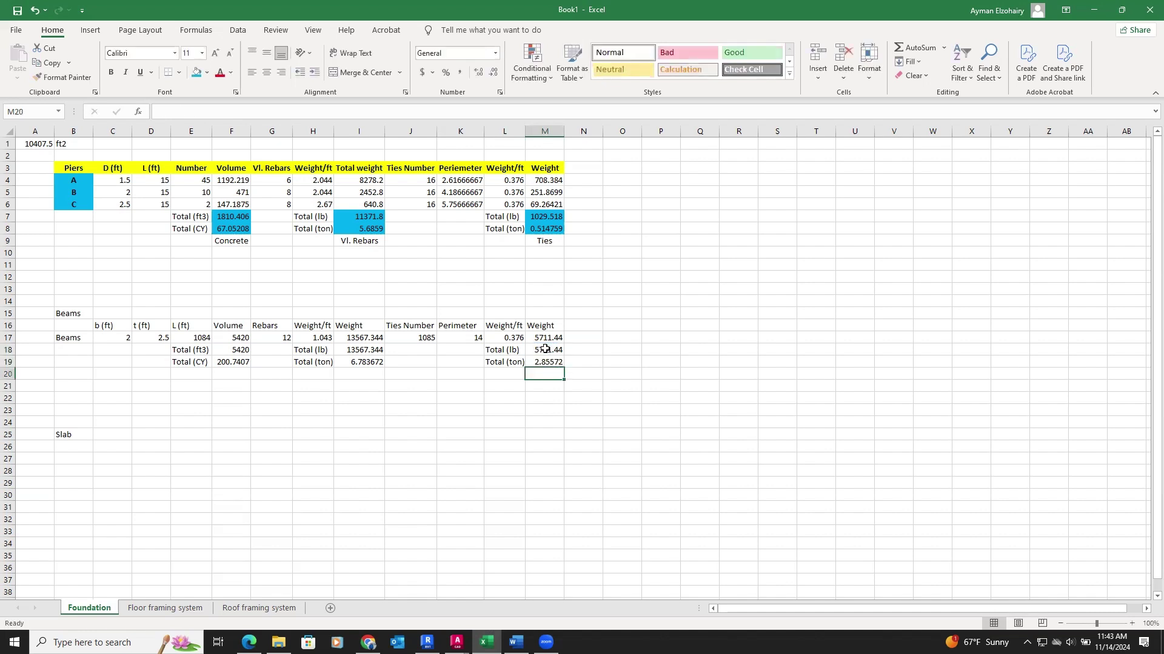
click(545, 421)
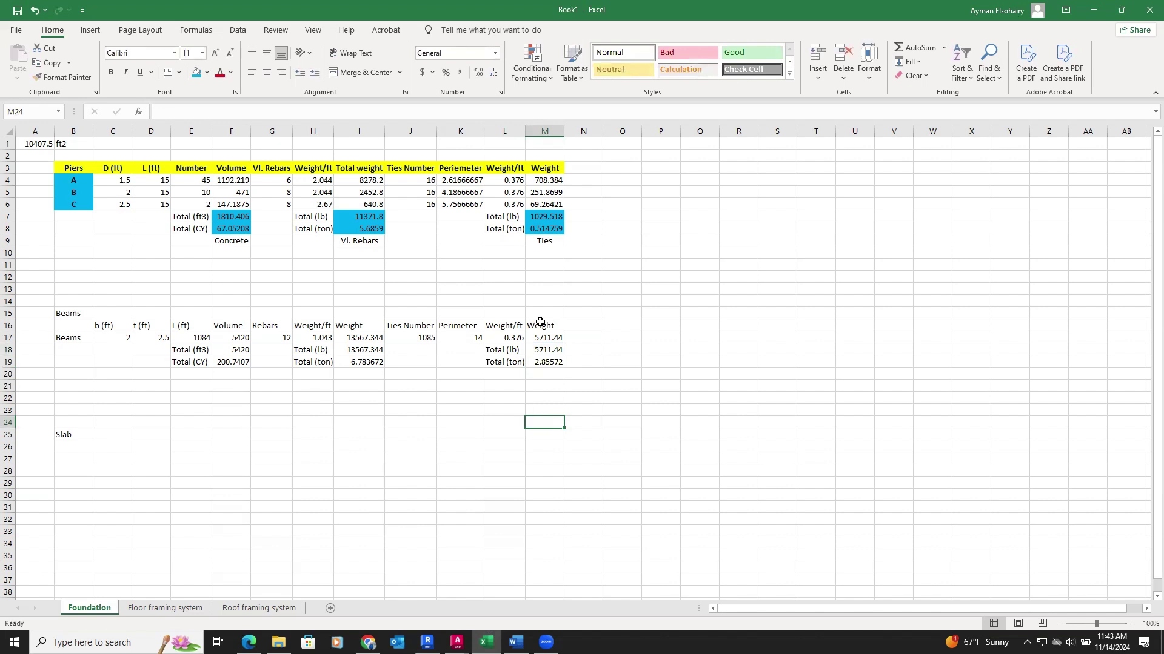
Select the beams table B16:M20 and switch to the Word document containing the pier calculation.
drag(541, 322, 58, 374)
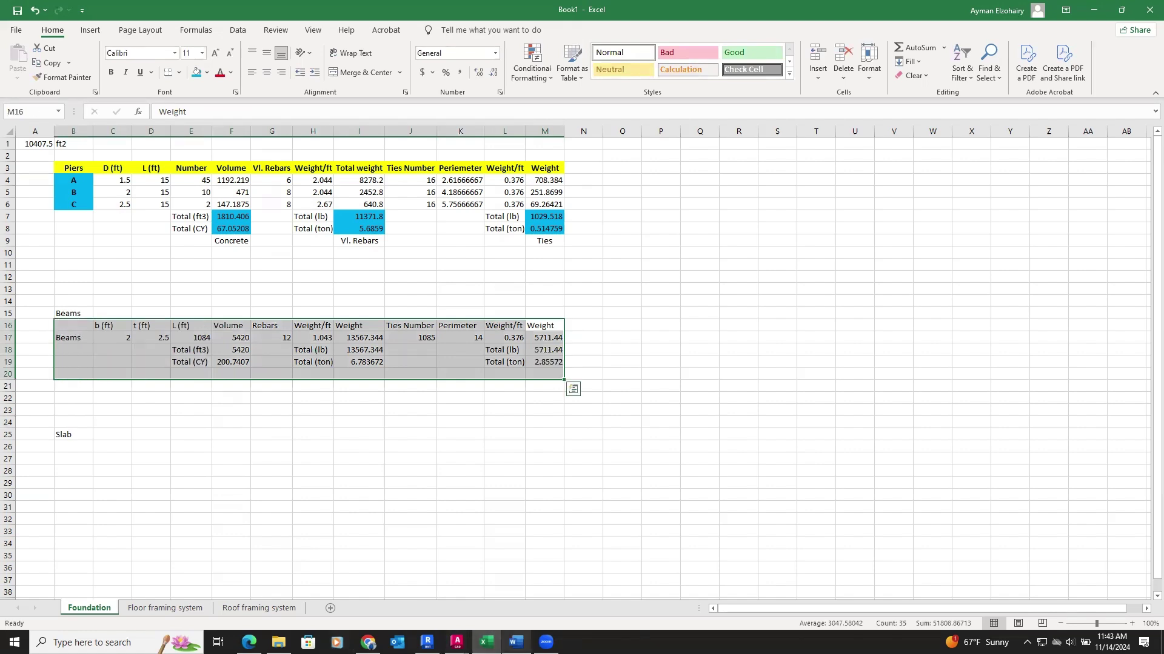
click(516, 643)
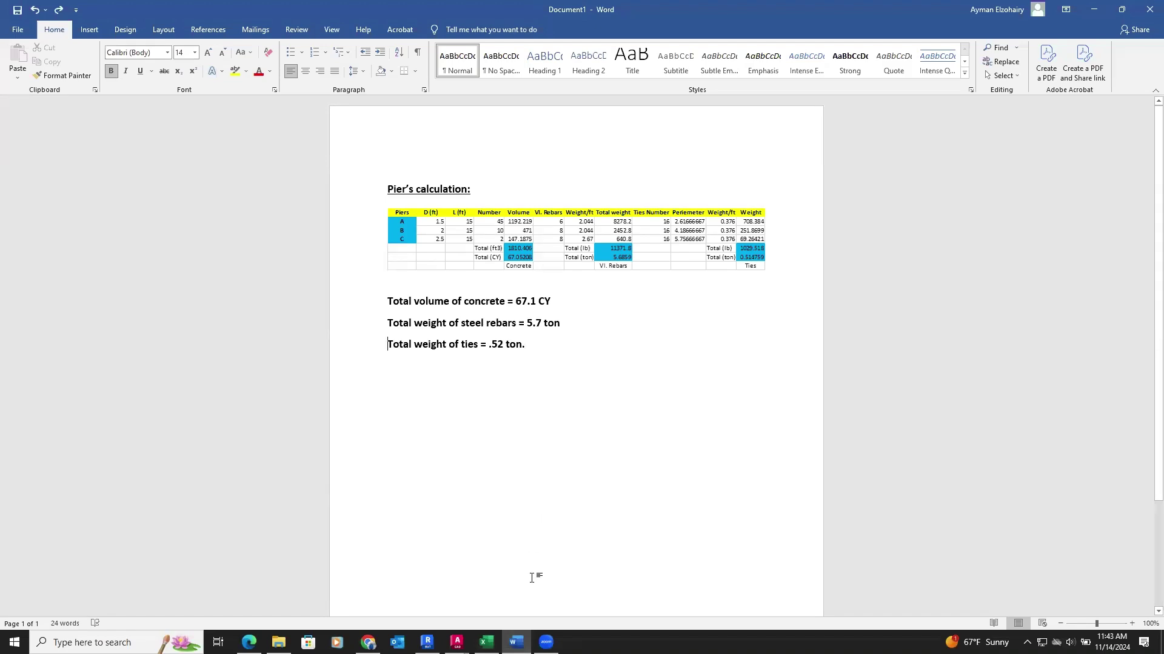
mouse_move(457, 642)
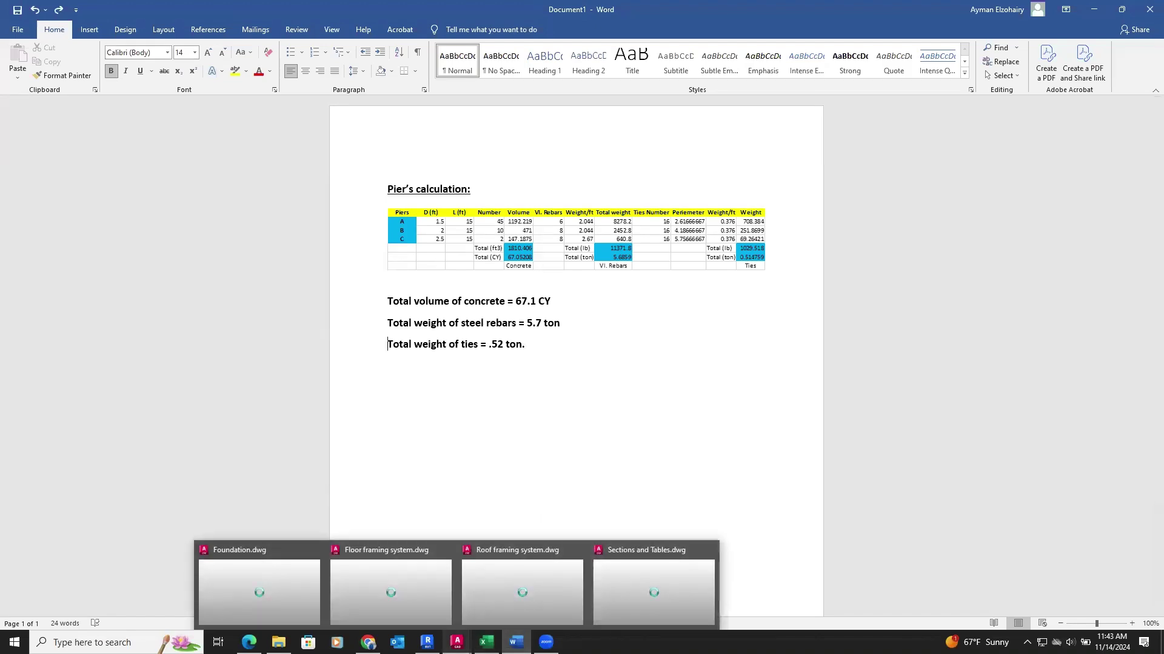
Switch to the PDF plans and mark the slab's underside with a green line across the section.
click(249, 642)
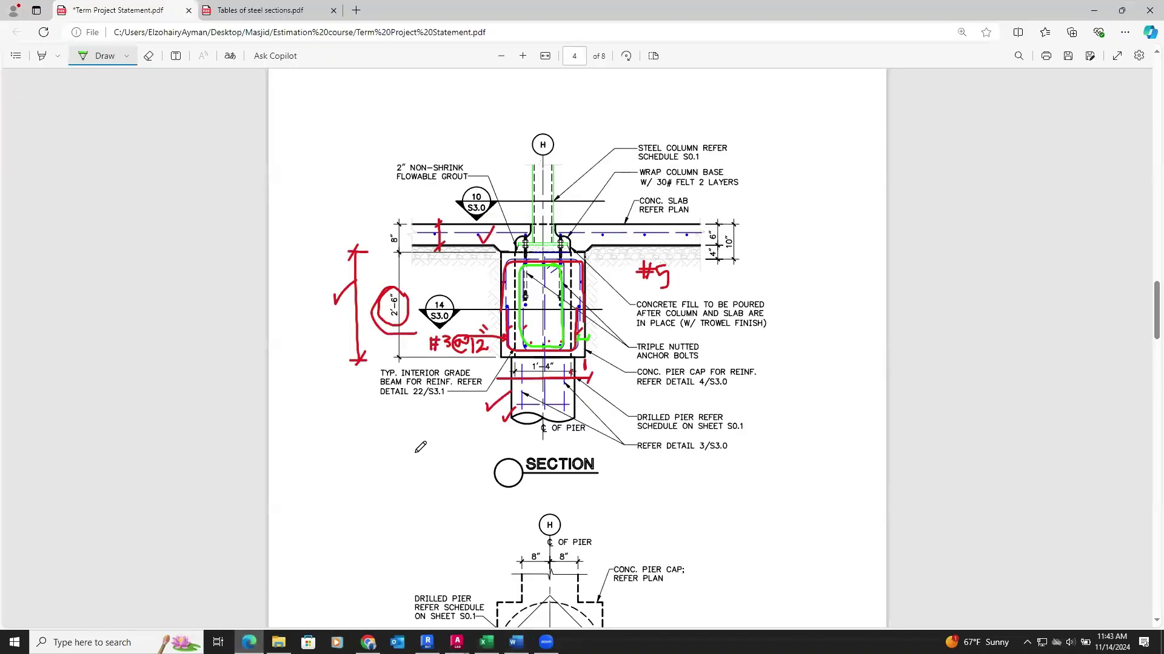
scroll(420, 447, up, 2)
drag(403, 368, 702, 366)
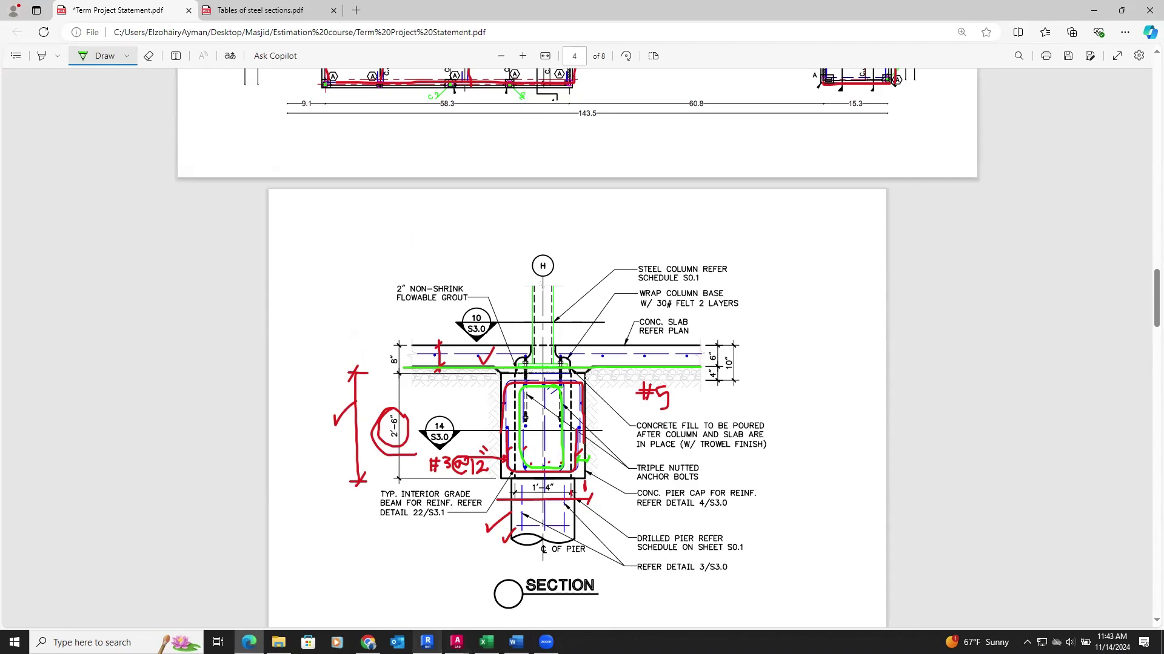
Examine the ground floor slab in the Revit 3D model and the Foundation.dwg plan in AutoCAD.
click(428, 642)
scroll(367, 388, down, 5)
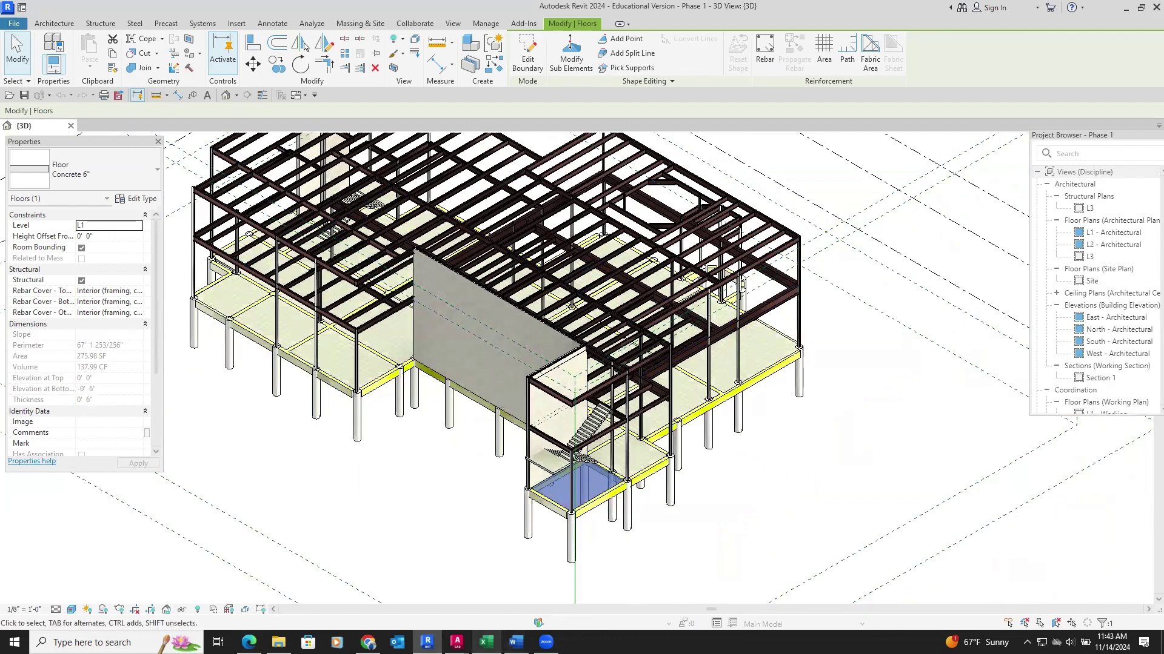
click(249, 642)
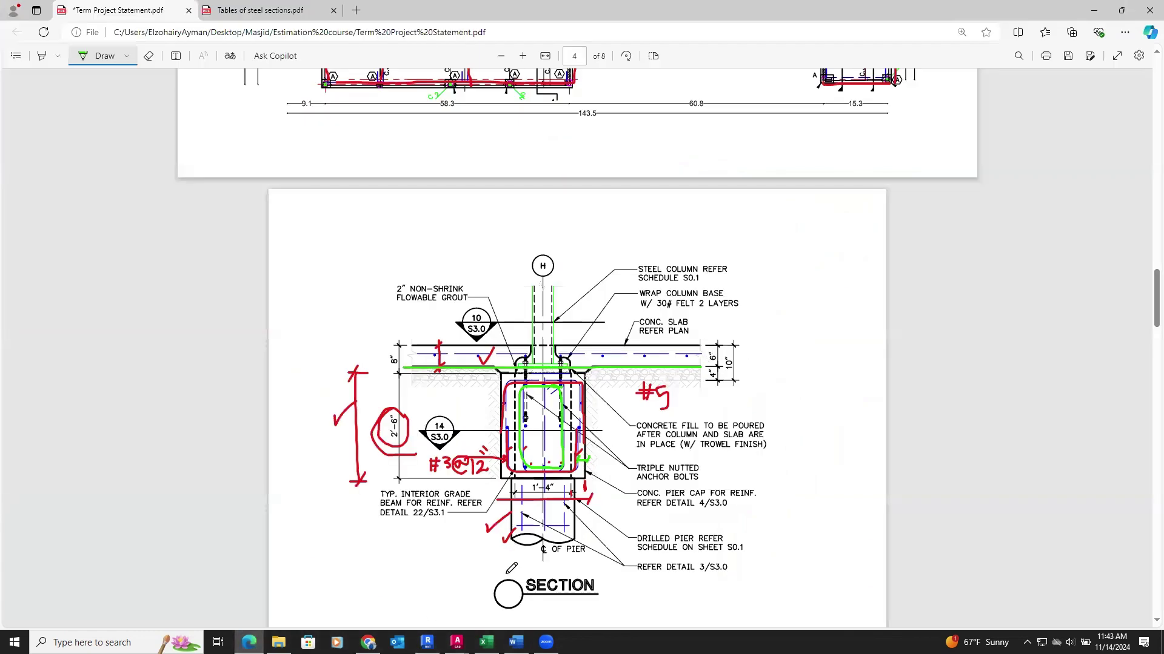
click(457, 642)
click(280, 583)
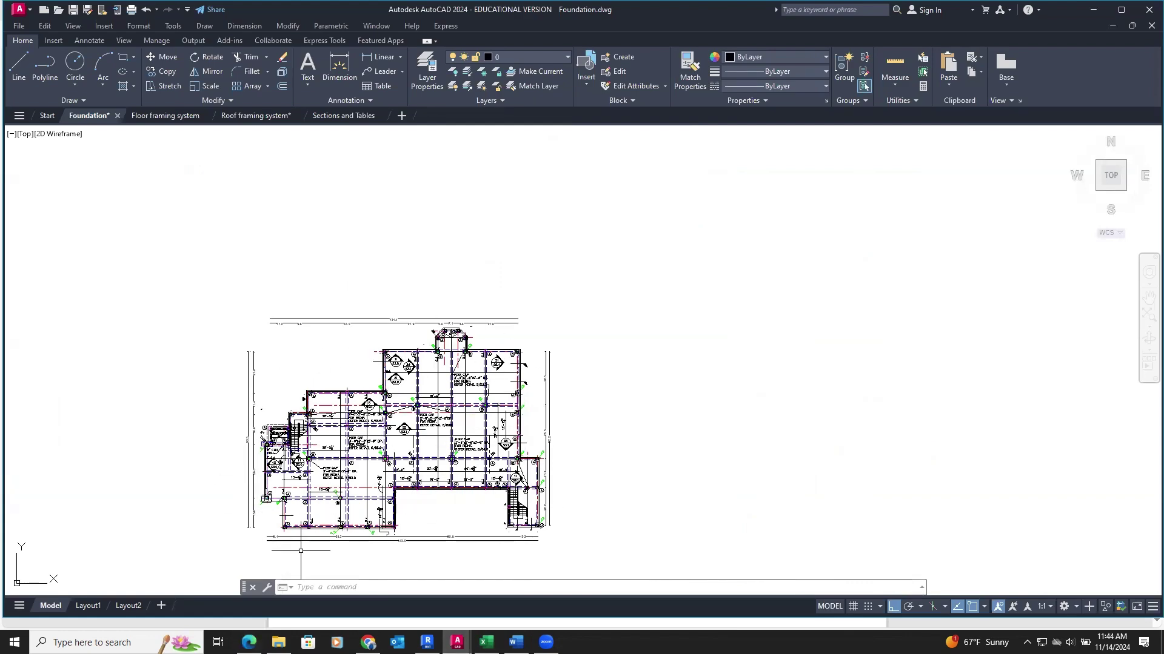
Switch to the Excel workbook, check the floor area in A1 and add the header "Area" in C26 for the slab.
click(486, 642)
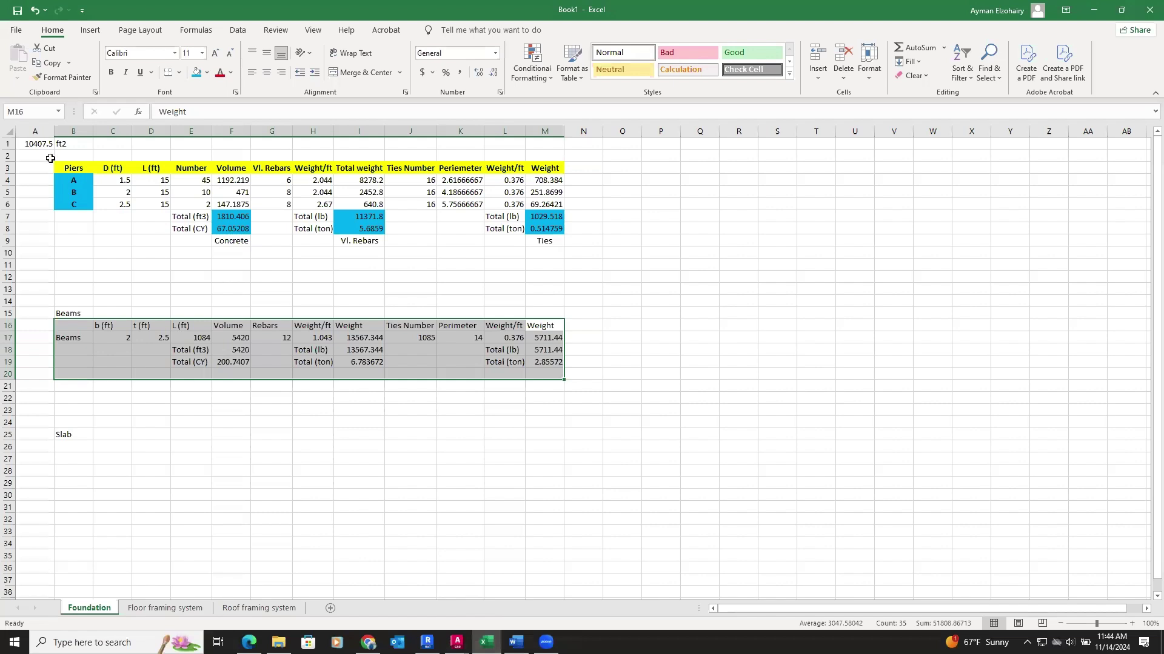
click(29, 144)
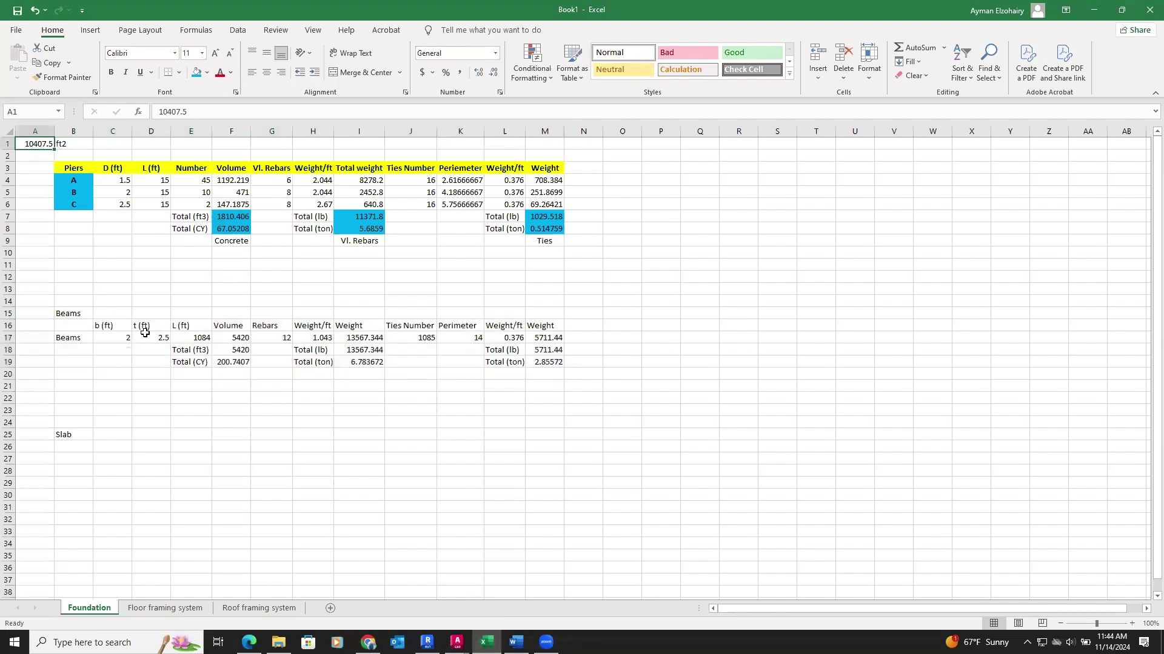
click(79, 438)
click(112, 436)
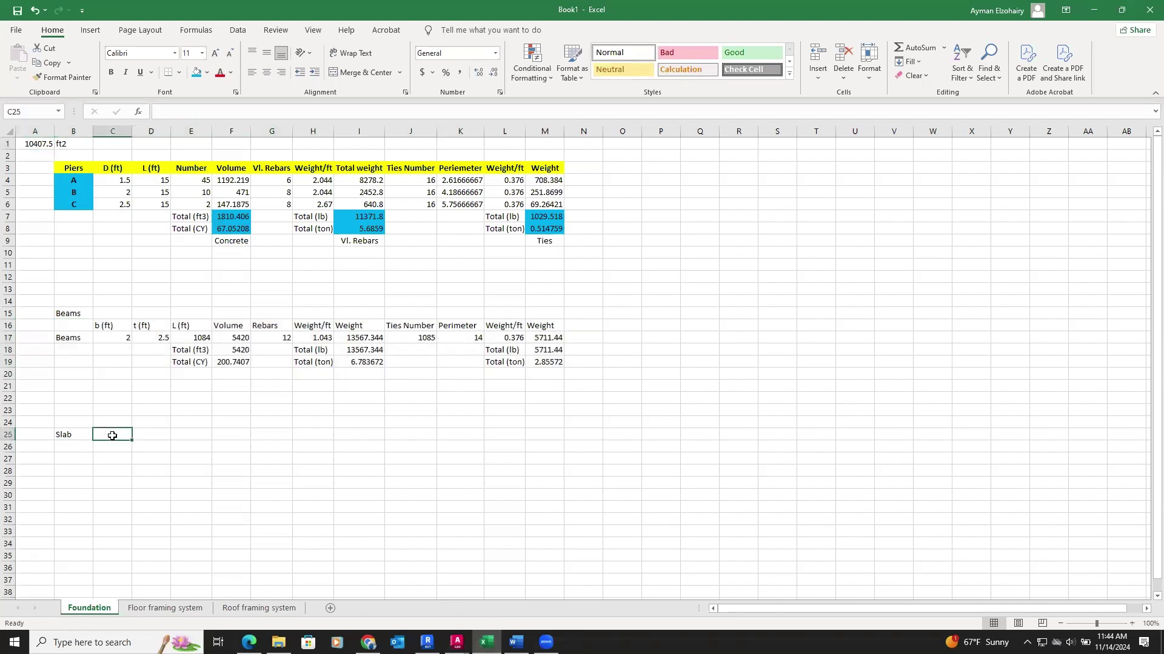
click(120, 448)
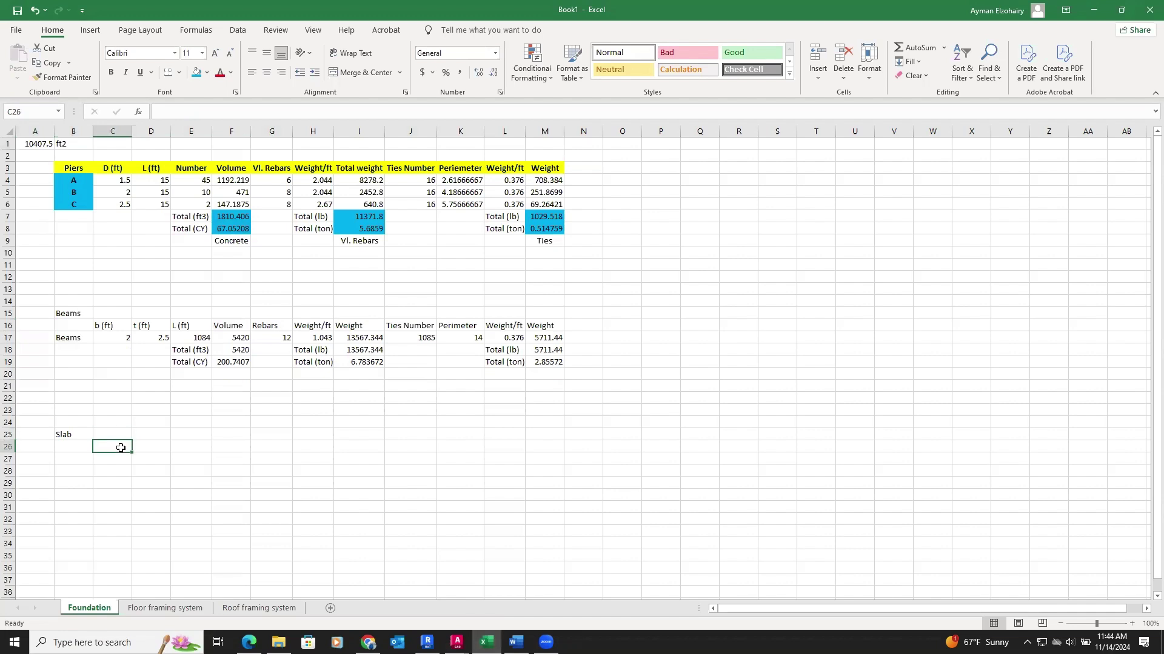
text(Area)
Enter 10407 as the slab area in C27 and extend the header in C26 to "Area (ft2)".
click(119, 459)
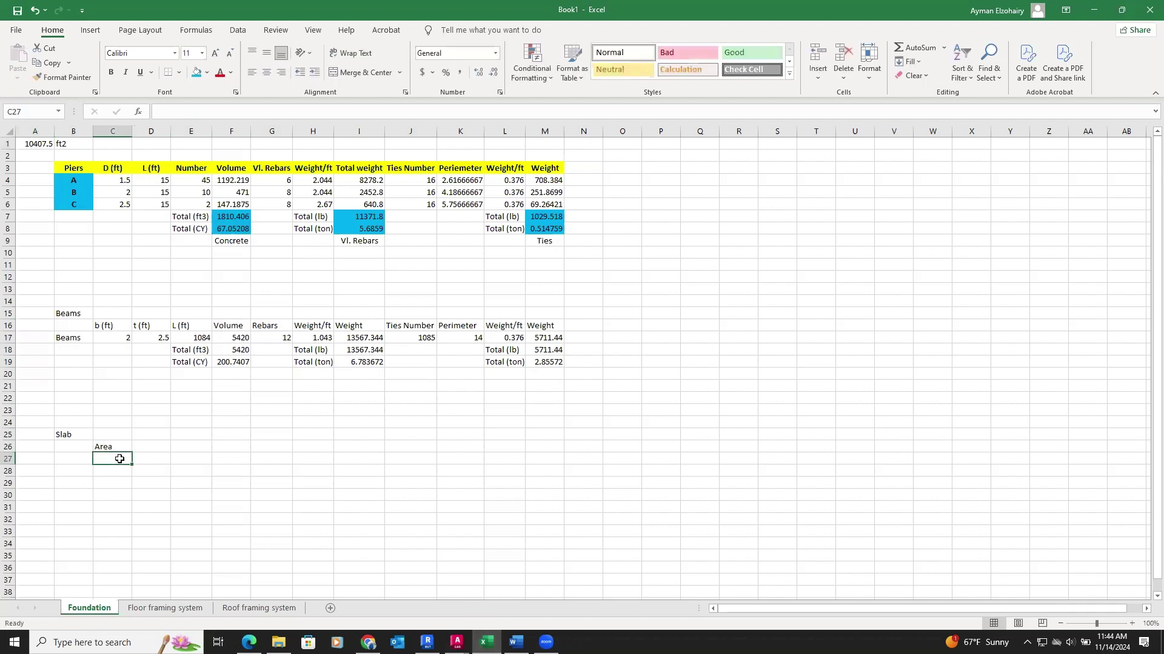
text(10)
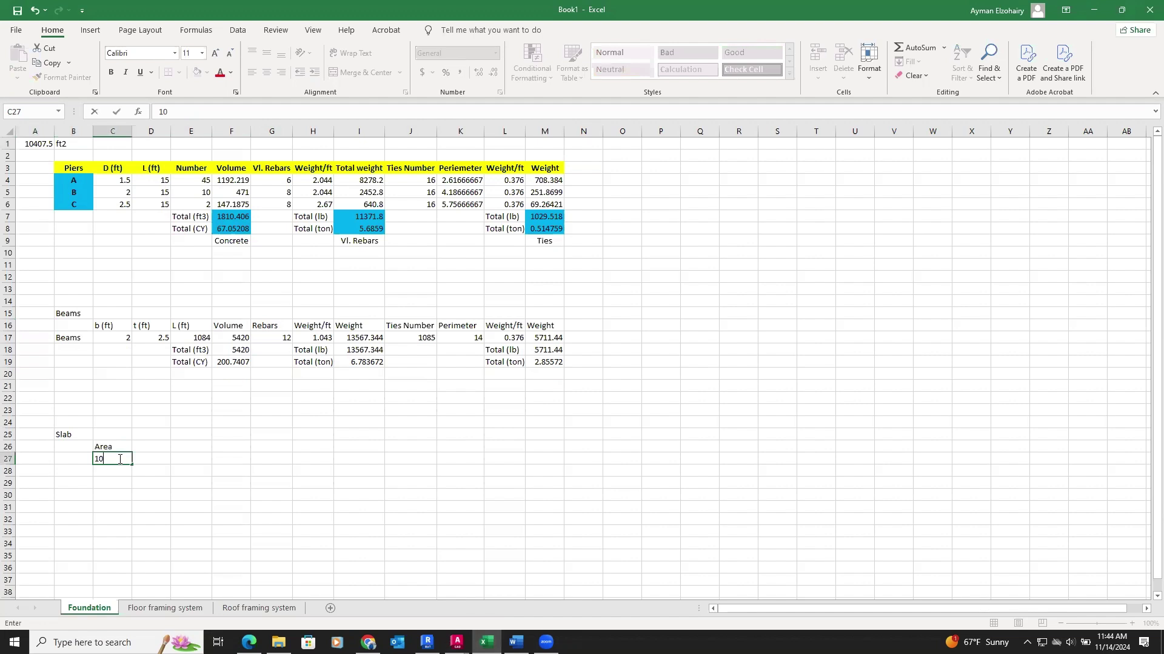
text(407)
key(Up)
key(F2)
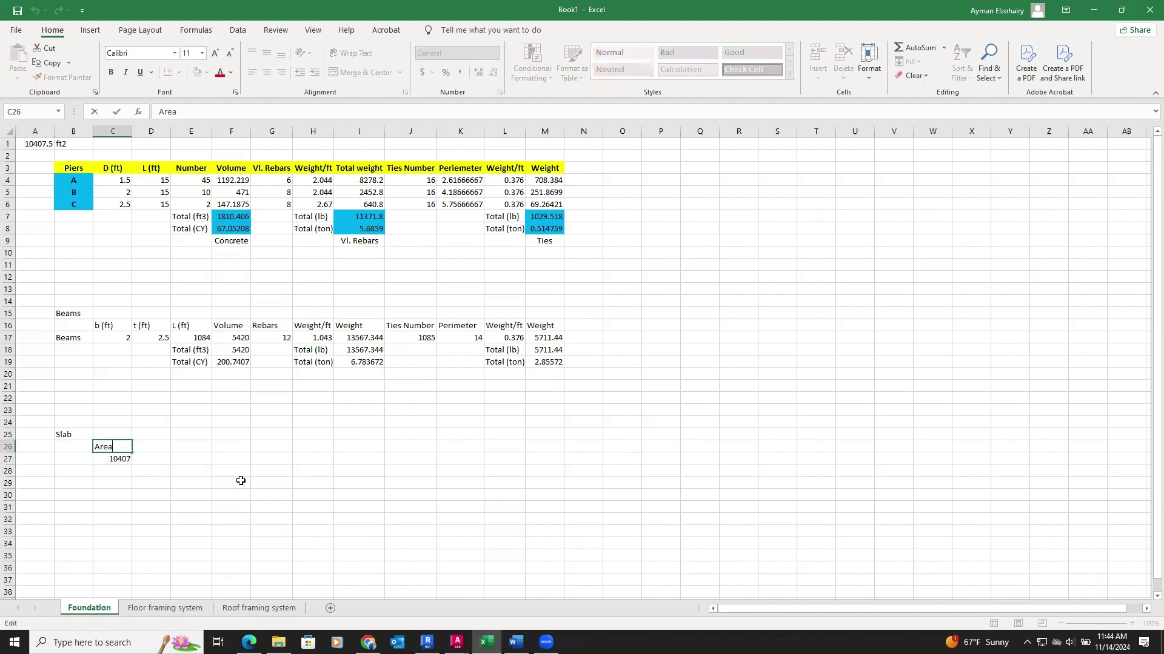
text((ft2)
click(180, 506)
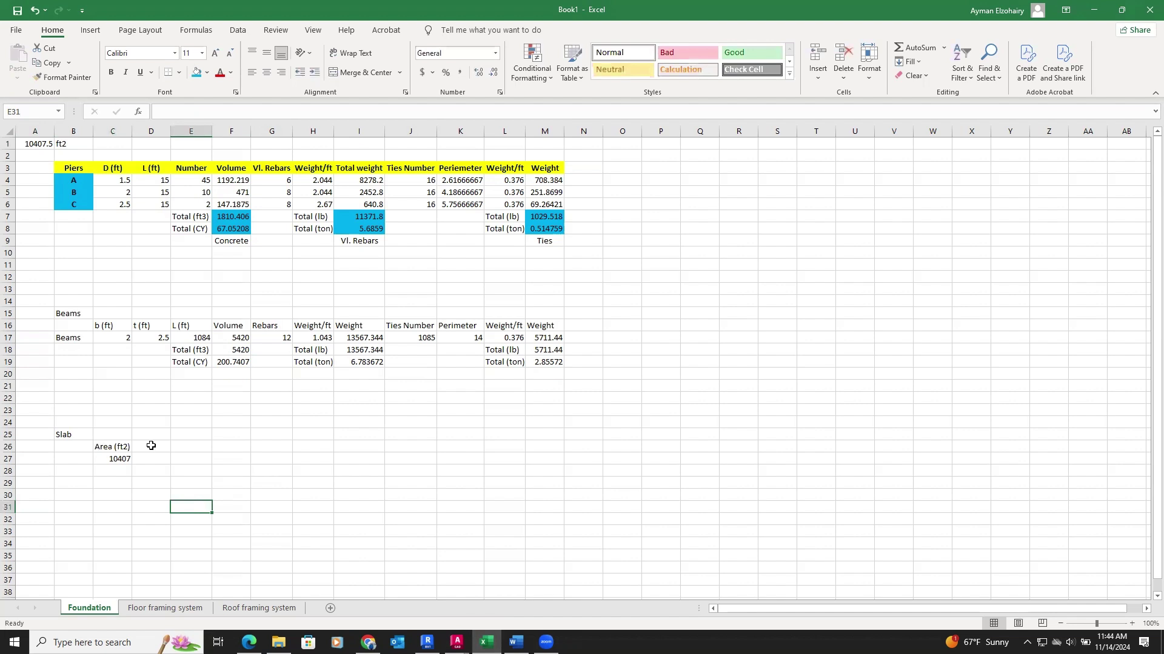
Add the header "Thickness (ft)" in D26 for the slab and widen column D to fit it.
click(153, 446)
text(T)
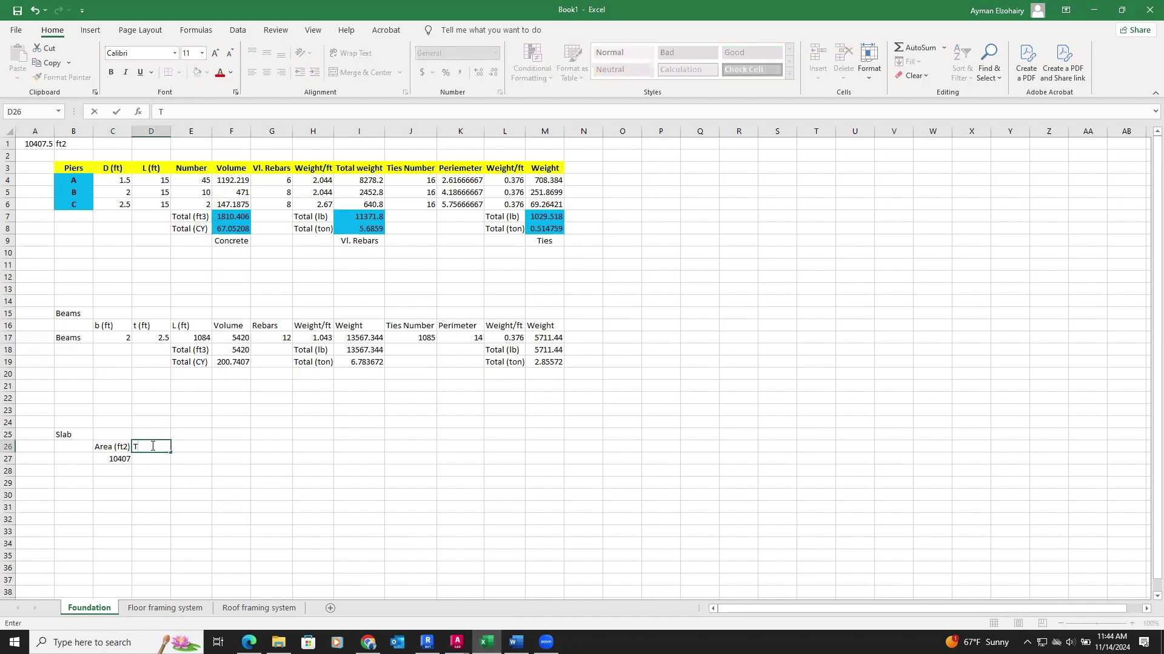
text(hickness)
click(156, 457)
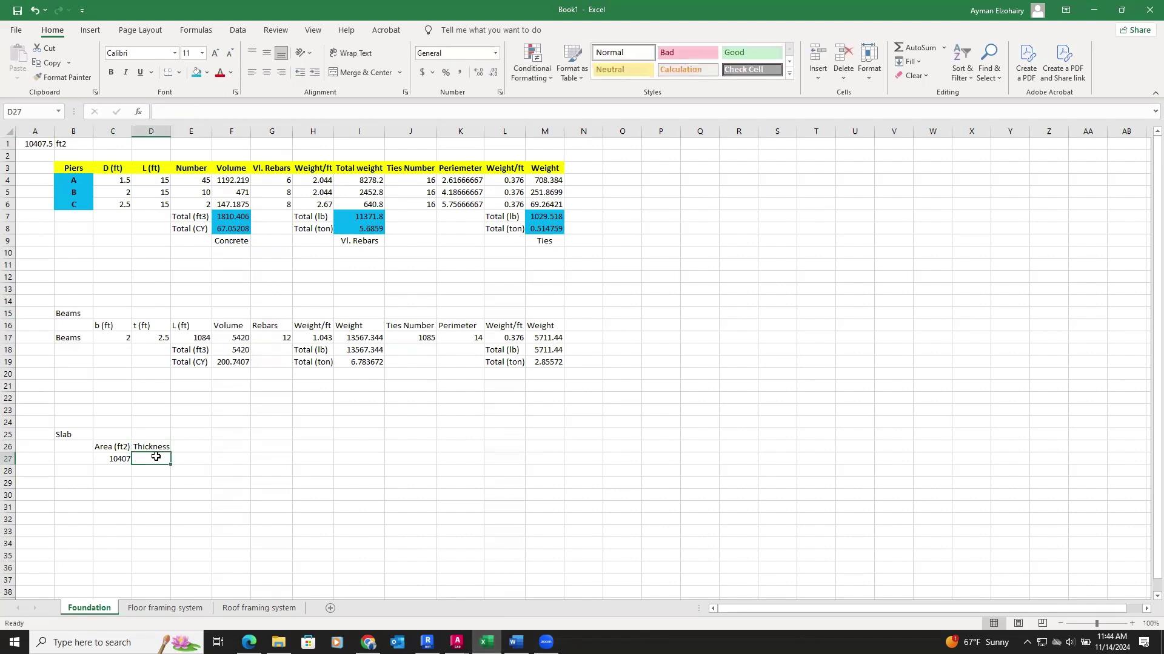
double_click(157, 446)
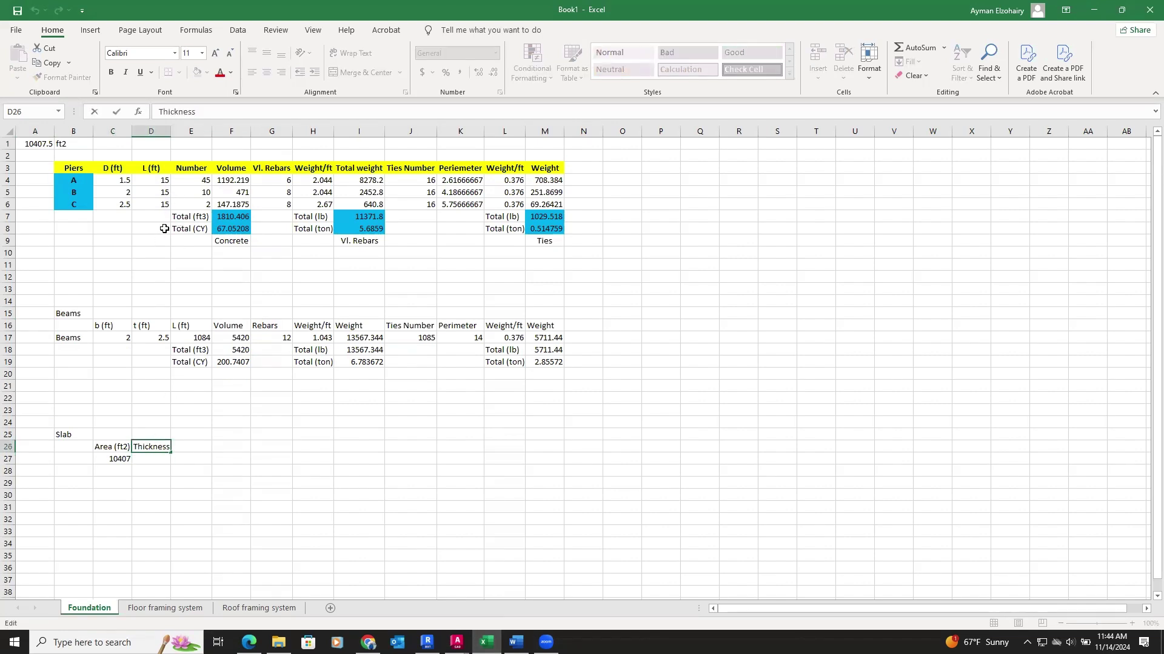
click(165, 131)
double_click(171, 131)
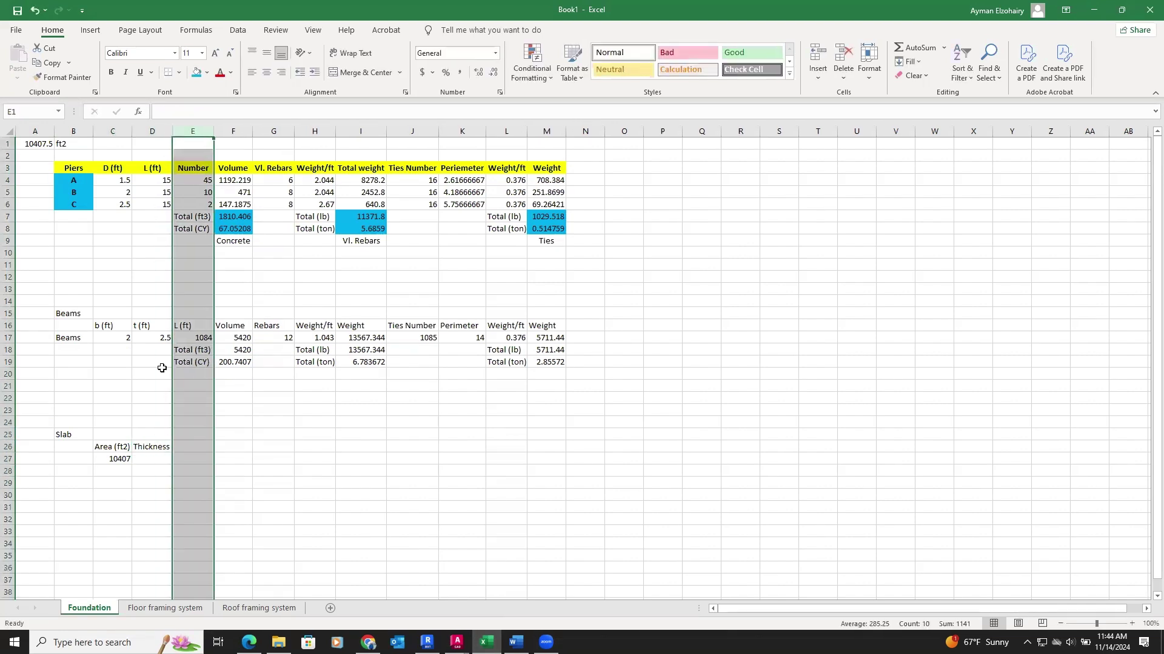
click(172, 447)
double_click(166, 447)
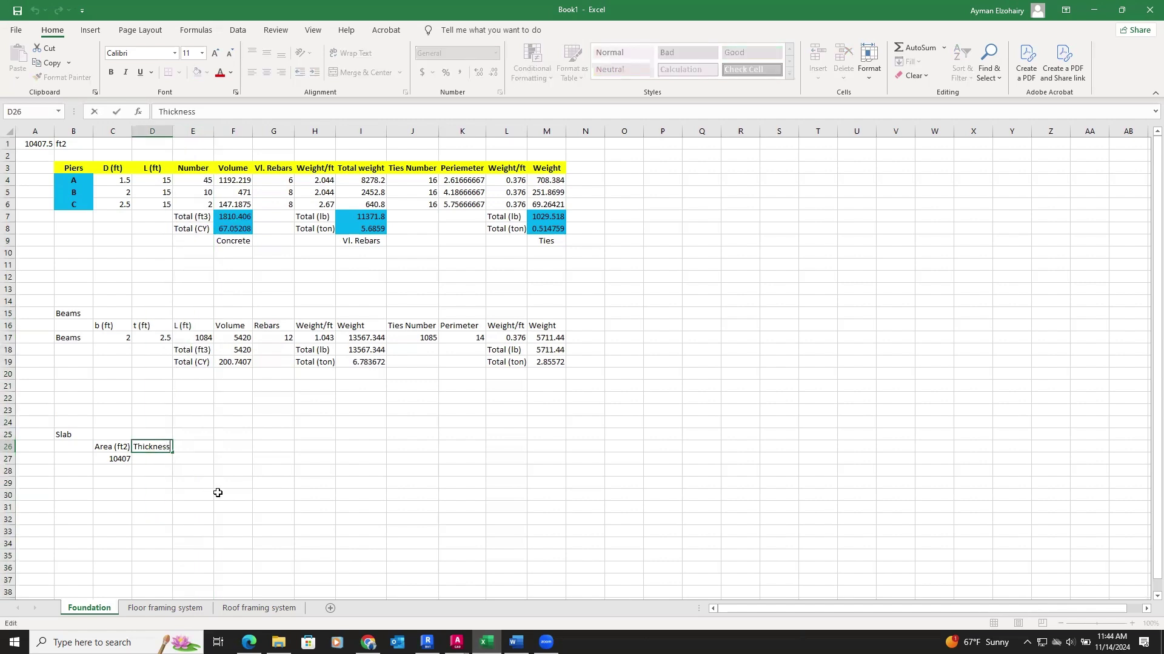
text((ft))
click(230, 494)
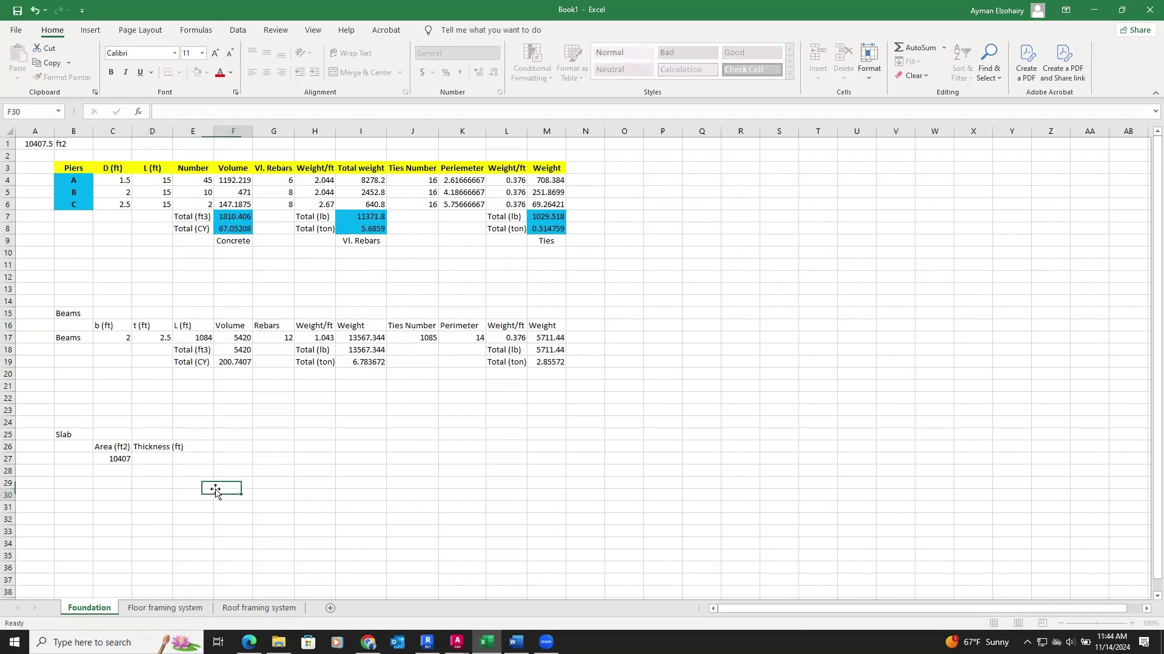
double_click(175, 136)
Enter 0.5 as the slab thickness in D27.
click(162, 458)
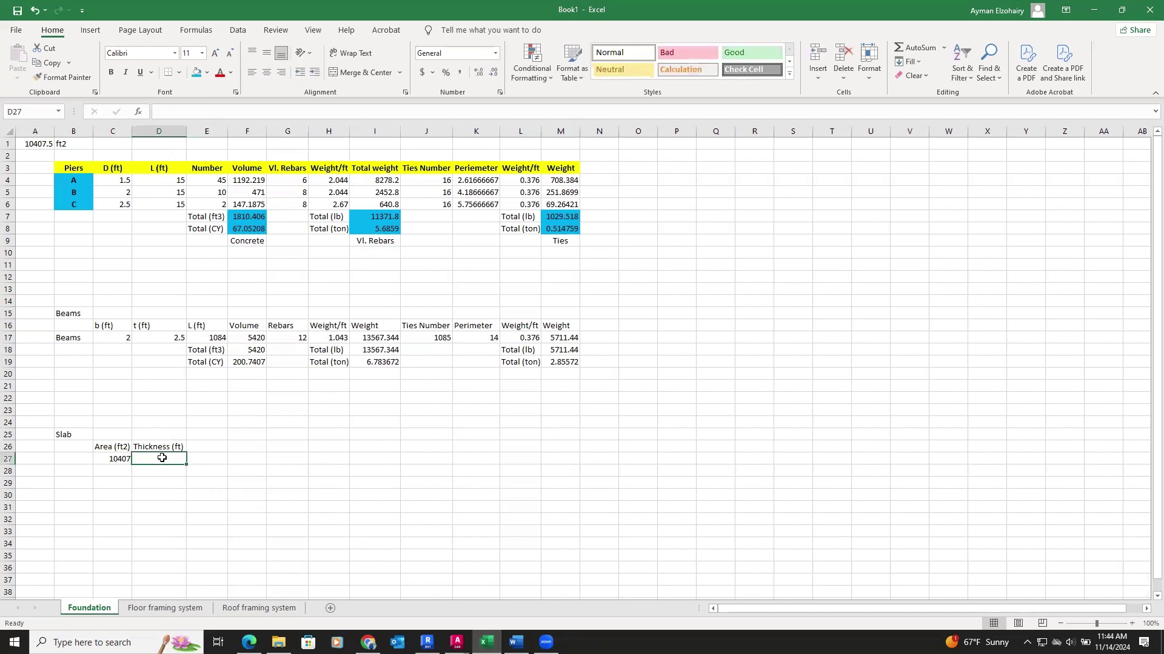
text(0.)
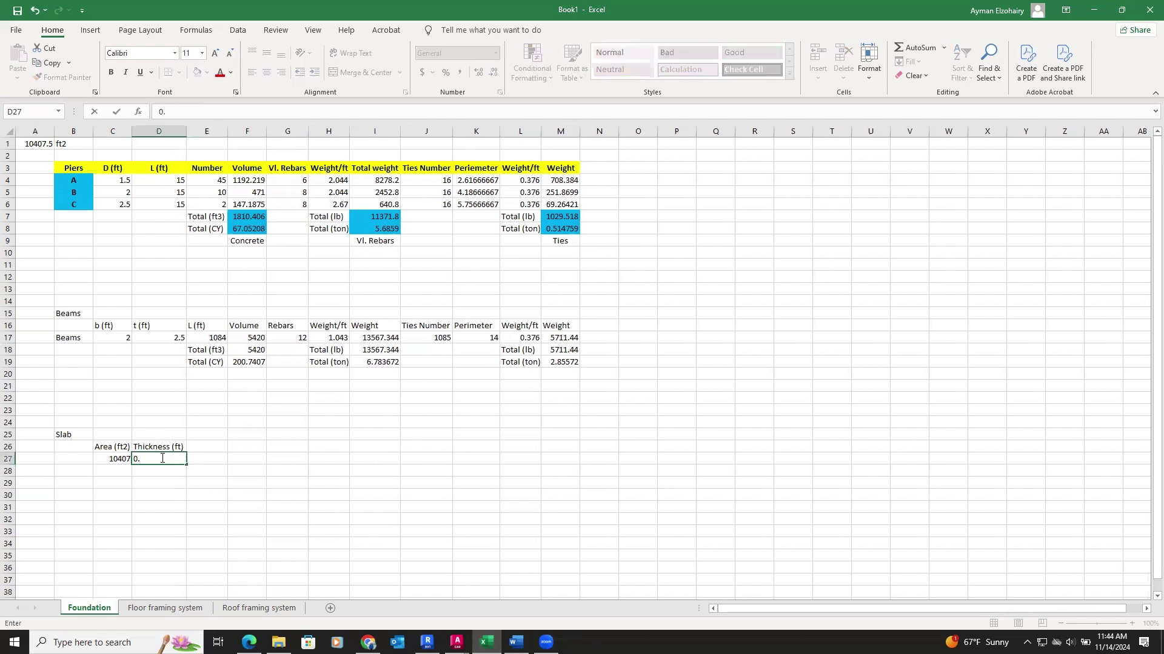
text(5)
Add the header "Volume" in E26 and calculate the slab volume in E27 with =C27*D27.
click(209, 447)
text(Vo)
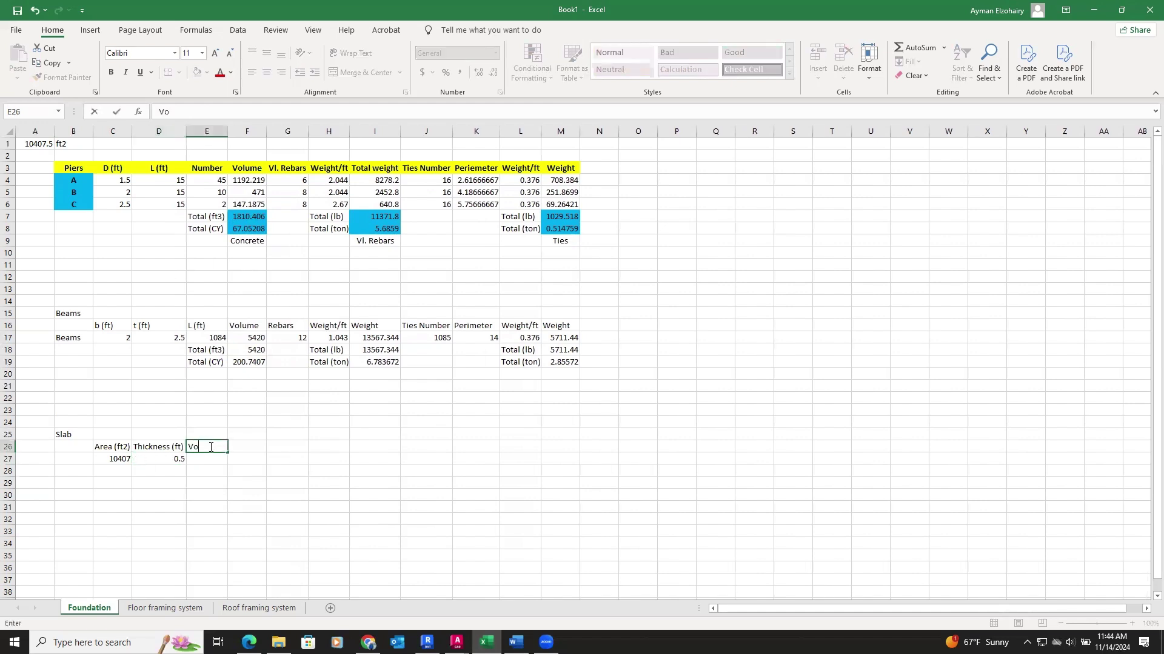
text(lume)
click(208, 456)
text(=)
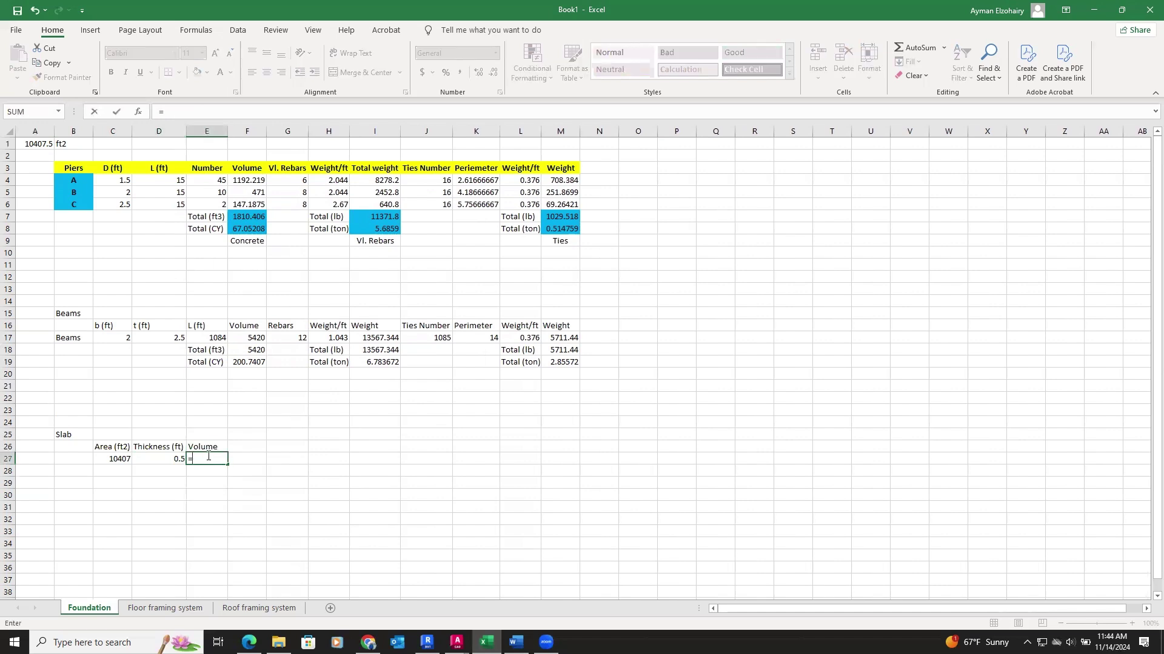
click(117, 455)
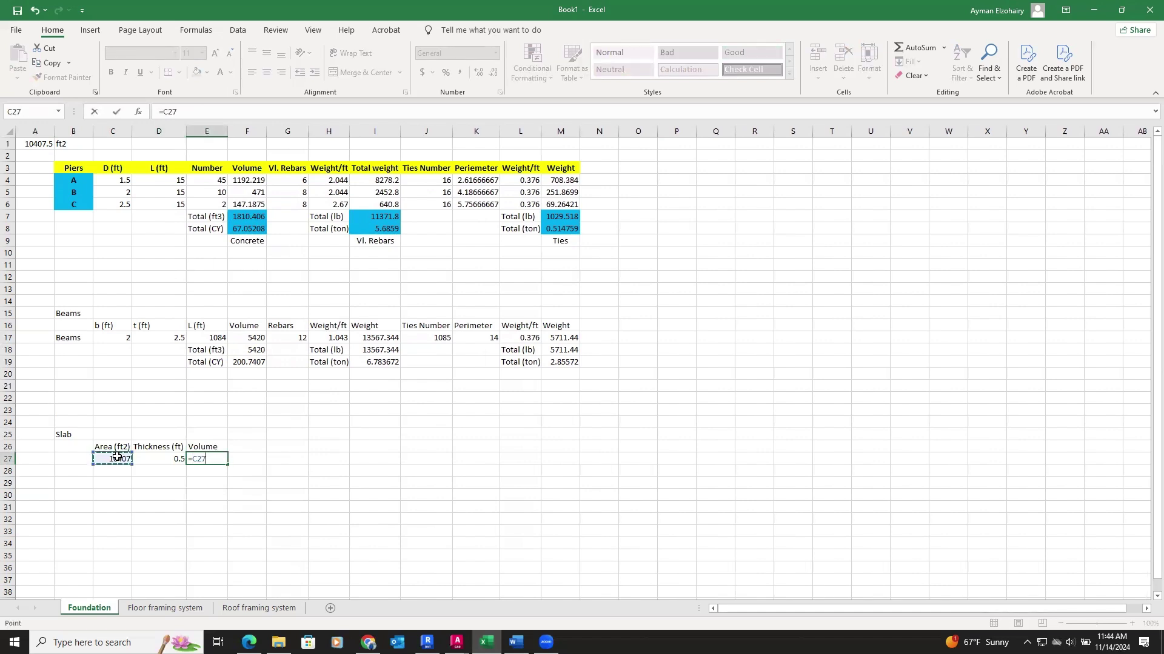
text(*)
click(162, 463)
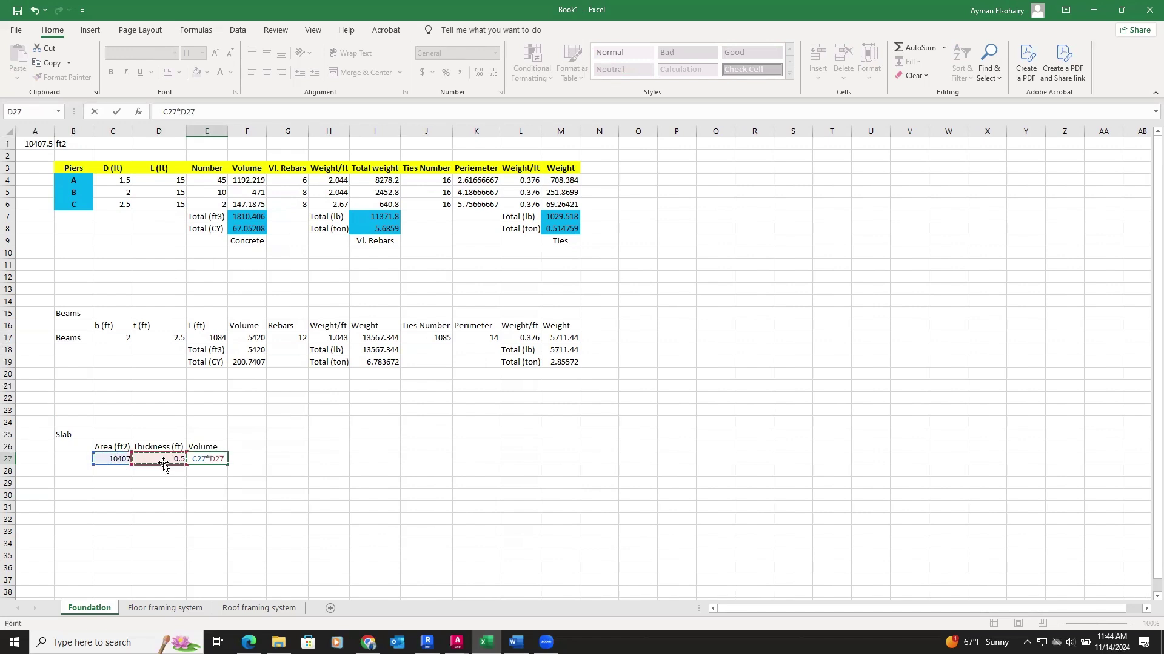
key(Return)
Label the slab's total rows "Total (ft3)" in D28 and "Total (CY)" in D29.
click(159, 475)
text(Total )
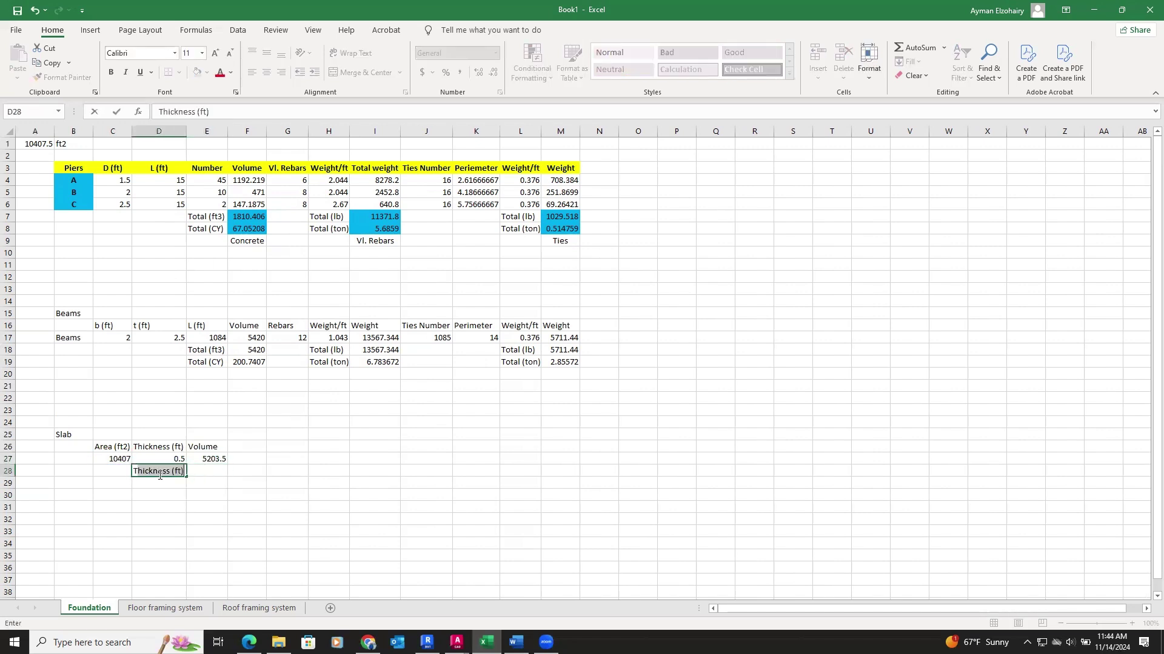
text(()
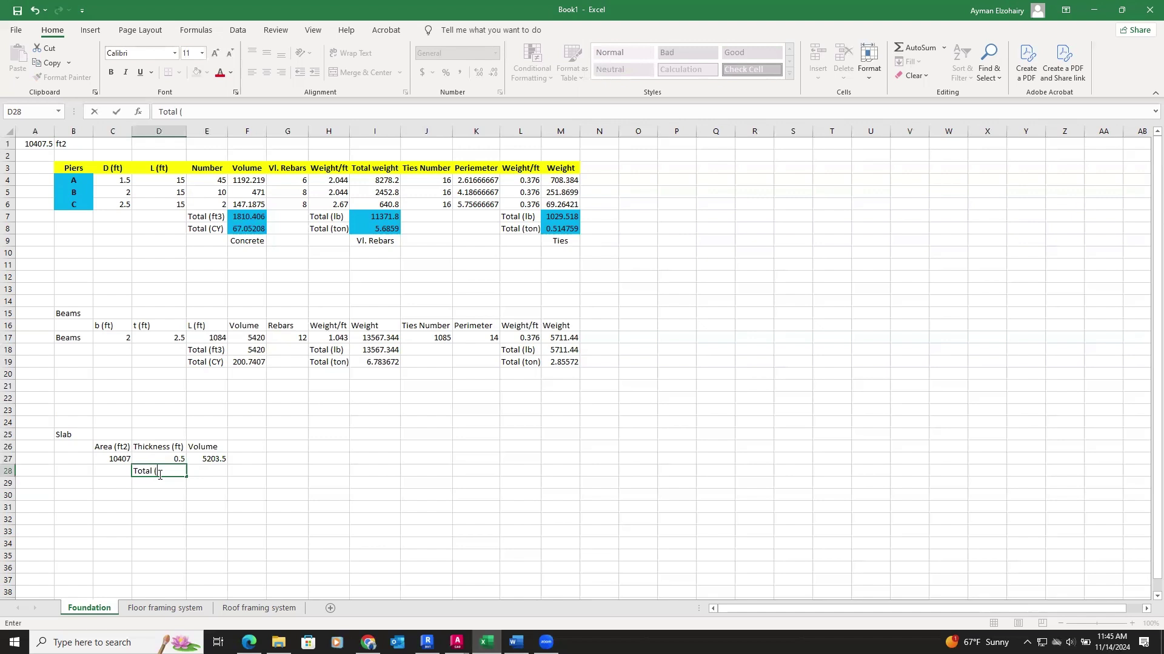
text(ft3))
key(Return)
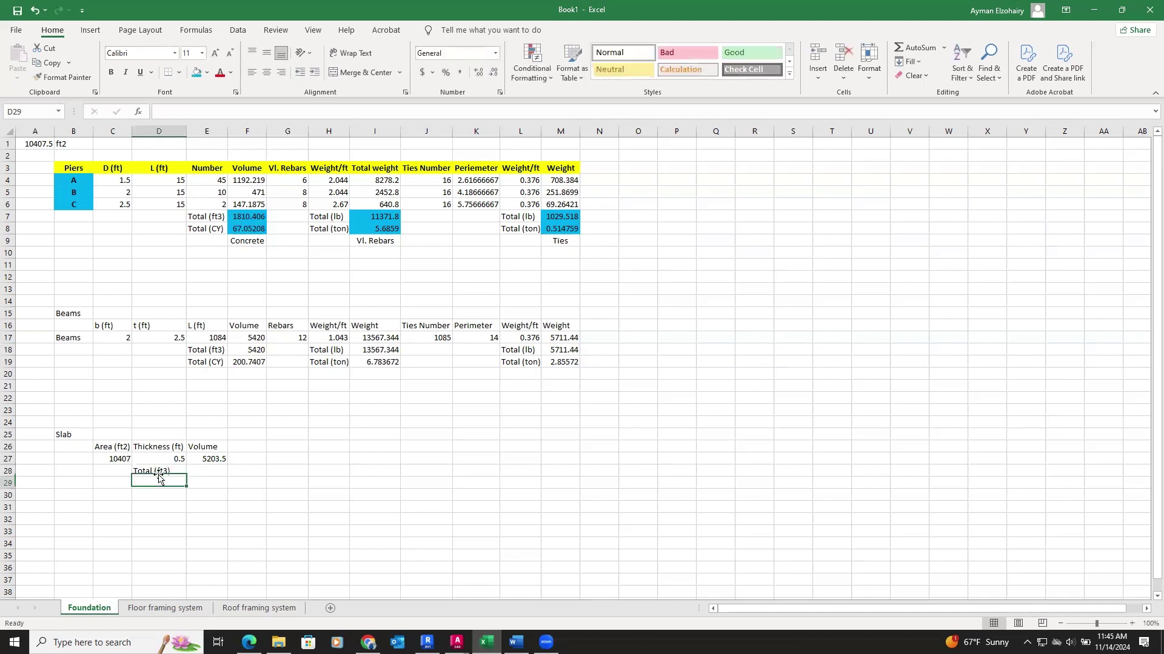
text(Total)
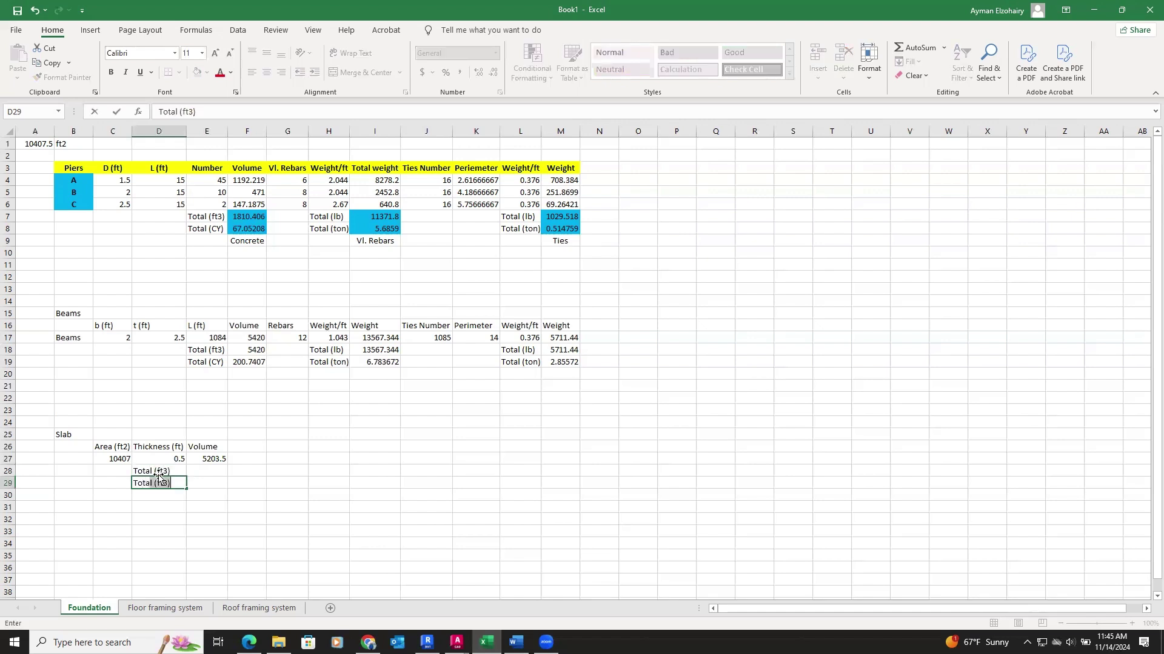
text( (CY)
Fill in the slab's concrete totals with =E27 in E28 and the cubic-yard conversion =E28/27 in E29.
click(194, 469)
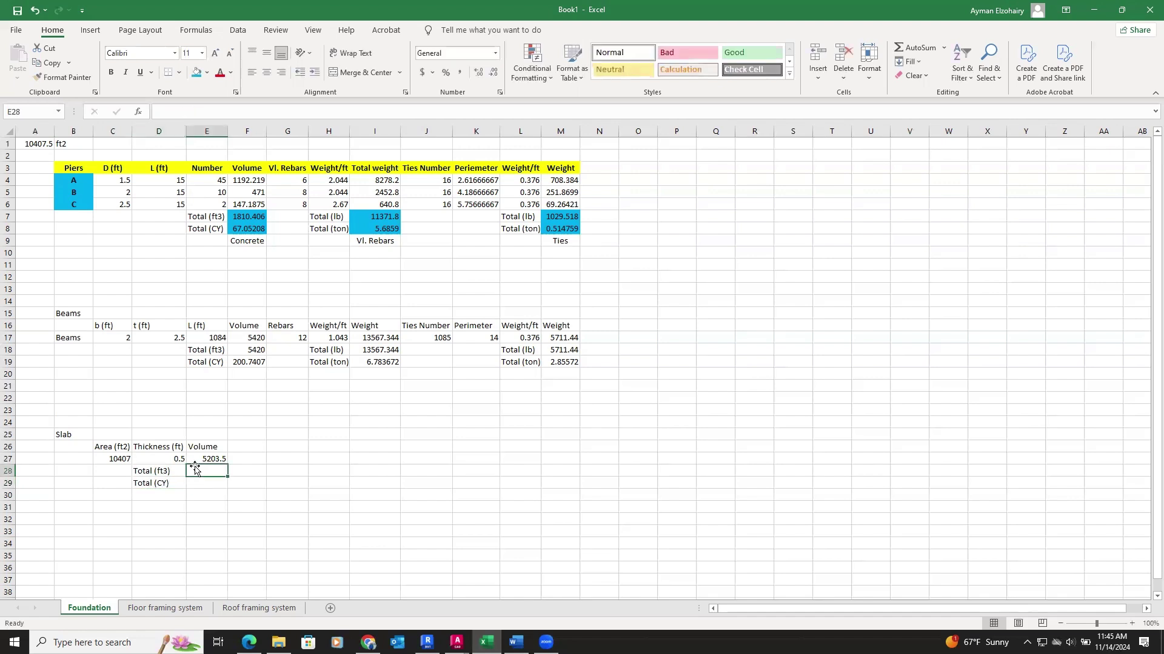
text(=)
click(205, 459)
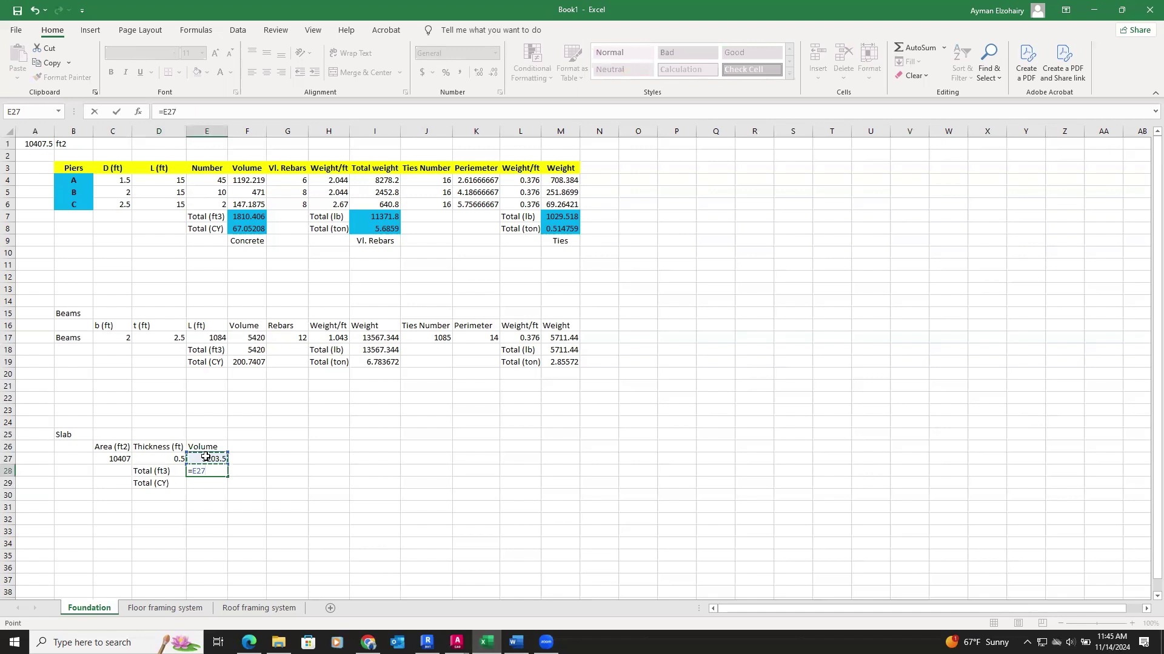
key(Return)
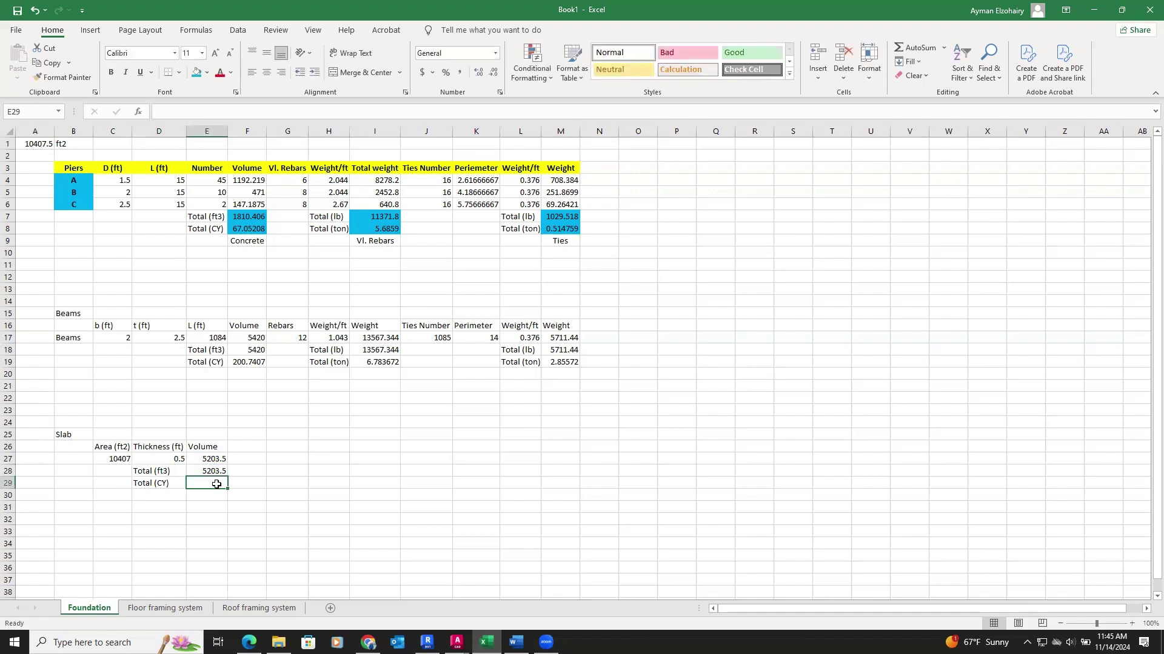
text(=)
click(211, 471)
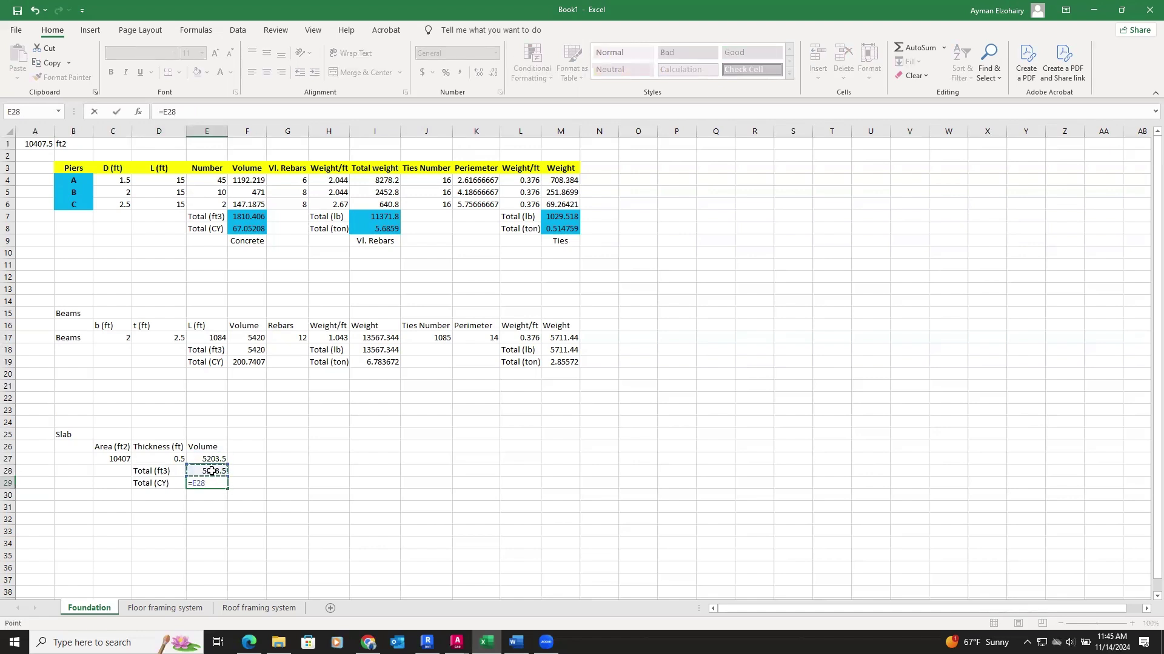
text(/27)
key(ctrl+Return)
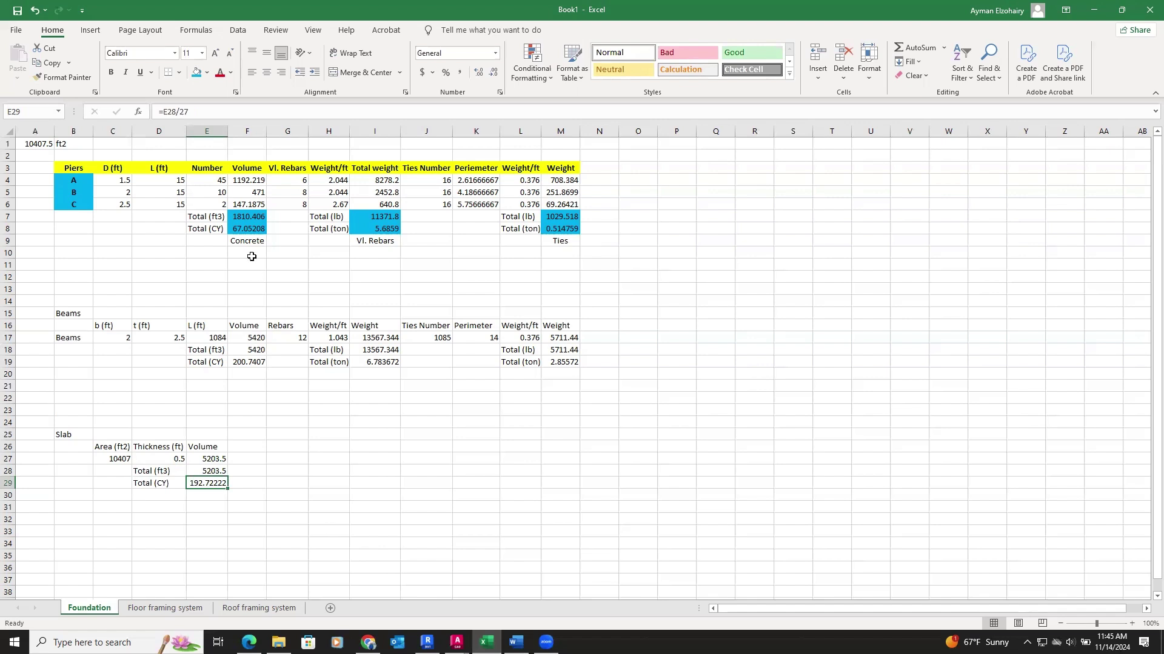
Review the cubic-yard concrete totals of the piers in F8, the beams in F19 and the slab in E29.
click(251, 227)
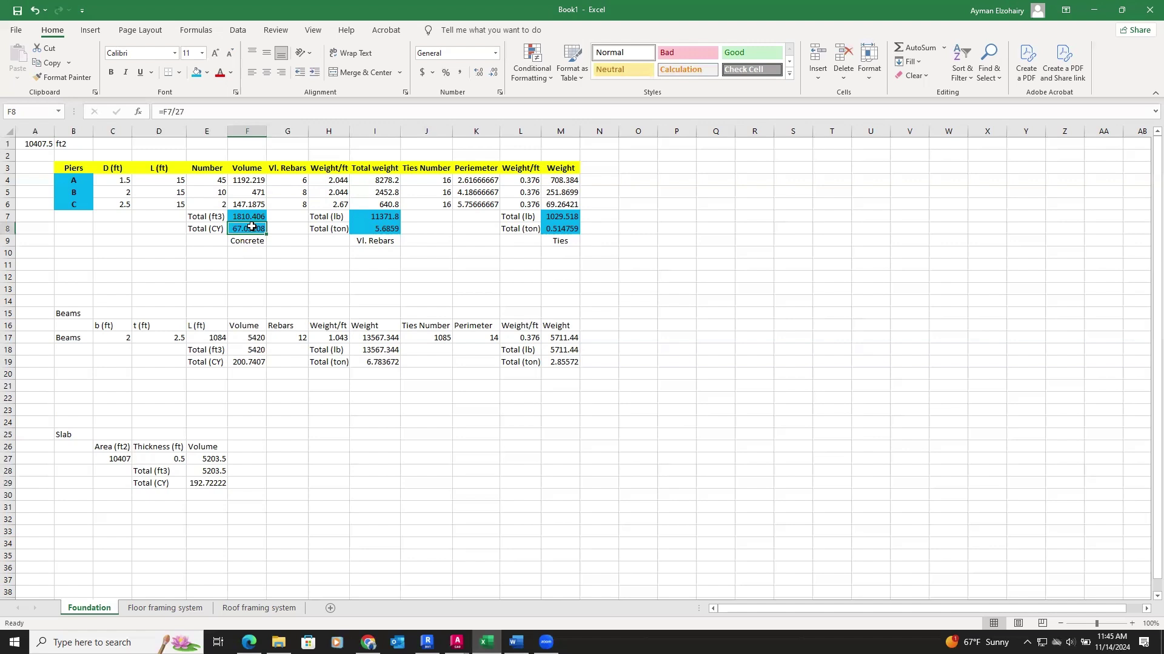
click(257, 363)
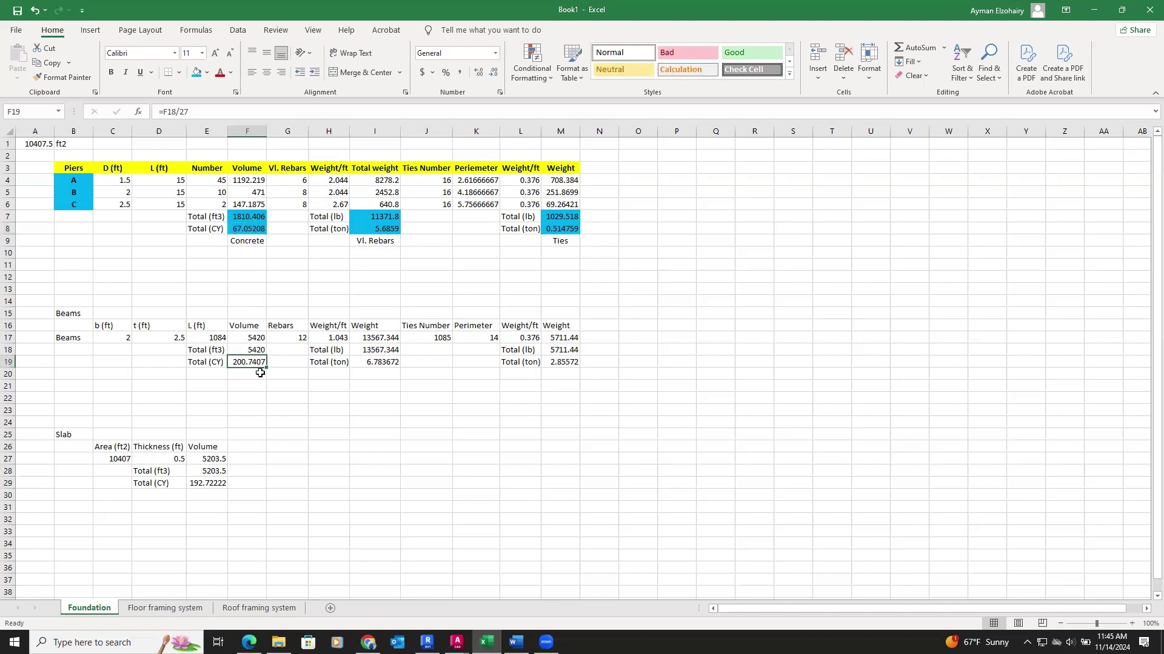
click(212, 489)
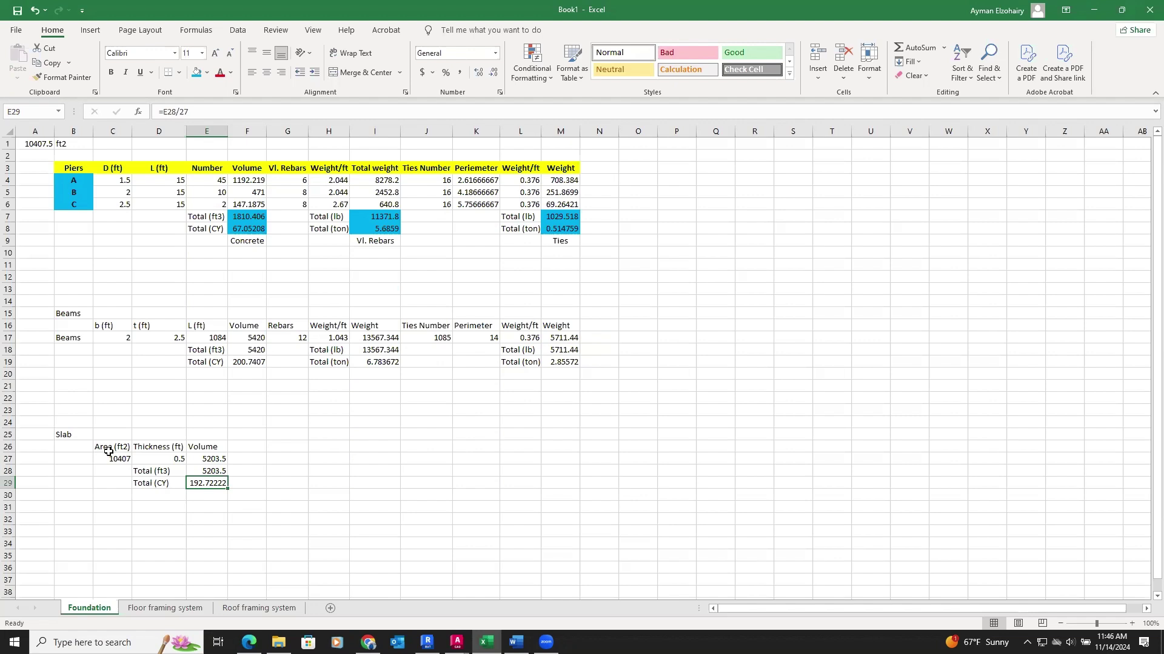
Add the header "Rebars" in F26 for the slab reinforcement.
click(243, 443)
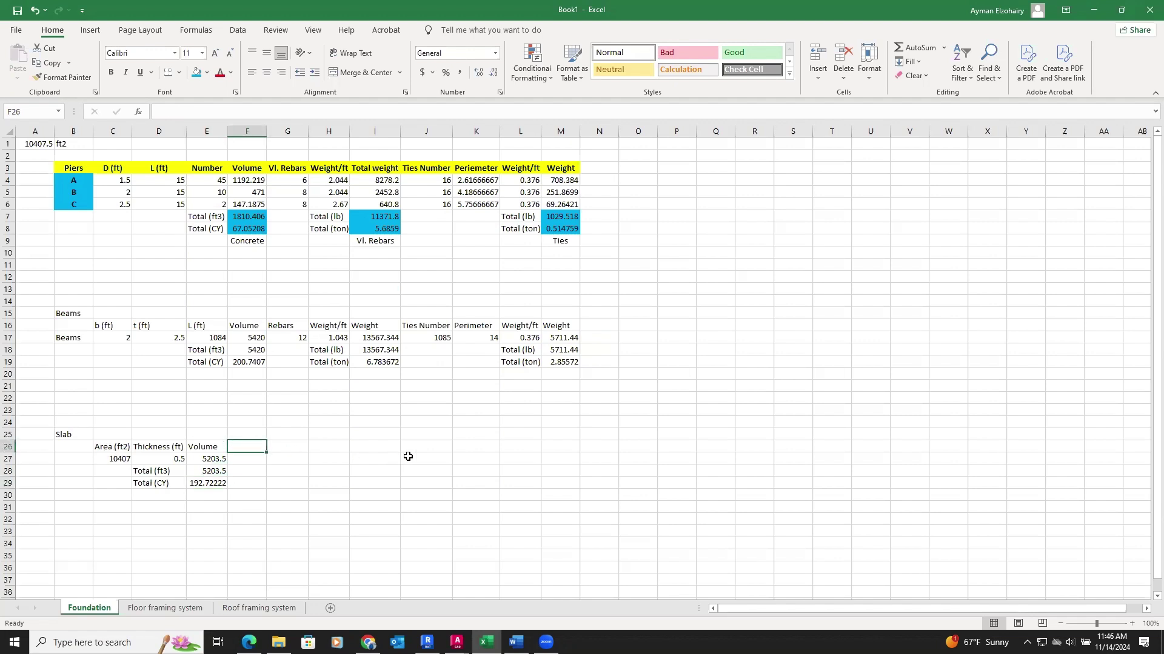
text(Rebars)
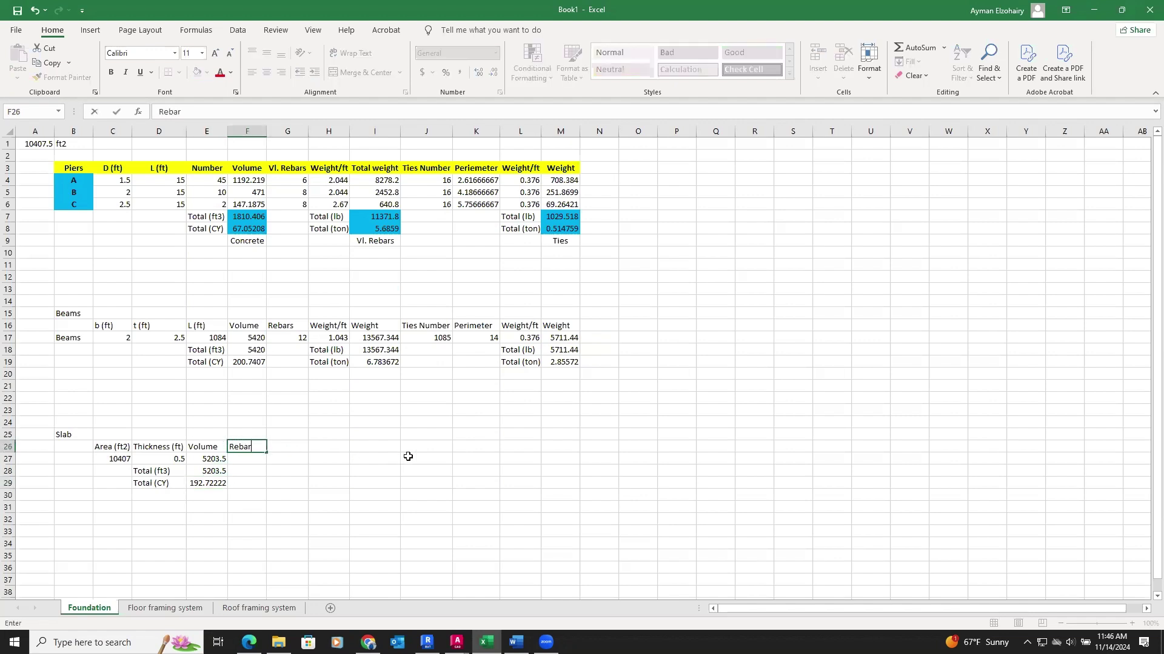
click(249, 463)
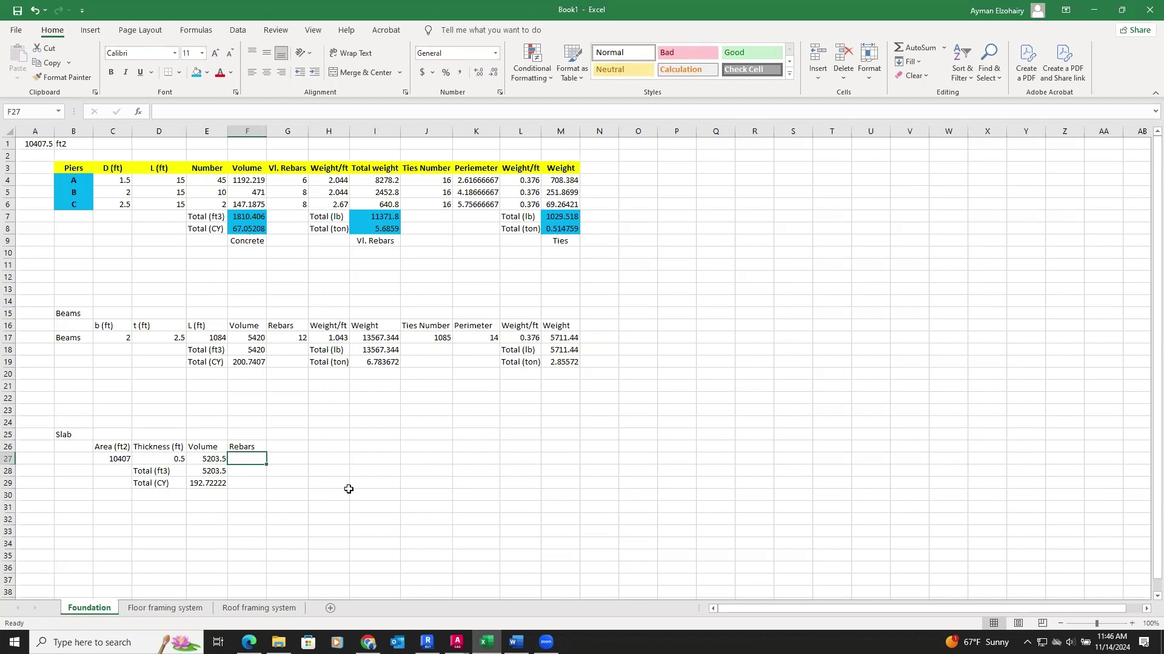
Switch to the PDF plans, dot a slab bar in the section and write "#4", "No." and "L" beside it in green.
click(249, 643)
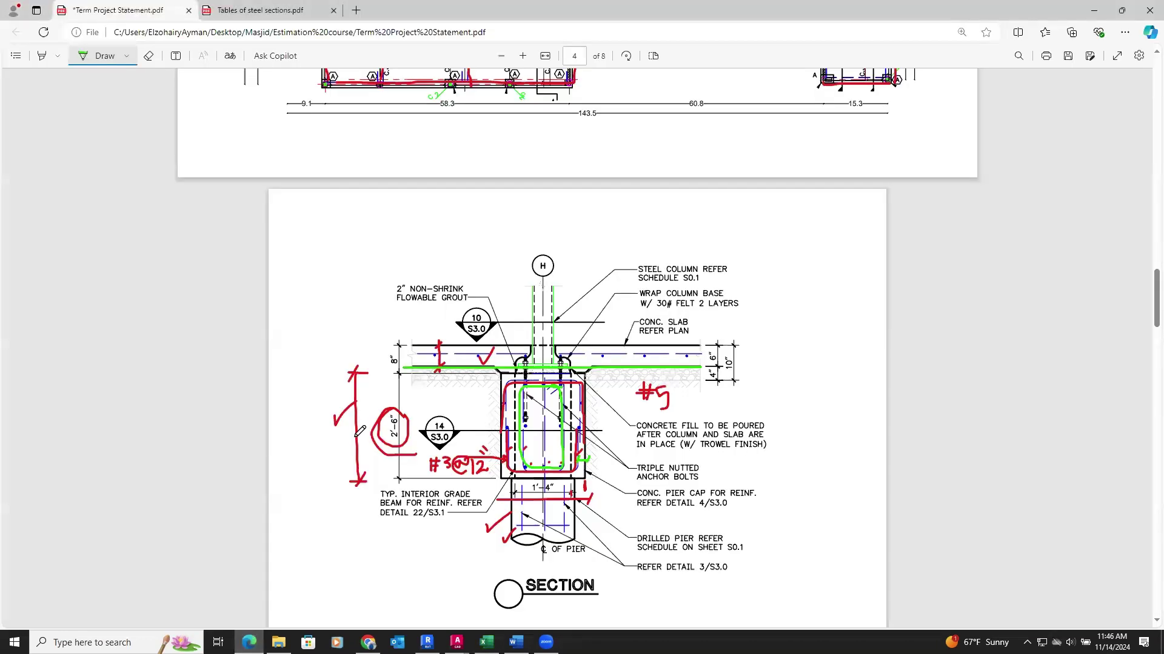
click(687, 357)
mouse_move(759, 316)
mouse_down()
mouse_move(781, 316)
mouse_move(771, 333)
mouse_move(816, 312)
mouse_move(808, 349)
mouse_up()
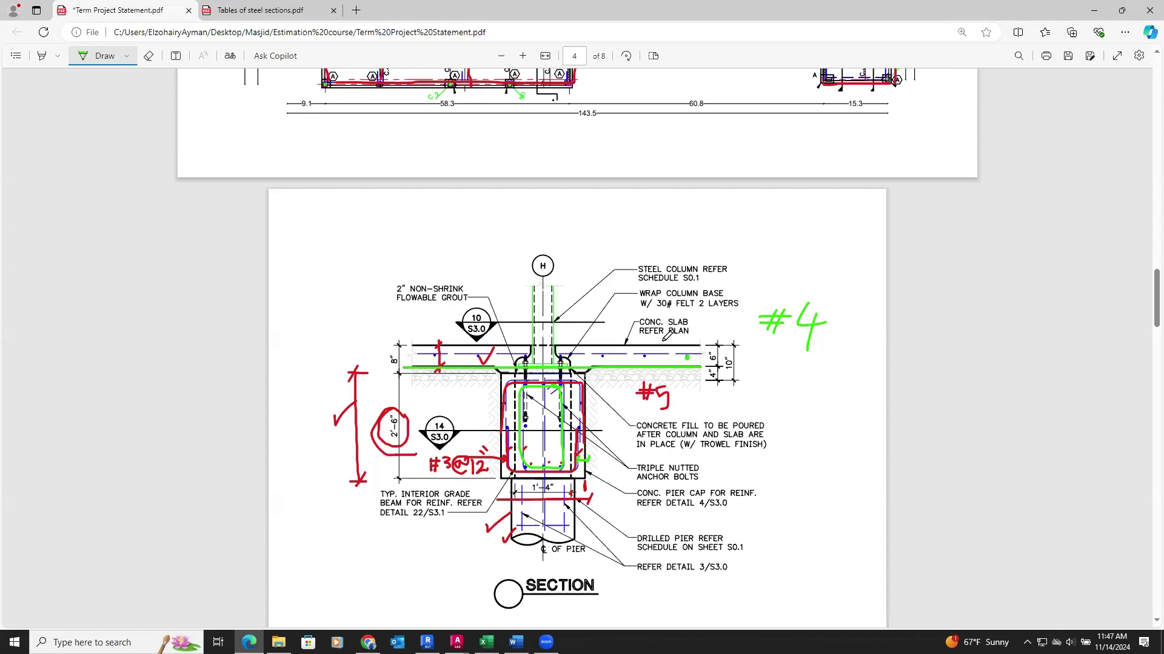
mouse_move(761, 350)
mouse_down()
mouse_move(825, 351)
mouse_move(789, 388)
mouse_move(802, 368)
mouse_move(839, 402)
mouse_move(803, 431)
mouse_move(824, 449)
mouse_up()
click(818, 386)
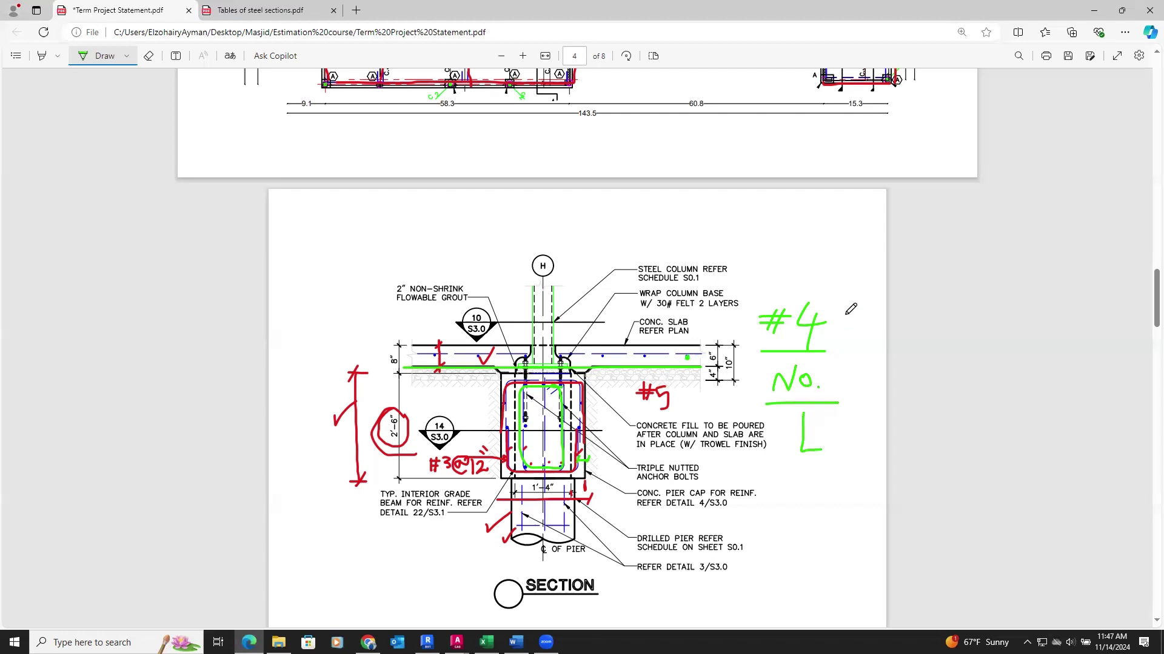
Put green asterisks beside the "#4", "No." and "L" notes and draw a short horizontal bar line inside the slab section.
drag(843, 321, 847, 326)
mouse_move(841, 373)
mouse_down()
mouse_move(840, 388)
mouse_move(847, 375)
mouse_up()
mouse_move(842, 424)
mouse_down()
mouse_move(842, 438)
mouse_move(850, 426)
mouse_up()
drag(700, 352, 633, 351)
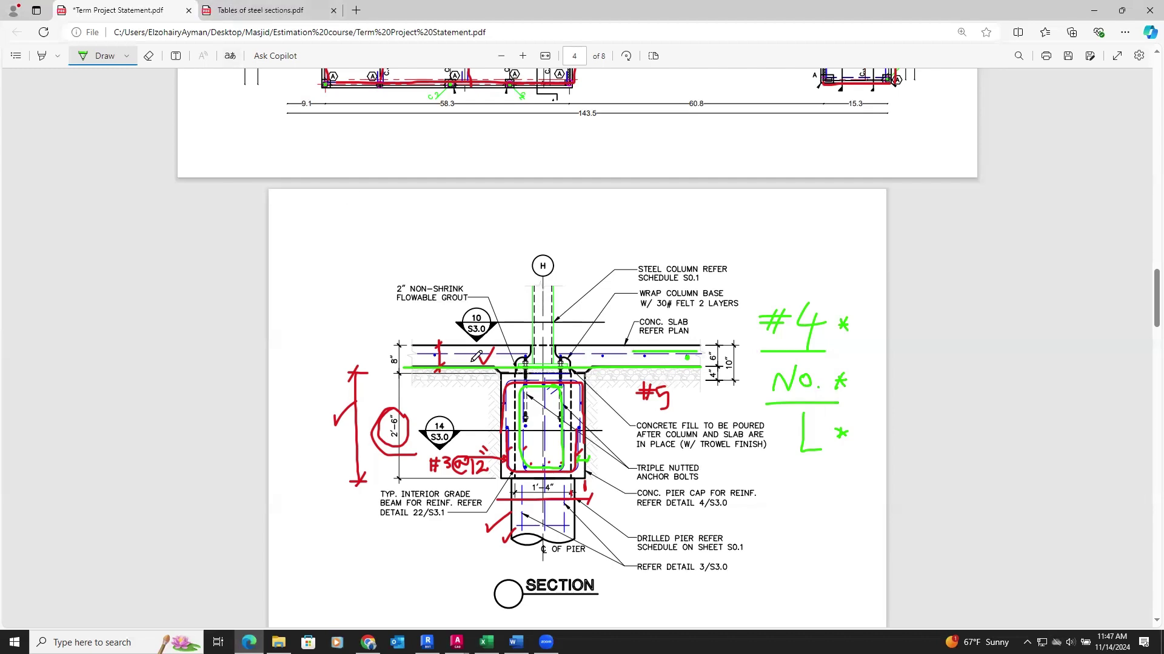
Sketch three horizontal and three vertical green rebar lines crossing in the upper bays of the foundation plan on page 3.
scroll(476, 357, up, 8)
scroll(582, 285, down, 1)
drag(574, 251, 757, 250)
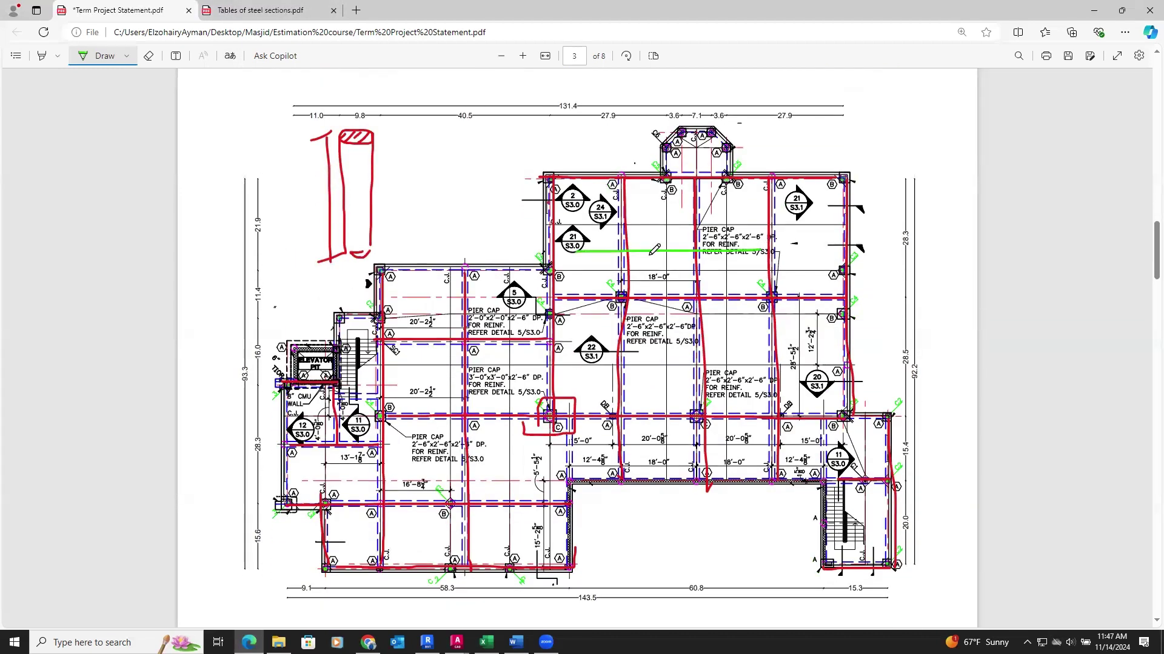
drag(627, 257, 767, 258)
drag(572, 265, 794, 265)
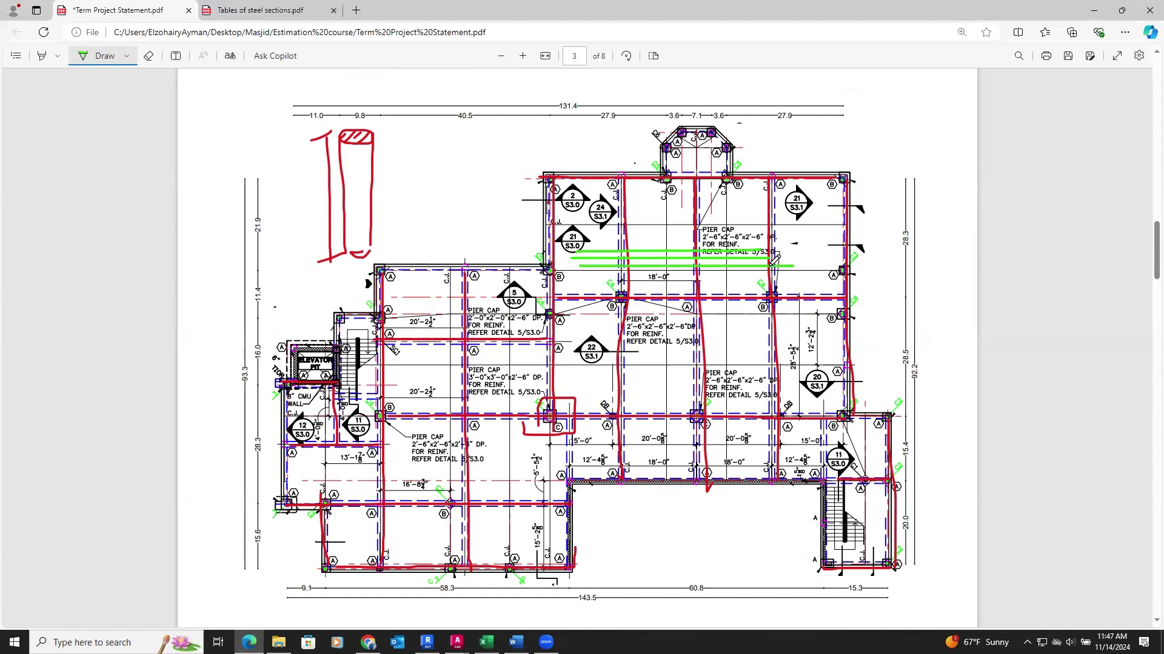
drag(649, 216, 650, 389)
drag(659, 219, 661, 405)
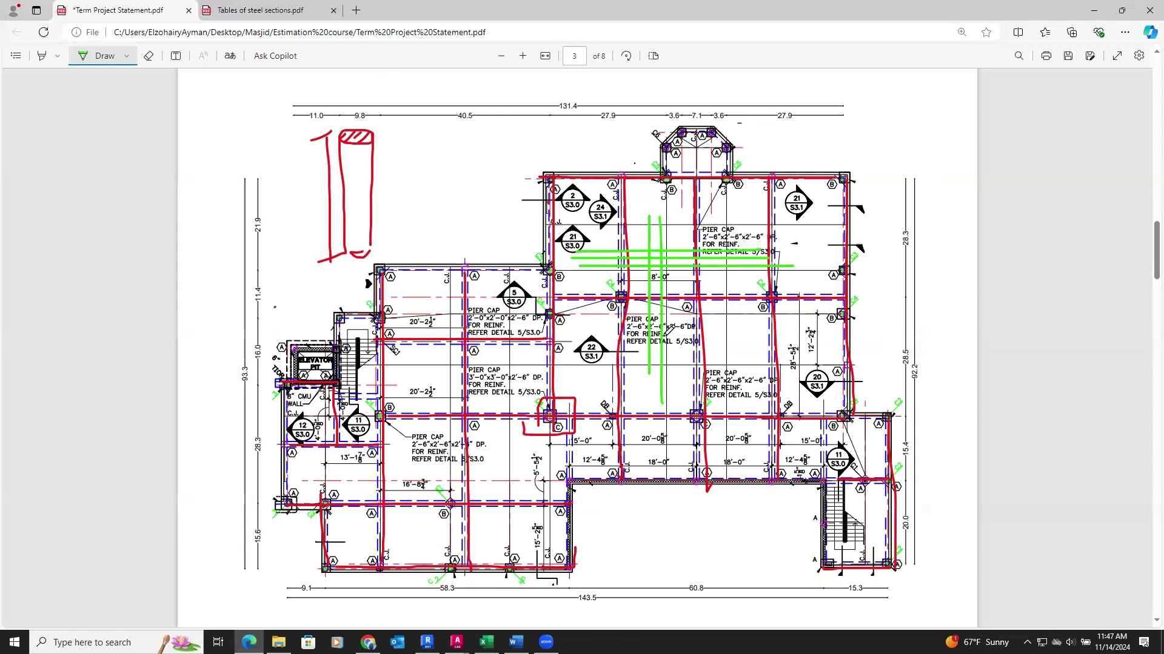
drag(672, 223, 680, 388)
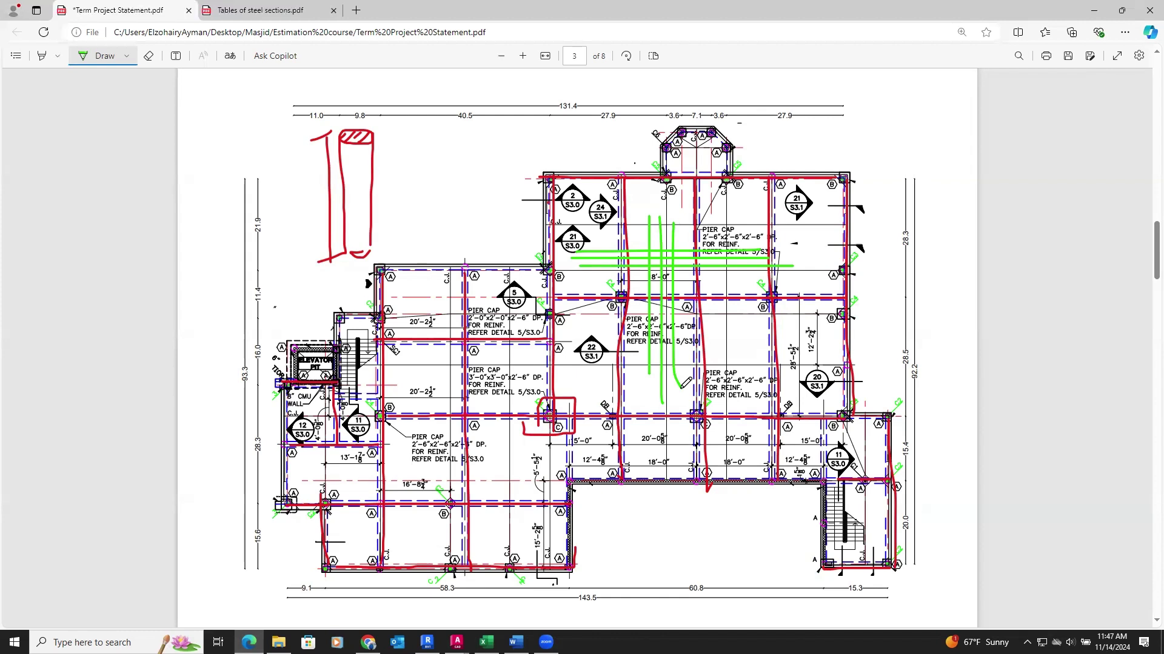